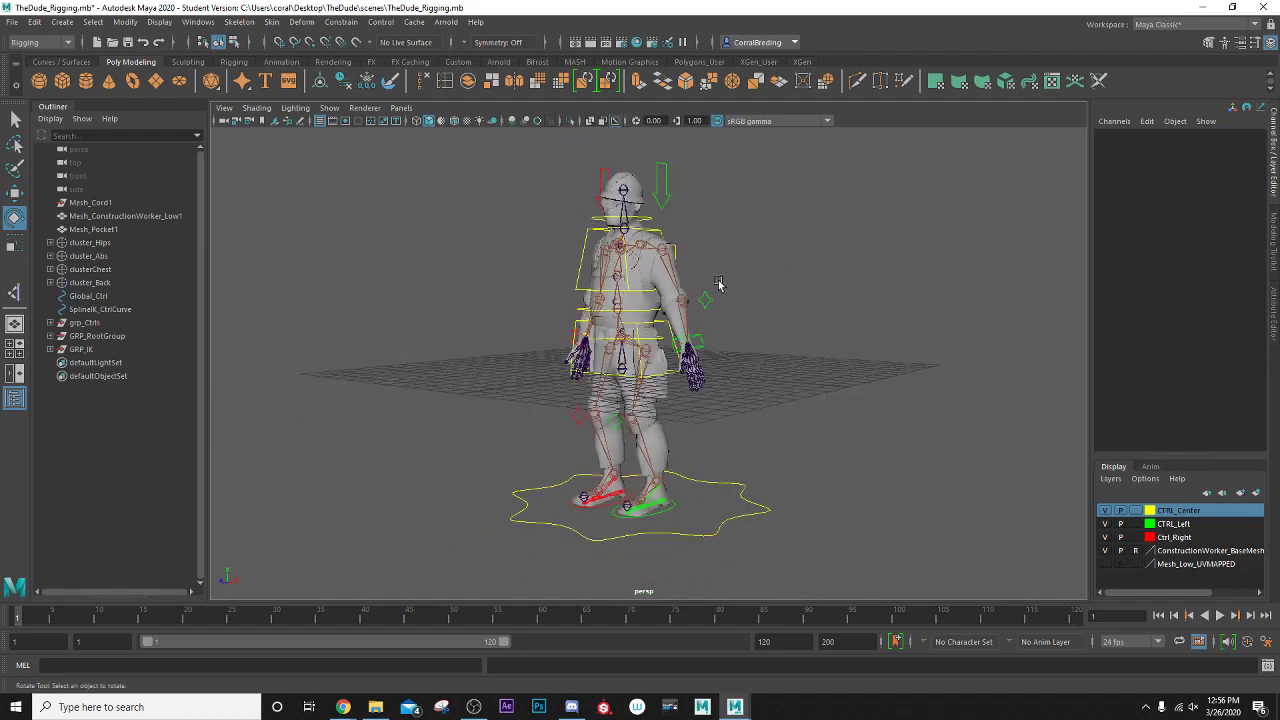
- Look over the construction worker's mesh, joints and control curves from the head down to the hips
{"action": "left_click_drag", "start_coordinate": [720, 283], "coordinate": [734, 343], "text": "alt"}
{"action": "scroll", "coordinate": [735, 341], "scroll_direction": "up", "scroll_amount": 3}
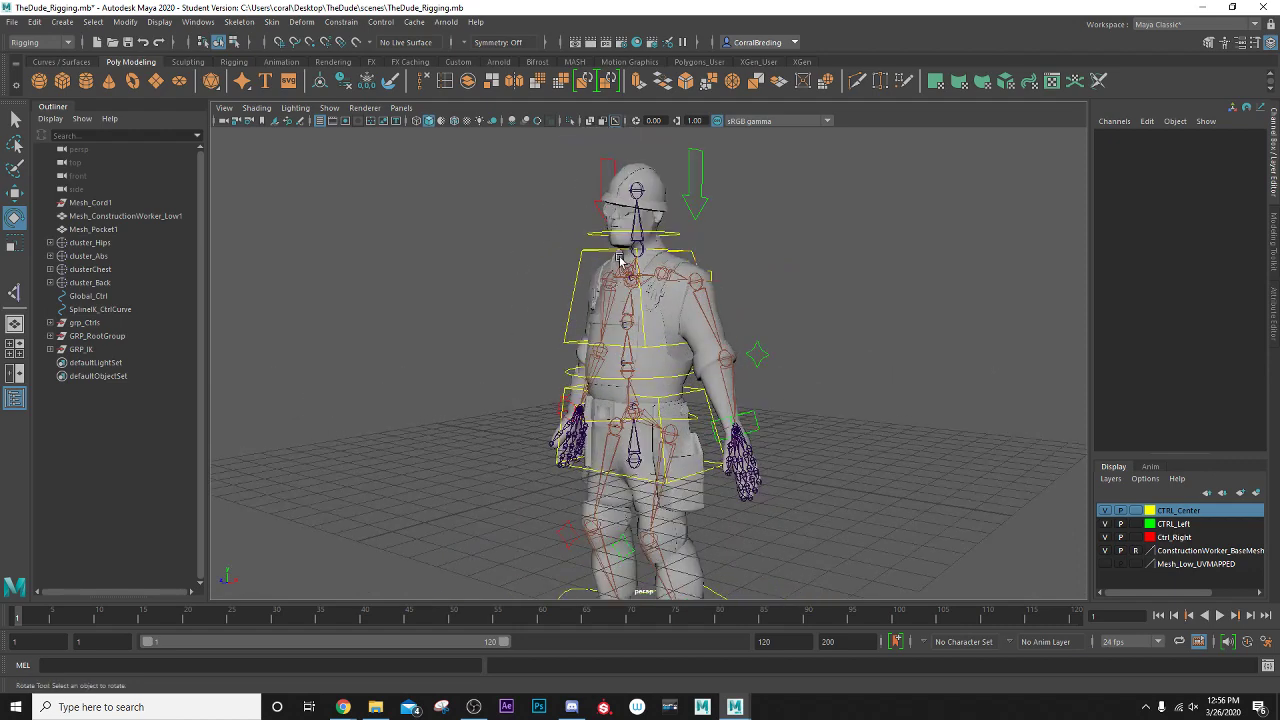
{"action": "scroll", "coordinate": [720, 535], "scroll_direction": "down", "scroll_amount": 2}
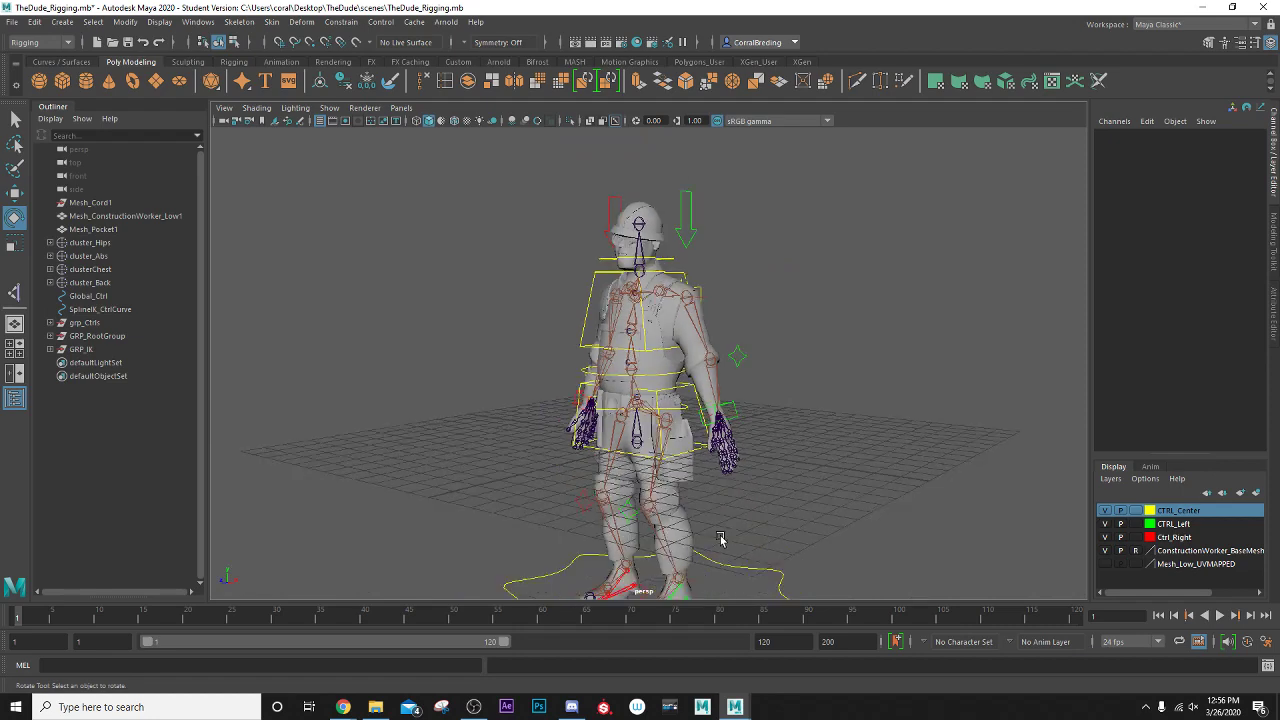
{"action": "left_click_drag", "start_coordinate": [720, 517], "coordinate": [729, 517], "text": "alt"}
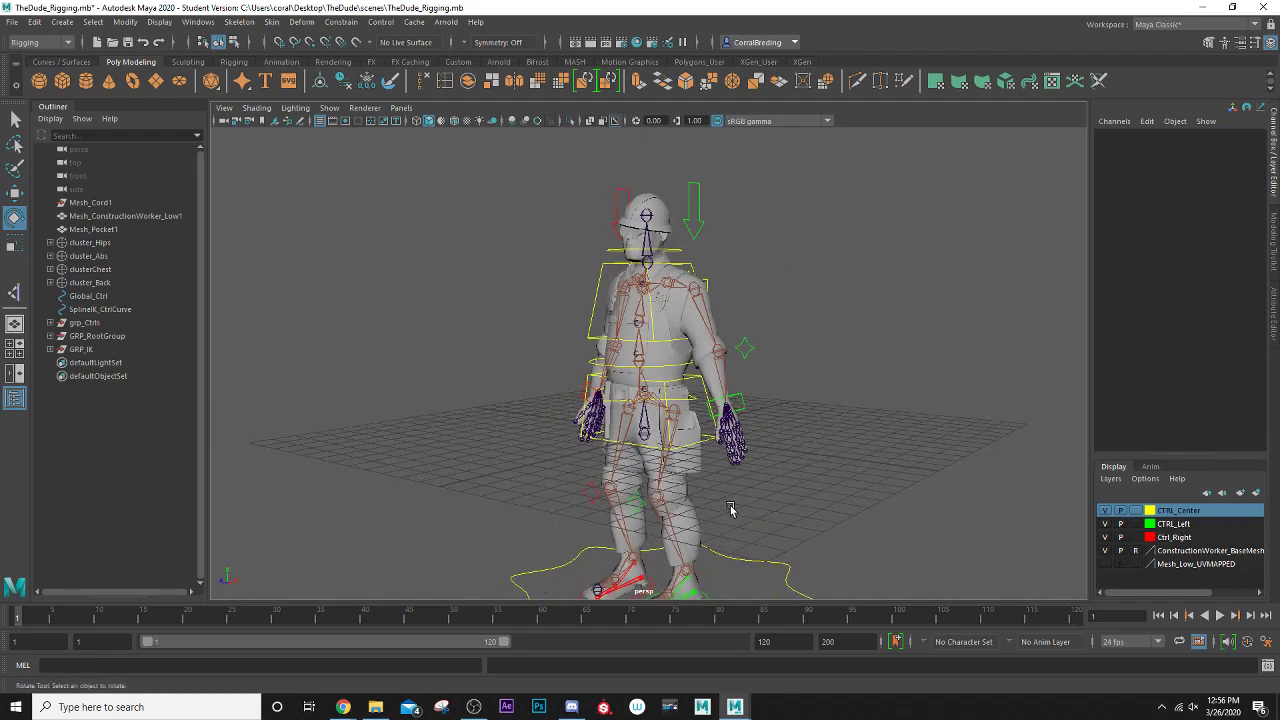
{"action": "scroll", "coordinate": [730, 510], "scroll_direction": "up", "scroll_amount": 2}
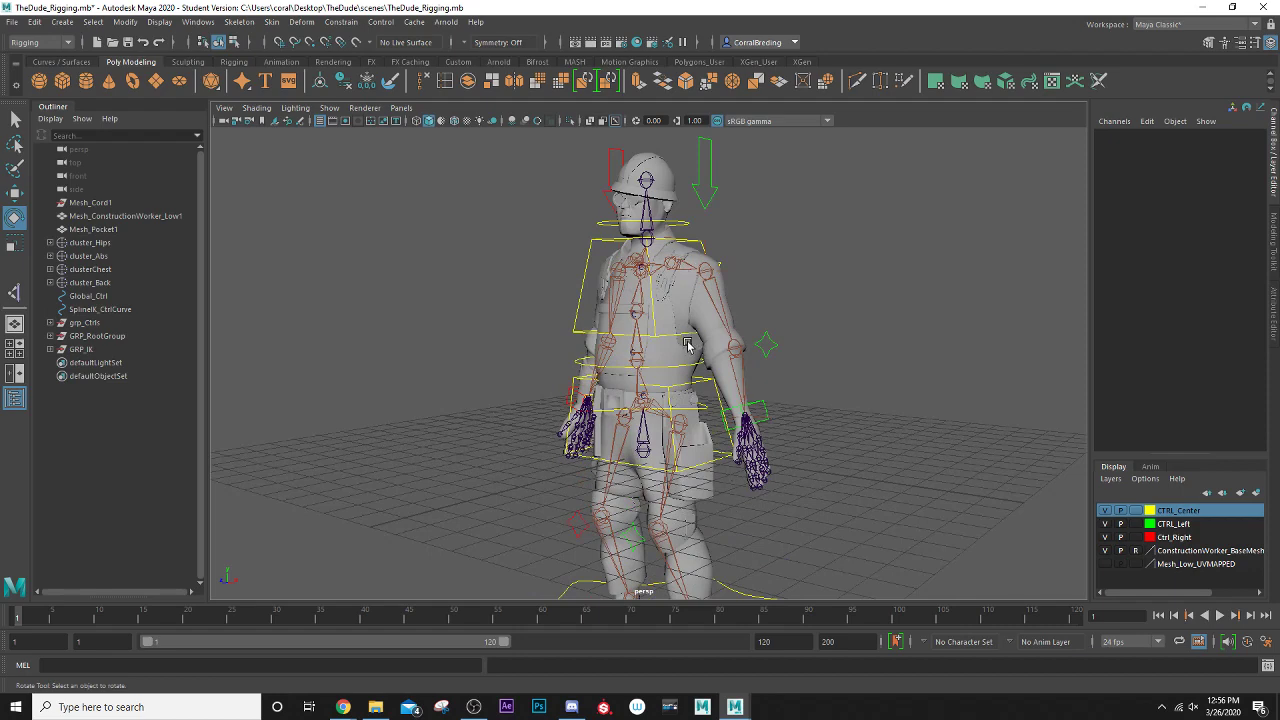
{"action": "scroll", "coordinate": [688, 346], "scroll_direction": "up", "scroll_amount": 3}
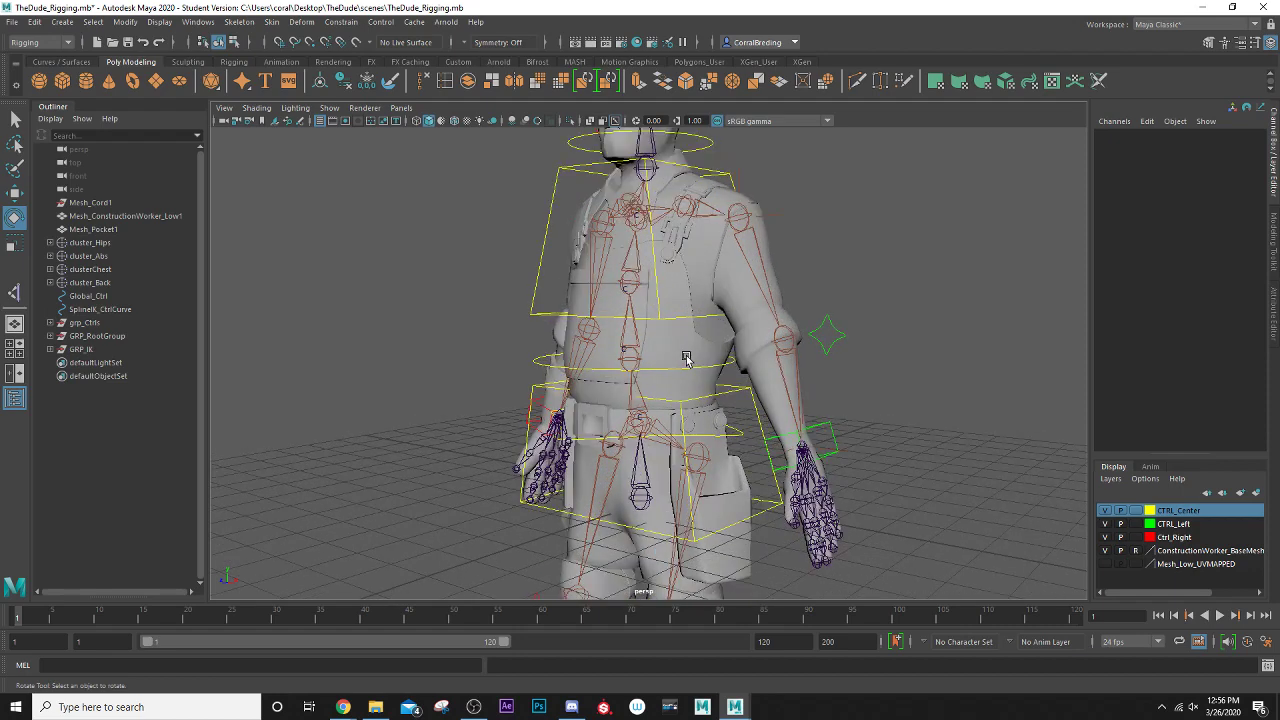
{"action": "scroll", "coordinate": [690, 320], "scroll_direction": "down", "scroll_amount": 1}
{"action": "middle_click_drag", "start_coordinate": [700, 413], "coordinate": [697, 420], "text": "alt"}
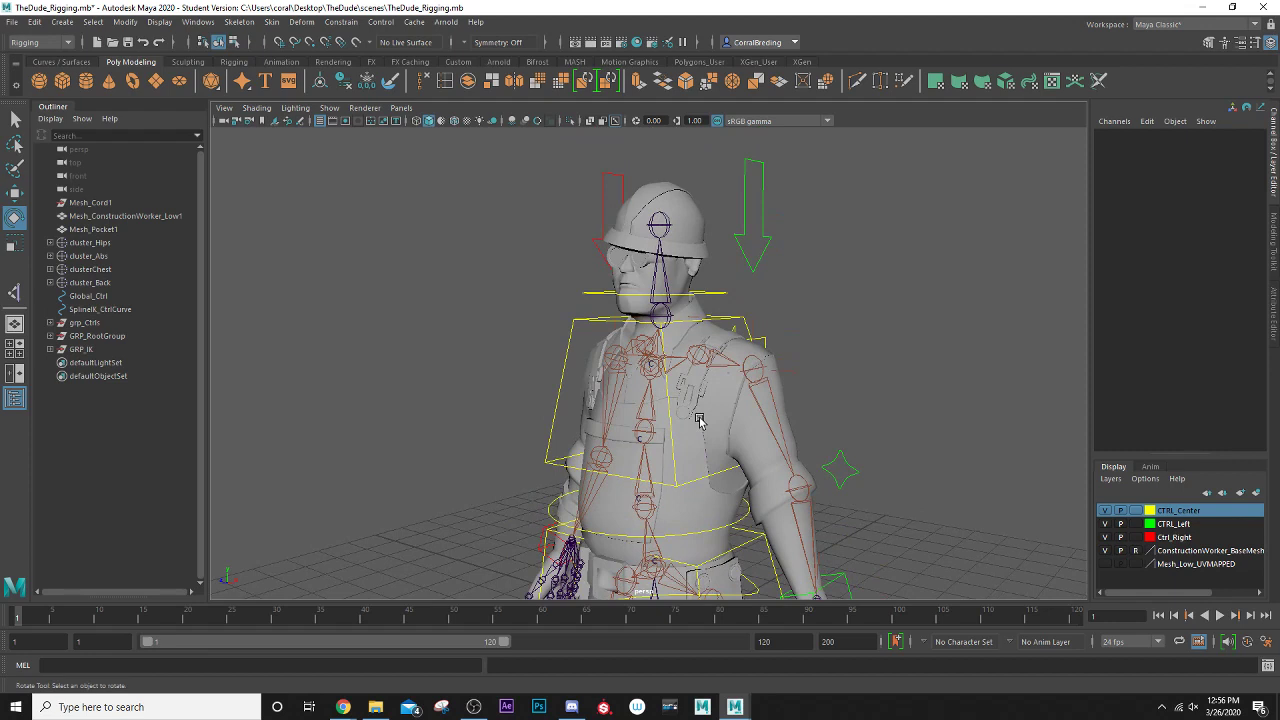
{"action": "scroll", "coordinate": [699, 420], "scroll_direction": "down", "scroll_amount": 2}
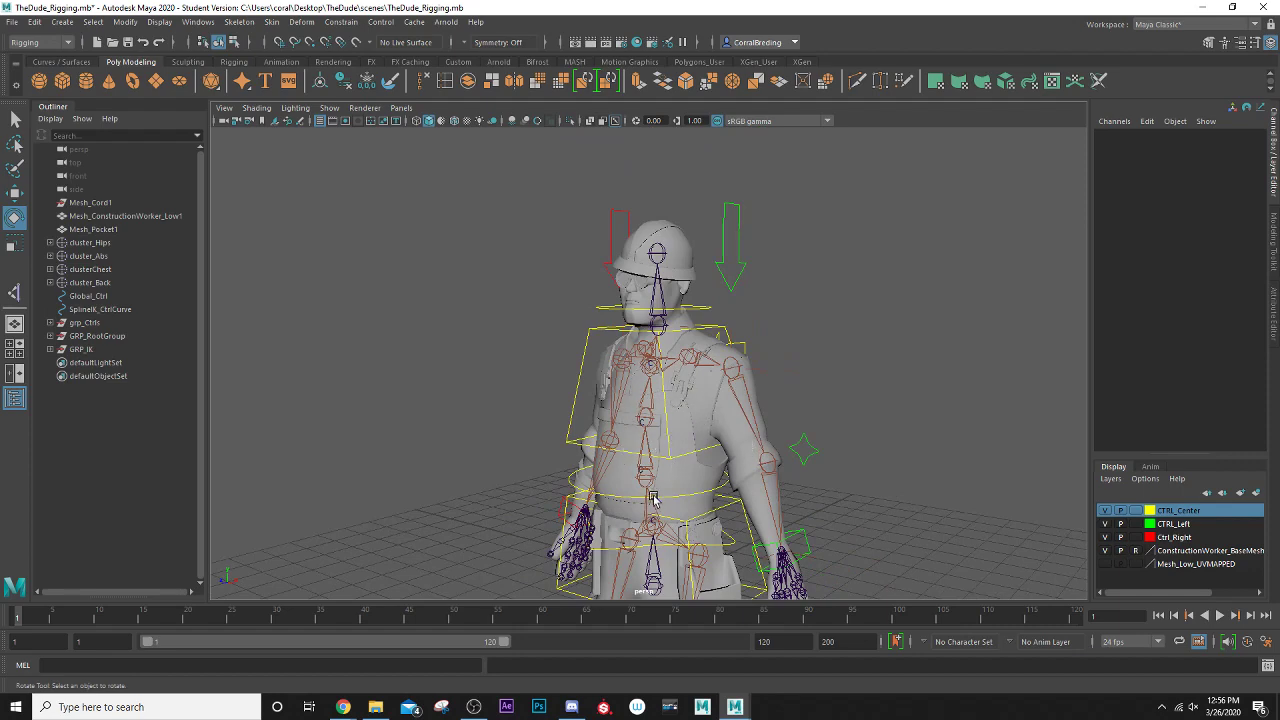
{"action": "middle_click_drag", "start_coordinate": [652, 497], "coordinate": [641, 432], "text": "alt"}
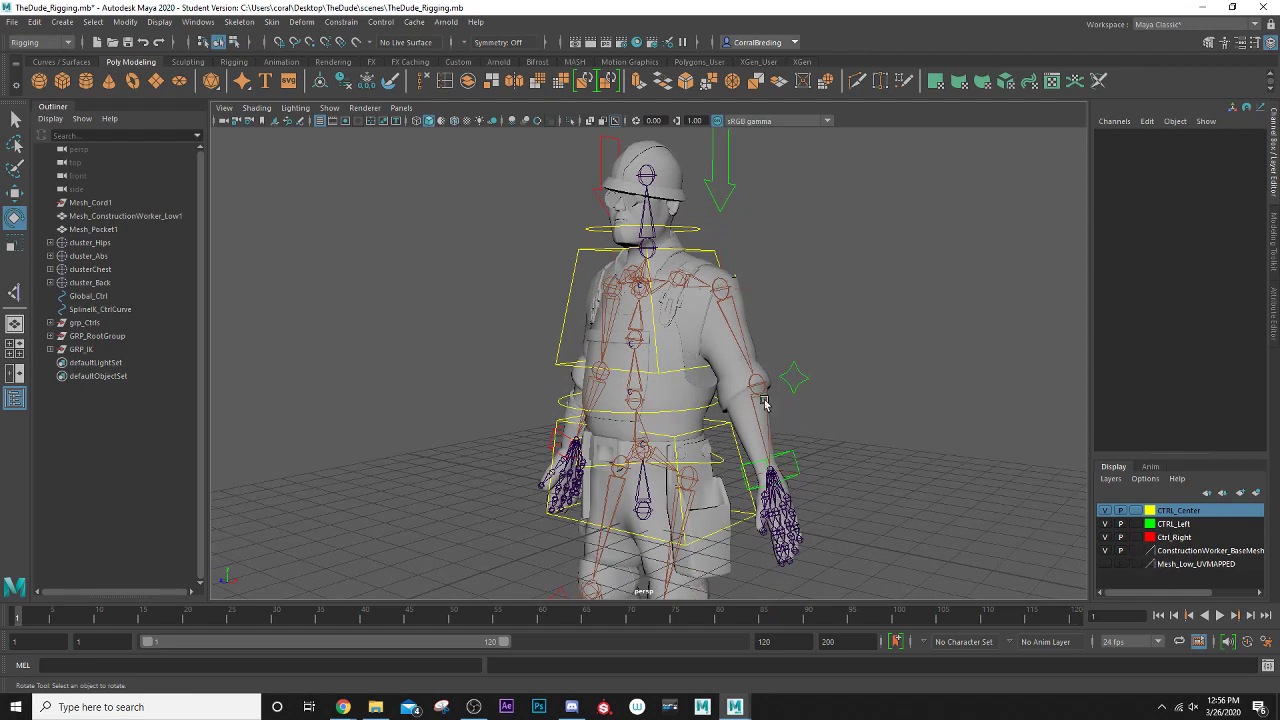
- Bind the character mesh to the bn_Root joint hierarchy using closest distance, classic linear skinning, interactive weights, 5 max influences and a 4.0 dropoff rate
{"action": "left_click", "coordinate": [688, 352]}
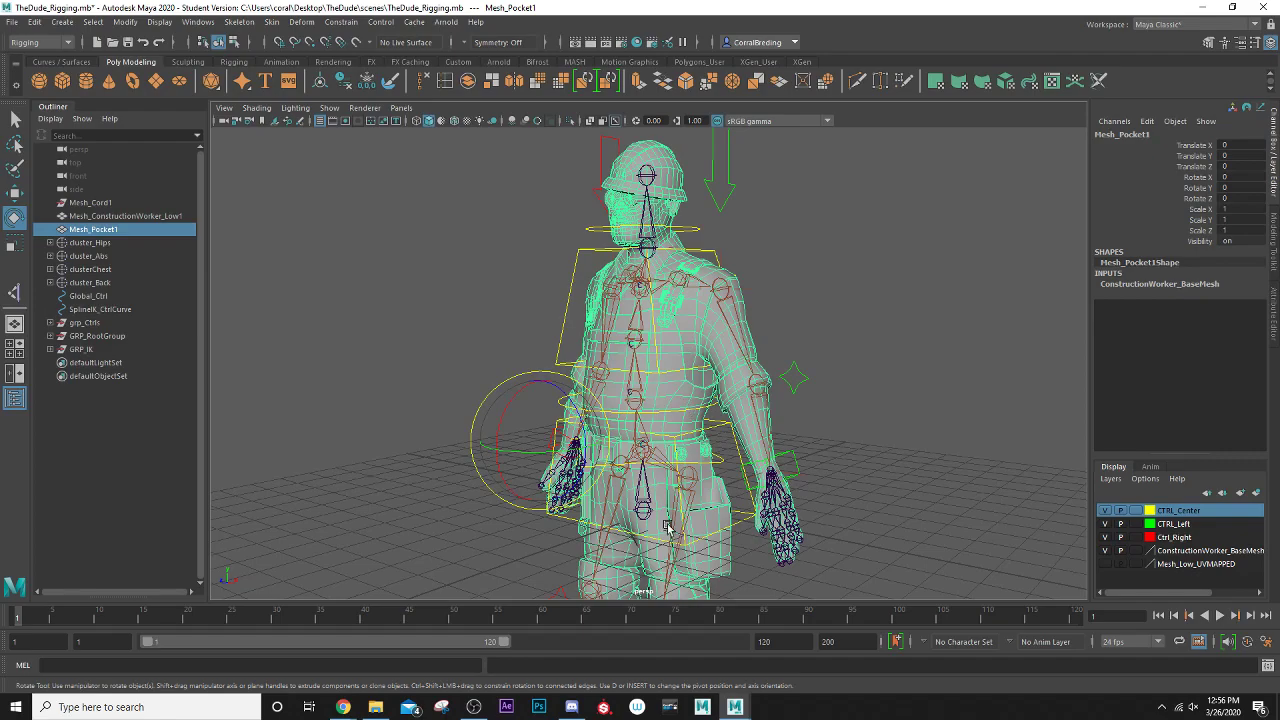
{"action": "scroll", "coordinate": [668, 527], "scroll_direction": "up", "scroll_amount": 2}
{"action": "middle_click_drag", "start_coordinate": [666, 529], "coordinate": [706, 442], "text": "alt"}
{"action": "left_click", "coordinate": [686, 461]}
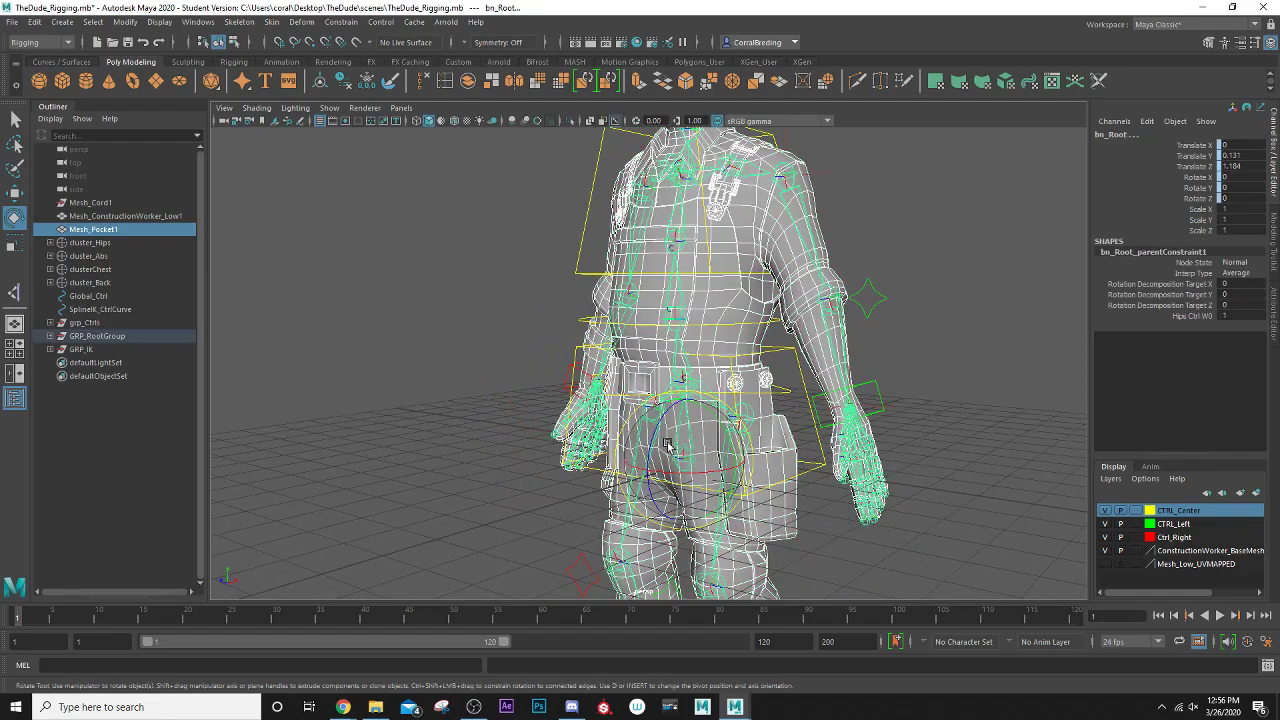
{"action": "middle_click_drag", "start_coordinate": [666, 449], "coordinate": [592, 512], "text": "alt"}
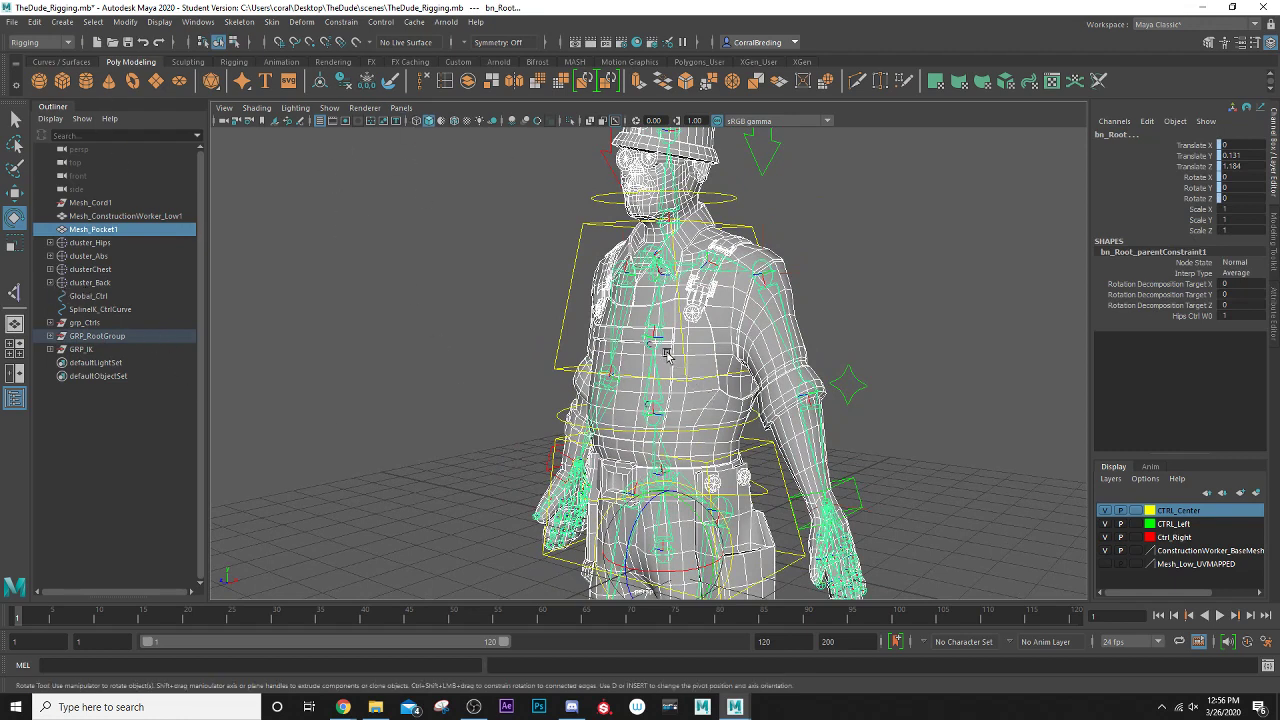
{"action": "left_click", "coordinate": [270, 22]}
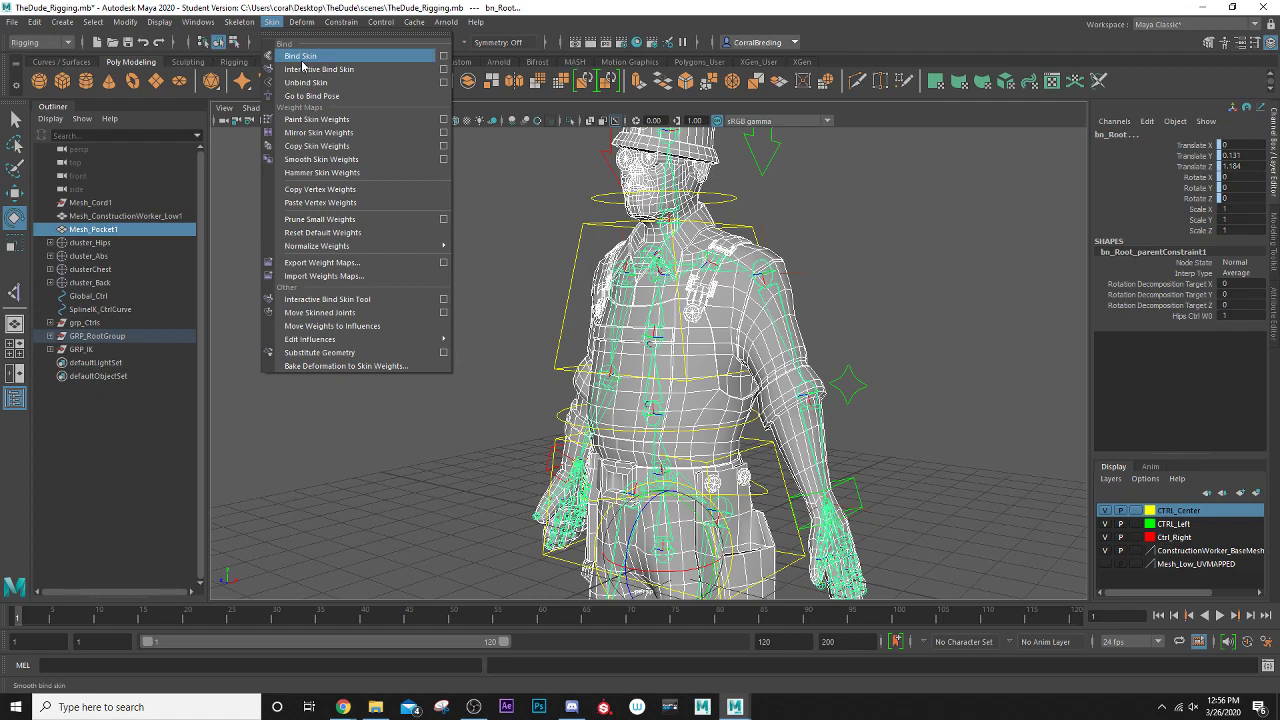
{"action": "left_click", "coordinate": [443, 62]}
{"action": "left_click_drag", "start_coordinate": [368, 128], "coordinate": [982, 139]}
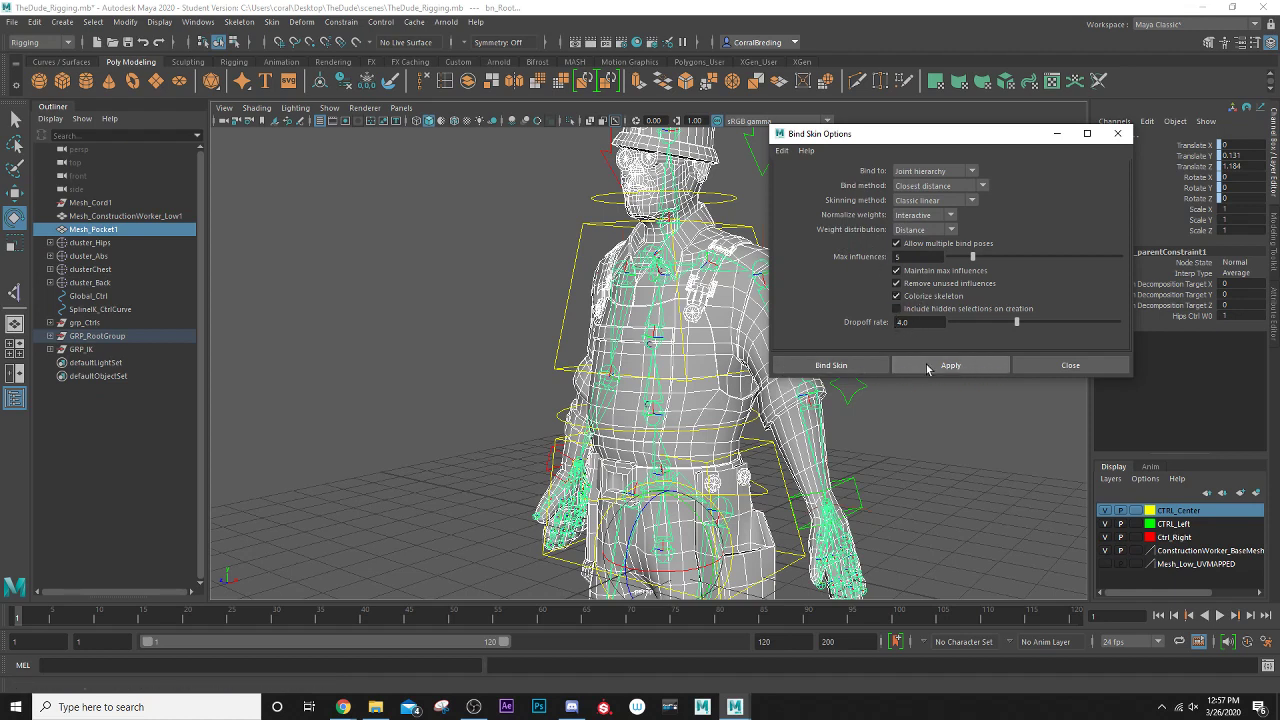
{"action": "left_click", "coordinate": [853, 368]}
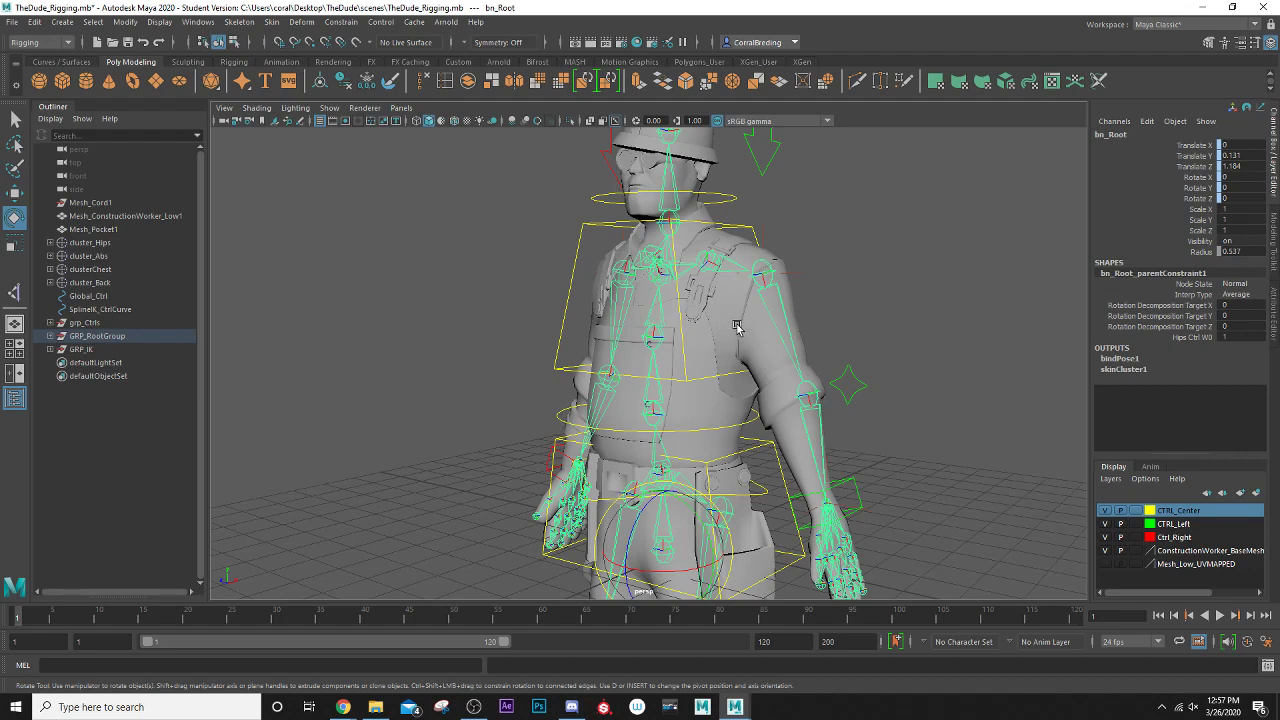
{"action": "left_click", "coordinate": [272, 22]}
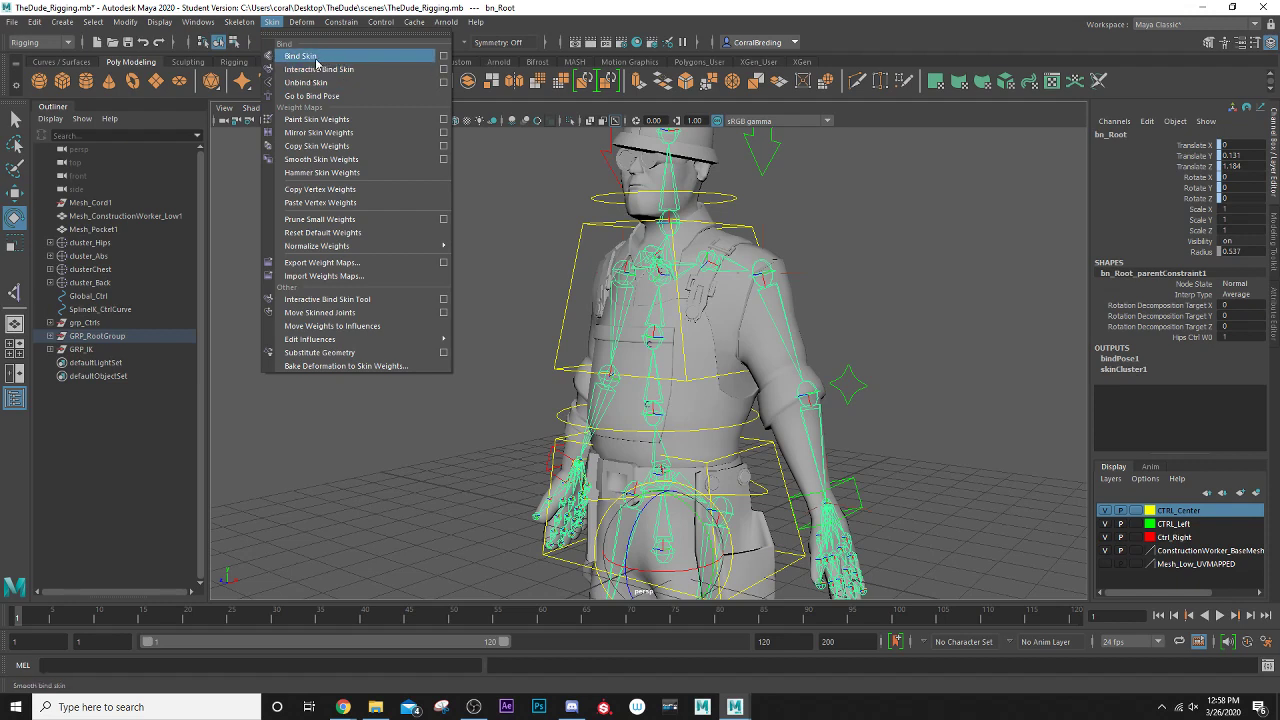
{"action": "left_click", "coordinate": [508, 219]}
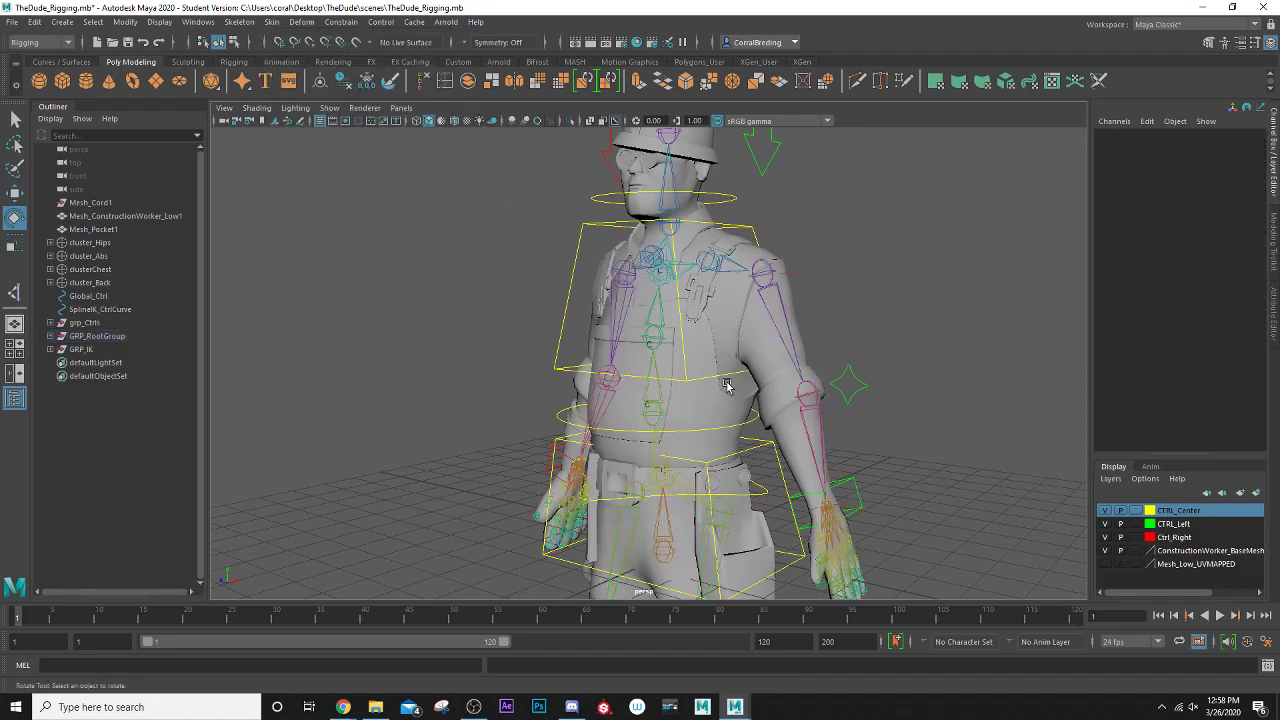
- Try moving the left wrist control to test how the bound arm deforms, and undo the moves
{"action": "left_click_drag", "start_coordinate": [728, 386], "coordinate": [780, 345], "text": "alt"}
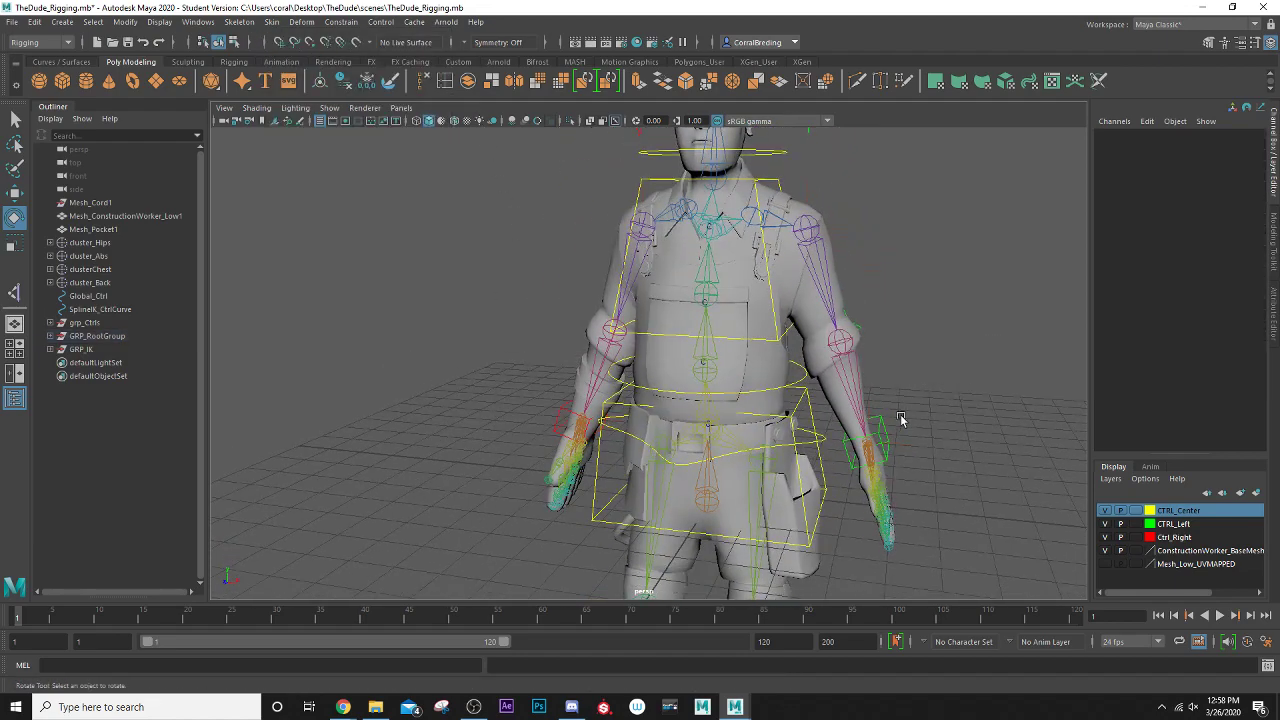
{"action": "left_click", "coordinate": [853, 432]}
{"action": "key", "text": "w"}
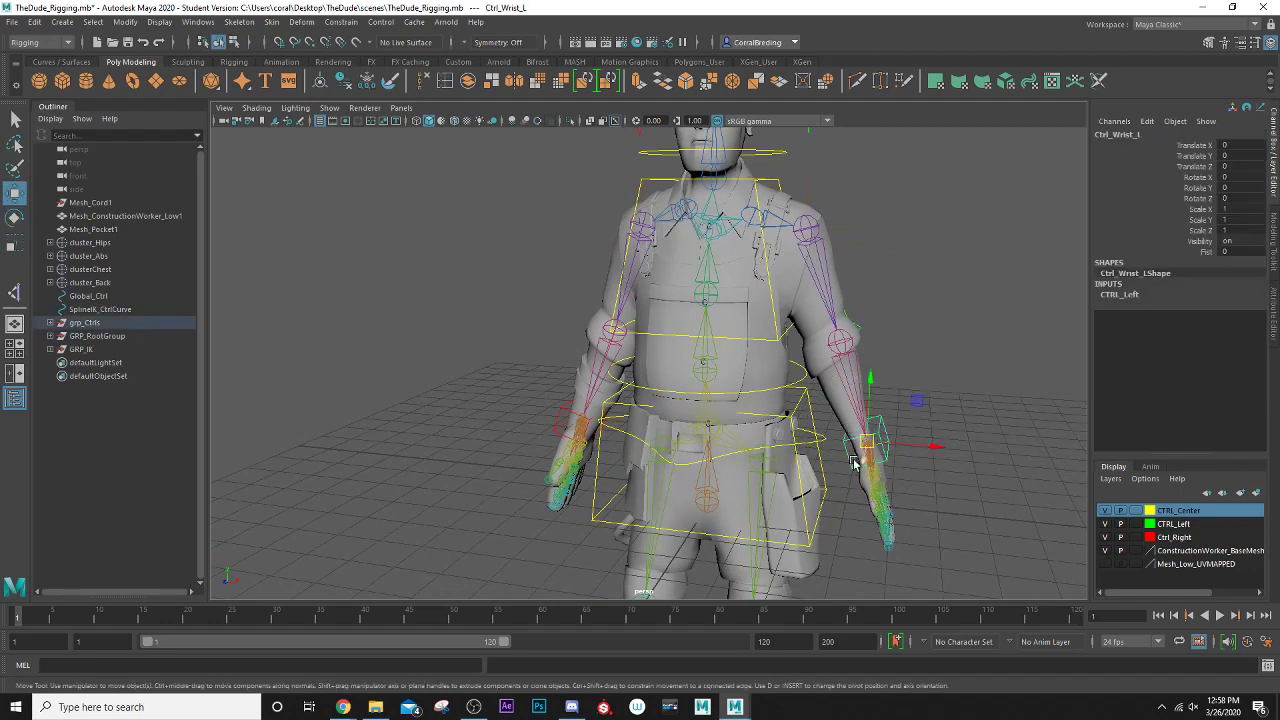
{"action": "left_click_drag", "start_coordinate": [856, 452], "coordinate": [826, 452], "text": "alt"}
{"action": "key", "text": "ctrl+z"}
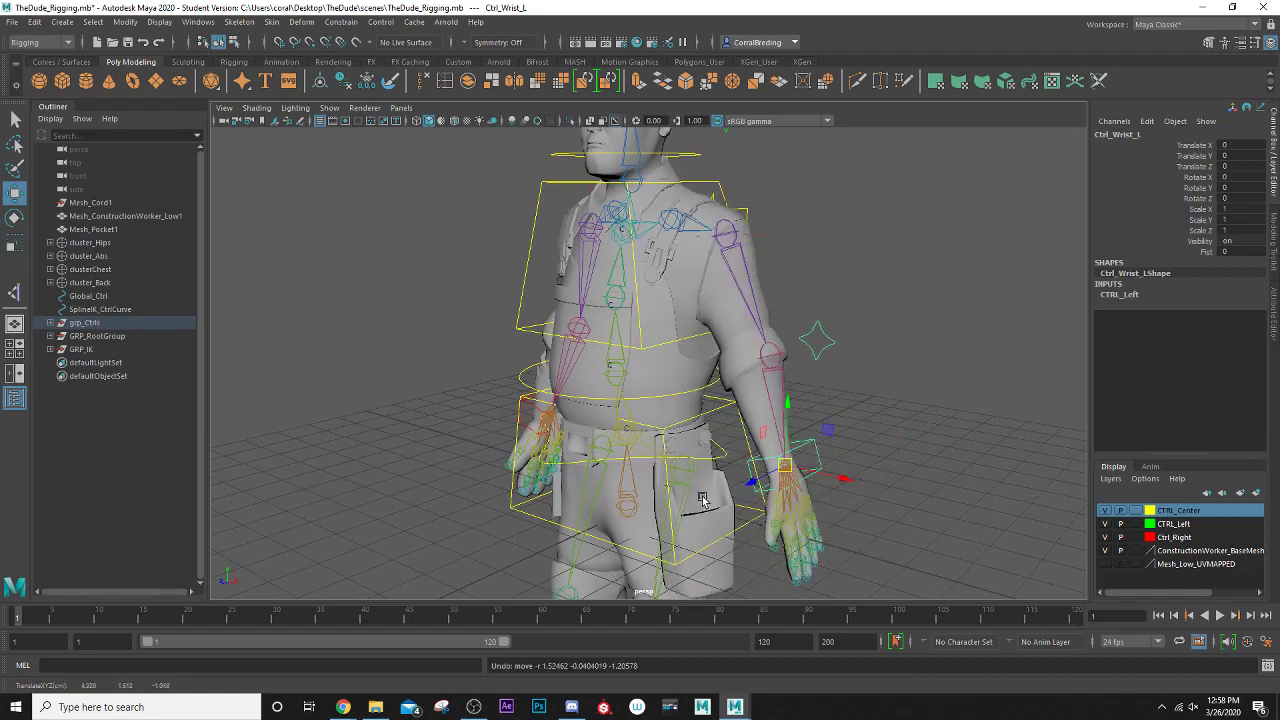
{"action": "key", "text": "ctrl+z"}
{"action": "key", "text": "ctrl+z"}
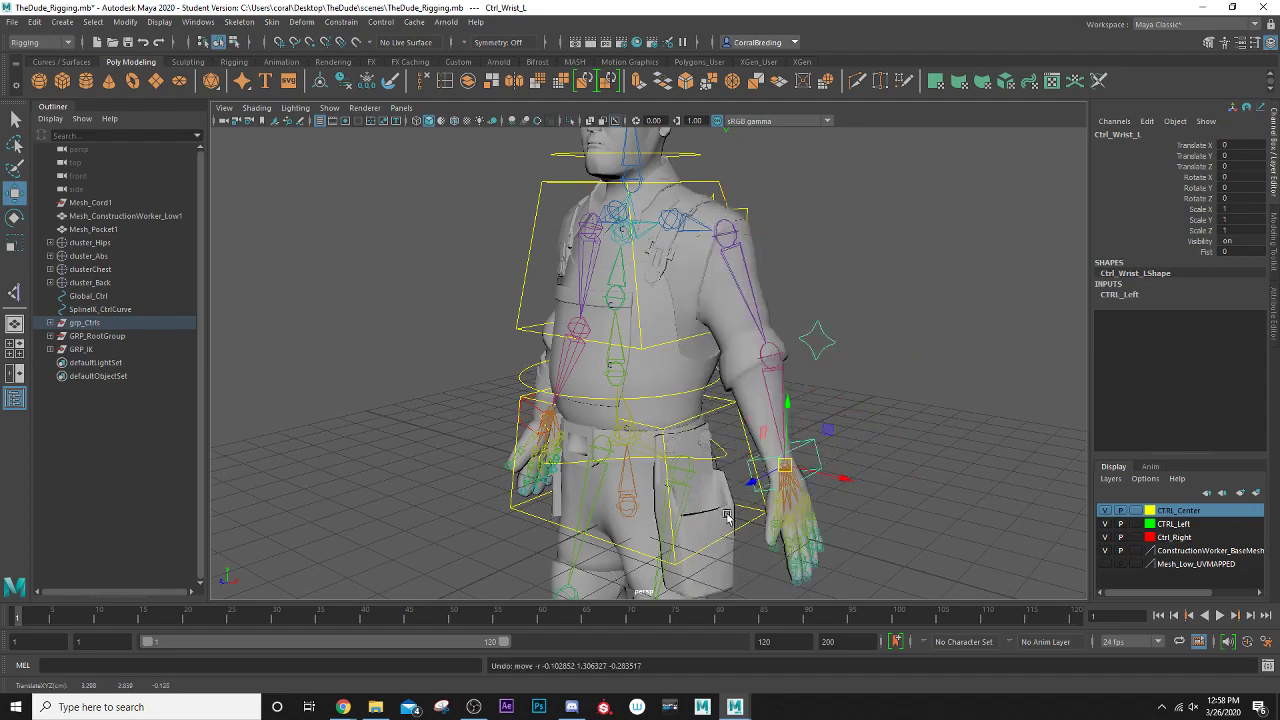
- Try moving the right wrist control outward and upward to test the right arm's deformation
{"action": "left_click_drag", "start_coordinate": [697, 485], "coordinate": [622, 428], "text": "alt"}
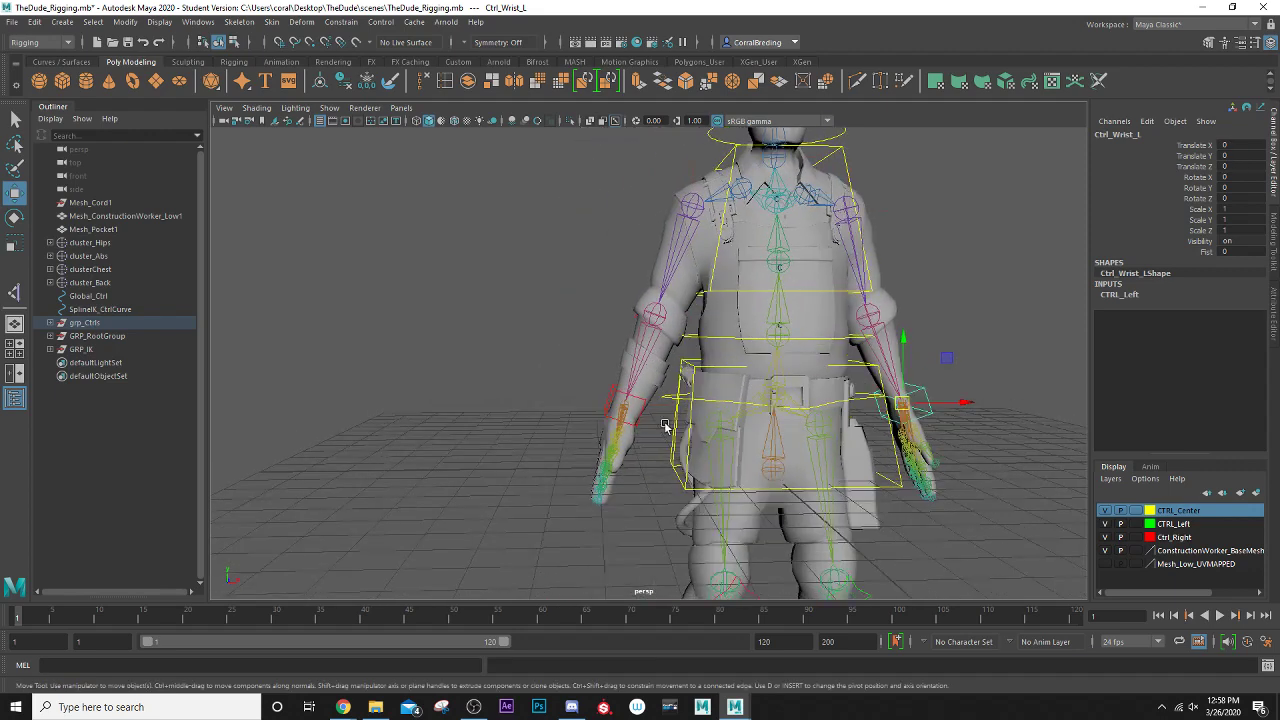
{"action": "left_click", "coordinate": [615, 413]}
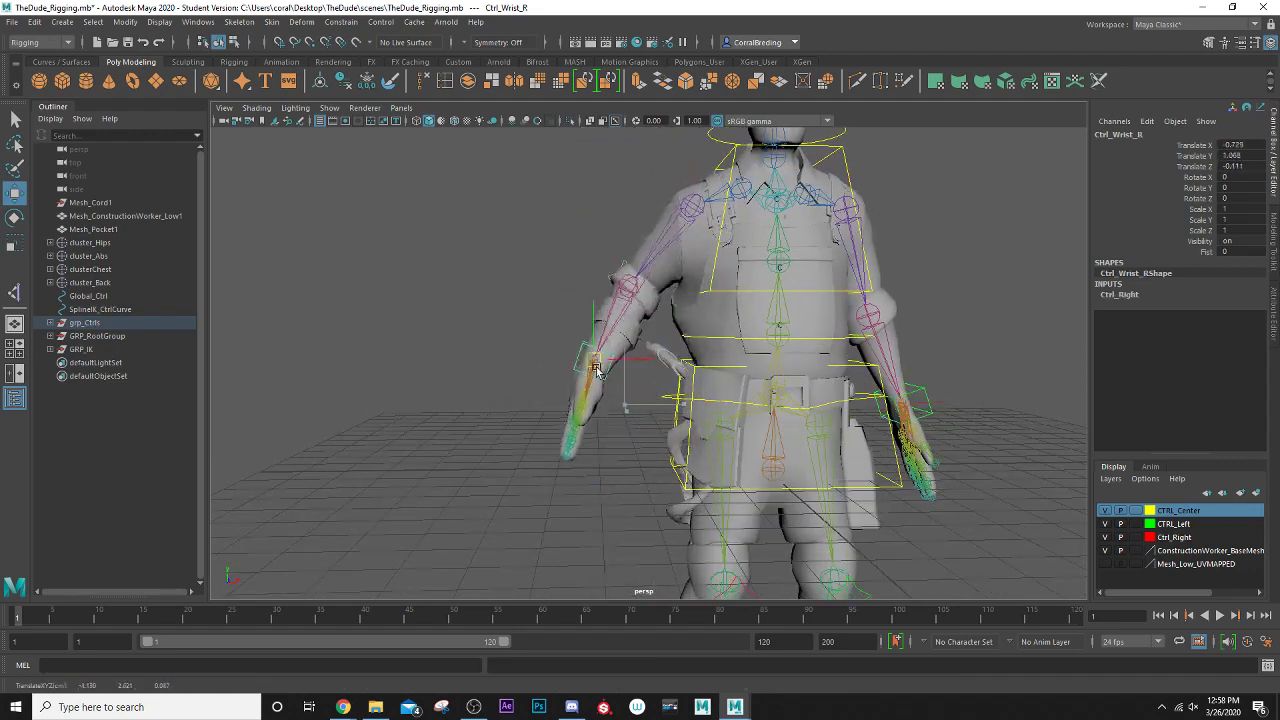
{"action": "left_click_drag", "start_coordinate": [620, 382], "coordinate": [733, 300], "text": "alt"}
- Try moving and rotating the head control to test the neck's deformation, undoing each change
{"action": "scroll", "coordinate": [733, 280], "scroll_direction": "up", "scroll_amount": 5}
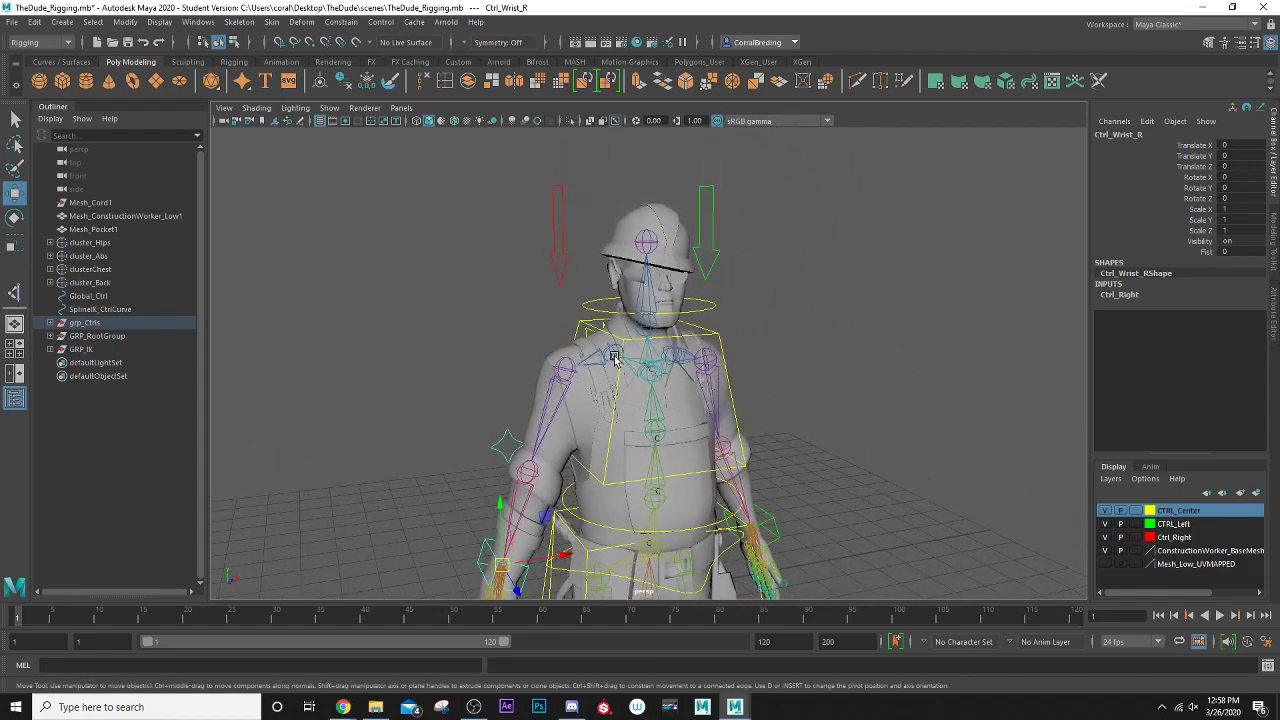
{"action": "left_click", "coordinate": [733, 276]}
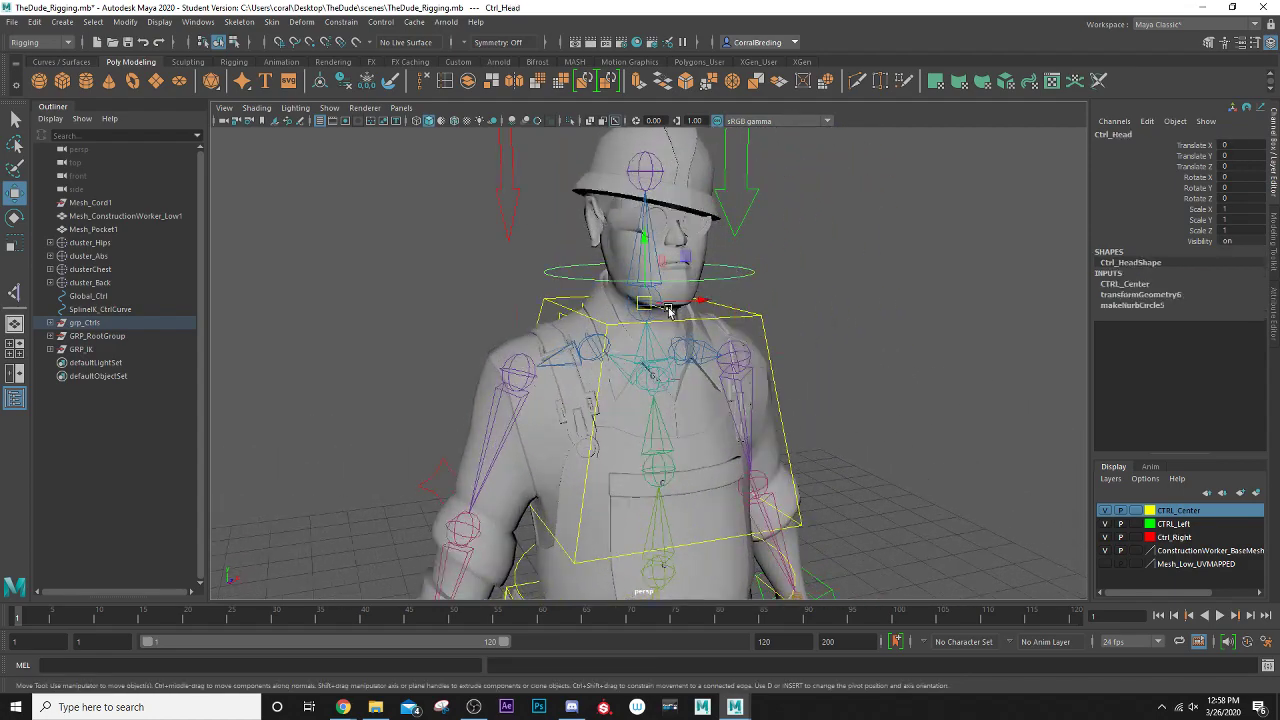
{"action": "left_click_drag", "start_coordinate": [668, 311], "coordinate": [680, 320]}
{"action": "key", "text": "ctrl+z"}
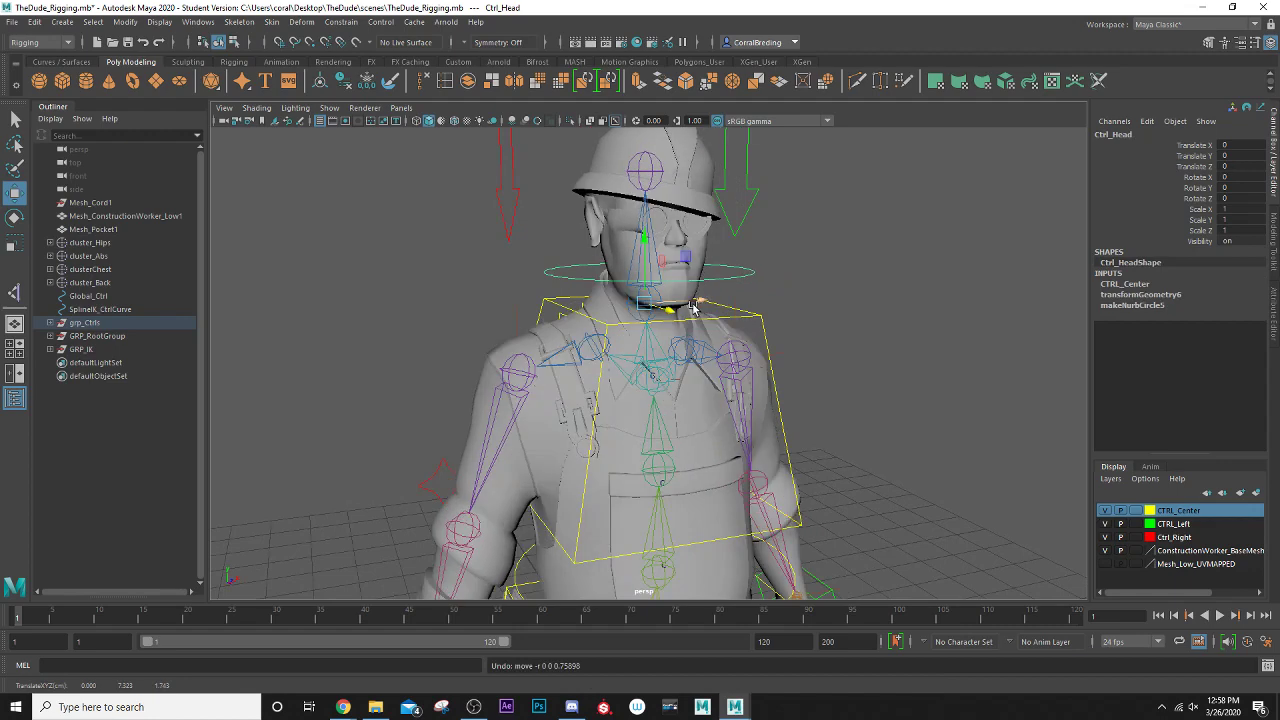
{"action": "key", "text": "e"}
{"action": "left_click_drag", "start_coordinate": [697, 313], "coordinate": [700, 414]}
{"action": "key", "text": "ctrl+z"}
- Try moving the chest and abs controls to test the torso's deformation, and undo the moves
{"action": "left_click", "coordinate": [678, 414]}
{"action": "left_click", "coordinate": [705, 413]}
{"action": "key", "text": "w"}
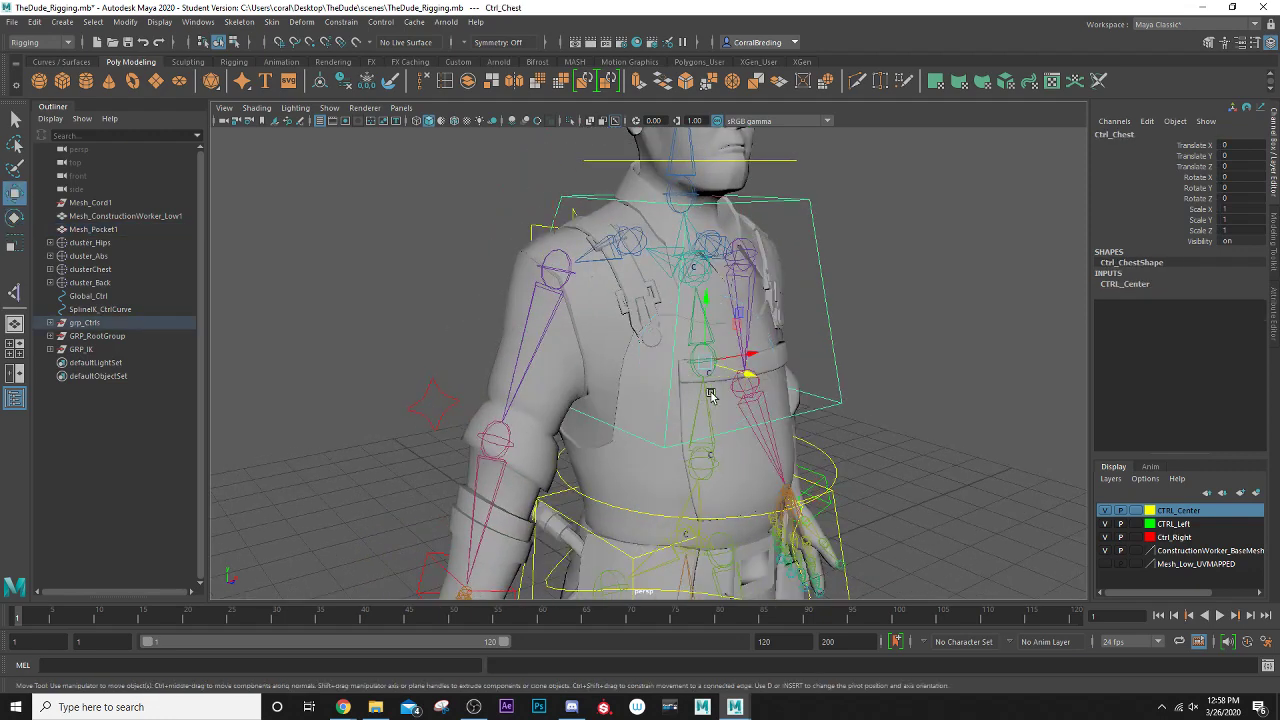
{"action": "left_click_drag", "start_coordinate": [748, 374], "coordinate": [785, 397]}
{"action": "key", "text": "ctrl+z"}
{"action": "left_click", "coordinate": [808, 388]}
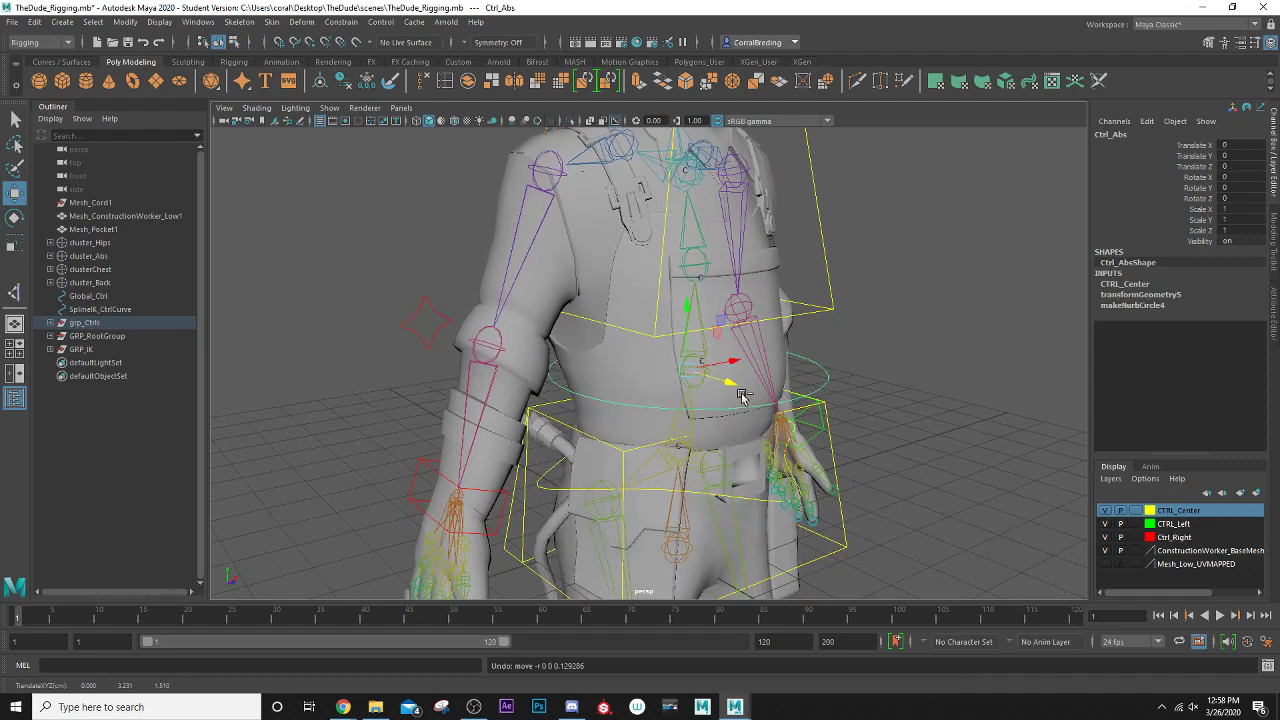
- Try moving the hip sway control to test the waist's deformation, and undo the moves
{"action": "middle_click_drag", "start_coordinate": [737, 391], "coordinate": [715, 303], "text": "alt"}
{"action": "left_click", "coordinate": [558, 346]}
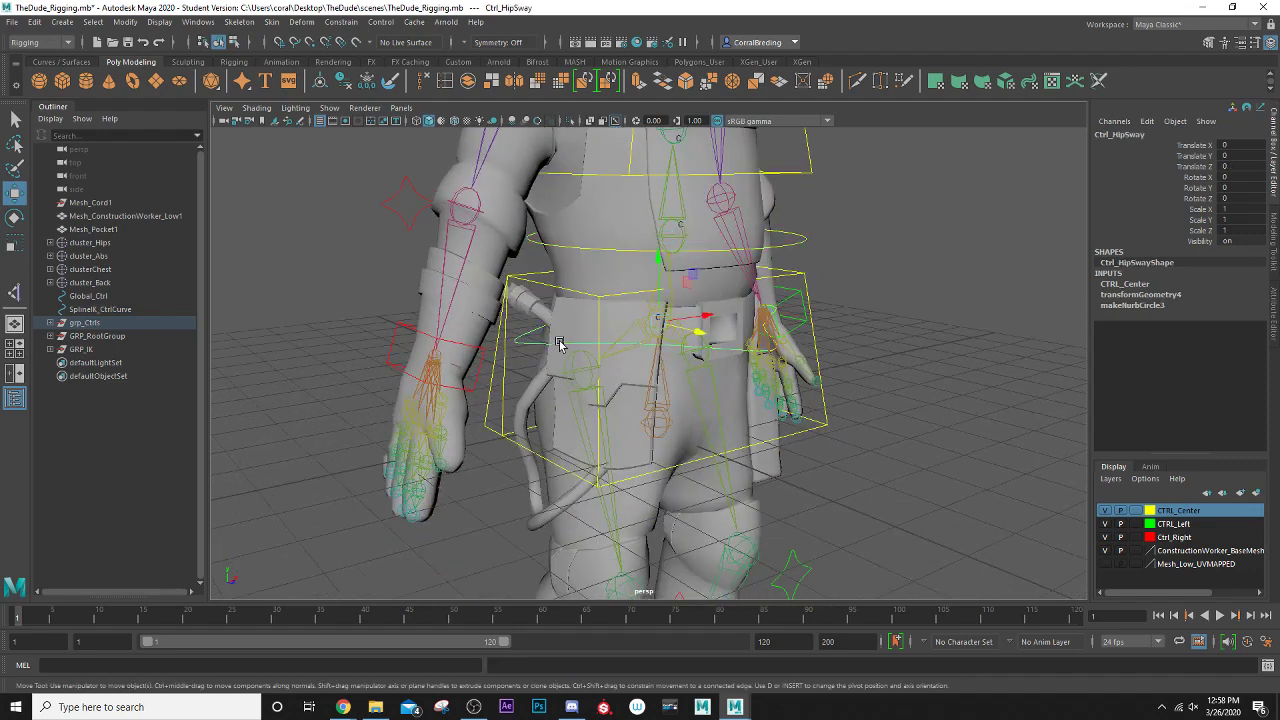
{"action": "mouse_move", "coordinate": [718, 331]}
{"action": "left_mouse_down"}
{"action": "mouse_move", "coordinate": [718, 342]}
{"action": "mouse_move", "coordinate": [684, 337]}
{"action": "mouse_move", "coordinate": [689, 314]}
{"action": "mouse_move", "coordinate": [697, 345]}
{"action": "left_mouse_up"}
{"action": "key", "text": "ctrl+z"}
{"action": "key", "text": "ctrl+z"}
- Try lifting the left foot control to test the knee and thigh deformation, and undo the moves
{"action": "middle_click_drag", "start_coordinate": [697, 349], "coordinate": [728, 461], "text": "alt"}
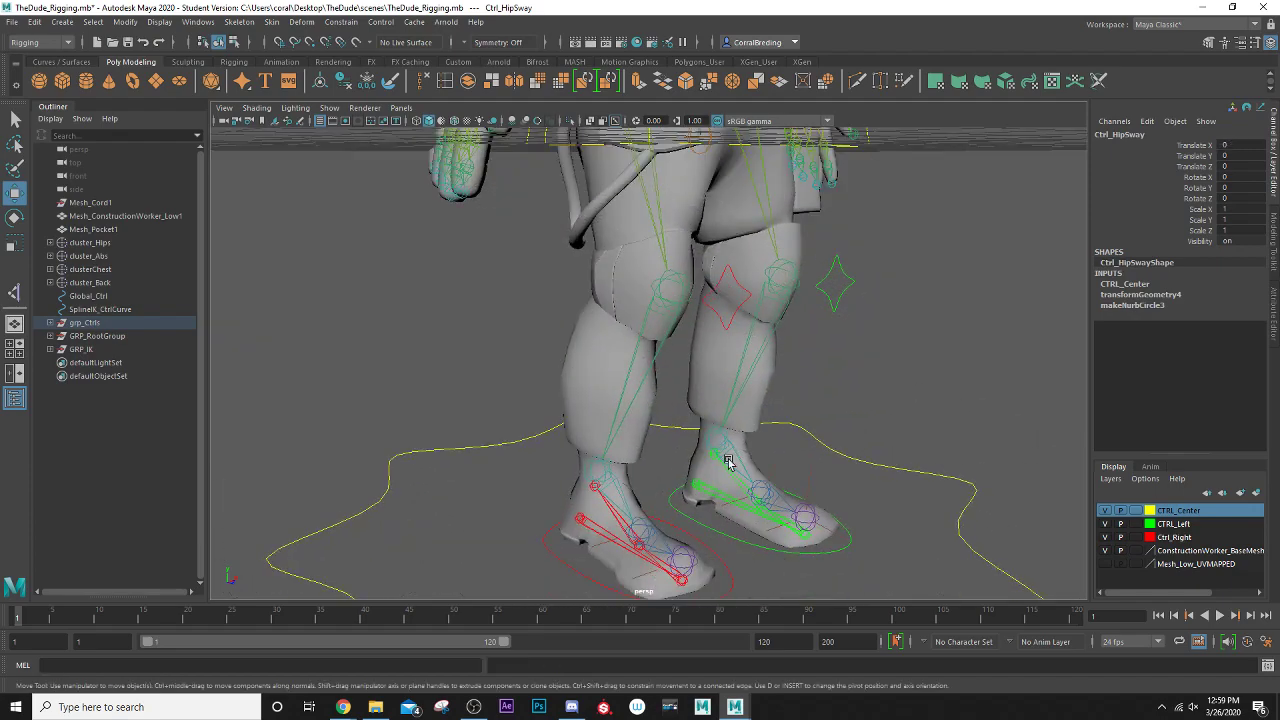
{"action": "left_click", "coordinate": [733, 540]}
{"action": "left_click_drag", "start_coordinate": [745, 507], "coordinate": [715, 430]}
{"action": "key", "text": "ctrl+z"}
{"action": "key", "text": "ctrl+z"}
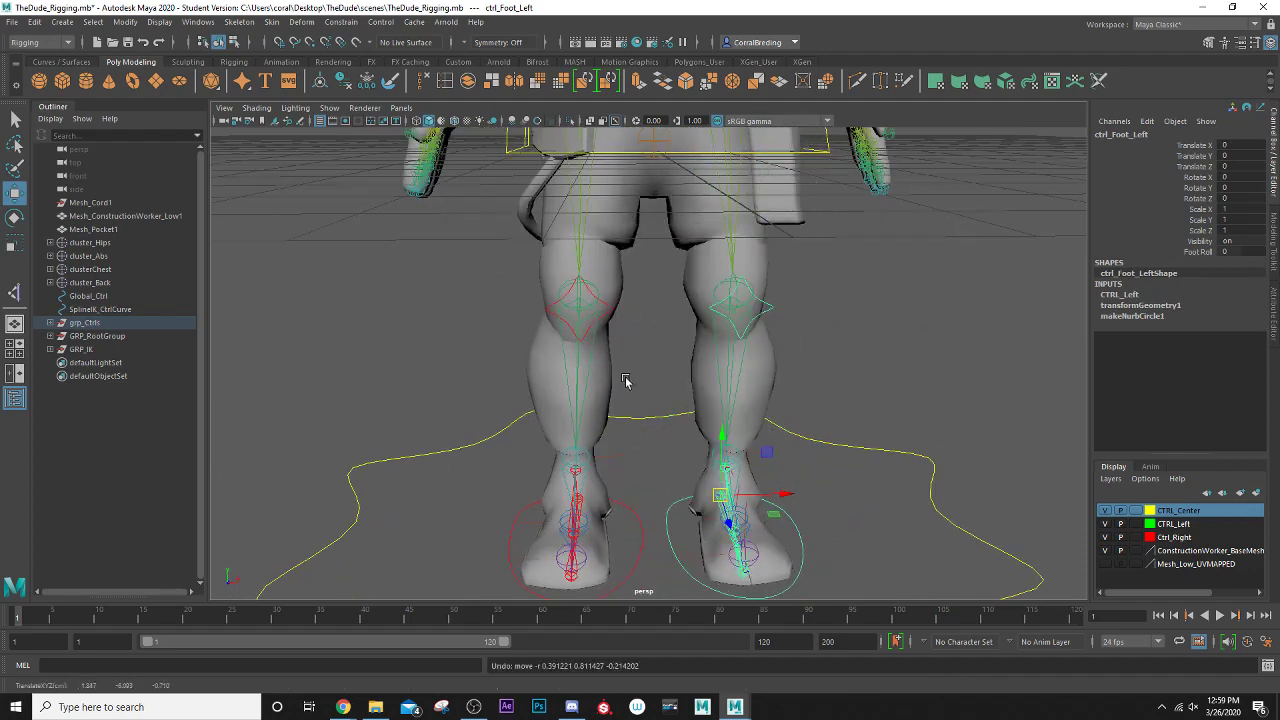
{"action": "left_click_drag", "start_coordinate": [773, 323], "coordinate": [735, 452], "text": "alt"}
{"action": "key", "text": "ctrl+z"}
- Slide the left foot control back and forth to test the leg's deformation, leaving it at Translate Z -0.066
{"action": "left_click_drag", "start_coordinate": [655, 500], "coordinate": [640, 473]}
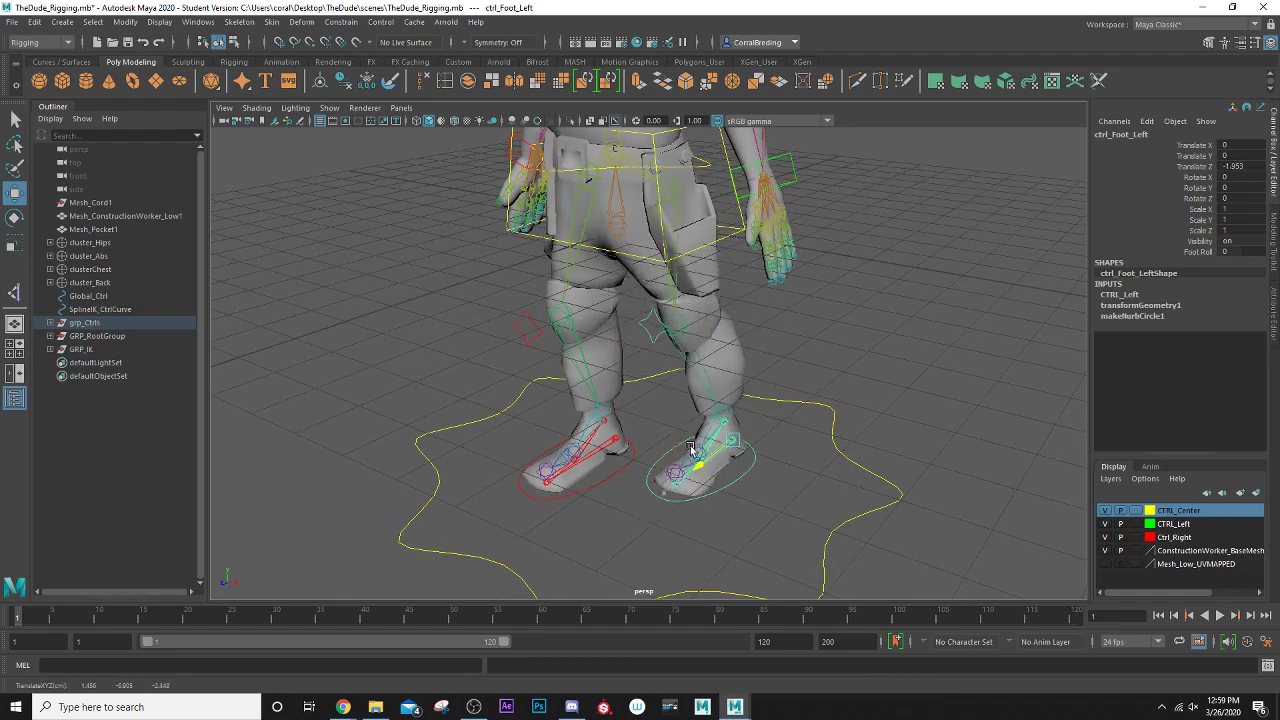
{"action": "left_click_drag", "start_coordinate": [711, 441], "coordinate": [649, 481]}
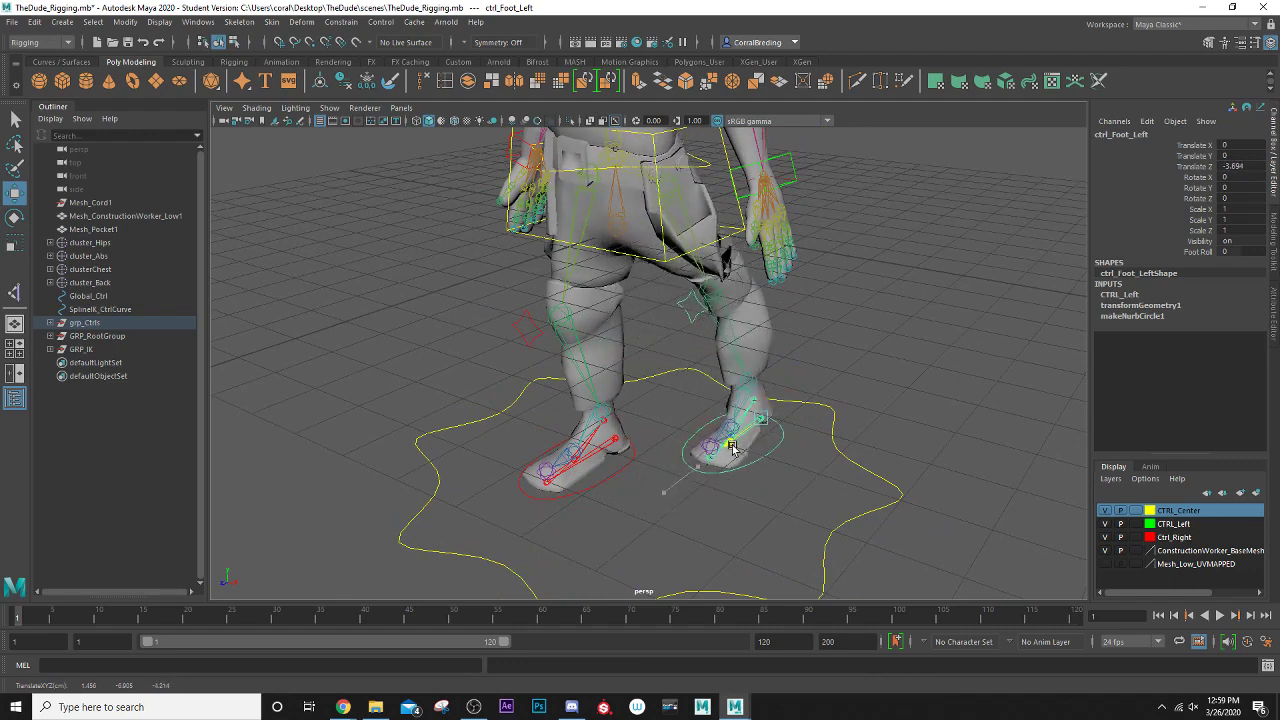
{"action": "left_click_drag", "start_coordinate": [746, 441], "coordinate": [669, 517]}
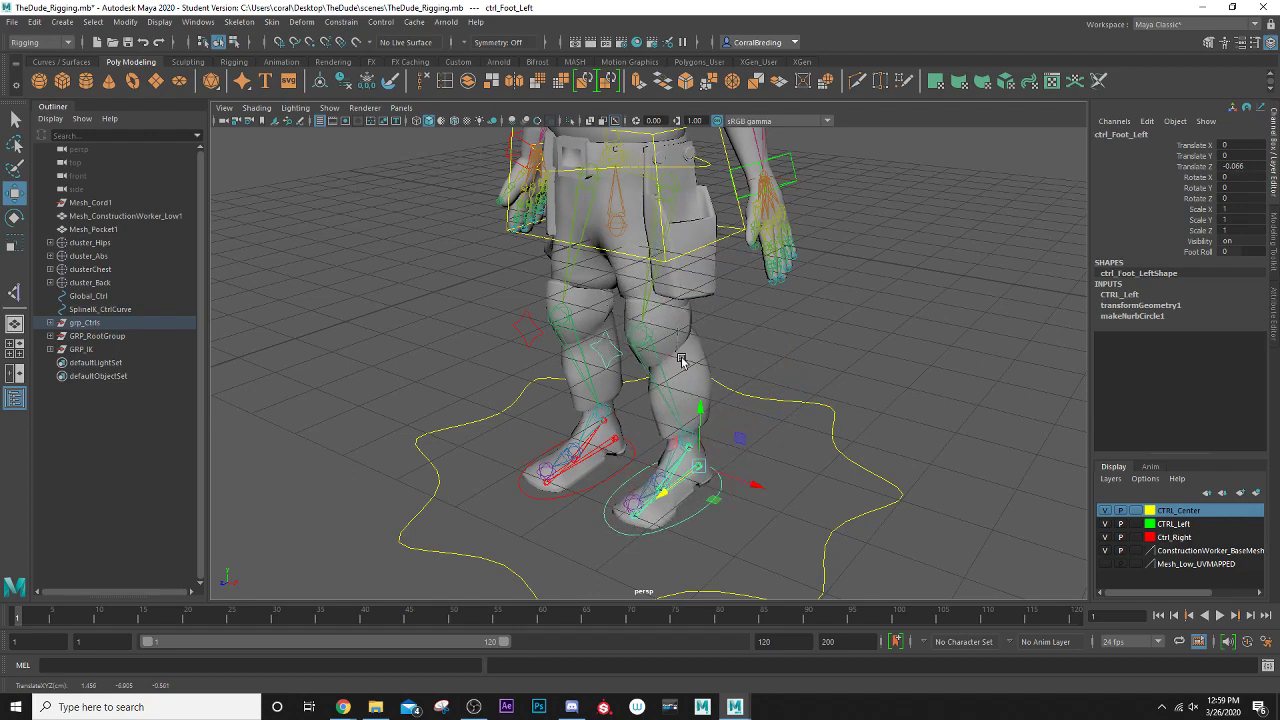
{"action": "left_click_drag", "start_coordinate": [667, 492], "coordinate": [752, 466]}
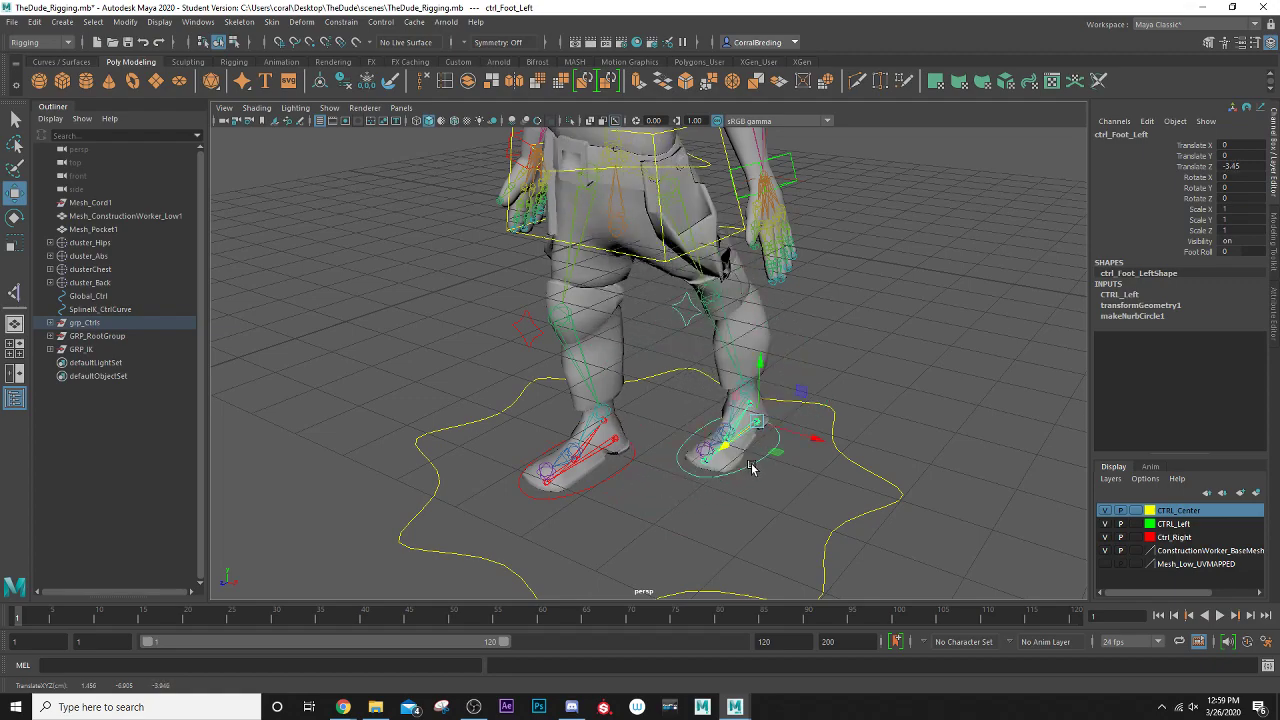
{"action": "key", "text": "ctrl+z"}
{"action": "middle_click_drag", "start_coordinate": [660, 335], "coordinate": [645, 636], "text": "alt"}
{"action": "scroll", "coordinate": [614, 396], "scroll_direction": "down", "scroll_amount": 4}
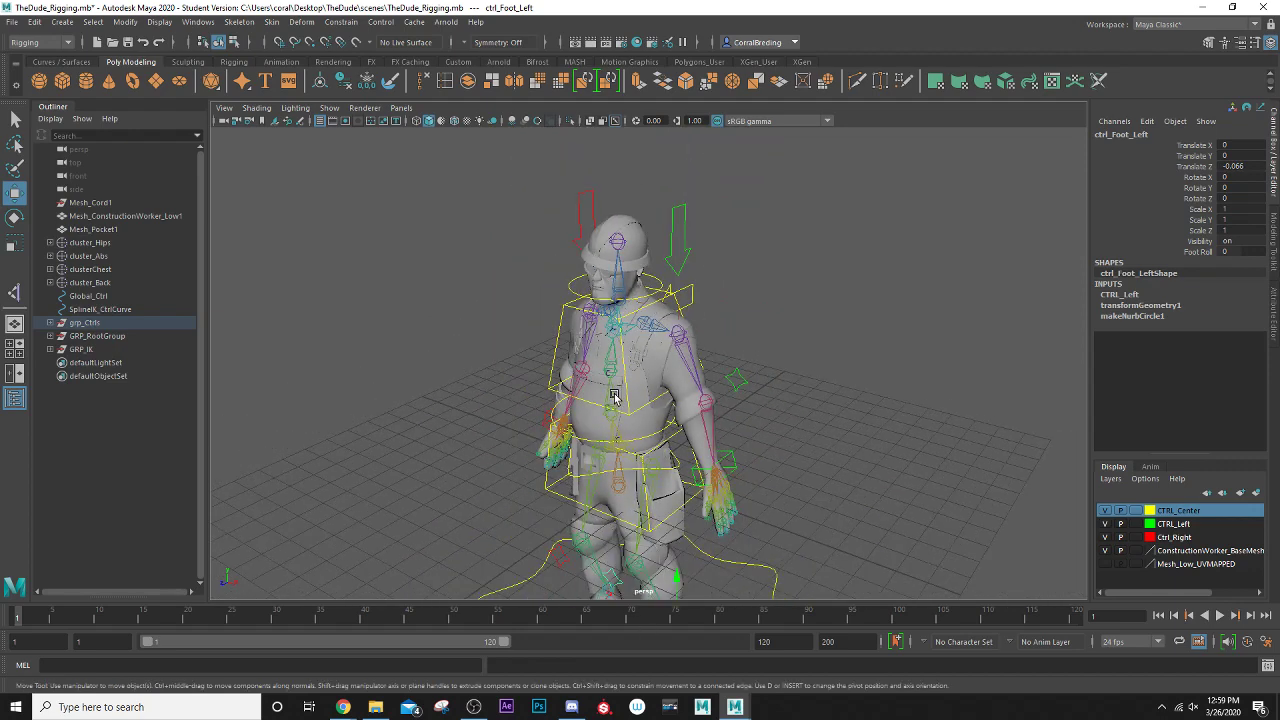
- Select the circular head control around the worker's neck and set a key on it at frame 1
{"action": "scroll", "coordinate": [645, 322], "scroll_direction": "up", "scroll_amount": 4}
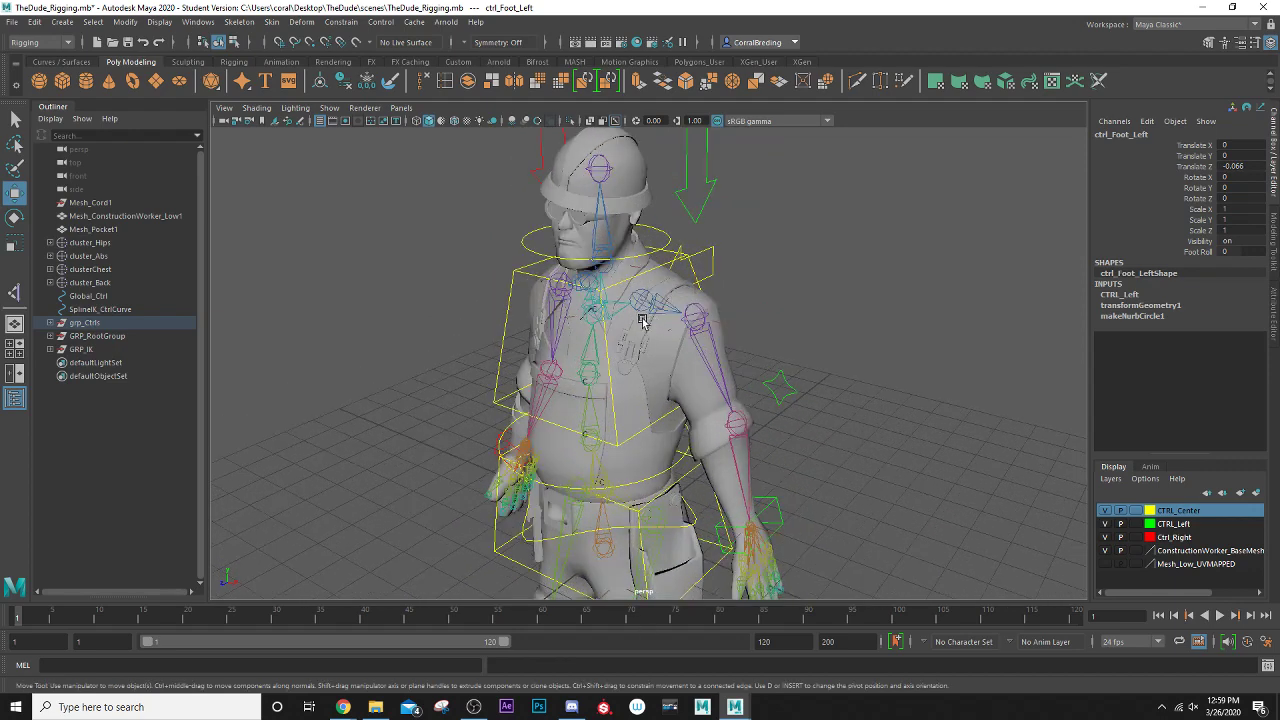
{"action": "scroll", "coordinate": [628, 345], "scroll_direction": "up", "scroll_amount": 3}
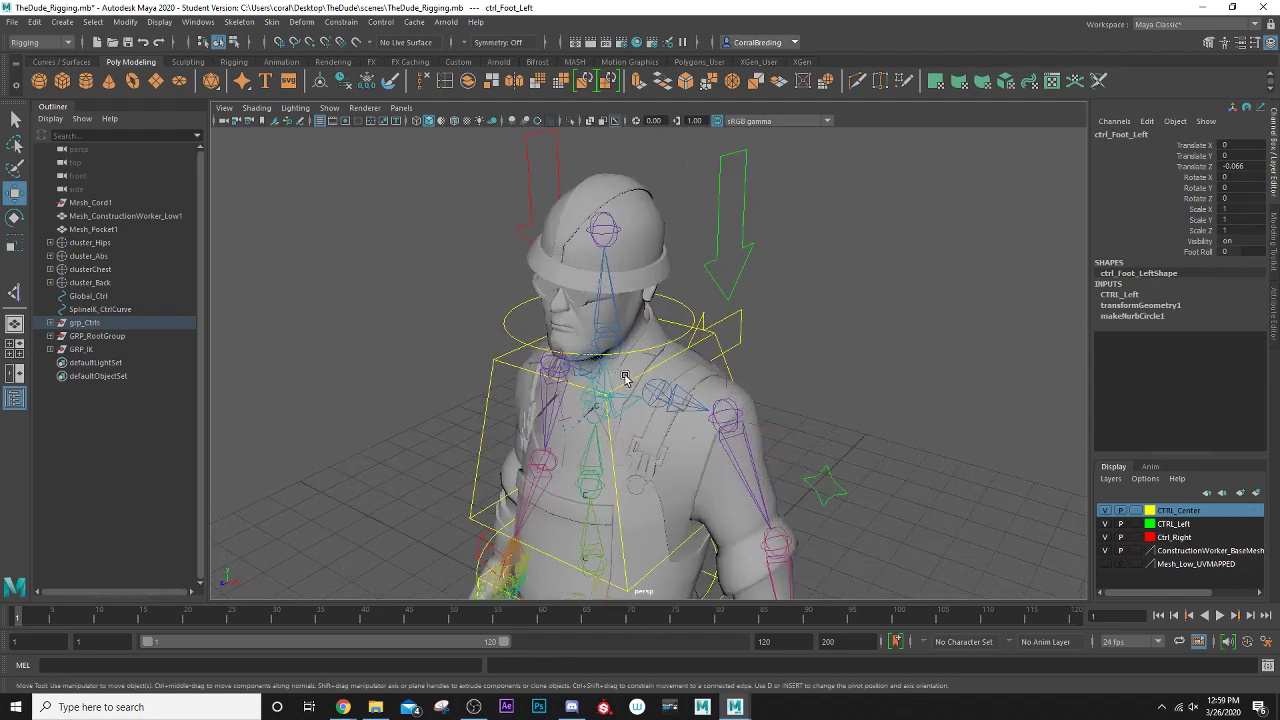
{"action": "left_click_drag", "start_coordinate": [623, 372], "coordinate": [663, 349], "text": "alt"}
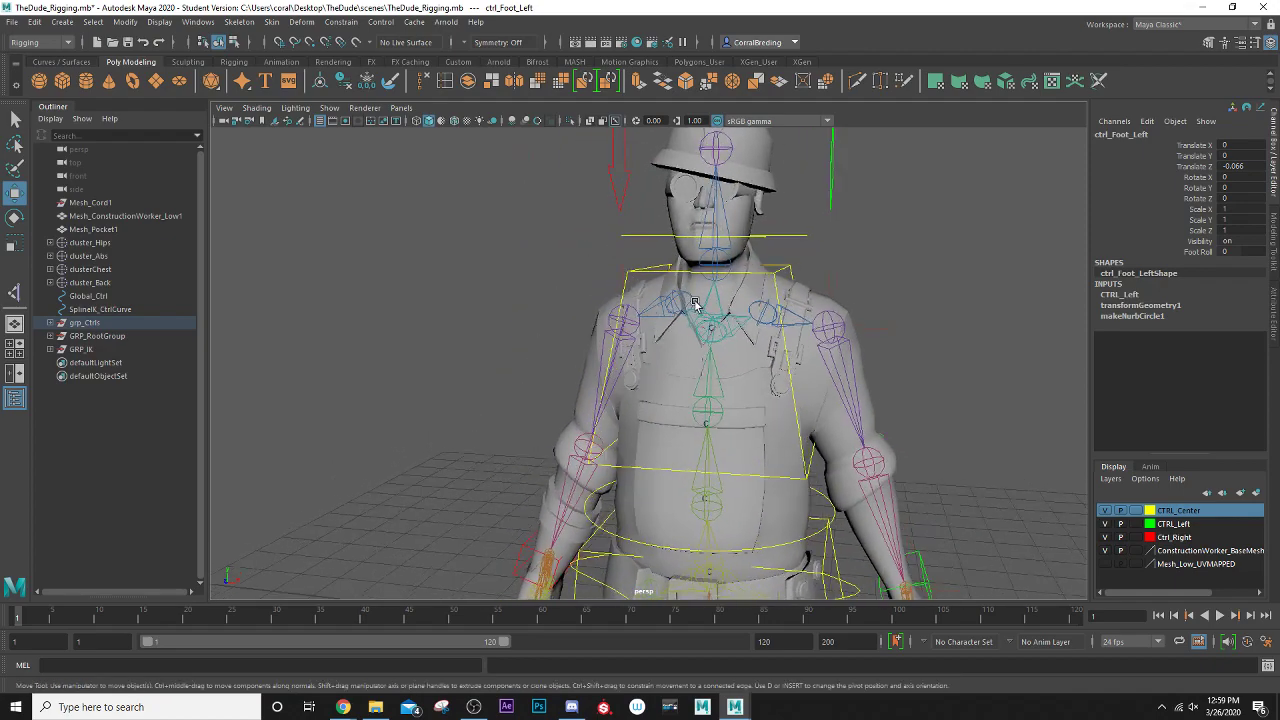
{"action": "middle_click_drag", "start_coordinate": [694, 303], "coordinate": [646, 372], "text": "alt"}
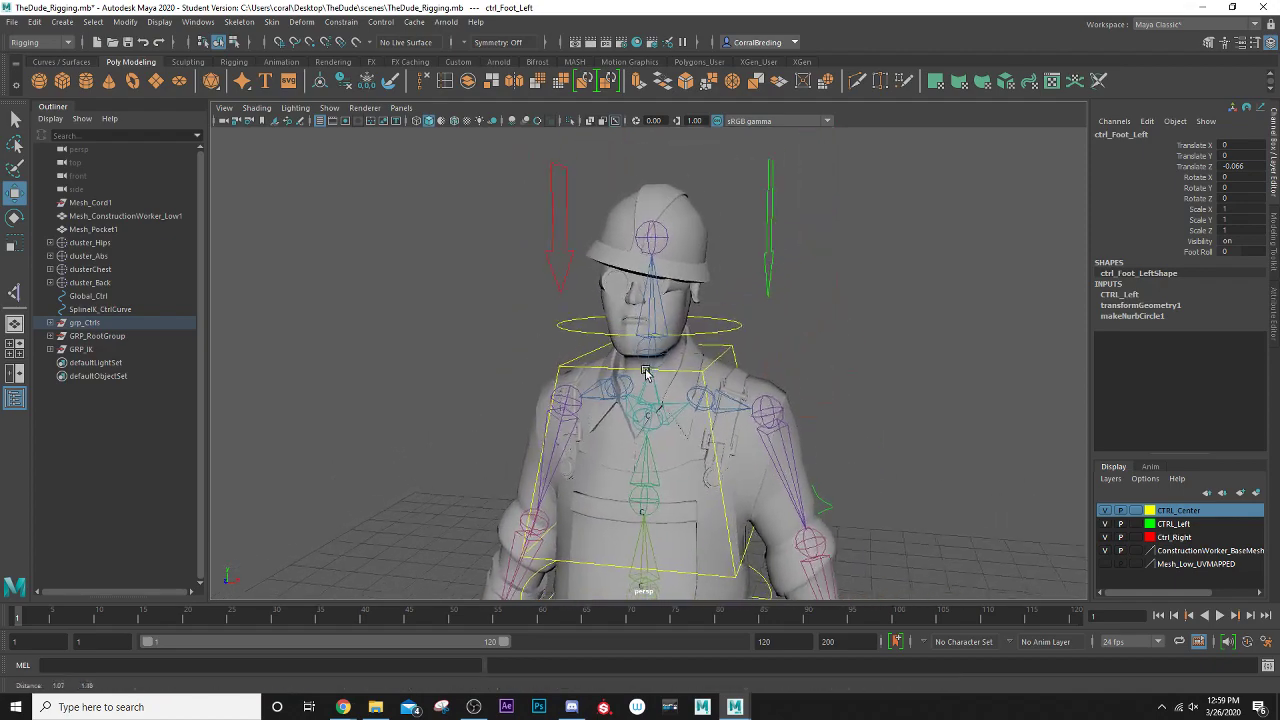
{"action": "left_click", "coordinate": [714, 338]}
{"action": "scroll", "coordinate": [714, 340], "scroll_direction": "up", "scroll_amount": 3}
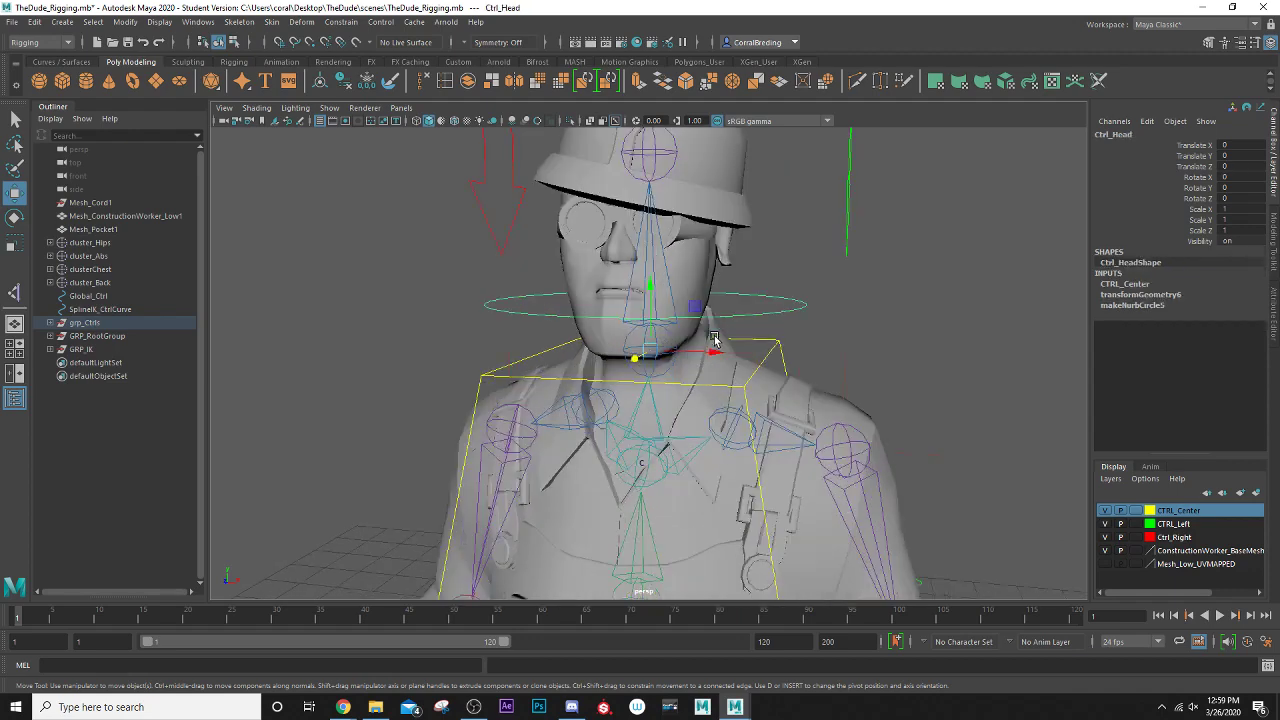
{"action": "left_click_drag", "start_coordinate": [571, 295], "coordinate": [572, 298], "text": "alt"}
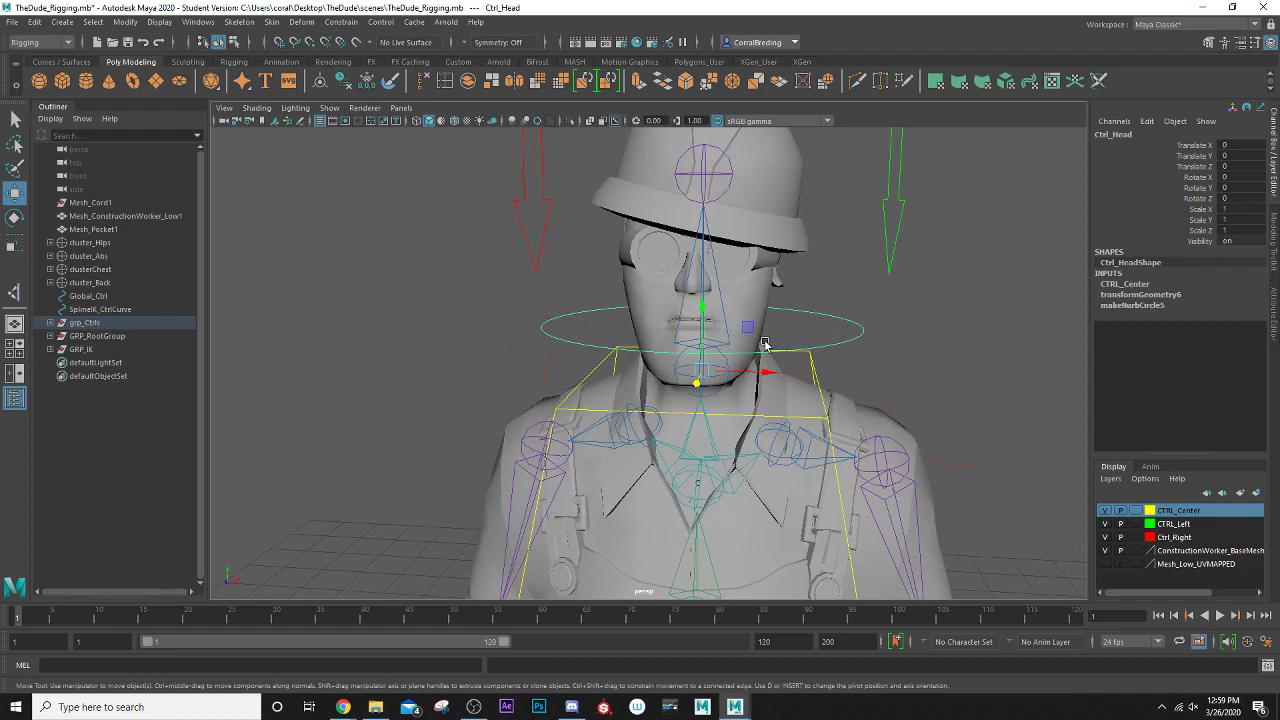
{"action": "left_click_drag", "start_coordinate": [723, 342], "coordinate": [643, 347], "text": "alt"}
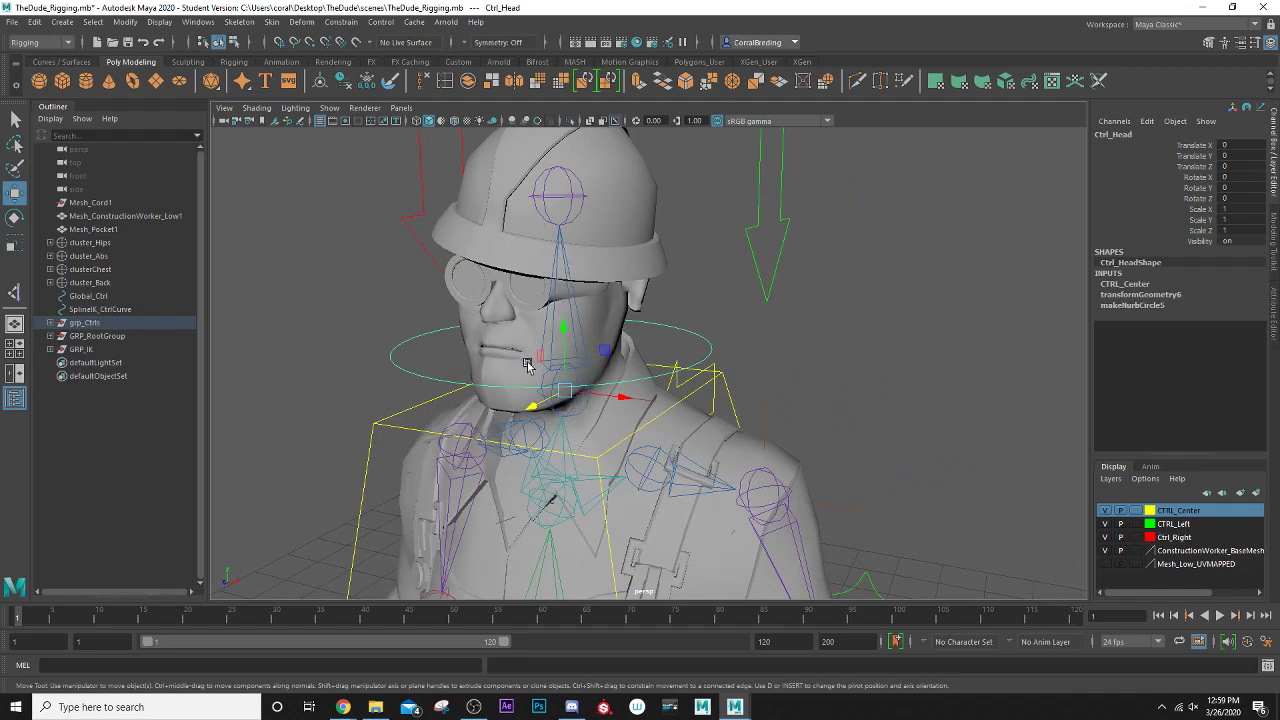
{"action": "left_click_drag", "start_coordinate": [519, 389], "coordinate": [595, 343], "text": "alt"}
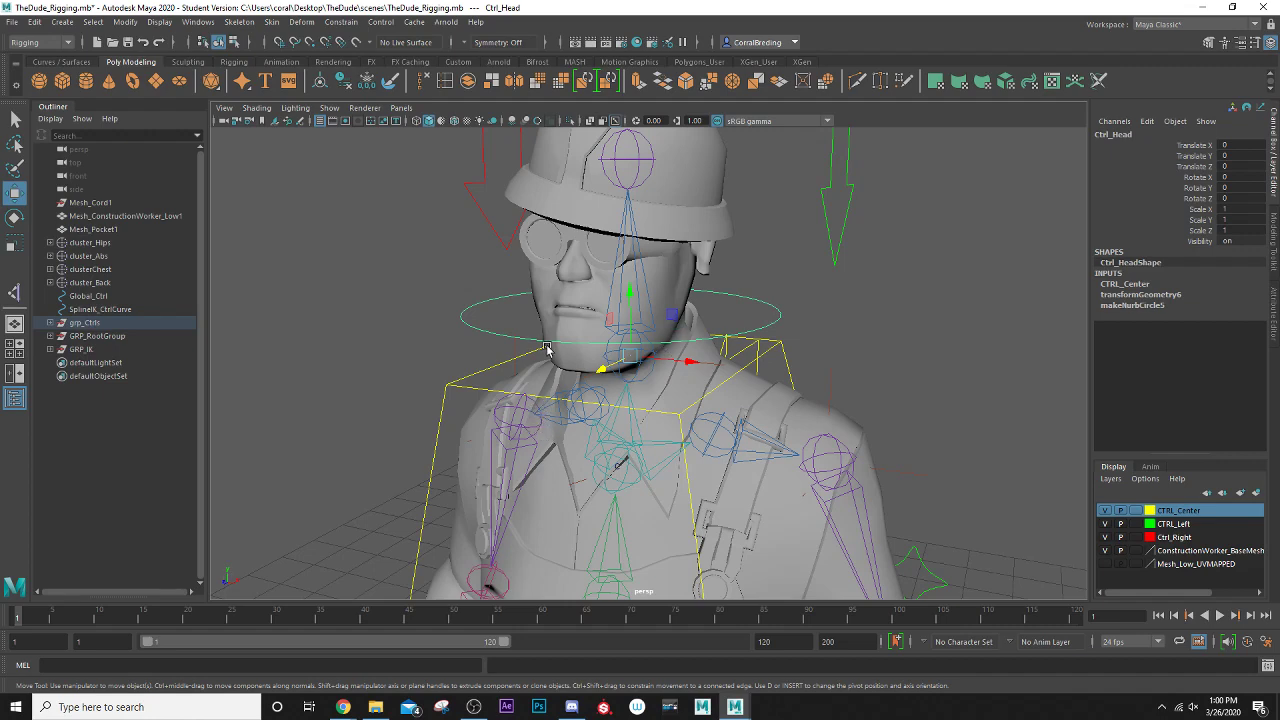
{"action": "left_click_drag", "start_coordinate": [548, 352], "coordinate": [531, 418], "text": "alt"}
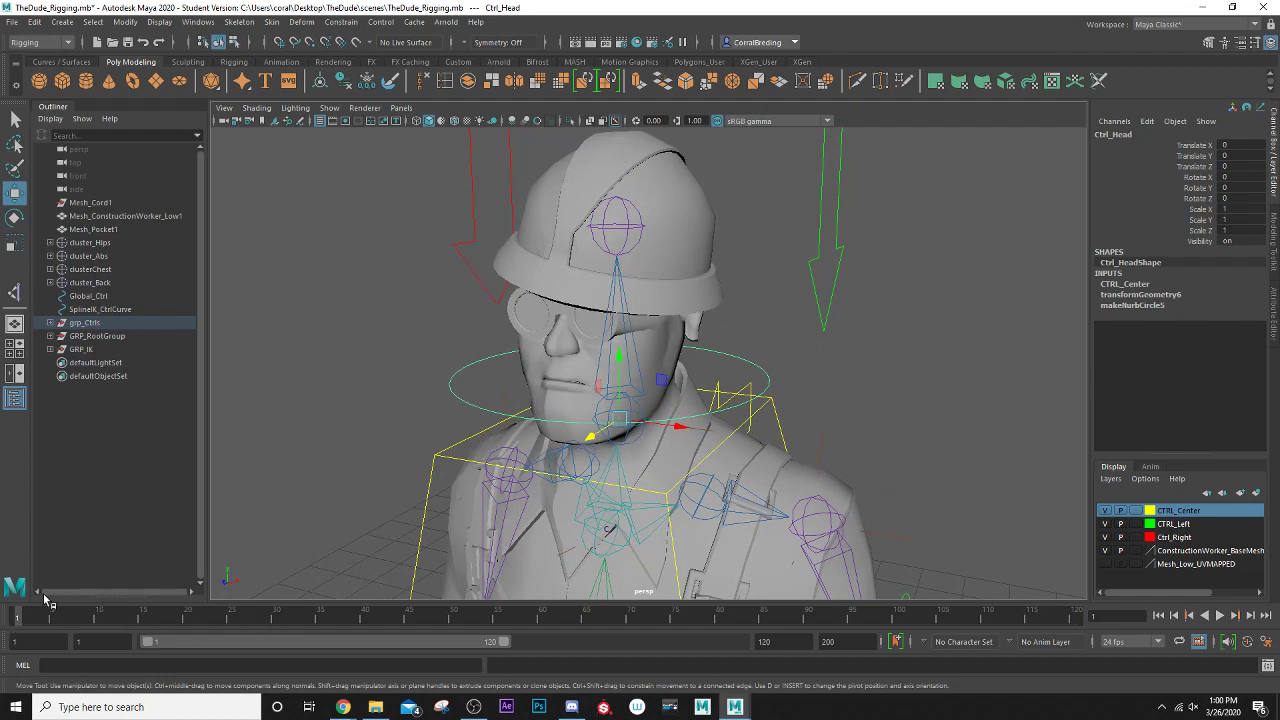
{"action": "key", "text": "s"}
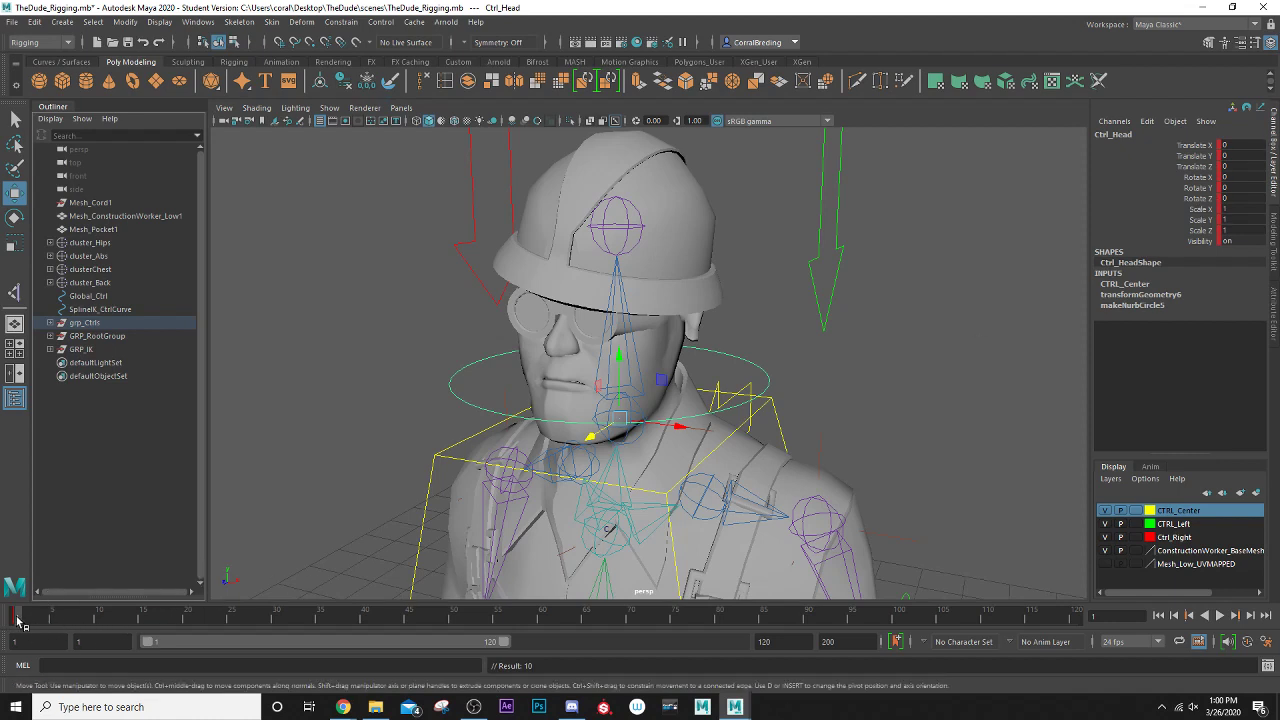
- Rotate the head control sideways to about -55.6 in Rotate Y at frame 20 and key the pose
{"action": "left_click", "coordinate": [185, 617]}
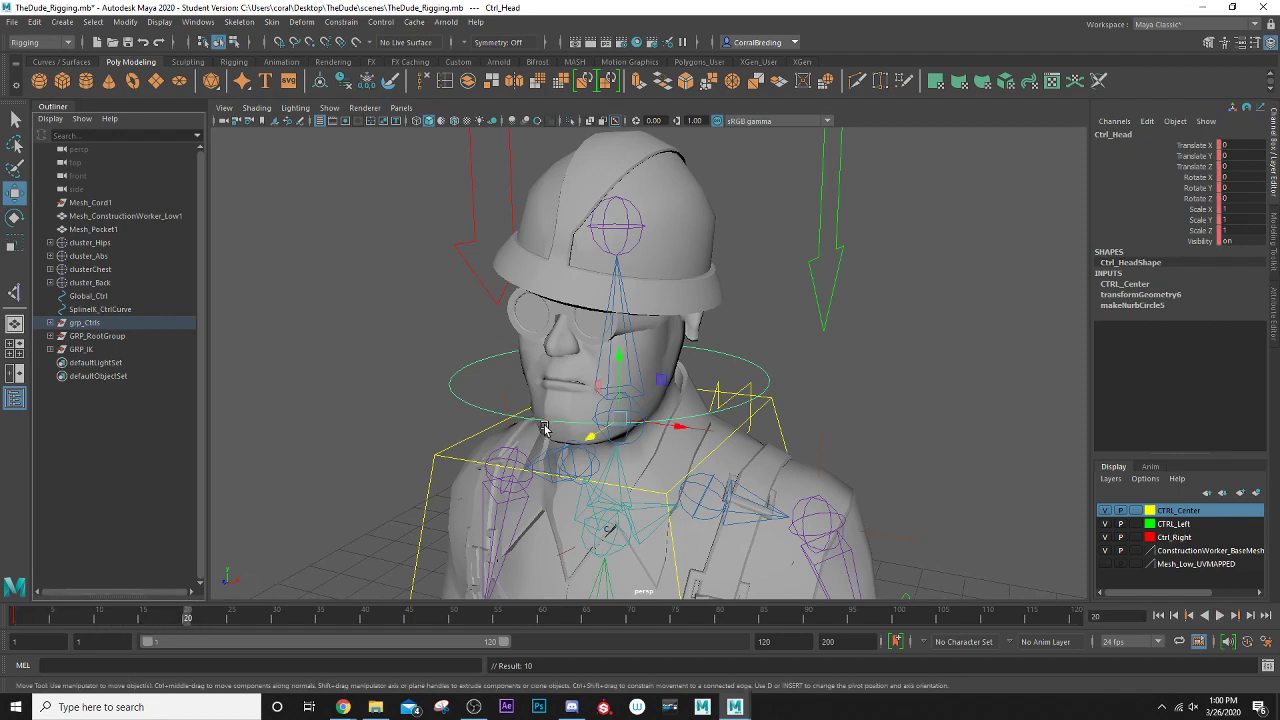
{"action": "key", "text": "e"}
{"action": "left_click_drag", "start_coordinate": [655, 432], "coordinate": [588, 443]}
{"action": "key", "text": "s"}
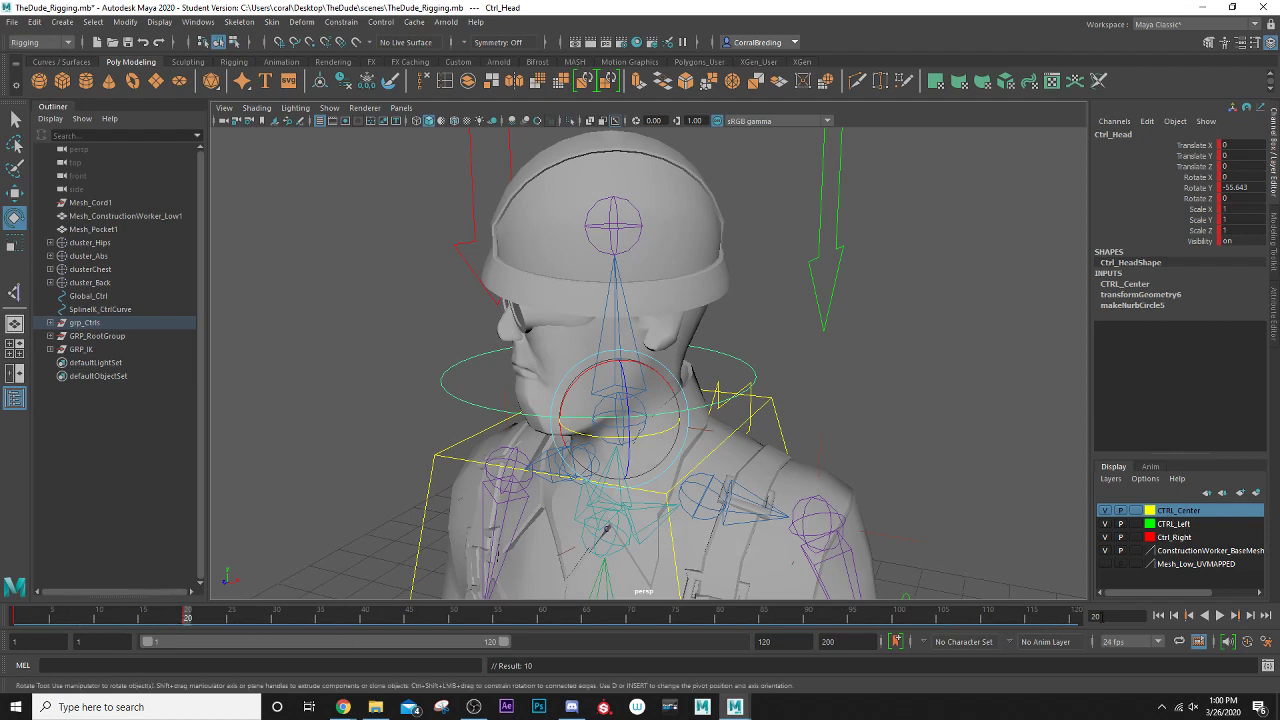
- Turn on automatic keyframing and rotate the head control the opposite way to about 50 in Rotate Y at frame 39
{"action": "left_click", "coordinate": [1247, 643]}
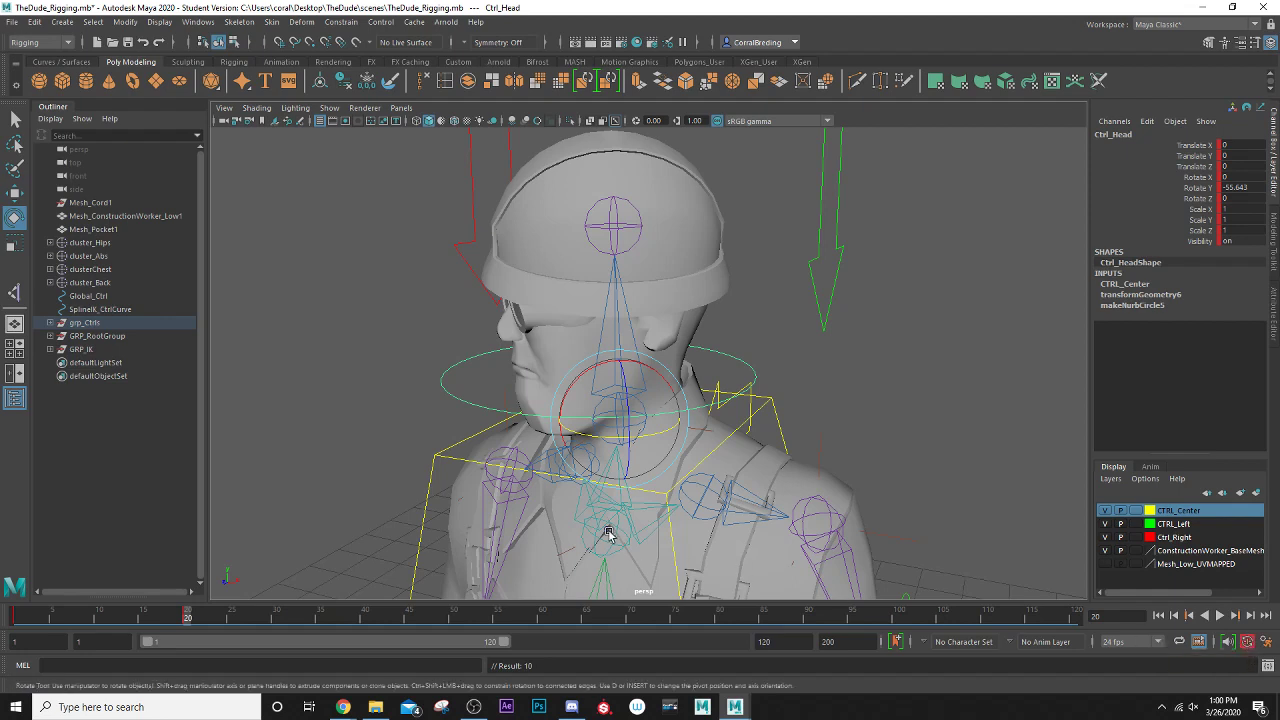
{"action": "left_click", "coordinate": [360, 618]}
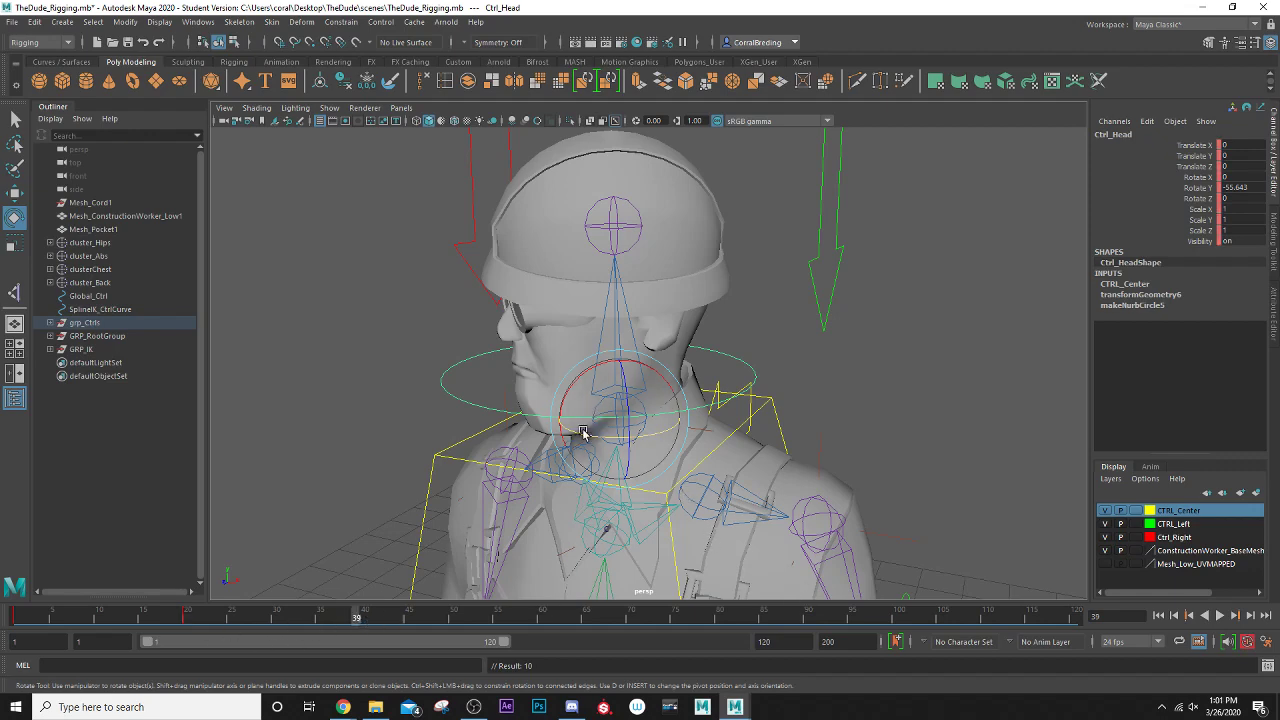
{"action": "left_click_drag", "start_coordinate": [568, 440], "coordinate": [652, 449]}
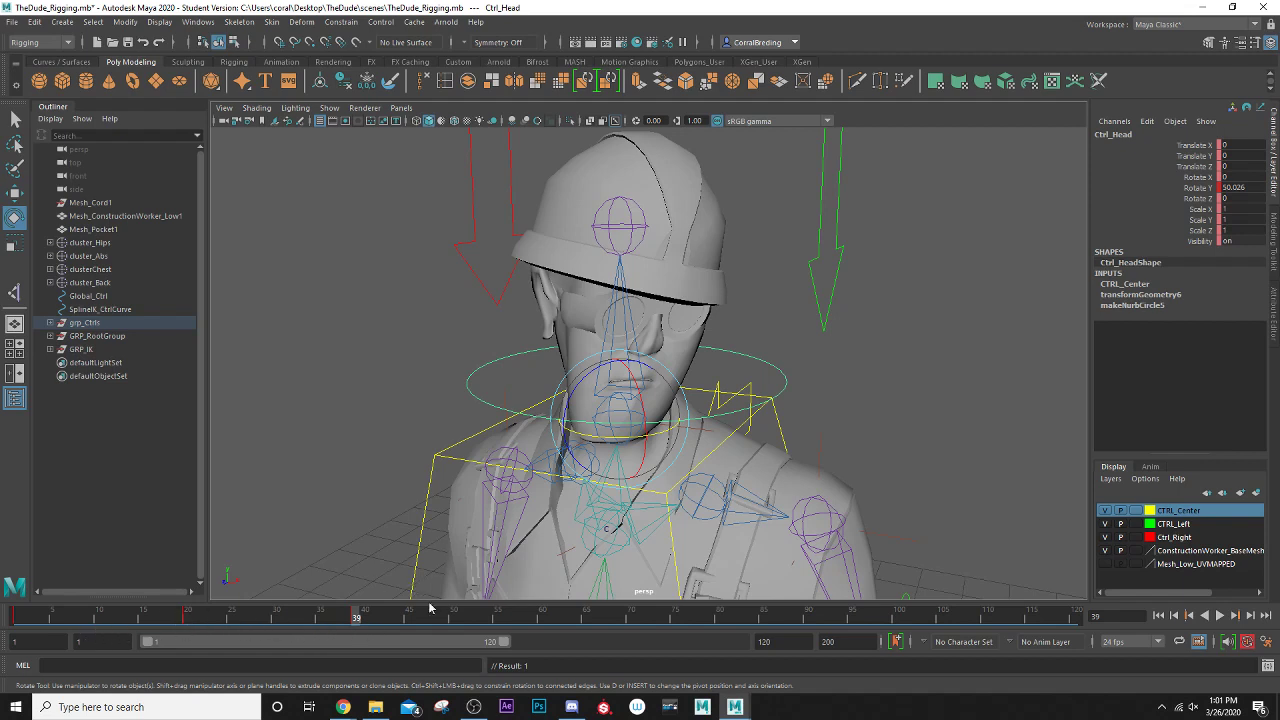
- Play and scrub the head-turn animation to examine the neck's deformation, and return to frame 1
{"action": "key", "text": "alt+v"}
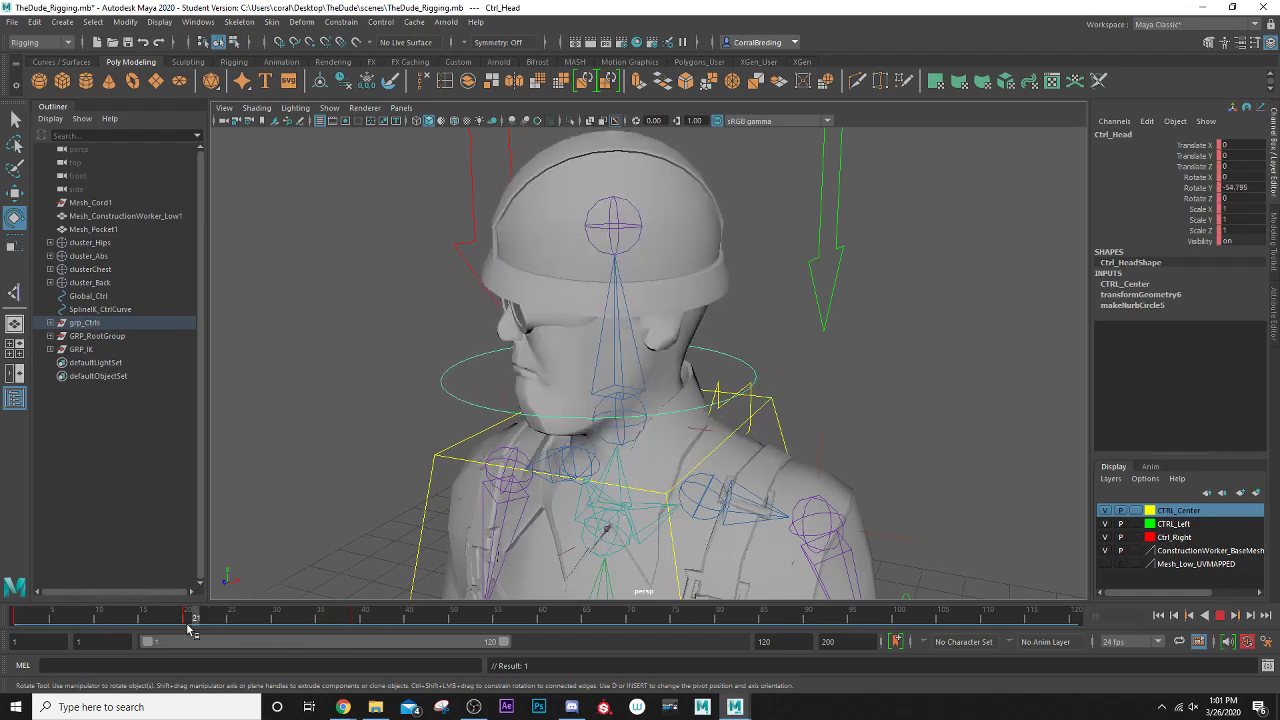
{"action": "left_click_drag", "start_coordinate": [190, 628], "coordinate": [43, 618]}
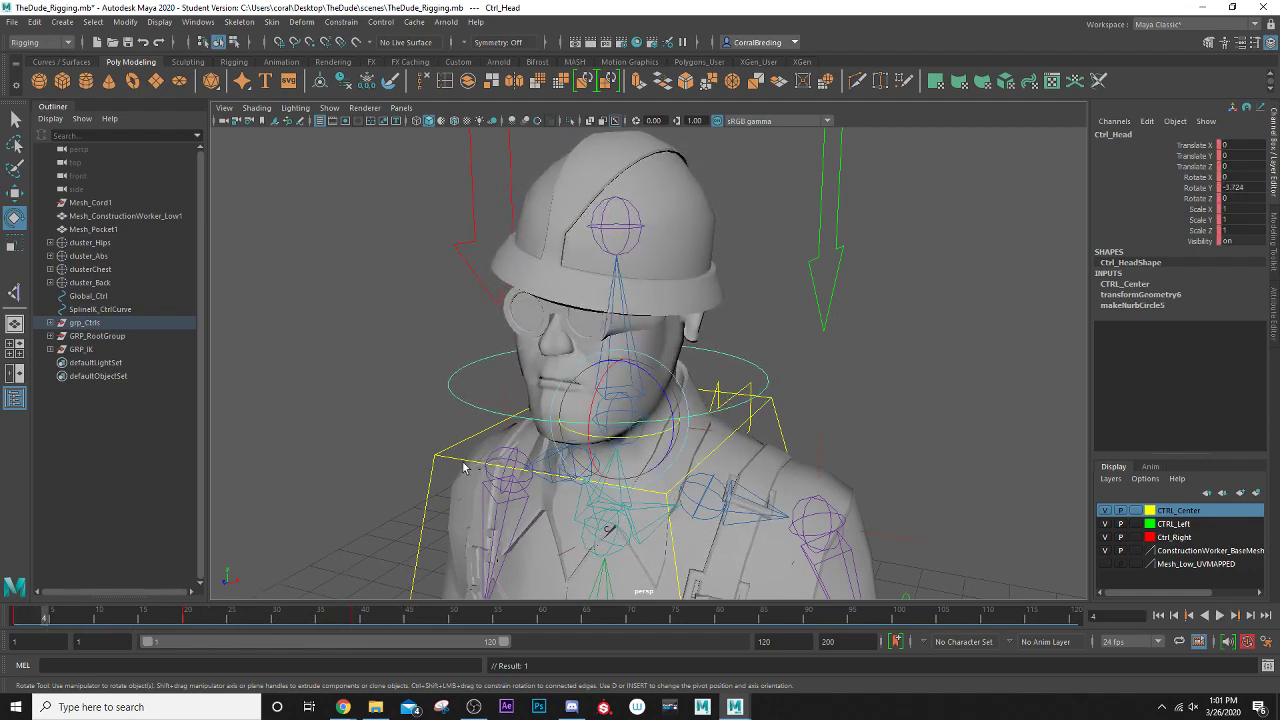
{"action": "left_click_drag", "start_coordinate": [480, 402], "coordinate": [430, 444], "text": "alt"}
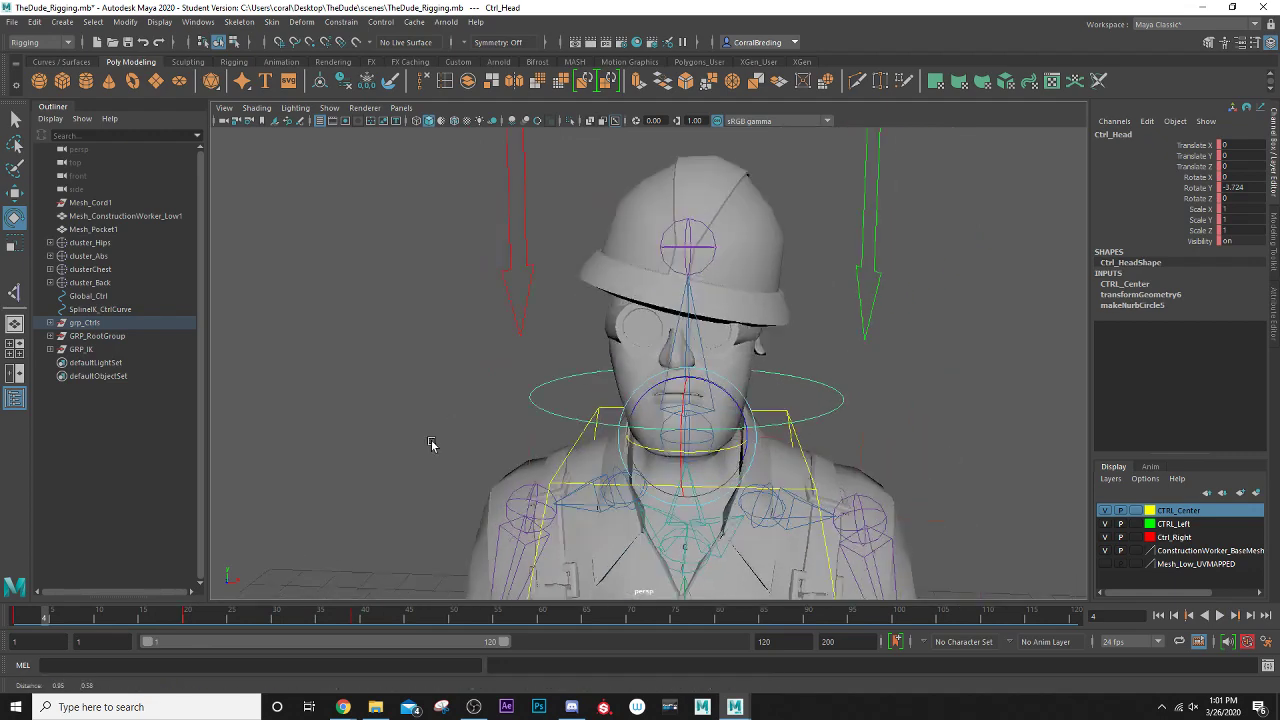
{"action": "middle_click_drag", "start_coordinate": [430, 444], "coordinate": [366, 480], "text": "alt"}
{"action": "left_click_drag", "start_coordinate": [62, 618], "coordinate": [18, 618]}
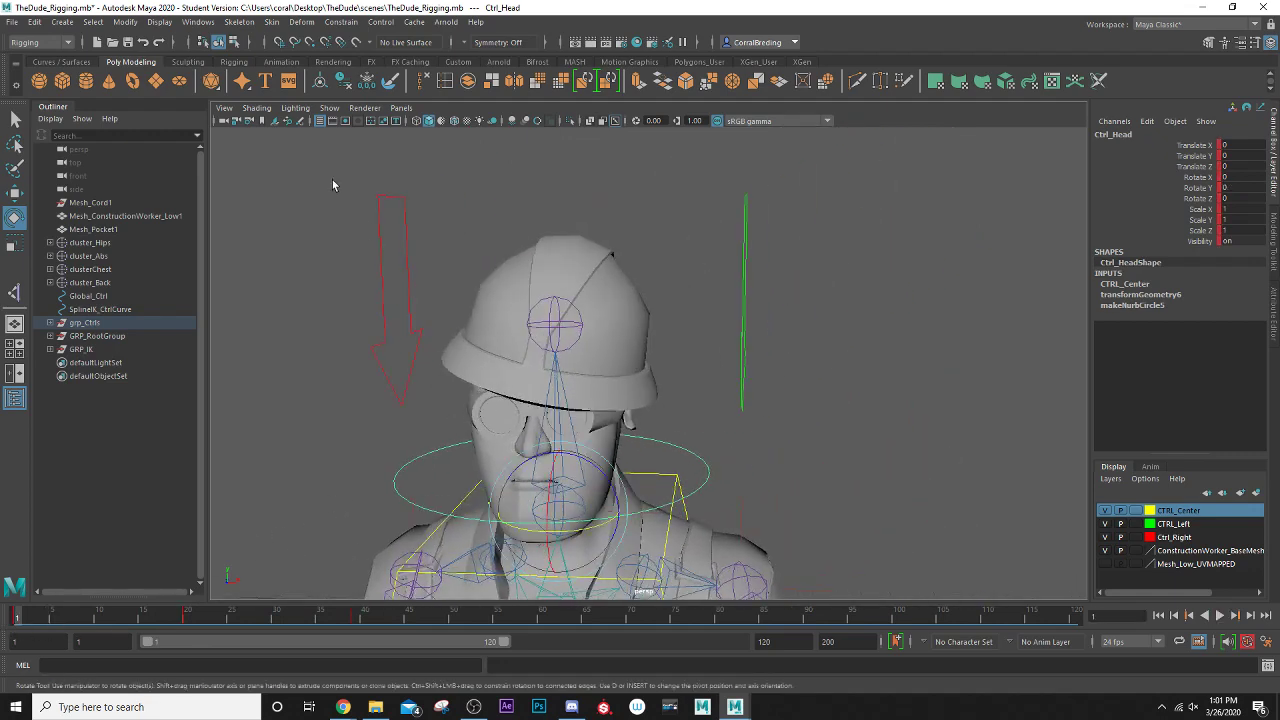
- Open the Paint Skin Weights tool settings, and shrink and move the settings window so the character's head stays visible
{"action": "left_click", "coordinate": [276, 23]}
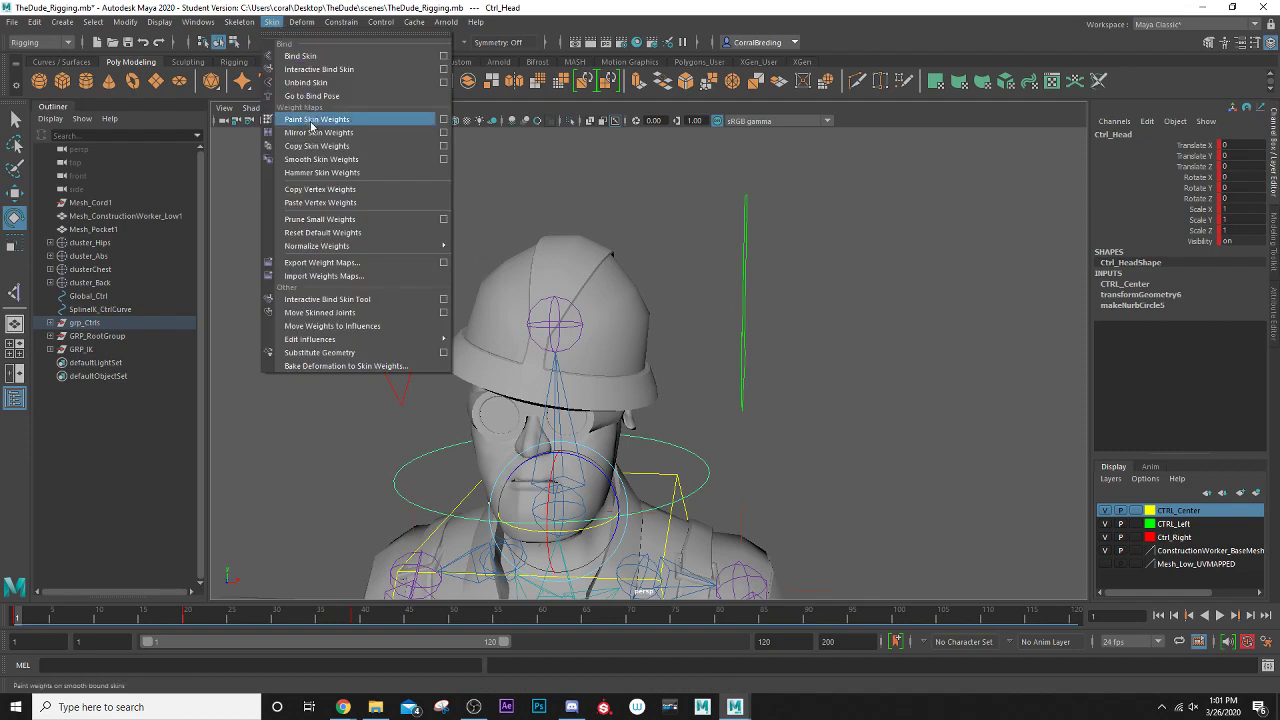
{"action": "left_click", "coordinate": [445, 124]}
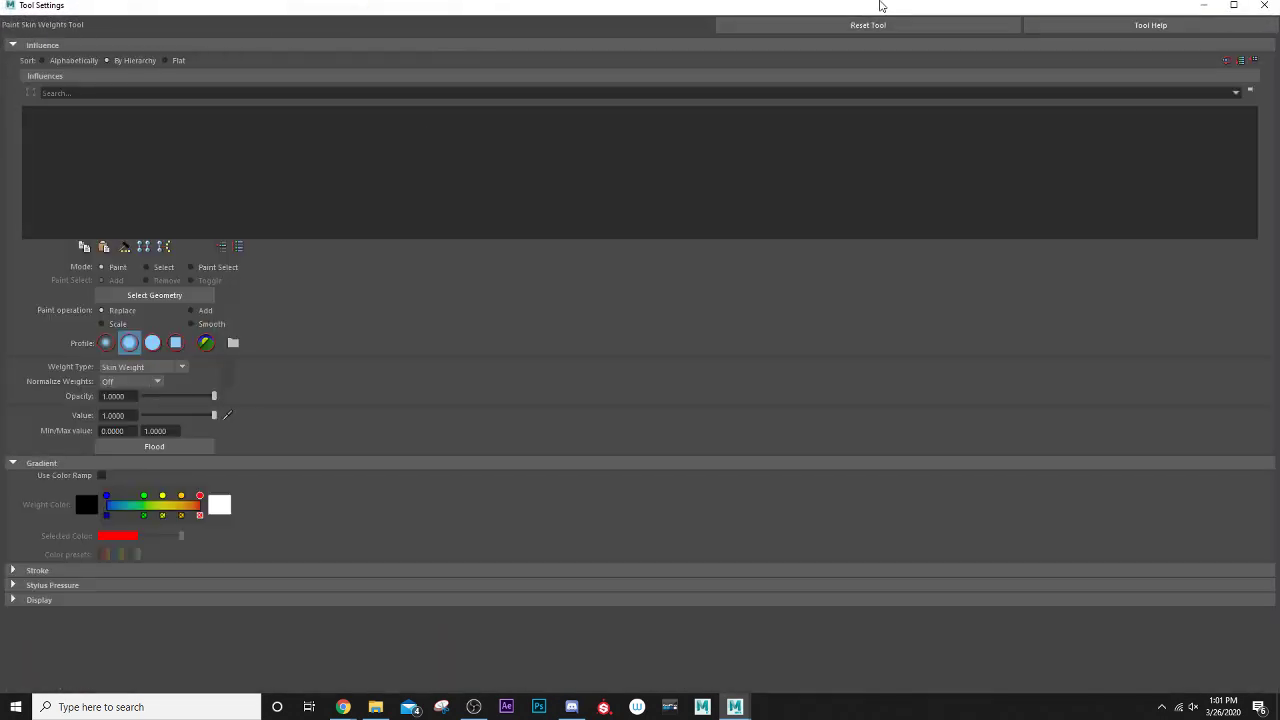
{"action": "left_click_drag", "start_coordinate": [785, 12], "coordinate": [696, 113]}
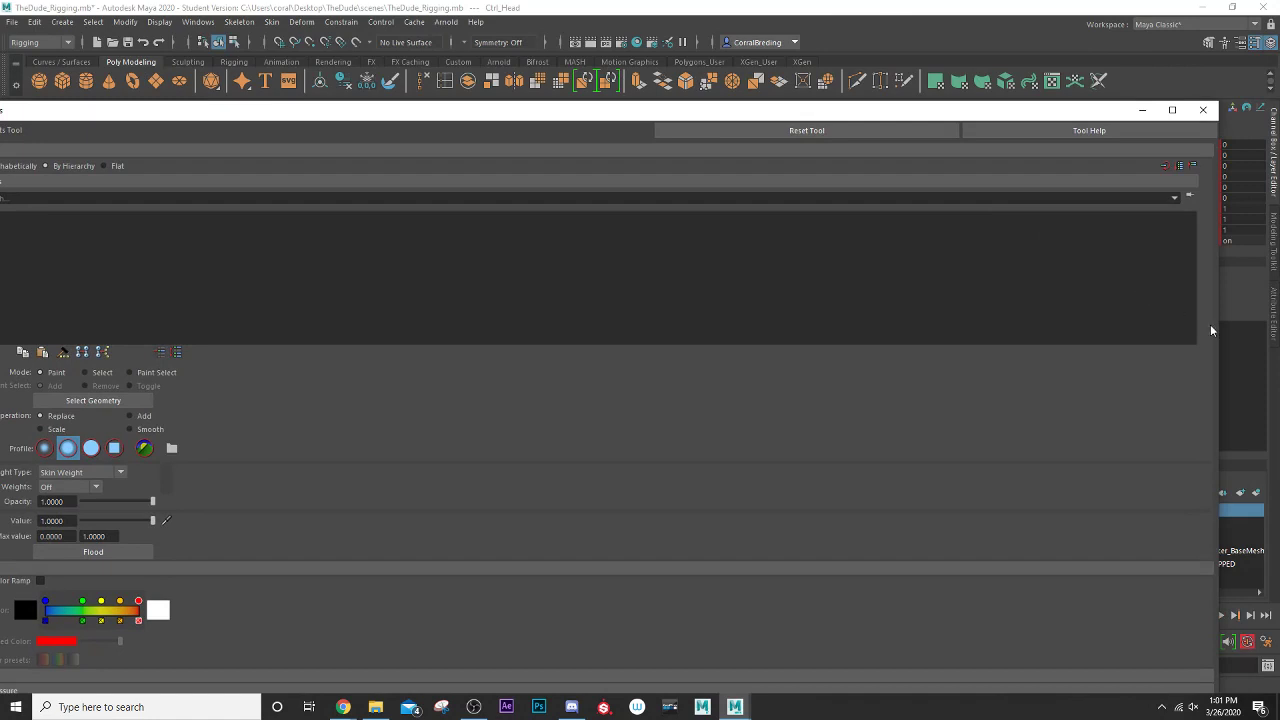
{"action": "left_click_drag", "start_coordinate": [1219, 323], "coordinate": [182, 311]}
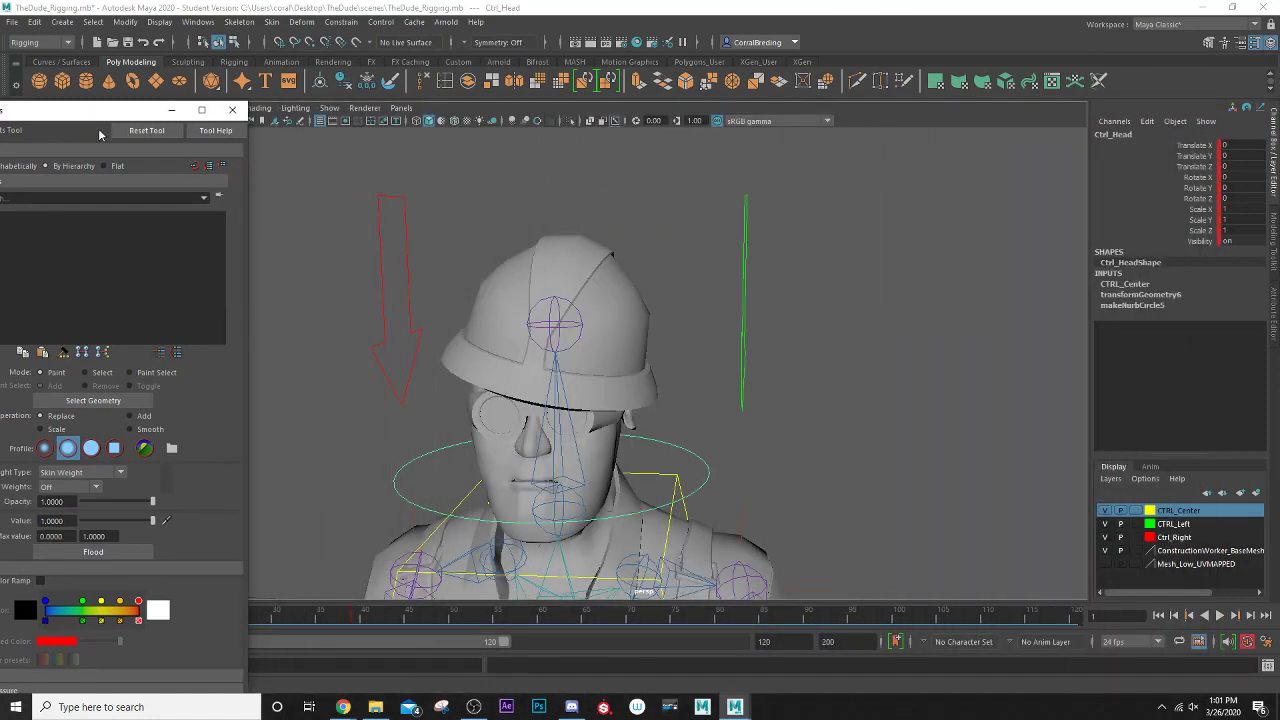
{"action": "left_click_drag", "start_coordinate": [92, 113], "coordinate": [1025, 152]}
{"action": "right_click_drag", "start_coordinate": [654, 340], "coordinate": [670, 235], "text": "alt"}
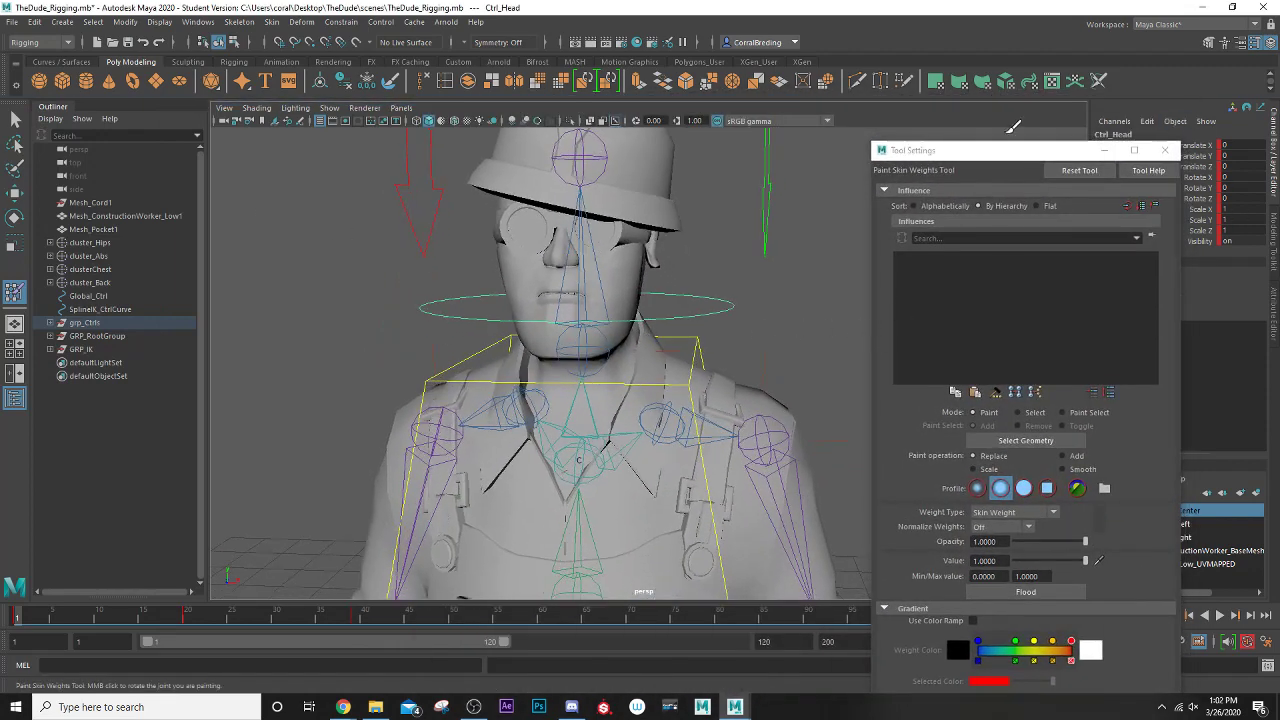
{"action": "left_click_drag", "start_coordinate": [999, 158], "coordinate": [1006, 177]}
- Select the worker's body mesh, Mesh_Pocket1, and activate Paint Skin Weights on it with the head in view
{"action": "key", "text": "q"}
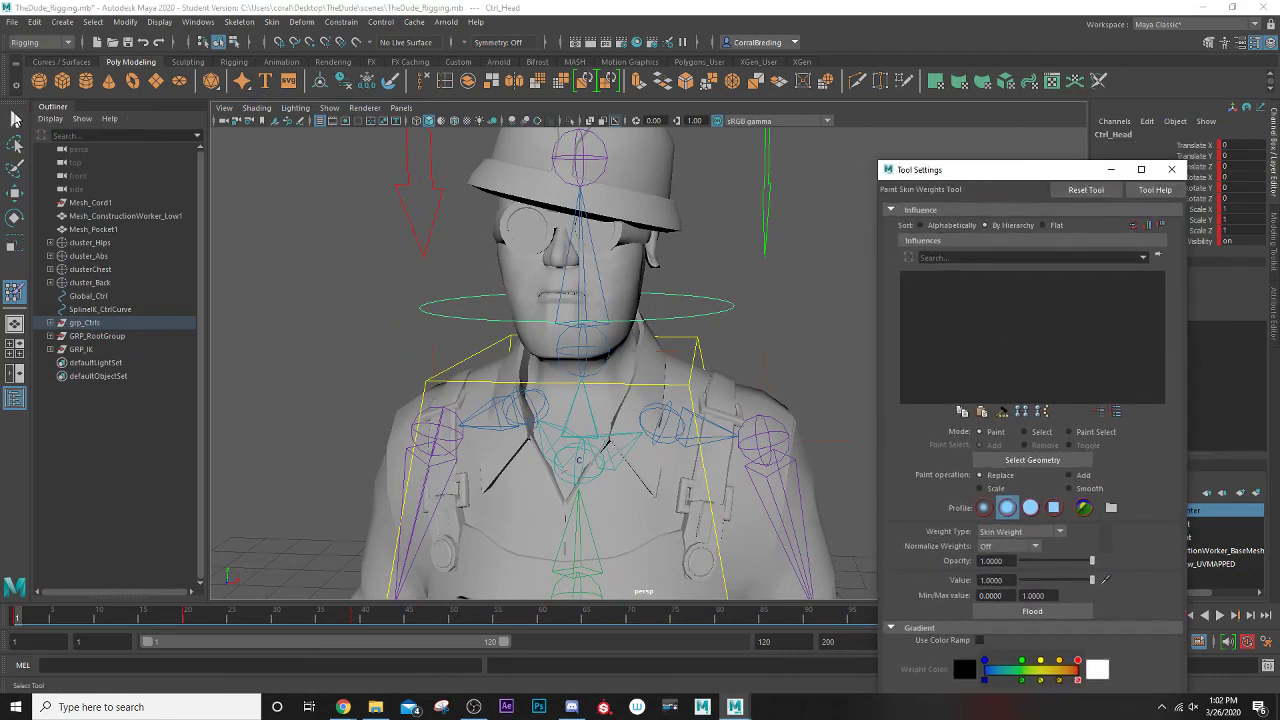
{"action": "left_click", "coordinate": [519, 300]}
{"action": "left_click", "coordinate": [13, 293]}
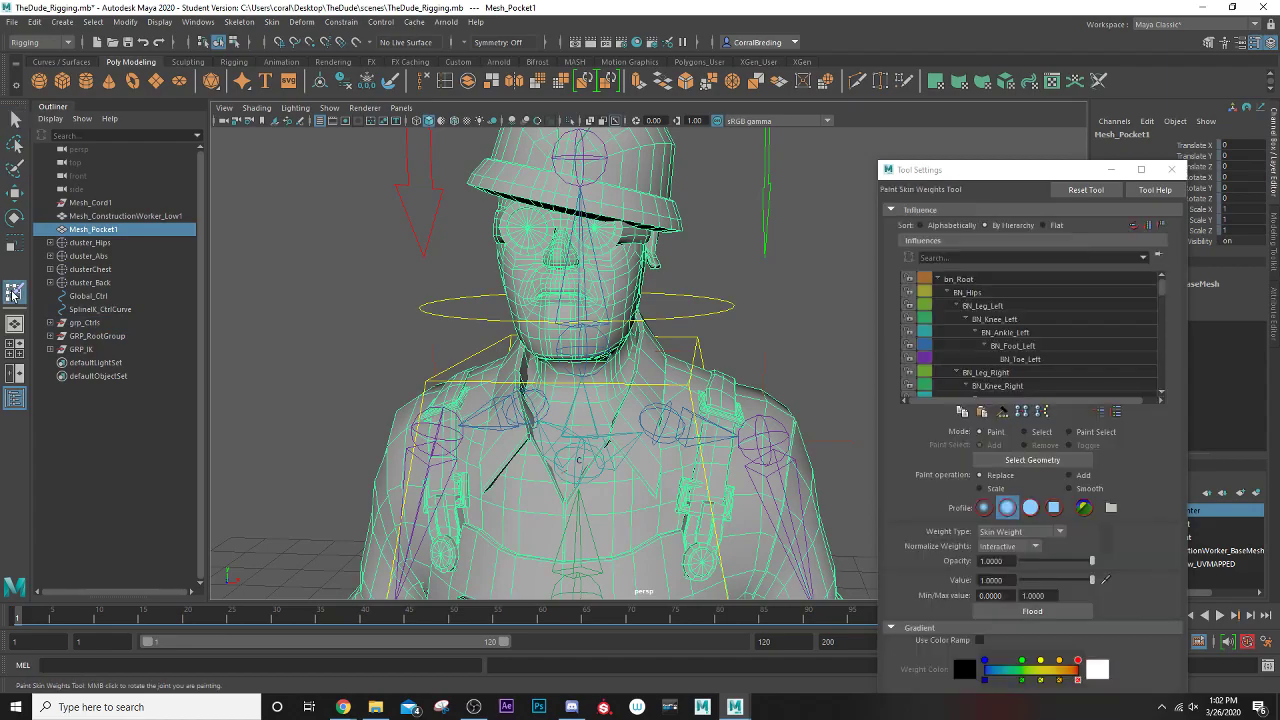
{"action": "key", "text": "f"}
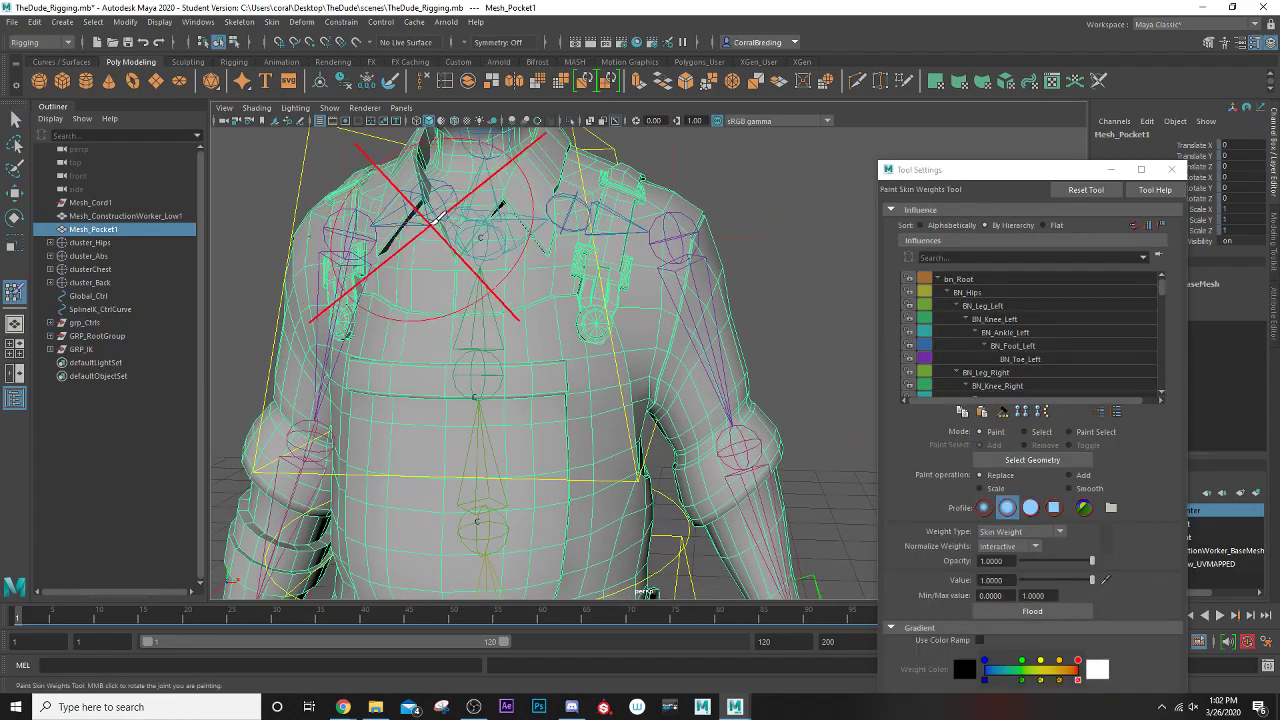
{"action": "middle_click_drag", "start_coordinate": [432, 223], "coordinate": [424, 359], "text": "alt"}
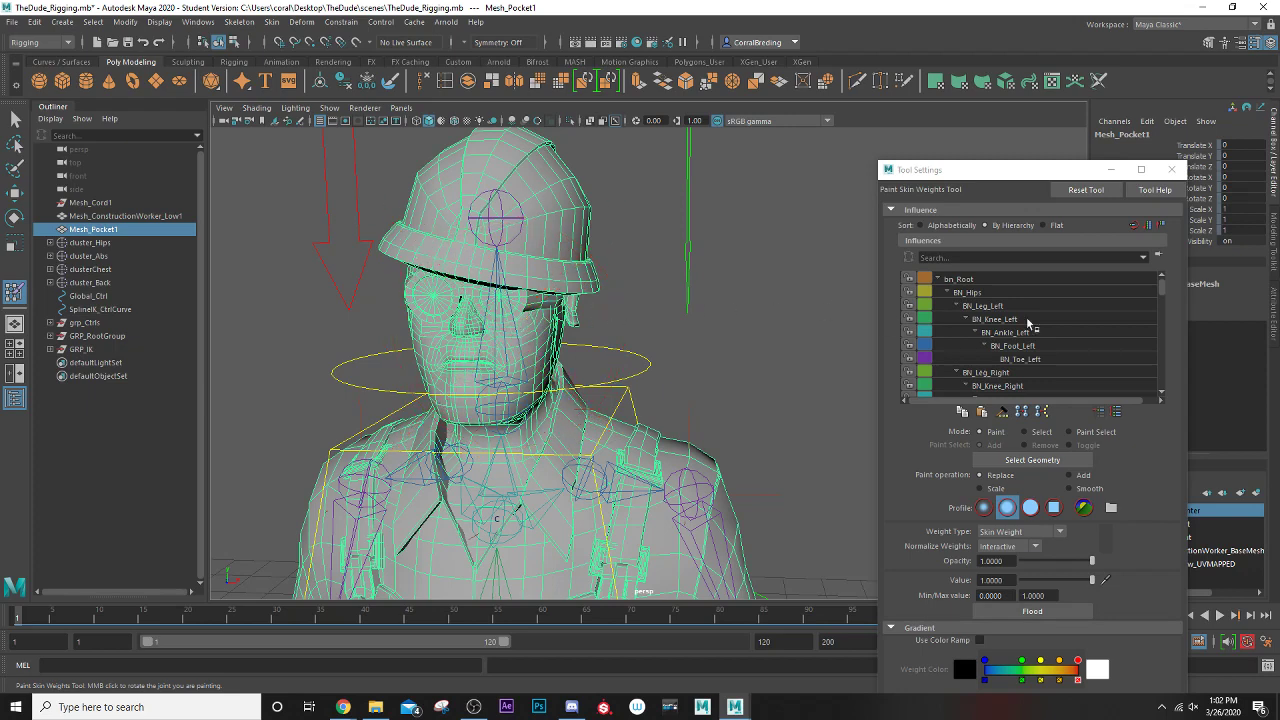
- Choose the BN_Neck joint as the influence for painting skin weights on the body mesh
{"action": "left_click_drag", "start_coordinate": [1158, 297], "coordinate": [1157, 308]}
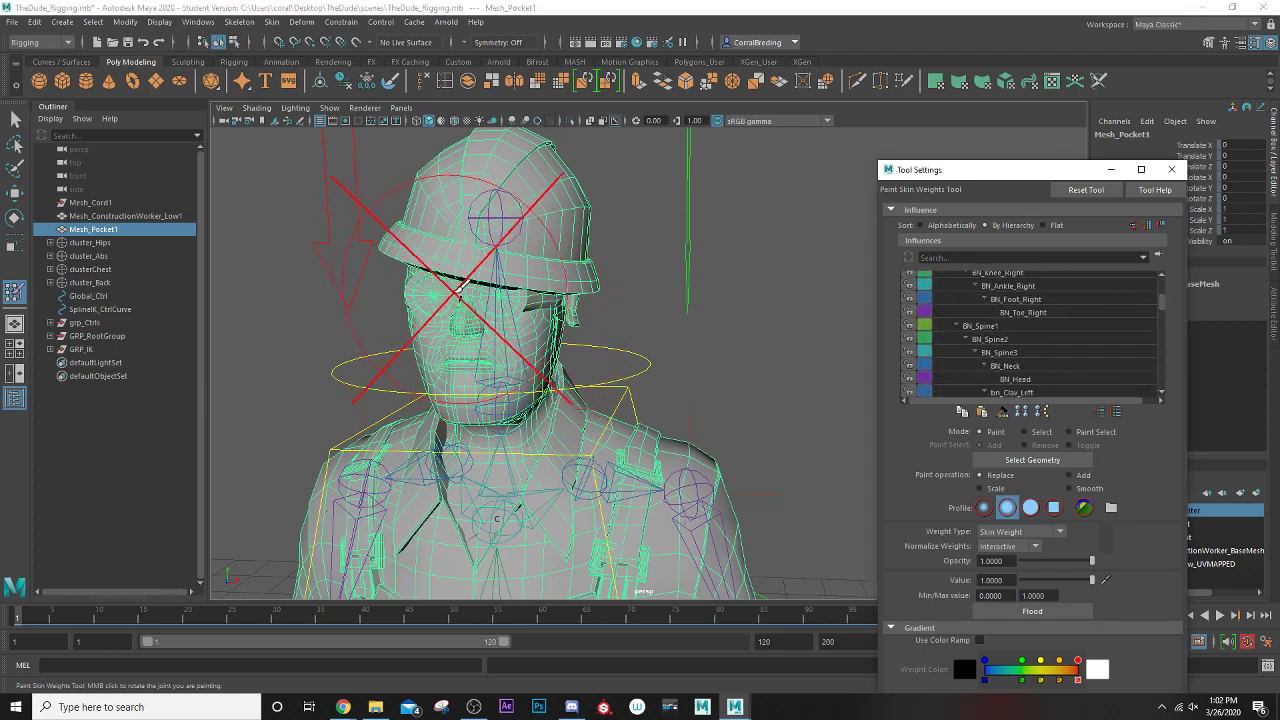
{"action": "mouse_move", "coordinate": [478, 287]}
{"action": "left_mouse_down"}
{"action": "mouse_move", "coordinate": [451, 309]}
{"action": "mouse_move", "coordinate": [482, 302]}
{"action": "mouse_move", "coordinate": [449, 321]}
{"action": "left_mouse_up"}
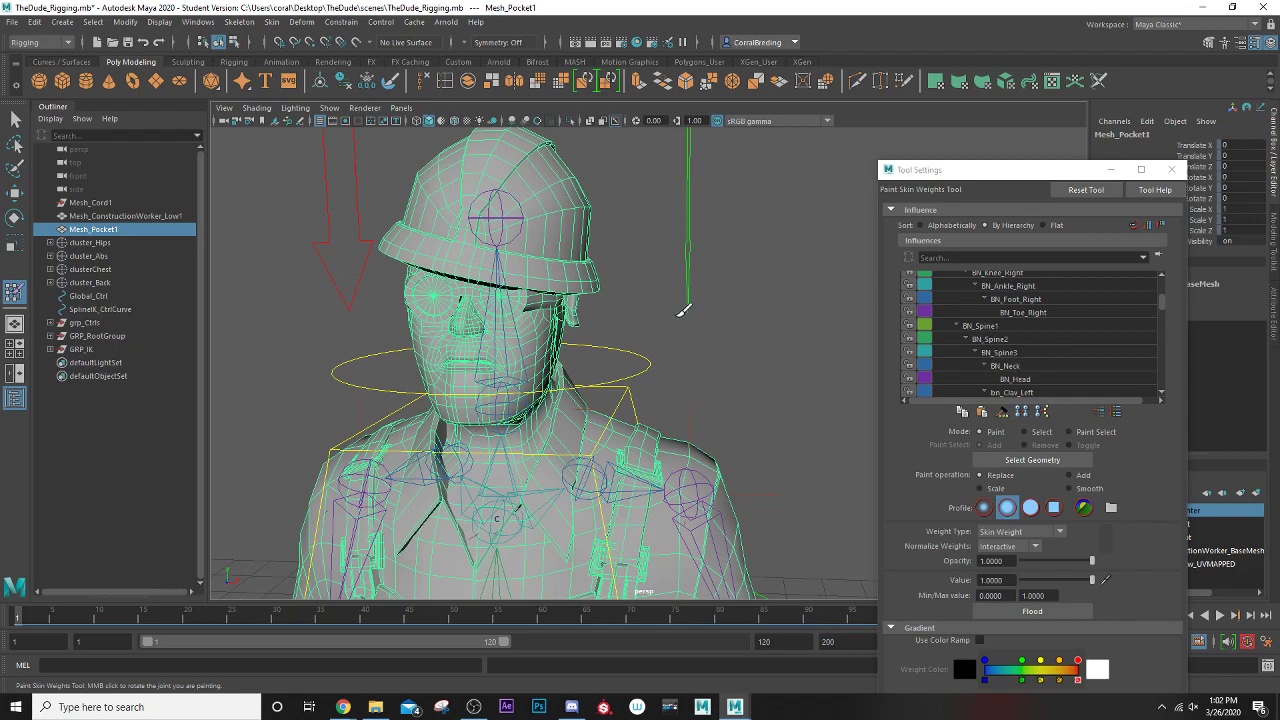
{"action": "right_click_drag", "start_coordinate": [491, 300], "coordinate": [484, 263]}
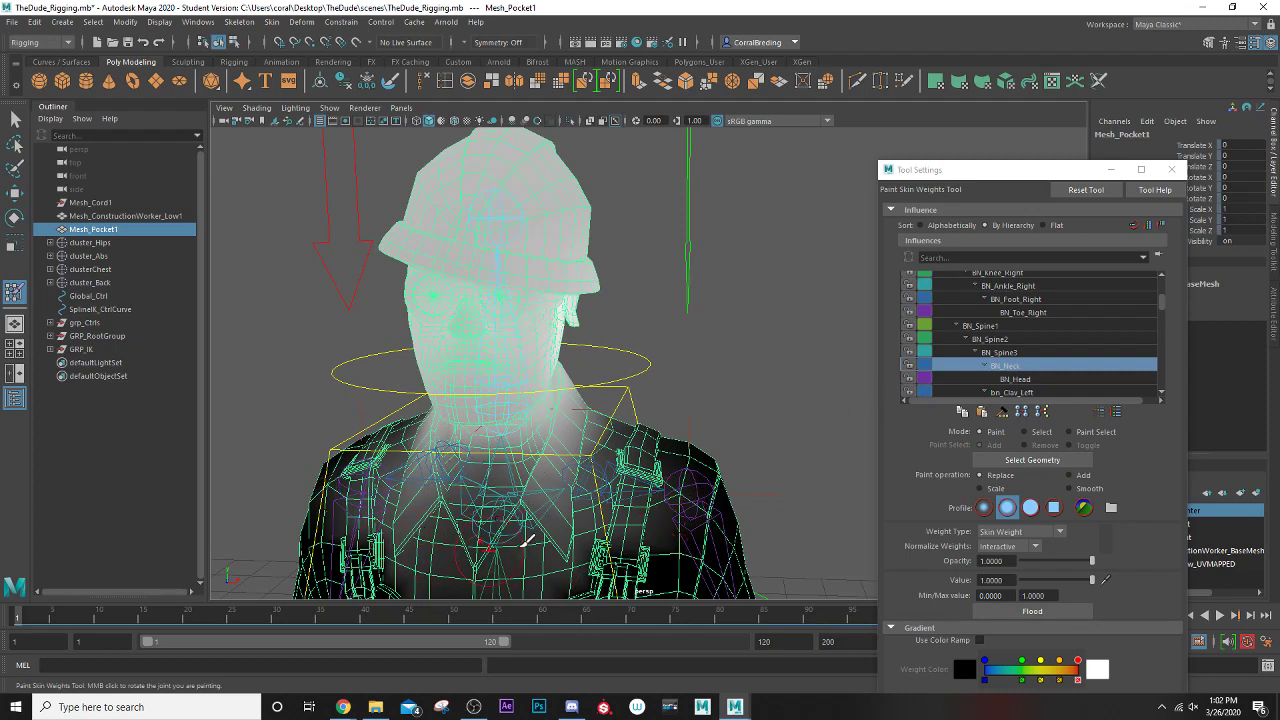
{"action": "scroll", "coordinate": [588, 515], "scroll_direction": "down", "scroll_amount": 3}
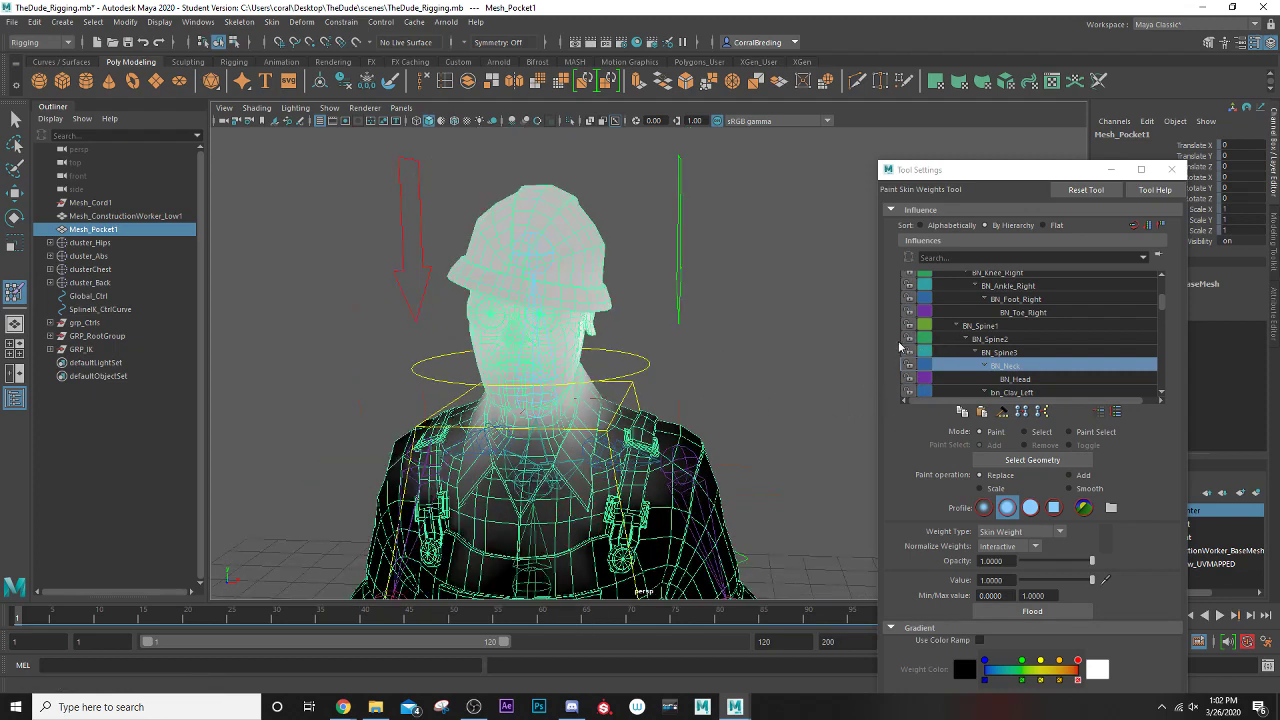
{"action": "scroll", "coordinate": [510, 288], "scroll_direction": "up", "scroll_amount": 3}
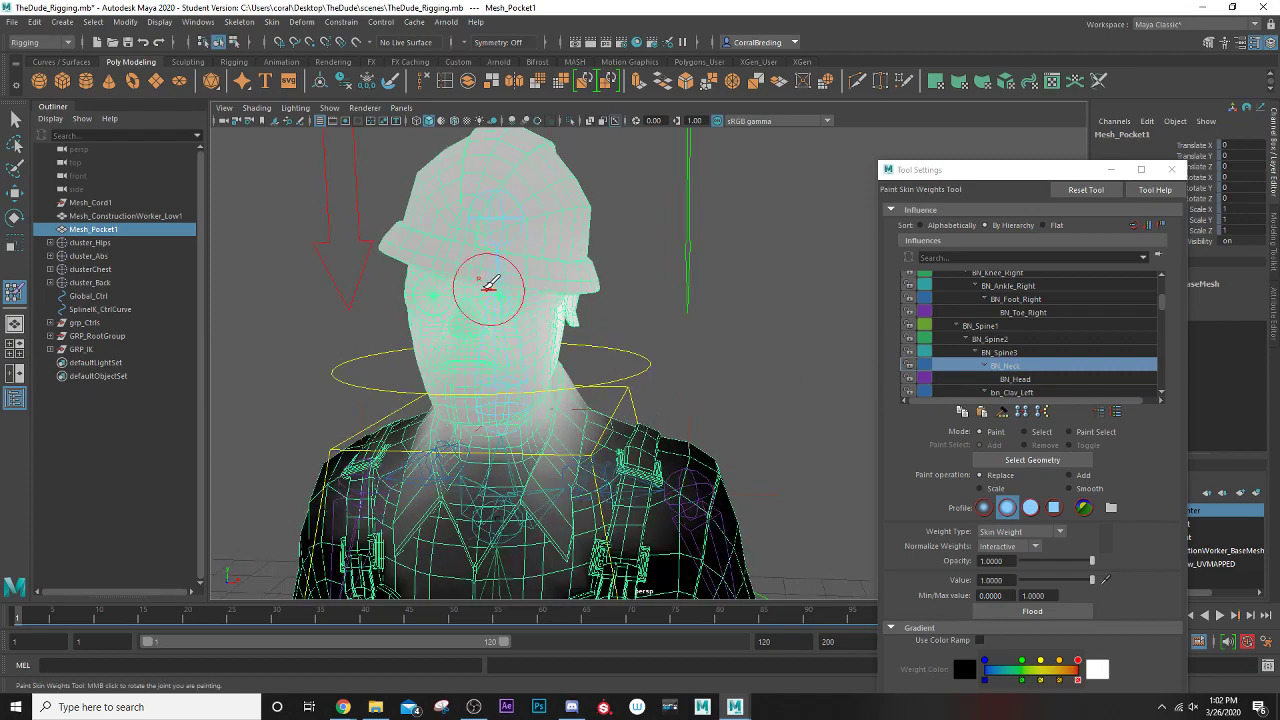
- Examine the BN_Neck weights on the helmet, face and neck from the front, side and back of the head
{"action": "mouse_move", "coordinate": [489, 285]}
{"action": "left_mouse_down", "text": "alt"}
{"action": "mouse_move", "coordinate": [520, 343]}
{"action": "mouse_move", "coordinate": [408, 320]}
{"action": "mouse_move", "coordinate": [470, 340]}
{"action": "mouse_move", "coordinate": [529, 326]}
{"action": "mouse_move", "coordinate": [506, 323]}
{"action": "left_mouse_up", "text": "alt"}
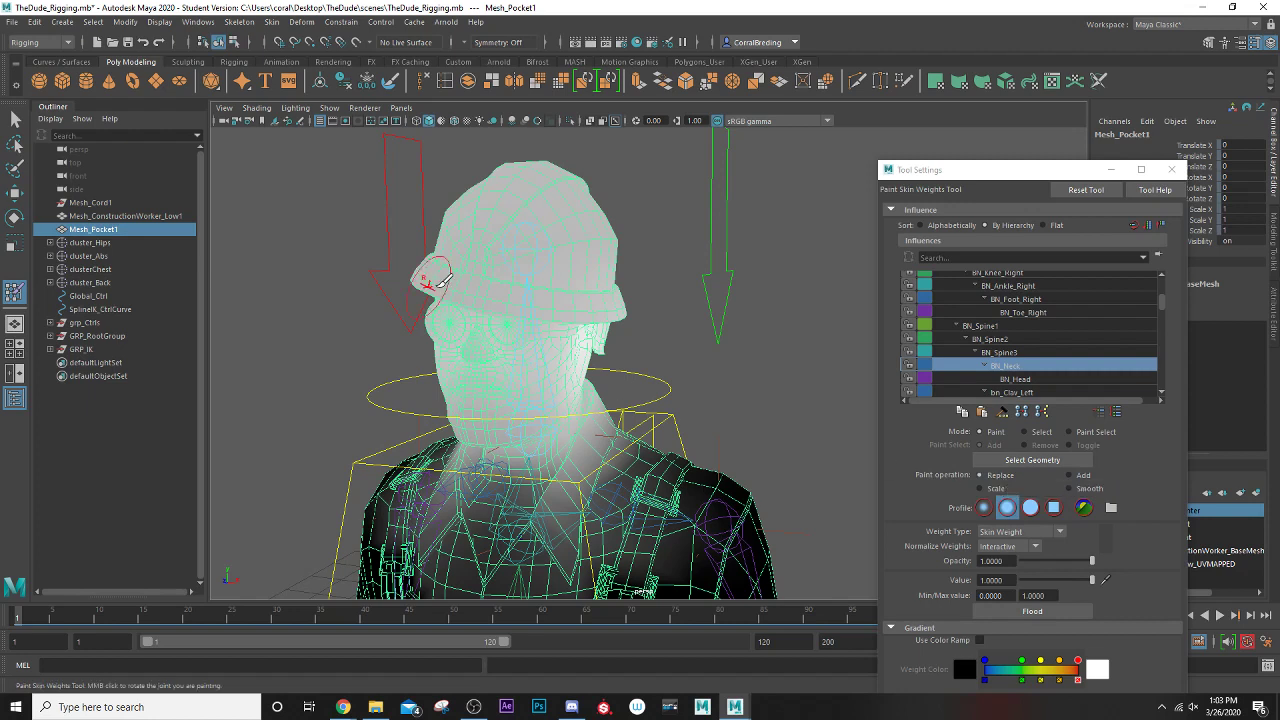
{"action": "mouse_move", "coordinate": [510, 280]}
{"action": "left_mouse_down"}
{"action": "mouse_move", "coordinate": [541, 269]}
{"action": "mouse_move", "coordinate": [509, 304]}
{"action": "mouse_move", "coordinate": [521, 225]}
{"action": "mouse_move", "coordinate": [457, 281]}
{"action": "mouse_move", "coordinate": [617, 301]}
{"action": "left_mouse_up"}
{"action": "middle_click_drag", "start_coordinate": [617, 301], "coordinate": [572, 316], "text": "alt"}
{"action": "mouse_move", "coordinate": [572, 316]}
{"action": "left_mouse_down"}
{"action": "mouse_move", "coordinate": [613, 230]}
{"action": "mouse_move", "coordinate": [591, 263]}
{"action": "mouse_move", "coordinate": [592, 298]}
{"action": "left_mouse_up"}
{"action": "left_click_drag", "start_coordinate": [592, 298], "coordinate": [680, 303], "text": "alt"}
{"action": "middle_click_drag", "start_coordinate": [680, 303], "coordinate": [420, 335], "text": "alt"}
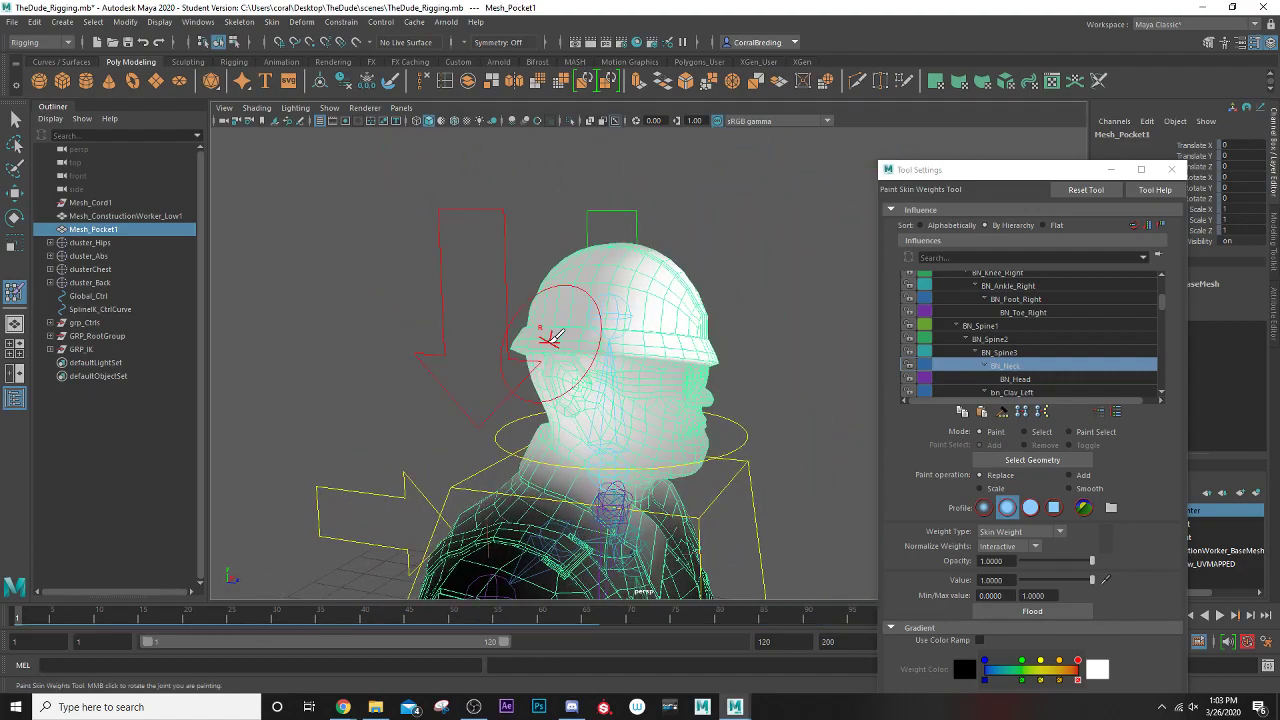
- Paint BN_Neck weight with Replace at value 1 over the helmet, the back and sides of the head, and the face
{"action": "mouse_move", "coordinate": [549, 337]}
{"action": "left_mouse_down"}
{"action": "mouse_move", "coordinate": [609, 354]}
{"action": "mouse_move", "coordinate": [571, 309]}
{"action": "mouse_move", "coordinate": [681, 321]}
{"action": "left_mouse_up"}
{"action": "middle_click_drag", "start_coordinate": [681, 321], "coordinate": [547, 352], "text": "alt"}
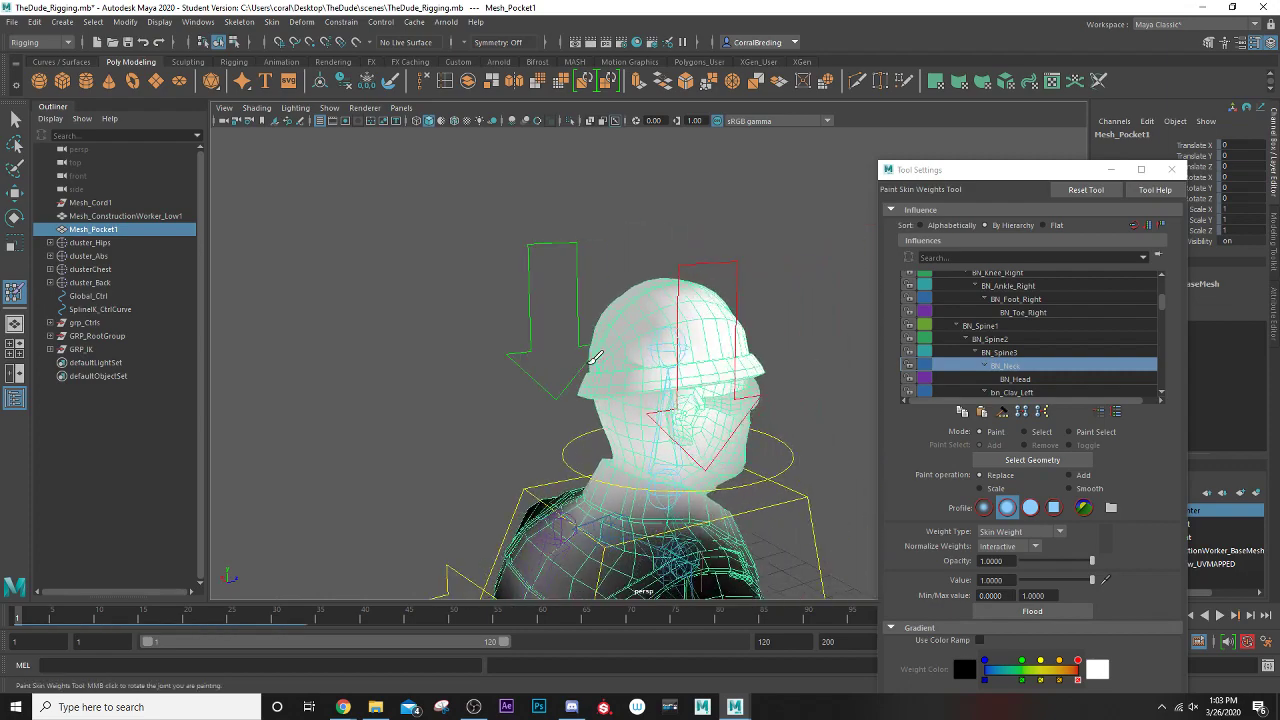
{"action": "mouse_move", "coordinate": [682, 370]}
{"action": "left_mouse_down"}
{"action": "mouse_move", "coordinate": [680, 350]}
{"action": "mouse_move", "coordinate": [608, 394]}
{"action": "left_mouse_up"}
{"action": "left_click_drag", "start_coordinate": [608, 394], "coordinate": [800, 368], "text": "alt"}
{"action": "right_click_drag", "start_coordinate": [700, 350], "coordinate": [760, 350], "text": "alt"}
{"action": "mouse_move", "coordinate": [737, 343]}
{"action": "left_mouse_down", "text": "alt"}
{"action": "mouse_move", "coordinate": [657, 386]}
{"action": "mouse_move", "coordinate": [640, 363]}
{"action": "mouse_move", "coordinate": [822, 359]}
{"action": "mouse_move", "coordinate": [775, 273]}
{"action": "mouse_move", "coordinate": [741, 303]}
{"action": "mouse_move", "coordinate": [563, 346]}
{"action": "mouse_move", "coordinate": [737, 357]}
{"action": "mouse_move", "coordinate": [690, 365]}
{"action": "mouse_move", "coordinate": [718, 370]}
{"action": "mouse_move", "coordinate": [735, 407]}
{"action": "mouse_move", "coordinate": [705, 485]}
{"action": "mouse_move", "coordinate": [745, 475]}
{"action": "mouse_move", "coordinate": [749, 451]}
{"action": "left_mouse_up", "text": "alt"}
{"action": "mouse_move", "coordinate": [760, 395]}
{"action": "left_mouse_down"}
{"action": "mouse_move", "coordinate": [808, 438]}
{"action": "mouse_move", "coordinate": [836, 428]}
{"action": "left_mouse_up"}
{"action": "mouse_move", "coordinate": [690, 430]}
{"action": "left_mouse_down", "text": "alt"}
{"action": "mouse_move", "coordinate": [863, 449]}
{"action": "mouse_move", "coordinate": [820, 445]}
{"action": "left_mouse_up", "text": "alt"}
{"action": "mouse_move", "coordinate": [566, 393]}
{"action": "left_mouse_down"}
{"action": "mouse_move", "coordinate": [605, 495]}
{"action": "mouse_move", "coordinate": [579, 413]}
{"action": "mouse_move", "coordinate": [489, 434]}
{"action": "mouse_move", "coordinate": [492, 416]}
{"action": "left_mouse_up"}
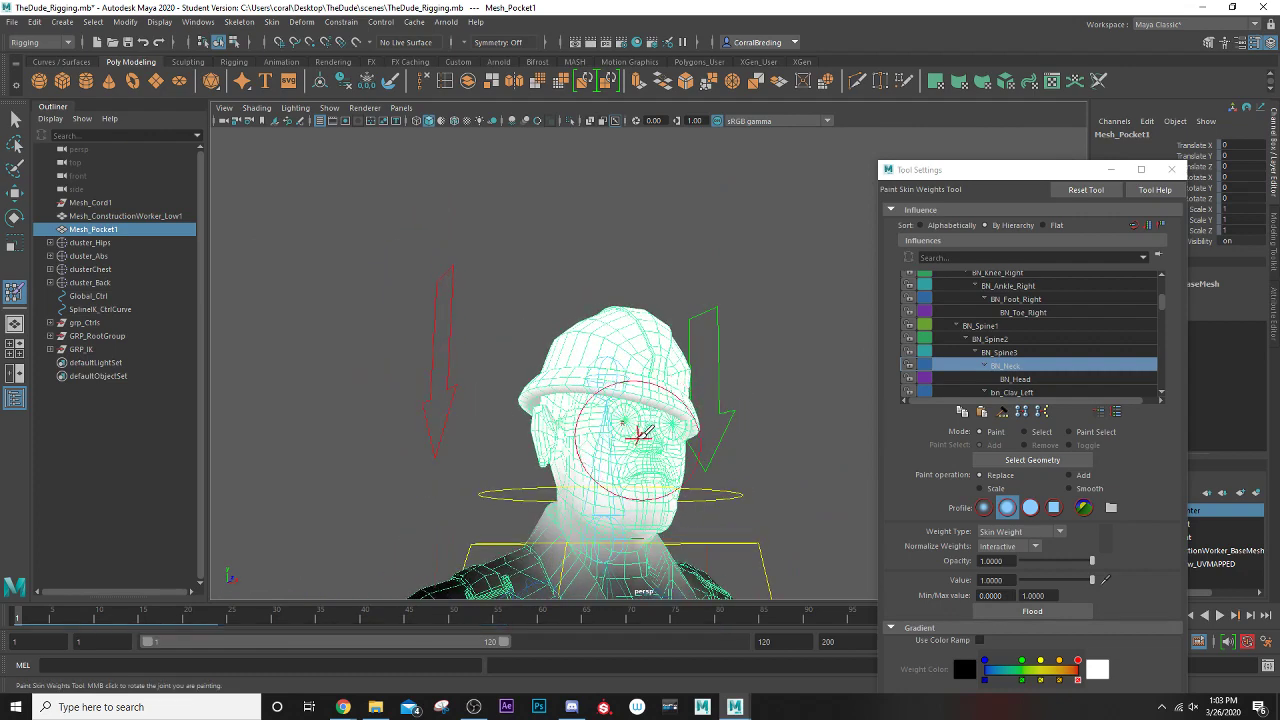
- Fill the remaining grey areas around the ears, helmet brim and back of the head with full BN_Neck weight
{"action": "scroll", "coordinate": [610, 470], "scroll_direction": "up", "scroll_amount": 3}
{"action": "left_click_drag", "start_coordinate": [591, 417], "coordinate": [676, 424], "text": "alt"}
{"action": "middle_click_drag", "start_coordinate": [630, 417], "coordinate": [676, 394], "text": "alt"}
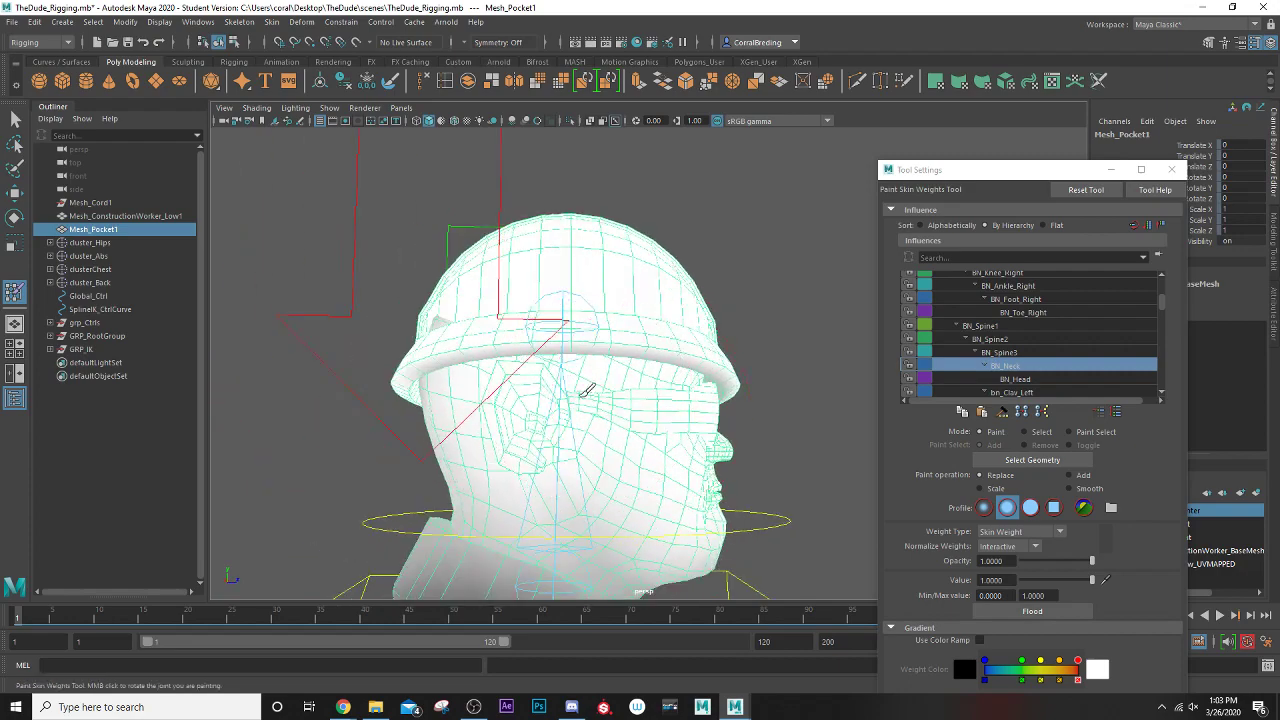
{"action": "mouse_move", "coordinate": [566, 397]}
{"action": "left_mouse_down", "text": "alt"}
{"action": "mouse_move", "coordinate": [605, 415]}
{"action": "mouse_move", "coordinate": [646, 380]}
{"action": "mouse_move", "coordinate": [634, 394]}
{"action": "mouse_move", "coordinate": [600, 383]}
{"action": "mouse_move", "coordinate": [680, 383]}
{"action": "mouse_move", "coordinate": [617, 390]}
{"action": "mouse_move", "coordinate": [610, 330]}
{"action": "left_mouse_up", "text": "alt"}
{"action": "left_click_drag", "start_coordinate": [760, 347], "coordinate": [580, 347], "text": "alt"}
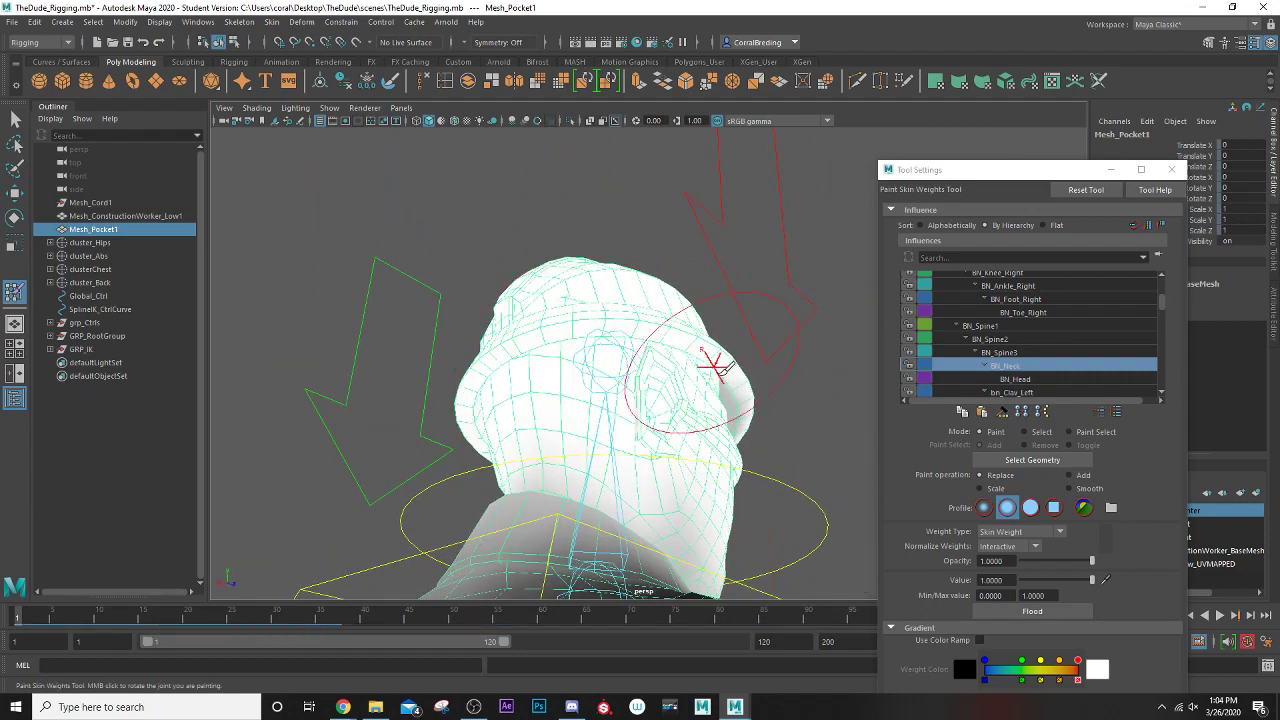
{"action": "left_click_drag", "start_coordinate": [713, 366], "coordinate": [623, 371], "text": "alt"}
{"action": "left_click_drag", "start_coordinate": [760, 391], "coordinate": [662, 362], "text": "alt"}
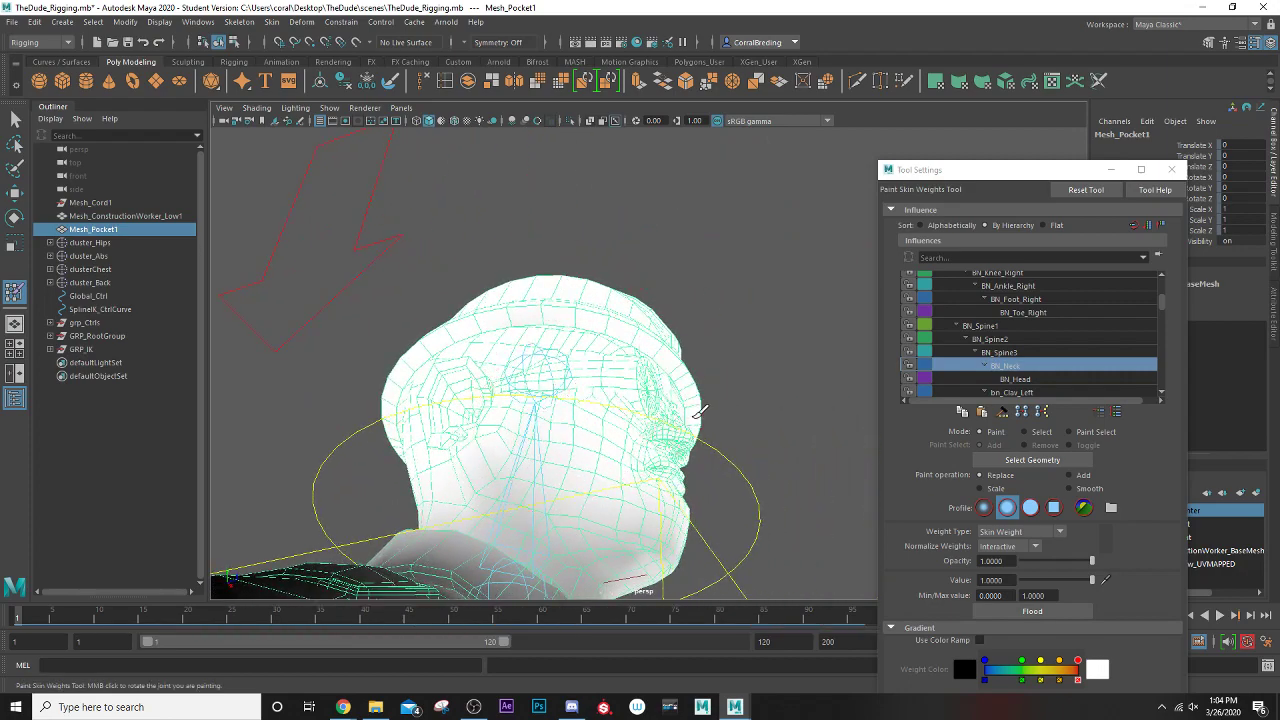
- Paint full BN_Neck weight along the jaw and chin, and check the border with the collar from all sides
{"action": "mouse_move", "coordinate": [700, 410]}
{"action": "left_mouse_down", "text": "alt"}
{"action": "mouse_move", "coordinate": [586, 466]}
{"action": "mouse_move", "coordinate": [571, 429]}
{"action": "mouse_move", "coordinate": [627, 405]}
{"action": "mouse_move", "coordinate": [603, 410]}
{"action": "mouse_move", "coordinate": [686, 440]}
{"action": "mouse_move", "coordinate": [659, 432]}
{"action": "left_mouse_up", "text": "alt"}
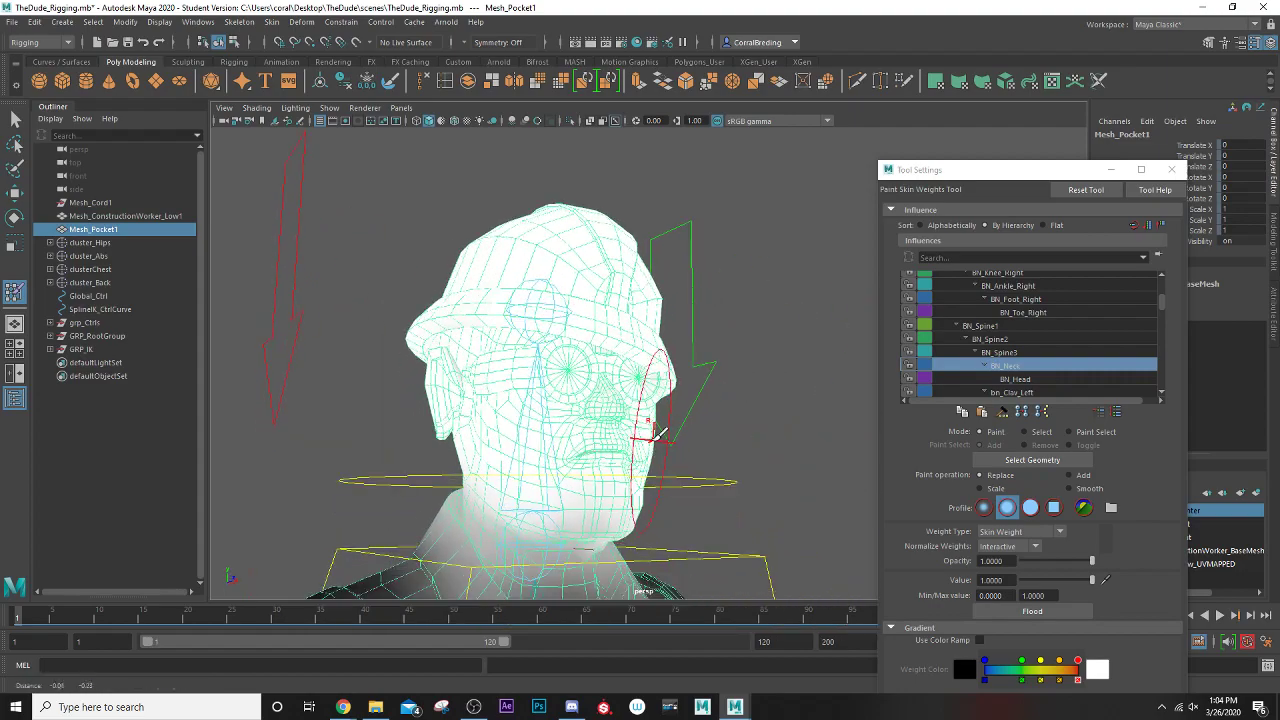
{"action": "mouse_move", "coordinate": [553, 506]}
{"action": "left_mouse_down", "text": "alt"}
{"action": "mouse_move", "coordinate": [586, 489]}
{"action": "mouse_move", "coordinate": [567, 452]}
{"action": "mouse_move", "coordinate": [468, 406]}
{"action": "mouse_move", "coordinate": [571, 537]}
{"action": "mouse_move", "coordinate": [514, 505]}
{"action": "mouse_move", "coordinate": [520, 433]}
{"action": "mouse_move", "coordinate": [508, 455]}
{"action": "left_mouse_up", "text": "alt"}
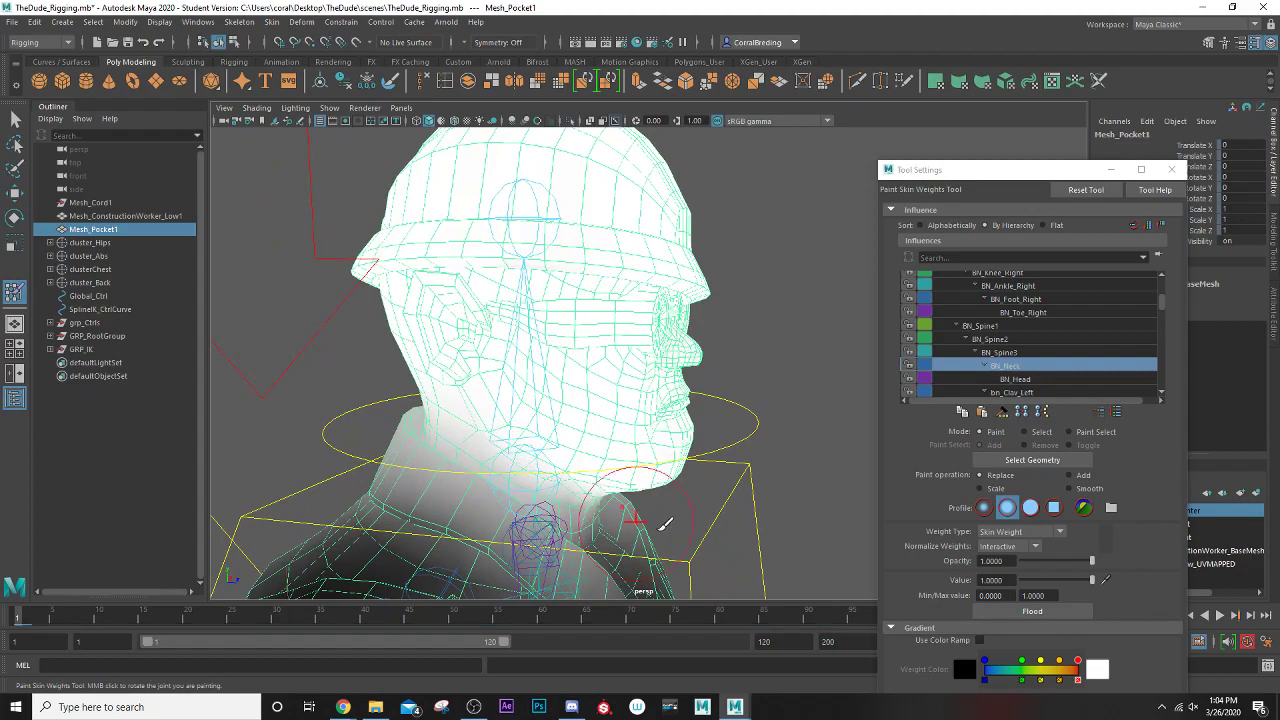
{"action": "left_click_drag", "start_coordinate": [665, 523], "coordinate": [549, 480], "text": "alt"}
{"action": "mouse_move", "coordinate": [703, 531]}
{"action": "left_mouse_down", "text": "alt"}
{"action": "mouse_move", "coordinate": [668, 484]}
{"action": "mouse_move", "coordinate": [754, 486]}
{"action": "mouse_move", "coordinate": [557, 457]}
{"action": "mouse_move", "coordinate": [800, 488]}
{"action": "left_mouse_up", "text": "alt"}
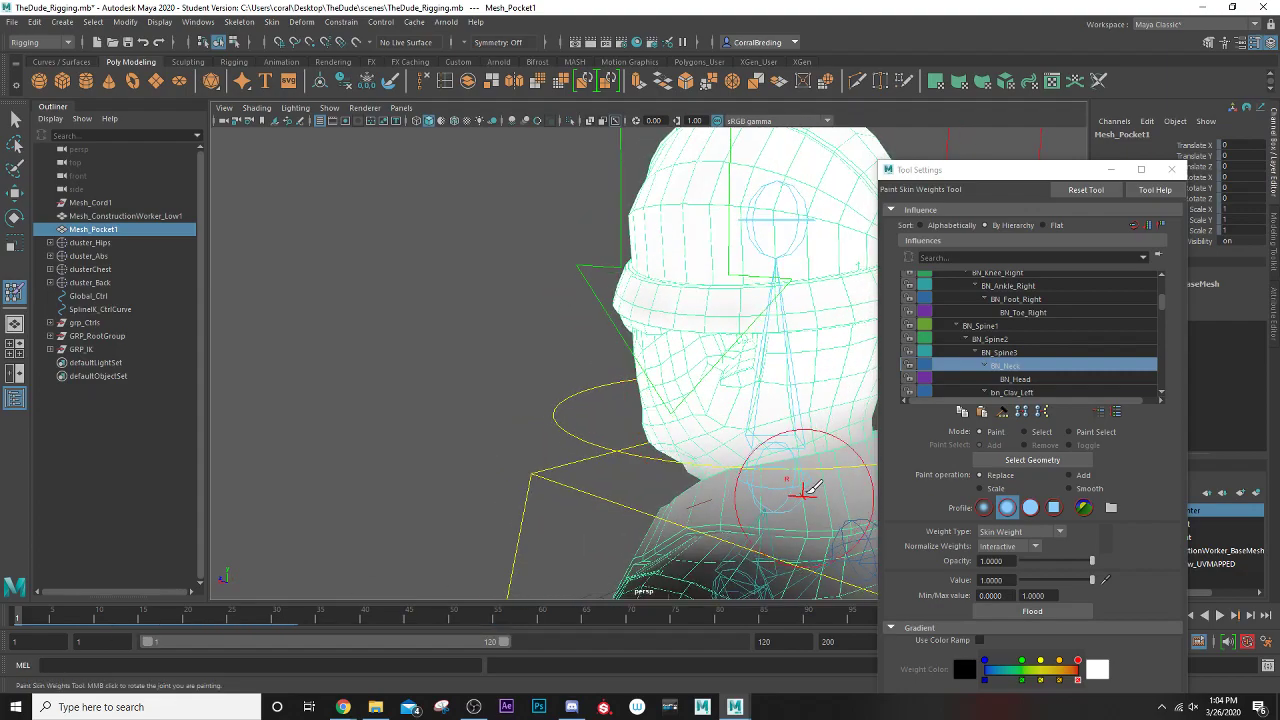
{"action": "mouse_move", "coordinate": [840, 418]}
{"action": "left_mouse_down", "text": "alt"}
{"action": "mouse_move", "coordinate": [571, 443]}
{"action": "mouse_move", "coordinate": [814, 443]}
{"action": "left_mouse_up", "text": "alt"}
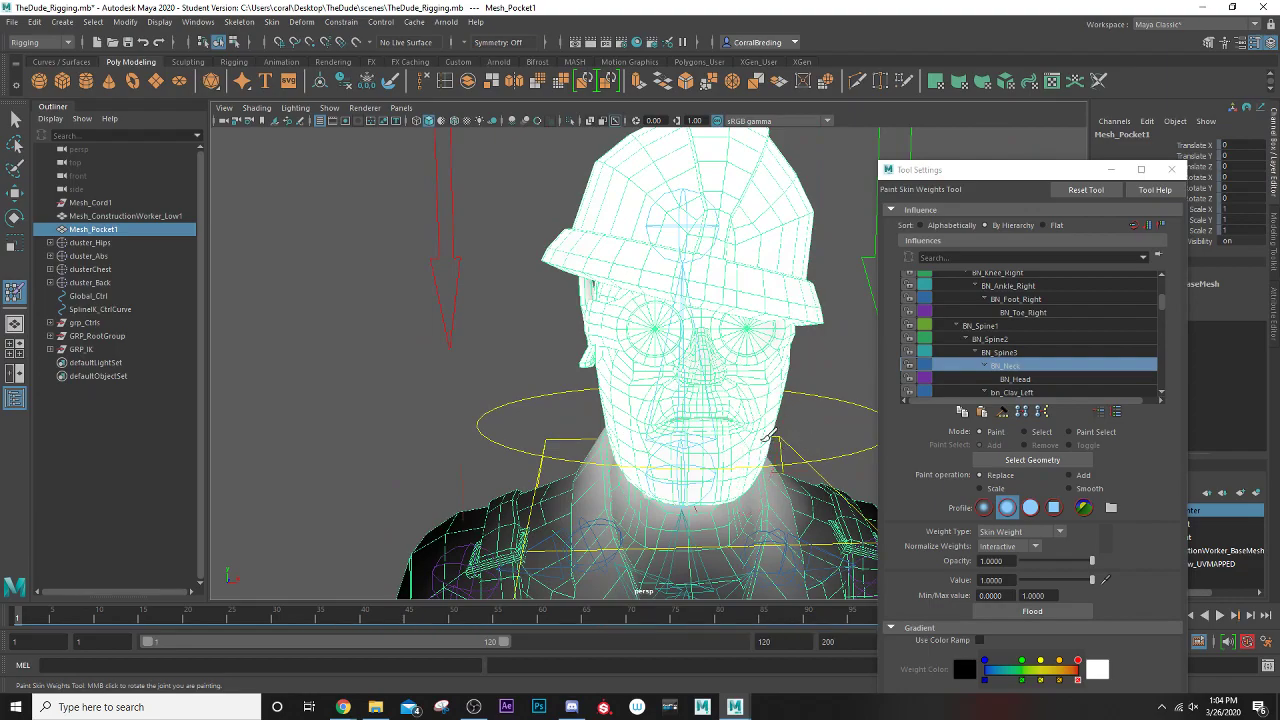
- Scrub through the keyed head turn and check the head and neck deformation from the front and back
{"action": "mouse_move", "coordinate": [648, 428]}
{"action": "left_mouse_down", "text": "alt"}
{"action": "mouse_move", "coordinate": [640, 400]}
{"action": "mouse_move", "coordinate": [666, 377]}
{"action": "mouse_move", "coordinate": [593, 386]}
{"action": "mouse_move", "coordinate": [614, 371]}
{"action": "mouse_move", "coordinate": [607, 326]}
{"action": "mouse_move", "coordinate": [820, 346]}
{"action": "mouse_move", "coordinate": [694, 334]}
{"action": "mouse_move", "coordinate": [771, 309]}
{"action": "mouse_move", "coordinate": [797, 343]}
{"action": "left_mouse_up", "text": "alt"}
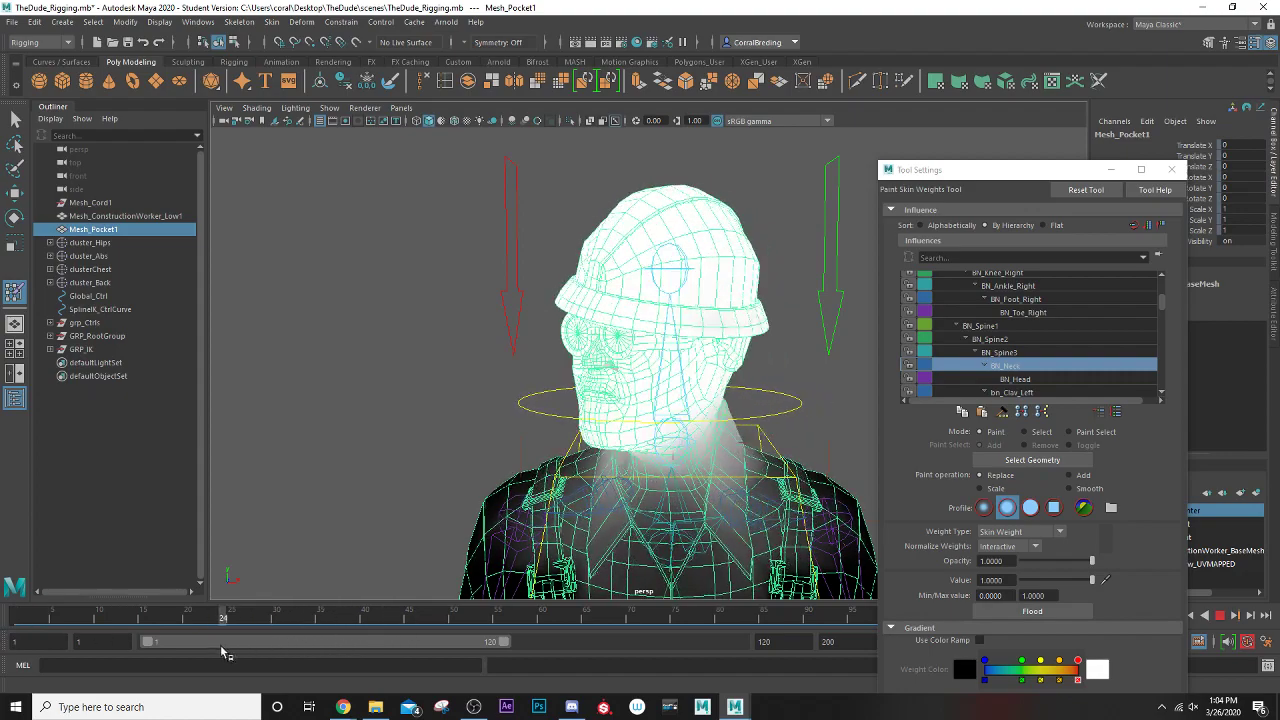
{"action": "mouse_move", "coordinate": [650, 480]}
{"action": "left_mouse_down", "text": "alt"}
{"action": "mouse_move", "coordinate": [700, 540]}
{"action": "mouse_move", "coordinate": [800, 450]}
{"action": "mouse_move", "coordinate": [877, 460]}
{"action": "mouse_move", "coordinate": [910, 425]}
{"action": "mouse_move", "coordinate": [885, 432]}
{"action": "left_mouse_up", "text": "alt"}
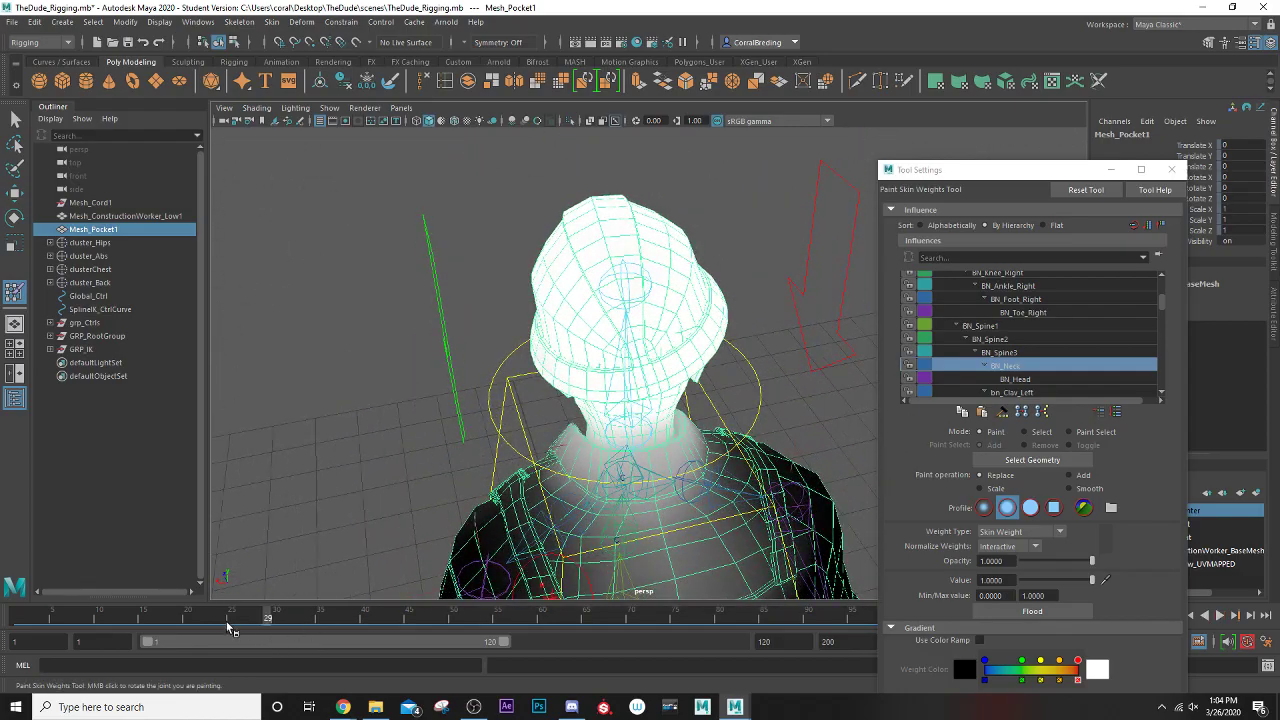
{"action": "mouse_move", "coordinate": [250, 618]}
{"action": "left_mouse_down"}
{"action": "mouse_move", "coordinate": [345, 618]}
{"action": "mouse_move", "coordinate": [251, 624]}
{"action": "left_mouse_up"}
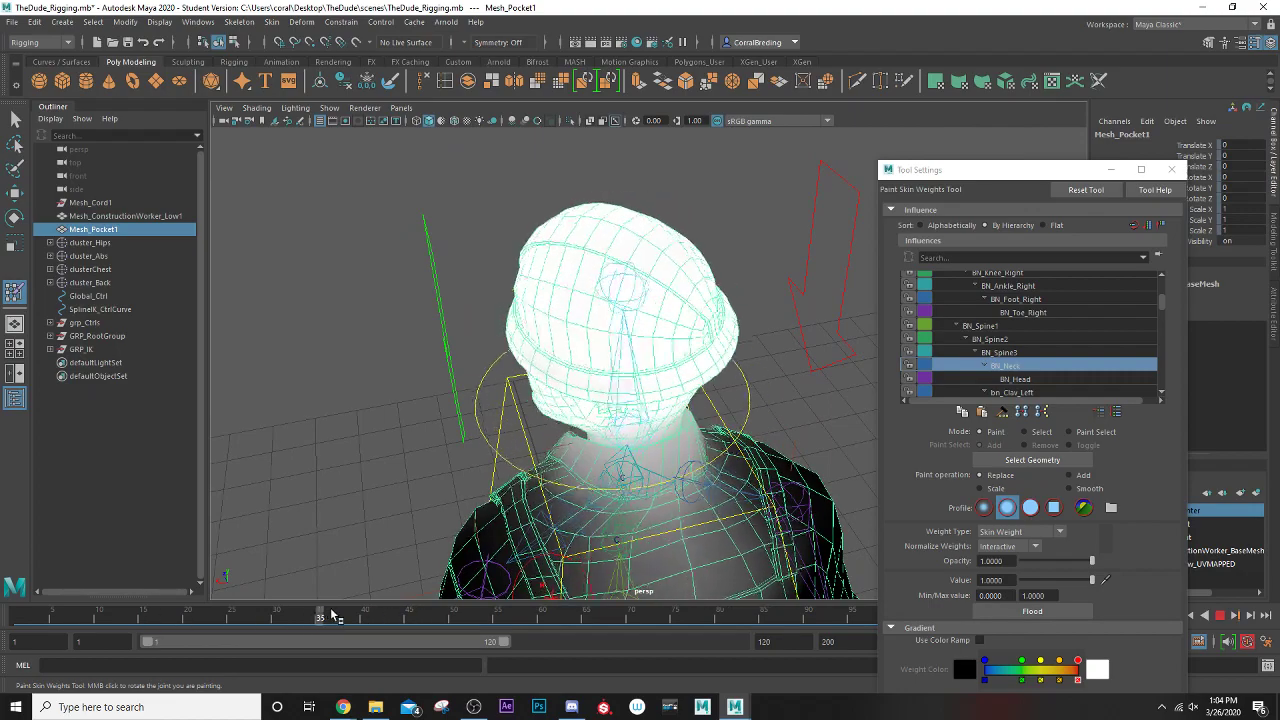
{"action": "left_click_drag", "start_coordinate": [334, 616], "coordinate": [305, 623]}
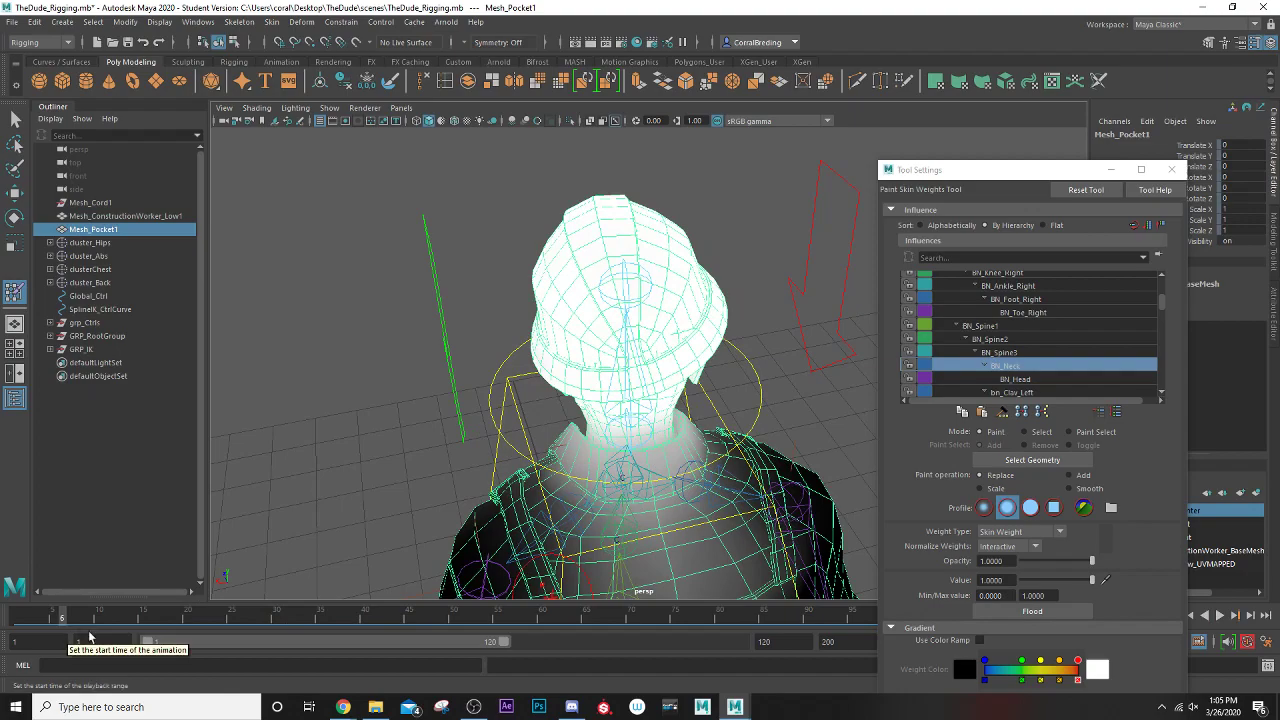
- Scrub the head turn in close-up through frames 6, 11 and 22, inspecting the face, ears and brim for missed weights
{"action": "scroll", "coordinate": [669, 437], "scroll_direction": "up", "scroll_amount": 3}
{"action": "mouse_move", "coordinate": [610, 430]}
{"action": "left_mouse_down", "text": "alt"}
{"action": "mouse_move", "coordinate": [669, 437]}
{"action": "mouse_move", "coordinate": [749, 420]}
{"action": "left_mouse_up", "text": "alt"}
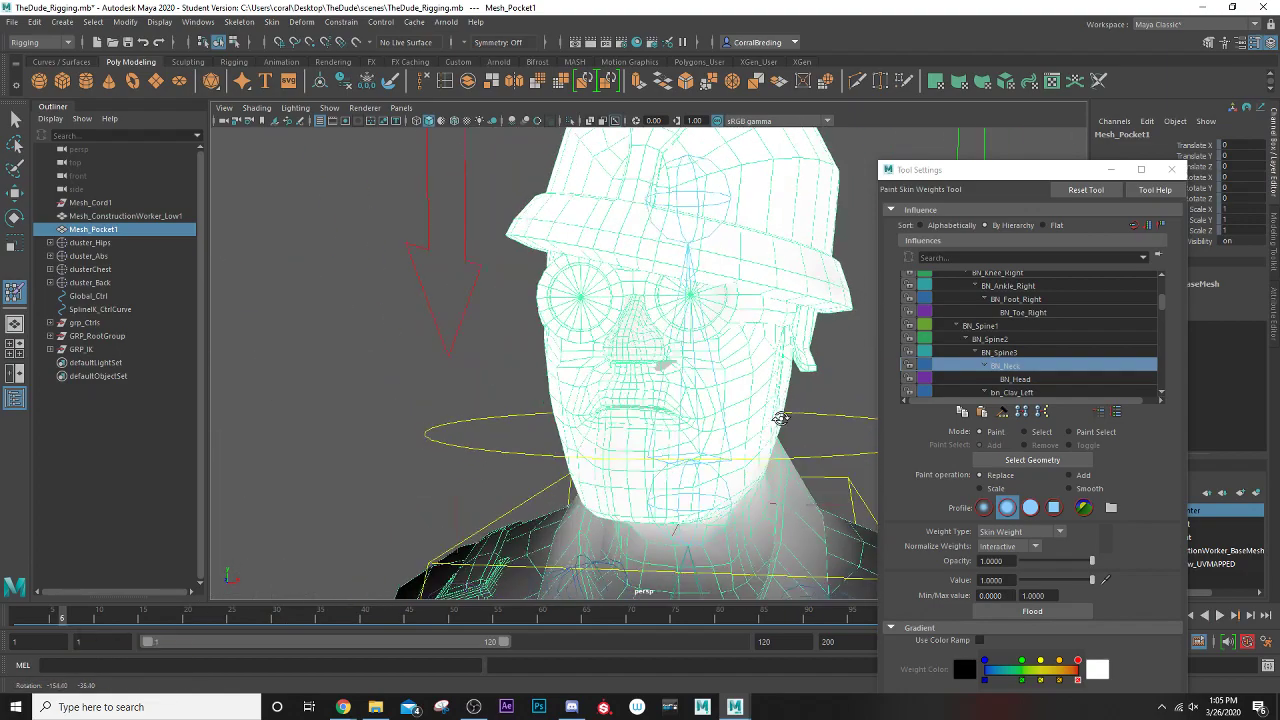
{"action": "scroll", "coordinate": [749, 420], "scroll_direction": "up", "scroll_amount": 2}
{"action": "scroll", "coordinate": [680, 371], "scroll_direction": "down", "scroll_amount": 1}
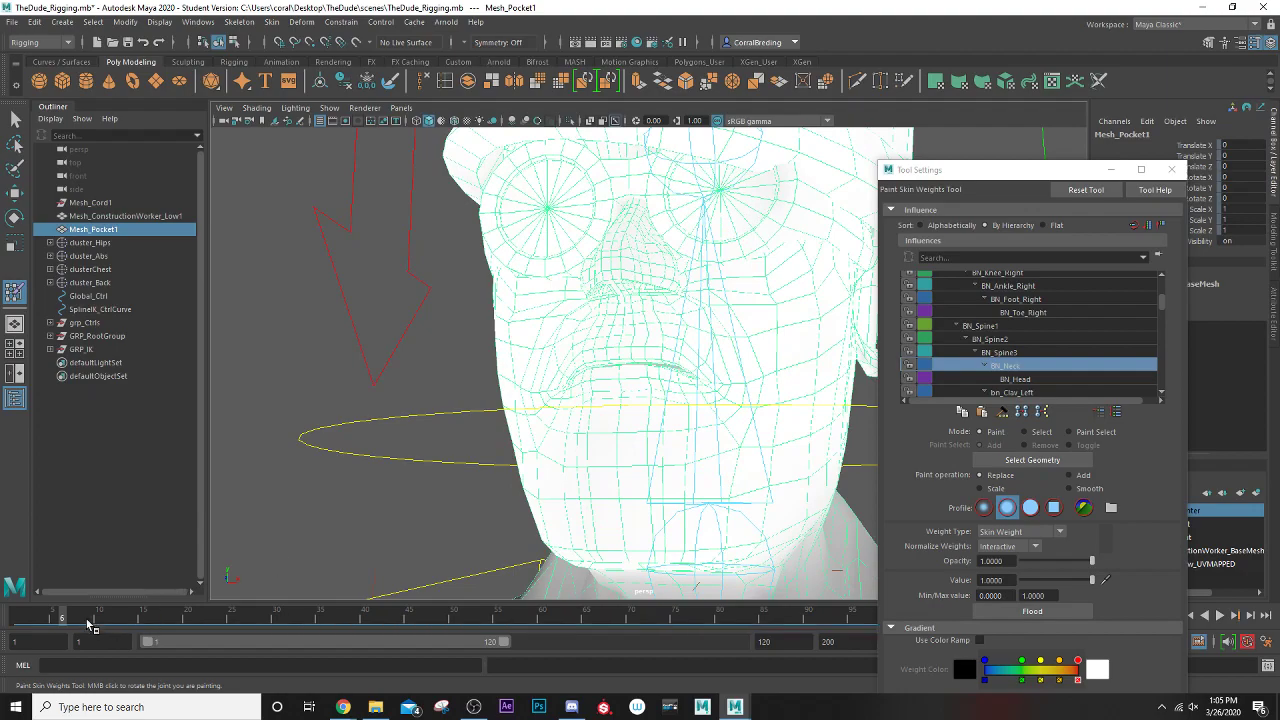
{"action": "left_click_drag", "start_coordinate": [88, 625], "coordinate": [112, 622]}
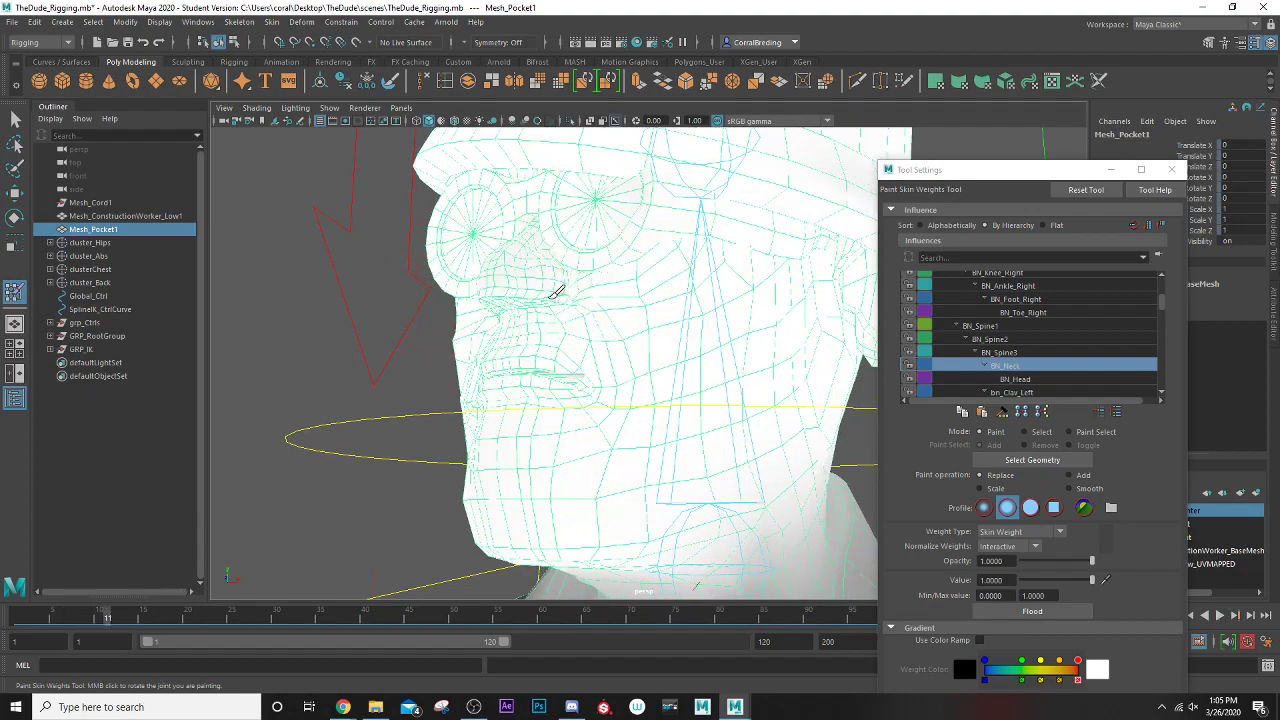
{"action": "left_click_drag", "start_coordinate": [557, 291], "coordinate": [609, 333], "text": "alt"}
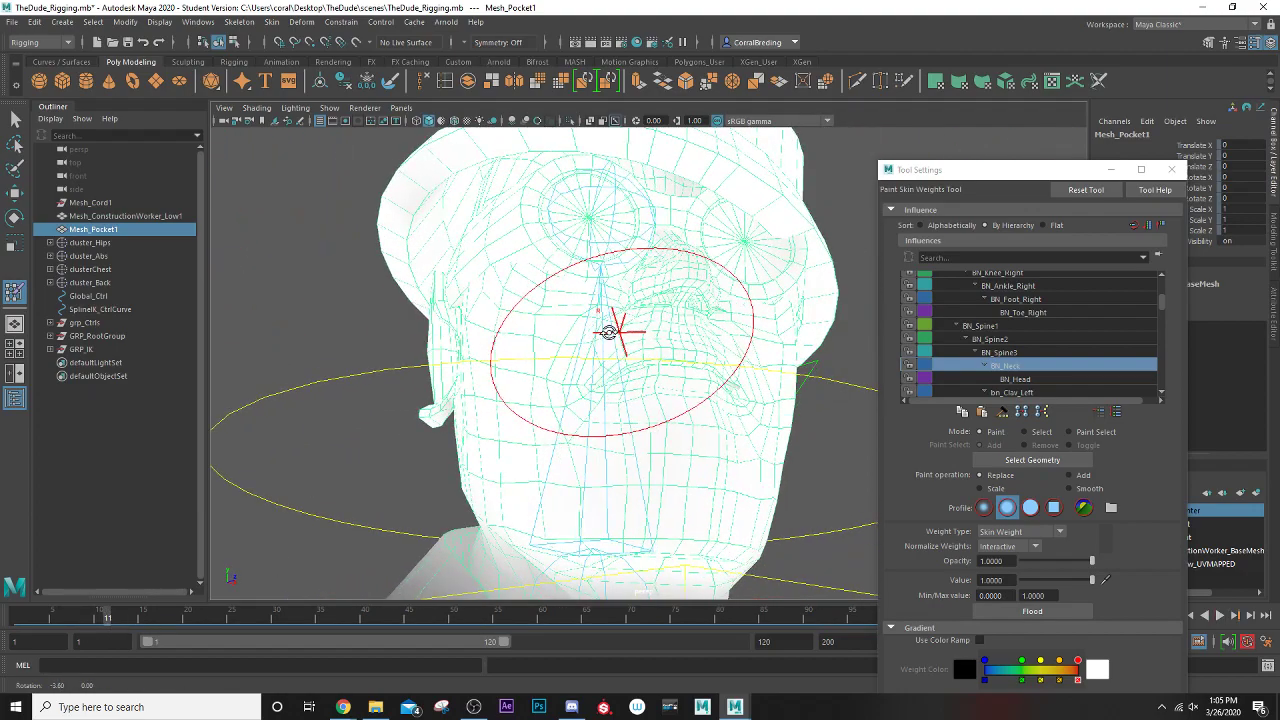
{"action": "left_click_drag", "start_coordinate": [175, 614], "coordinate": [206, 614]}
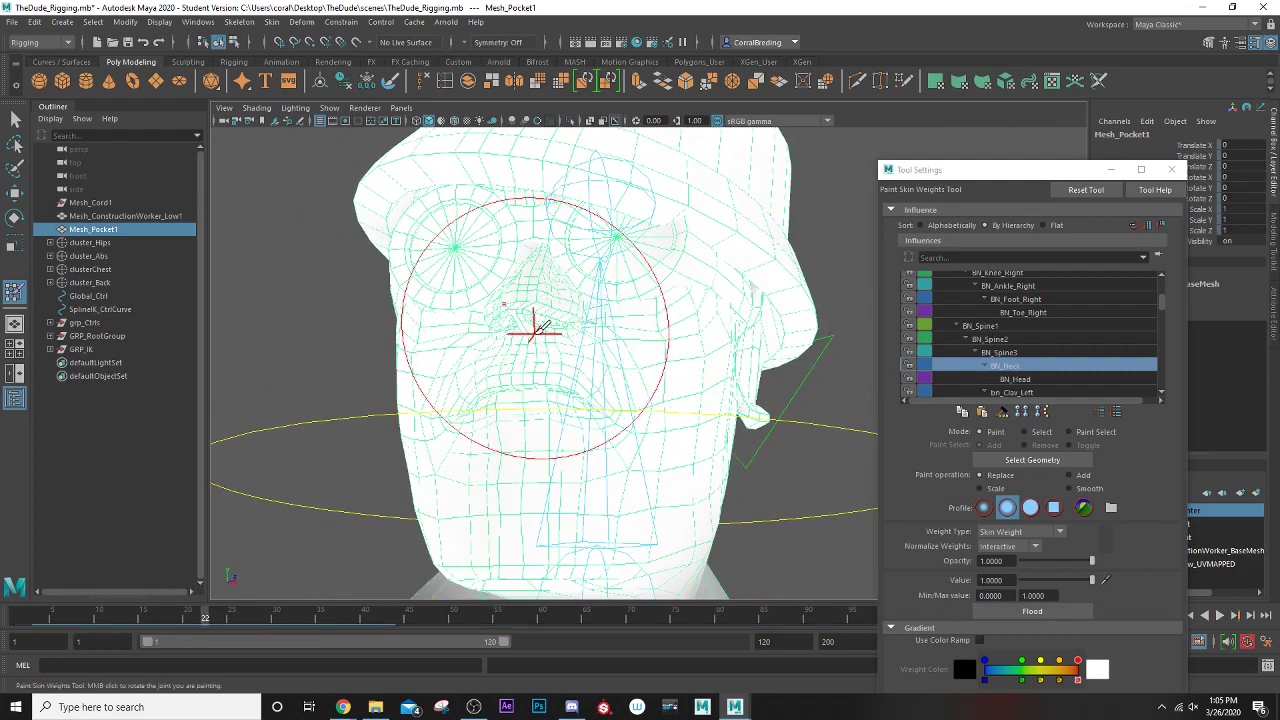
{"action": "mouse_move", "coordinate": [512, 350]}
{"action": "left_mouse_down", "text": "alt"}
{"action": "mouse_move", "coordinate": [529, 309]}
{"action": "mouse_move", "coordinate": [597, 300]}
{"action": "left_mouse_up", "text": "alt"}
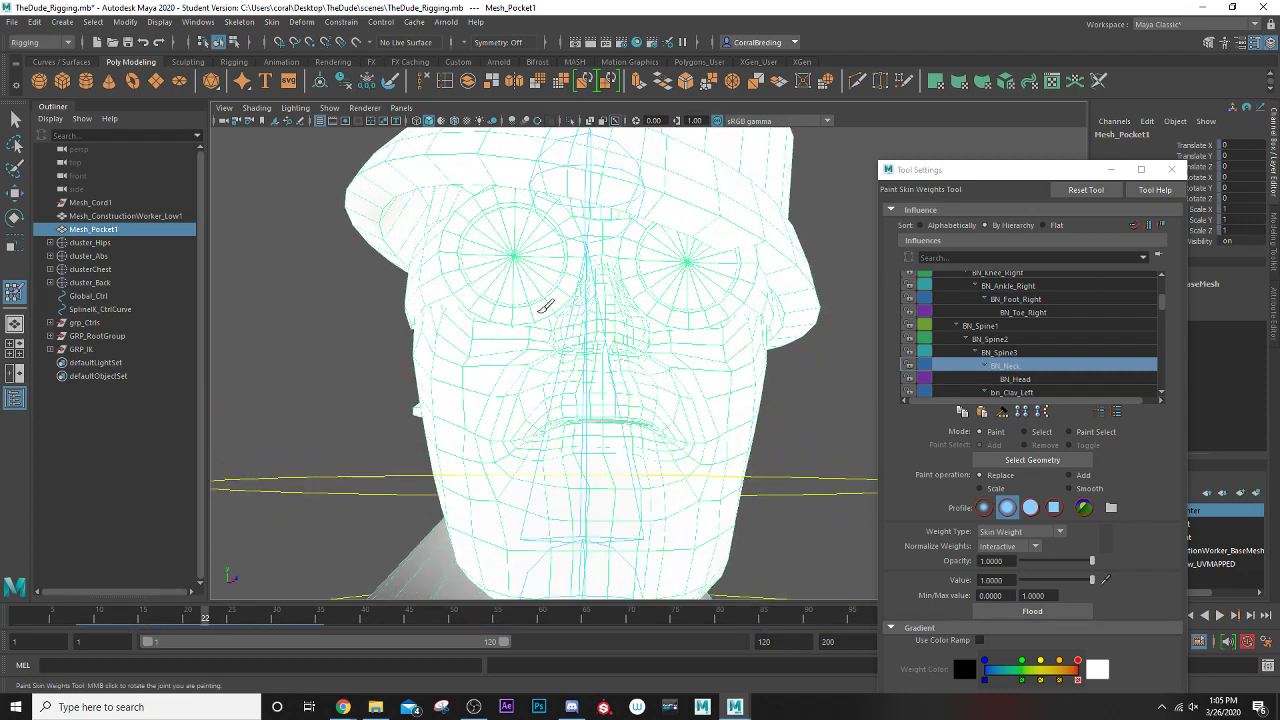
{"action": "left_click_drag", "start_coordinate": [214, 618], "coordinate": [369, 617]}
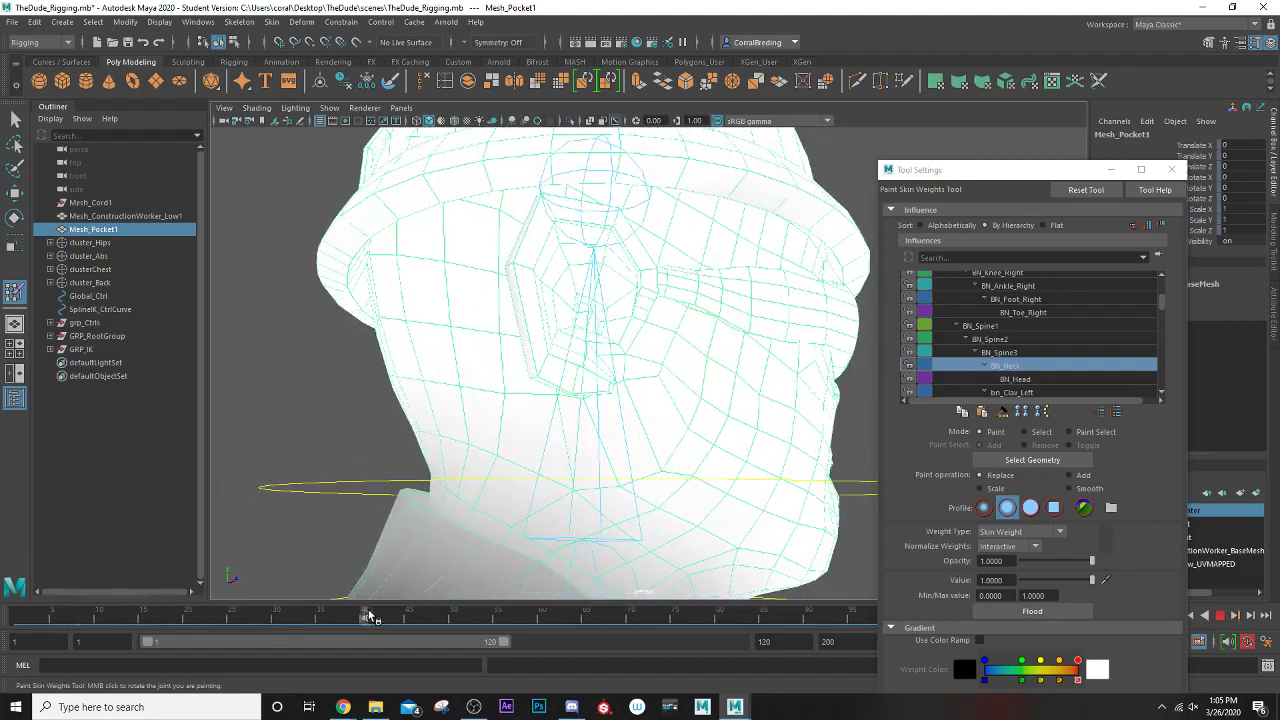
- Examine the BN_Neck weights on the back of the head, neck, collar and chest with the head turned at frames 55 and 43
{"action": "left_click_drag", "start_coordinate": [566, 502], "coordinate": [707, 441], "text": "alt"}
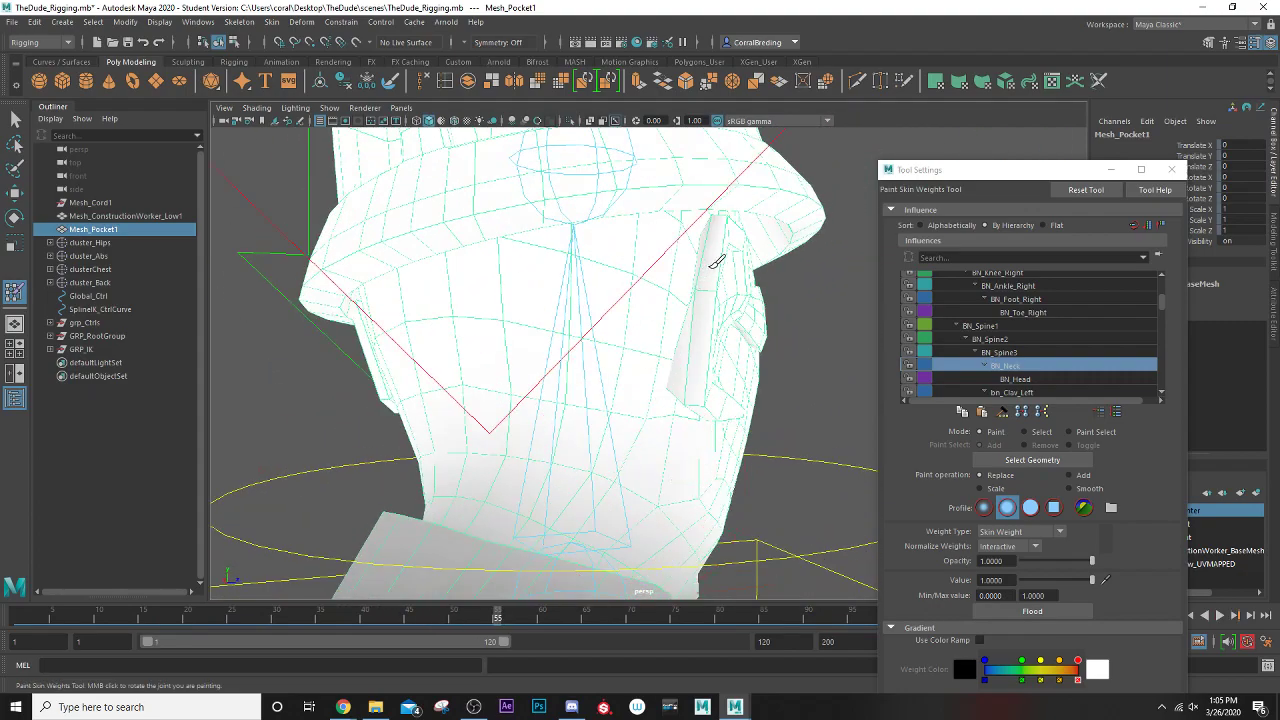
{"action": "scroll", "coordinate": [700, 296], "scroll_direction": "down", "scroll_amount": 5}
{"action": "scroll", "coordinate": [668, 350], "scroll_direction": "up", "scroll_amount": 3}
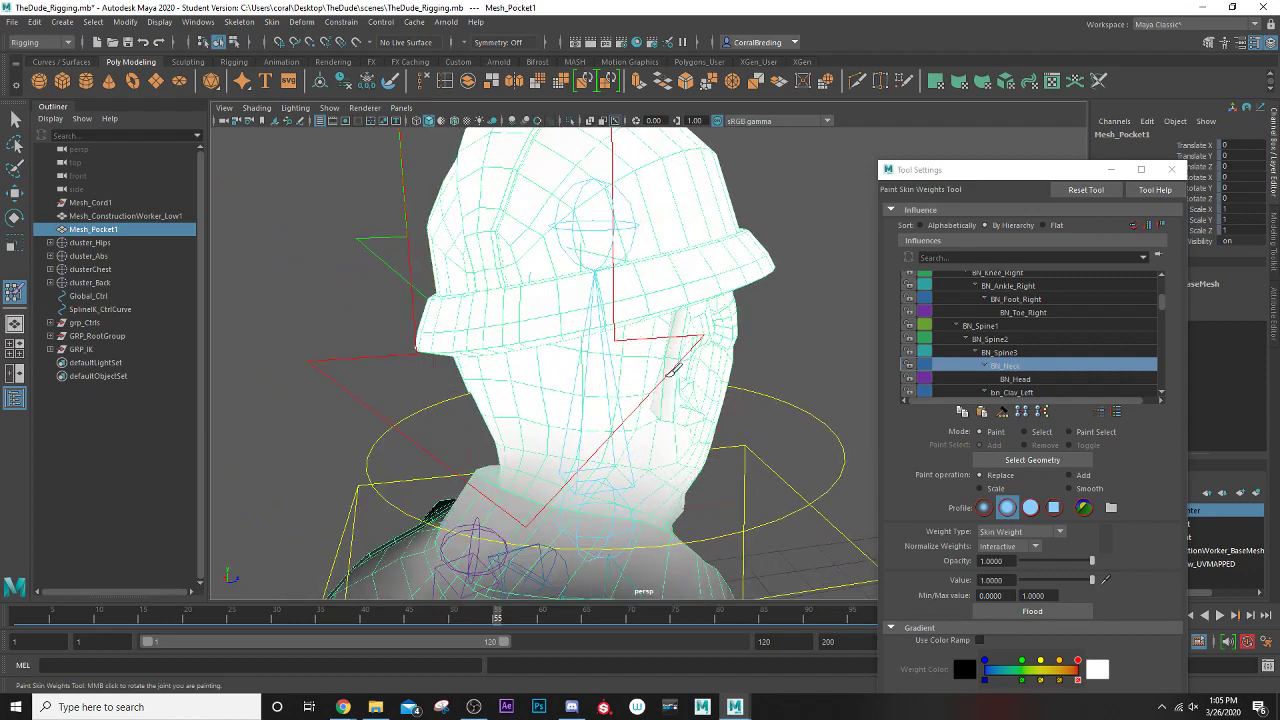
{"action": "left_click_drag", "start_coordinate": [686, 310], "coordinate": [690, 378], "text": "alt"}
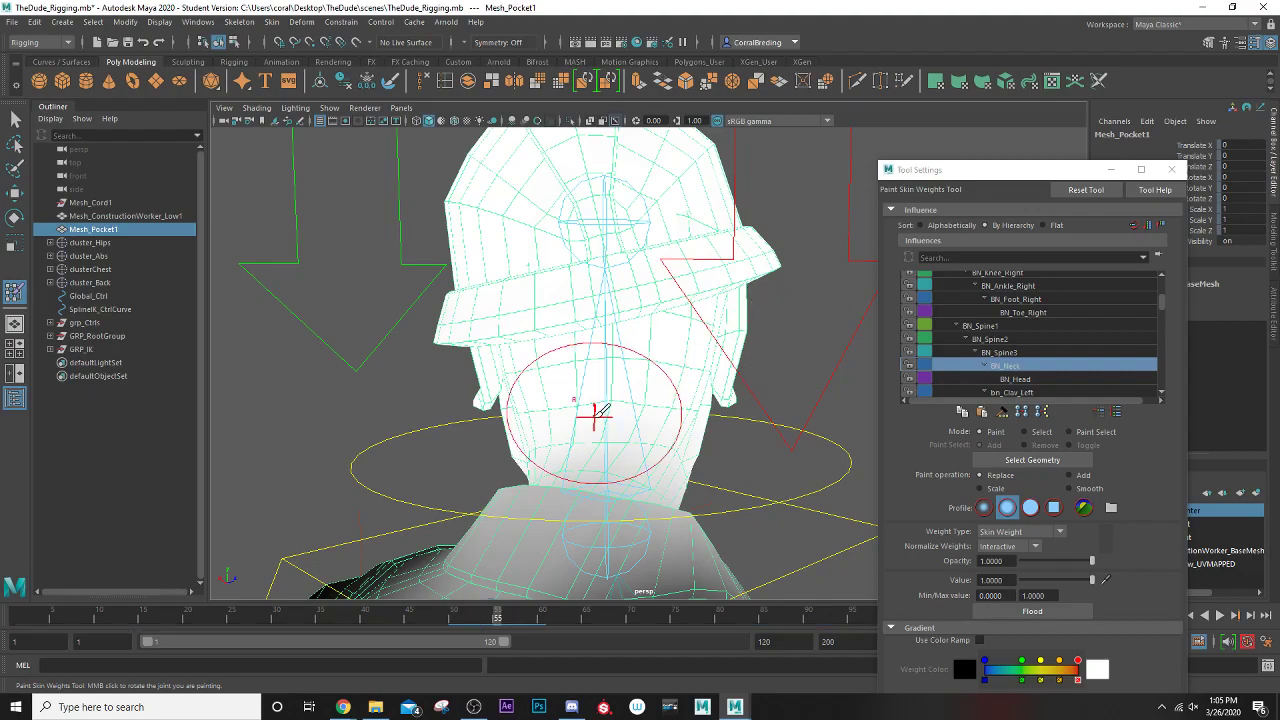
{"action": "left_click_drag", "start_coordinate": [592, 412], "coordinate": [563, 534], "text": "alt"}
{"action": "left_click_drag", "start_coordinate": [108, 622], "coordinate": [399, 619]}
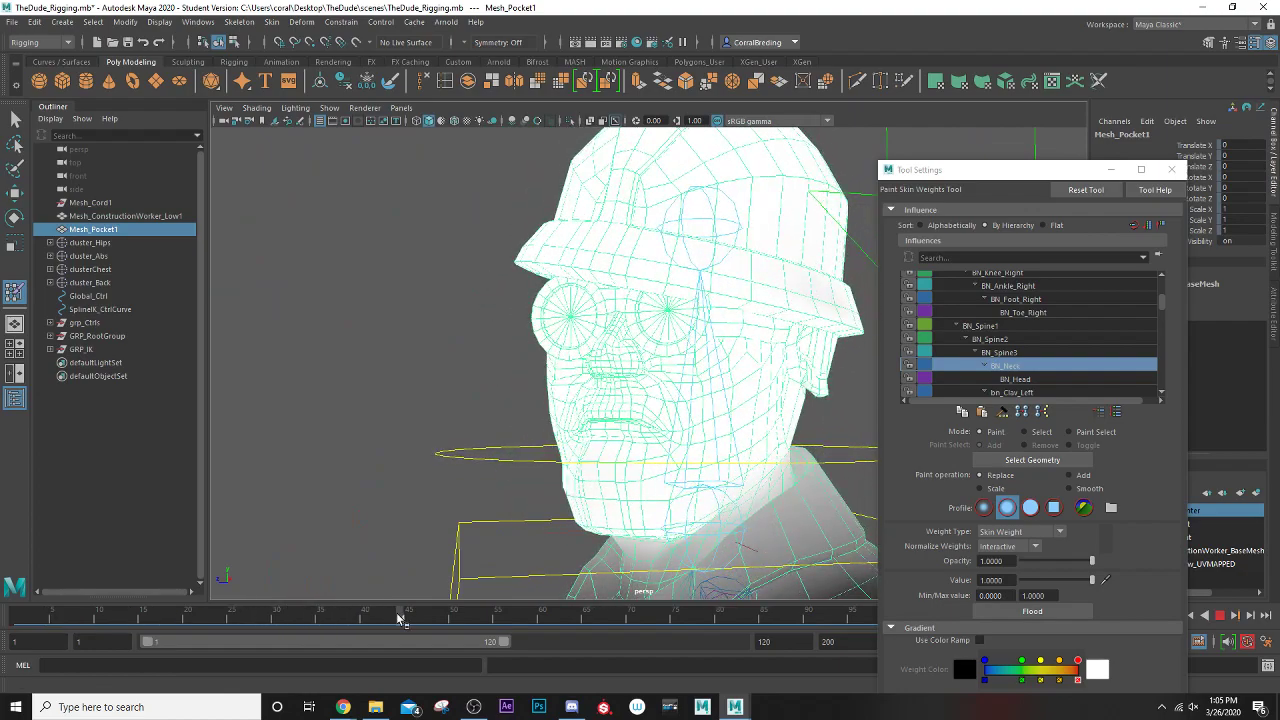
{"action": "scroll", "coordinate": [443, 443], "scroll_direction": "down", "scroll_amount": 3}
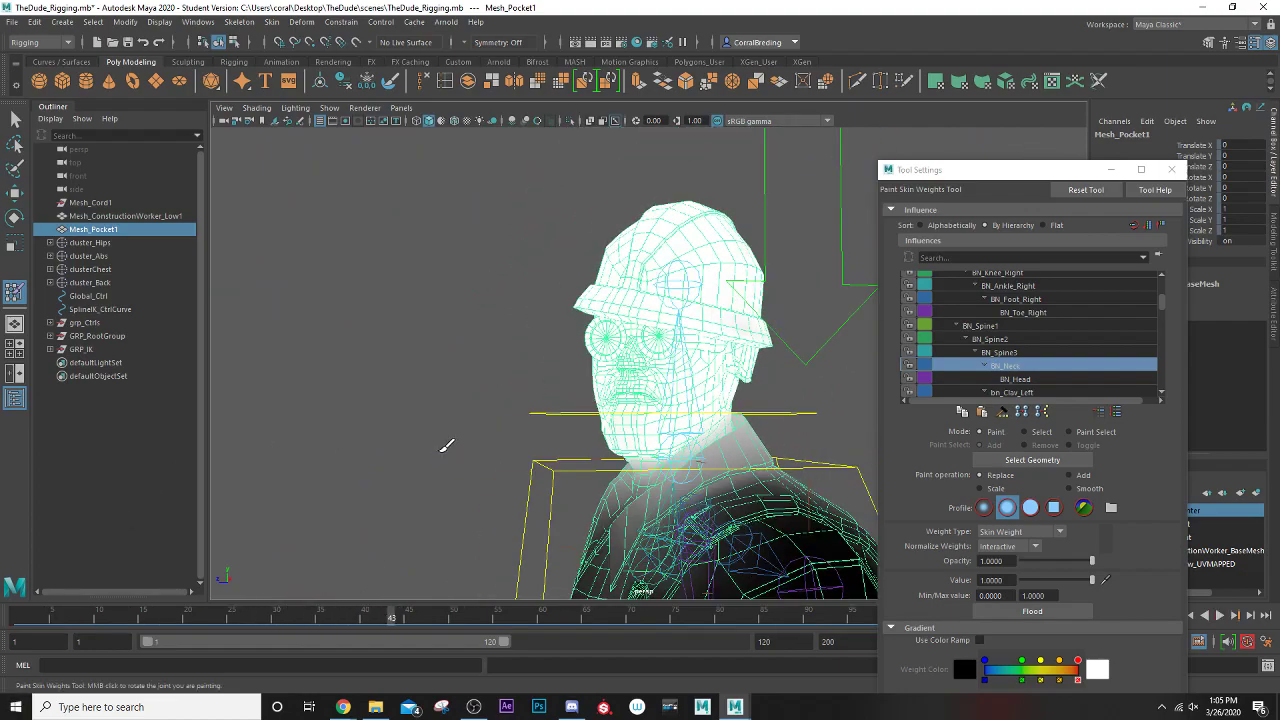
{"action": "left_click_drag", "start_coordinate": [443, 443], "coordinate": [455, 434], "text": "alt"}
{"action": "middle_click_drag", "start_coordinate": [455, 434], "coordinate": [431, 426], "text": "alt"}
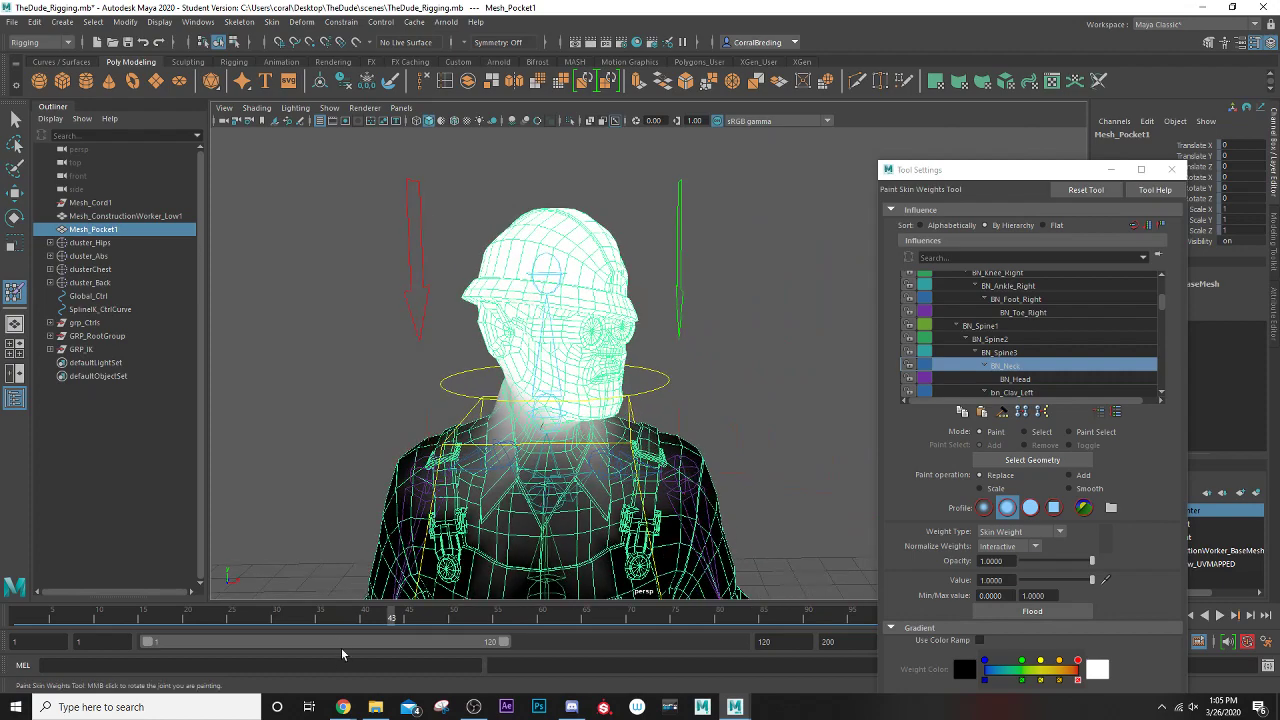
{"action": "right_click_drag", "start_coordinate": [500, 483], "coordinate": [545, 475], "text": "alt"}
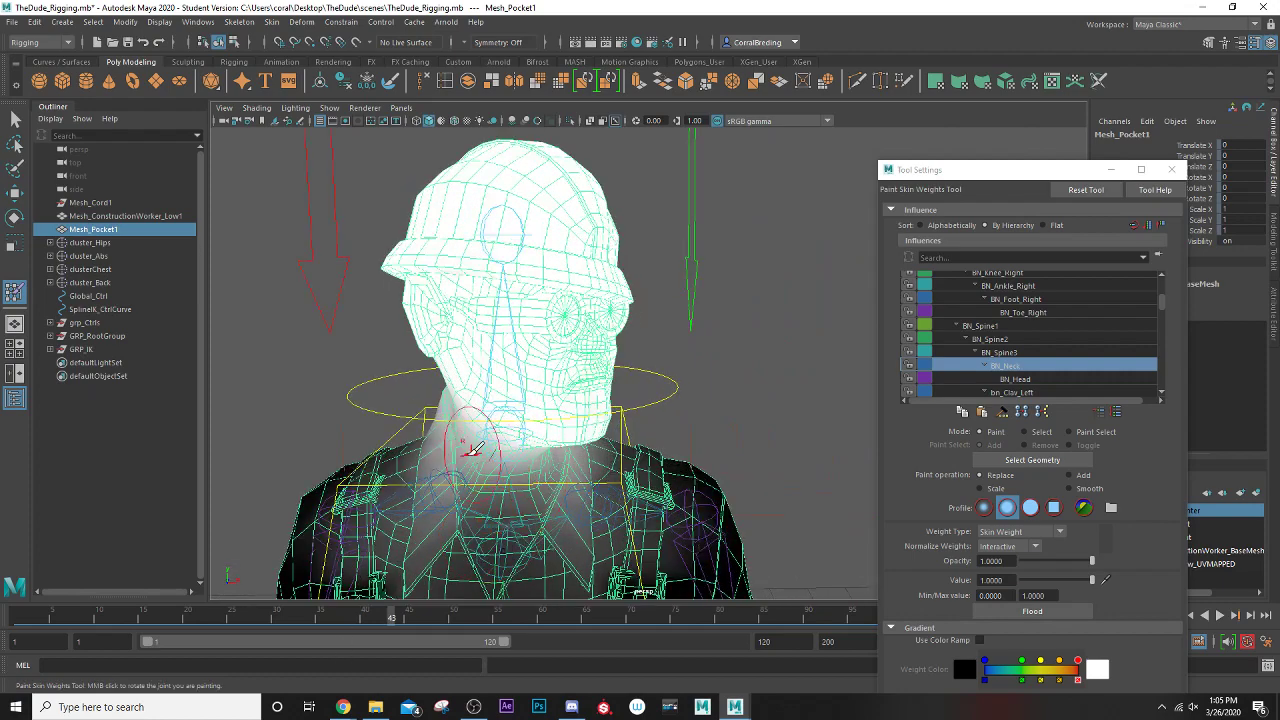
{"action": "scroll", "coordinate": [494, 505], "scroll_direction": "down", "scroll_amount": 2}
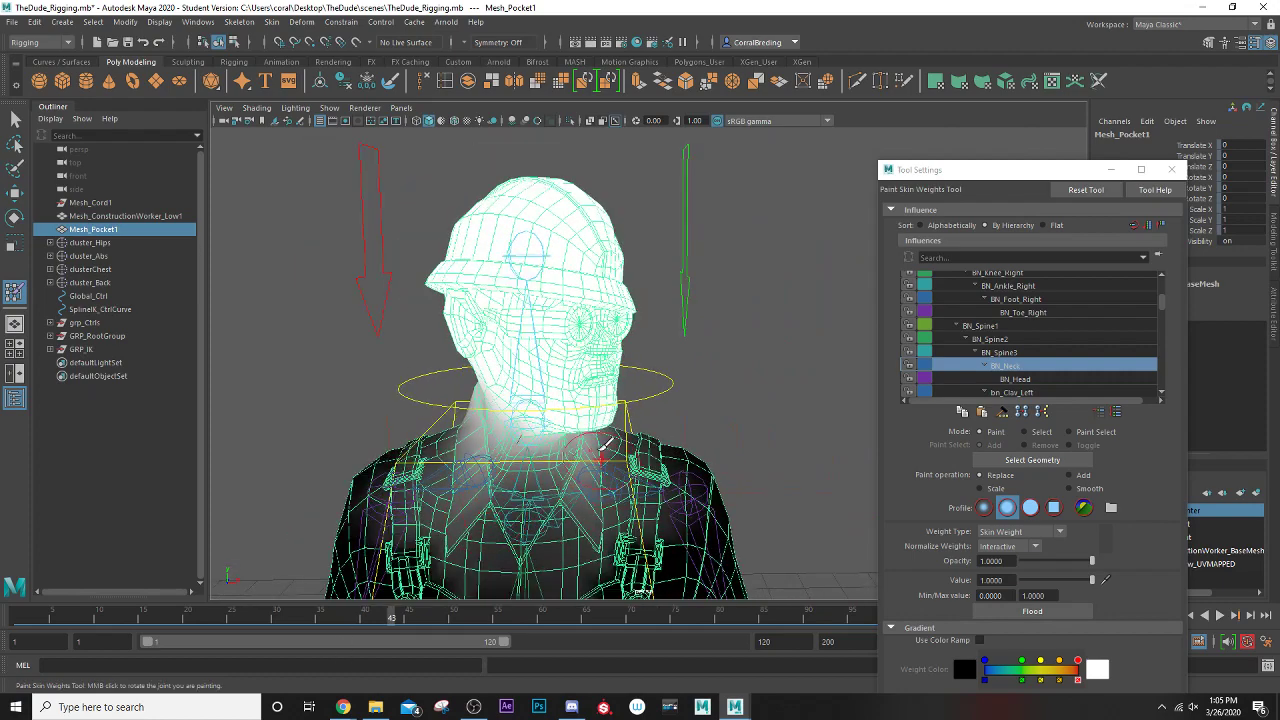
{"action": "left_click_drag", "start_coordinate": [606, 440], "coordinate": [680, 387], "text": "alt"}
{"action": "middle_click_drag", "start_coordinate": [563, 432], "coordinate": [463, 257], "text": "alt"}
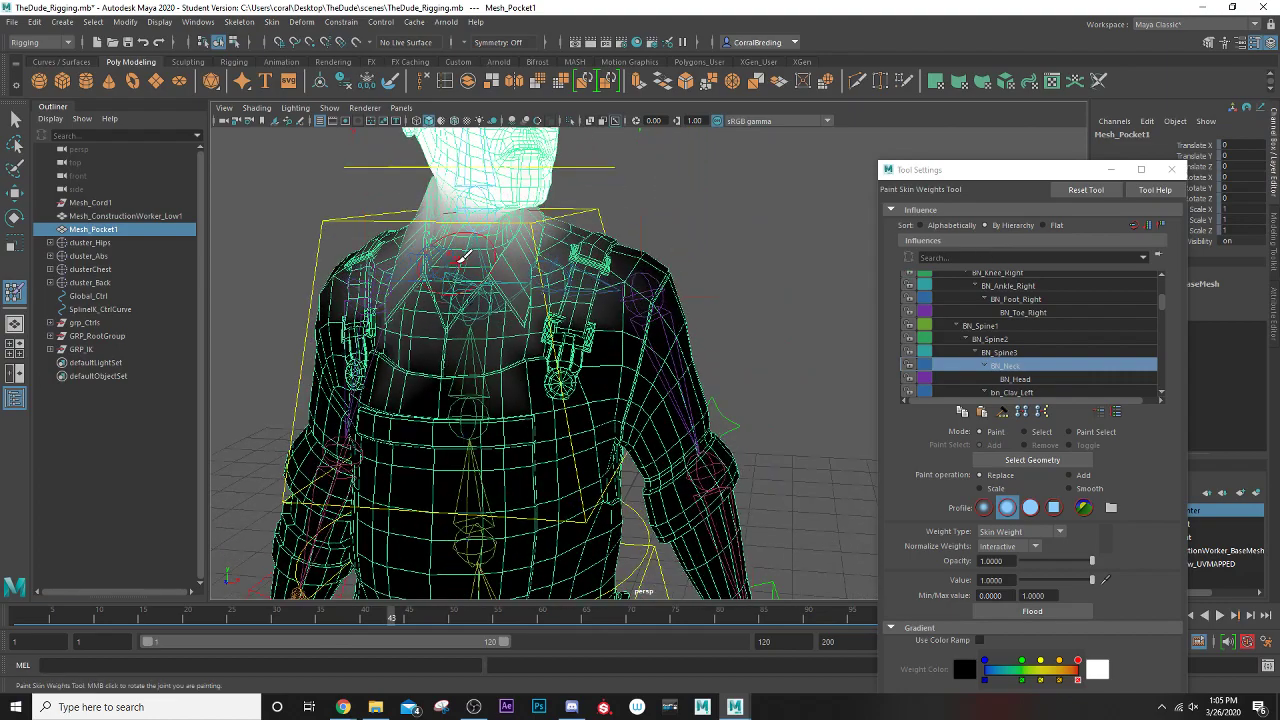
- Leave weight painting for the Select tool and return the animation to frame 1
{"action": "left_click", "coordinate": [15, 118]}
{"action": "left_click_drag", "start_coordinate": [300, 206], "coordinate": [370, 343], "text": "alt"}
{"action": "key", "text": "alt+v"}
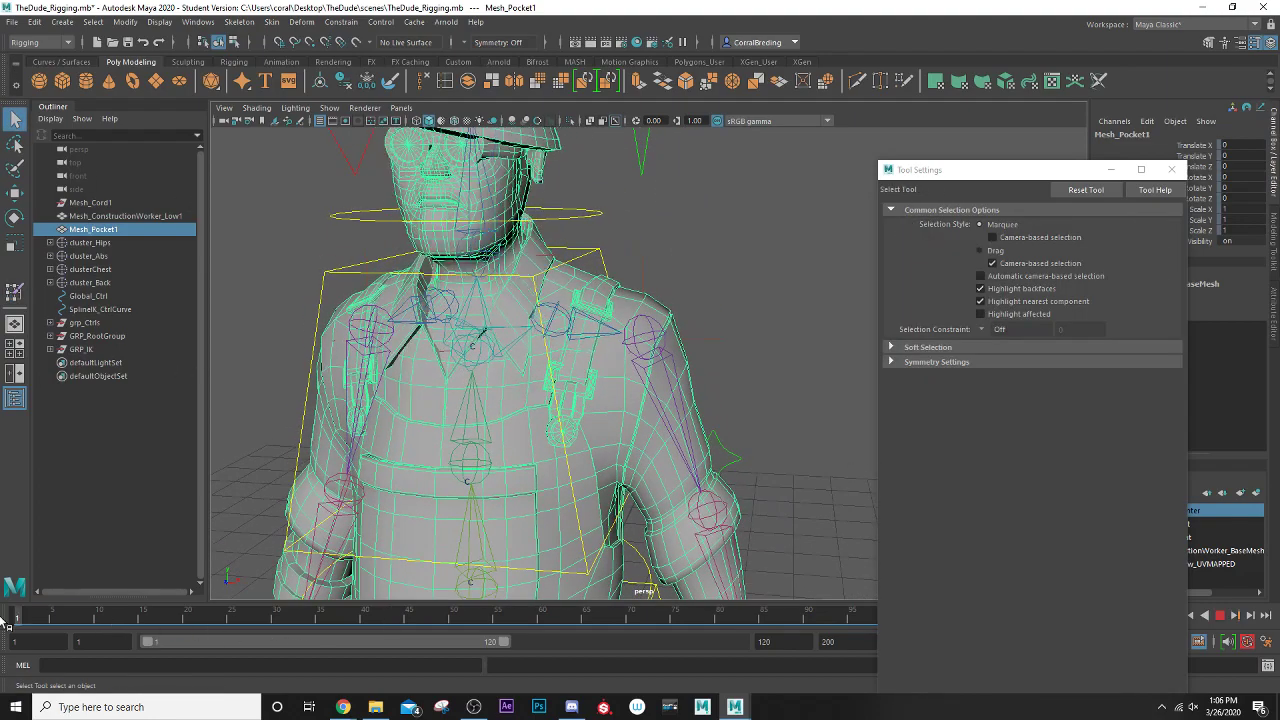
{"action": "left_click_drag", "start_coordinate": [418, 606], "coordinate": [8, 615]}
- Close the tool settings window and bring the worker's full upper body into view
{"action": "scroll", "coordinate": [603, 437], "scroll_direction": "down", "scroll_amount": 3}
{"action": "middle_click_drag", "start_coordinate": [582, 435], "coordinate": [529, 405], "text": "alt"}
{"action": "scroll", "coordinate": [529, 405], "scroll_direction": "down", "scroll_amount": 3}
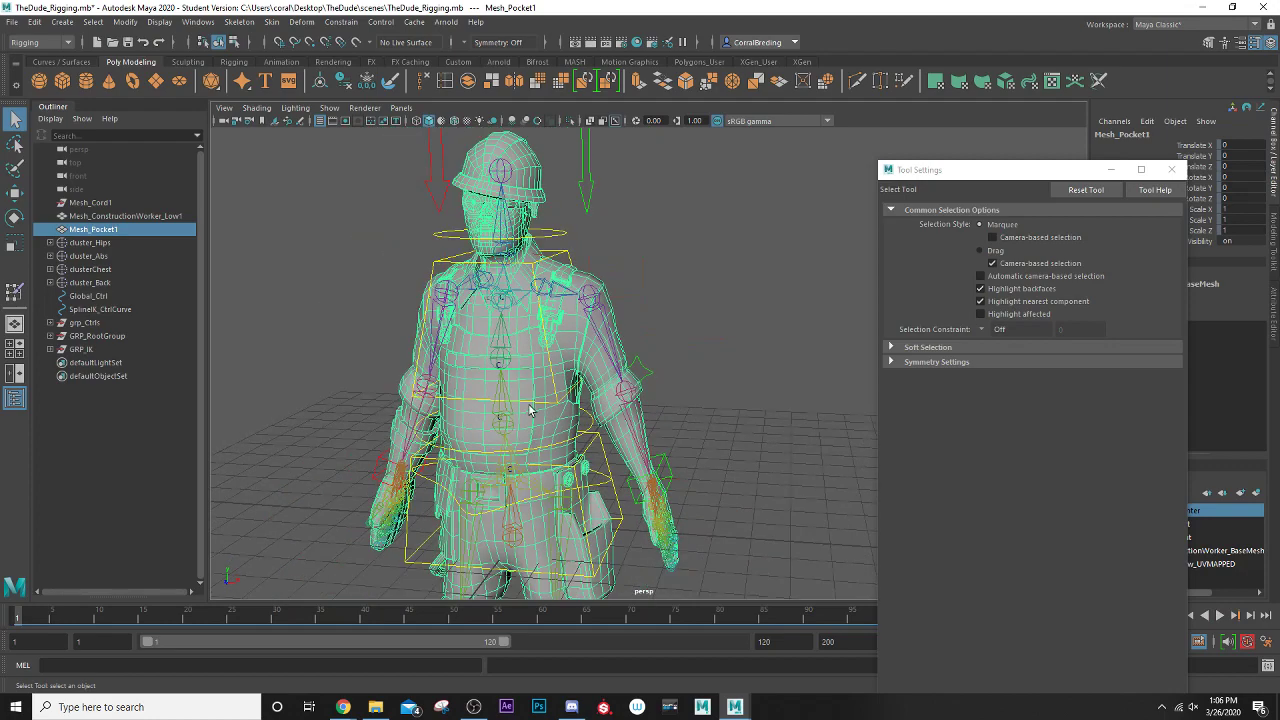
{"action": "scroll", "coordinate": [572, 453], "scroll_direction": "down", "scroll_amount": 2}
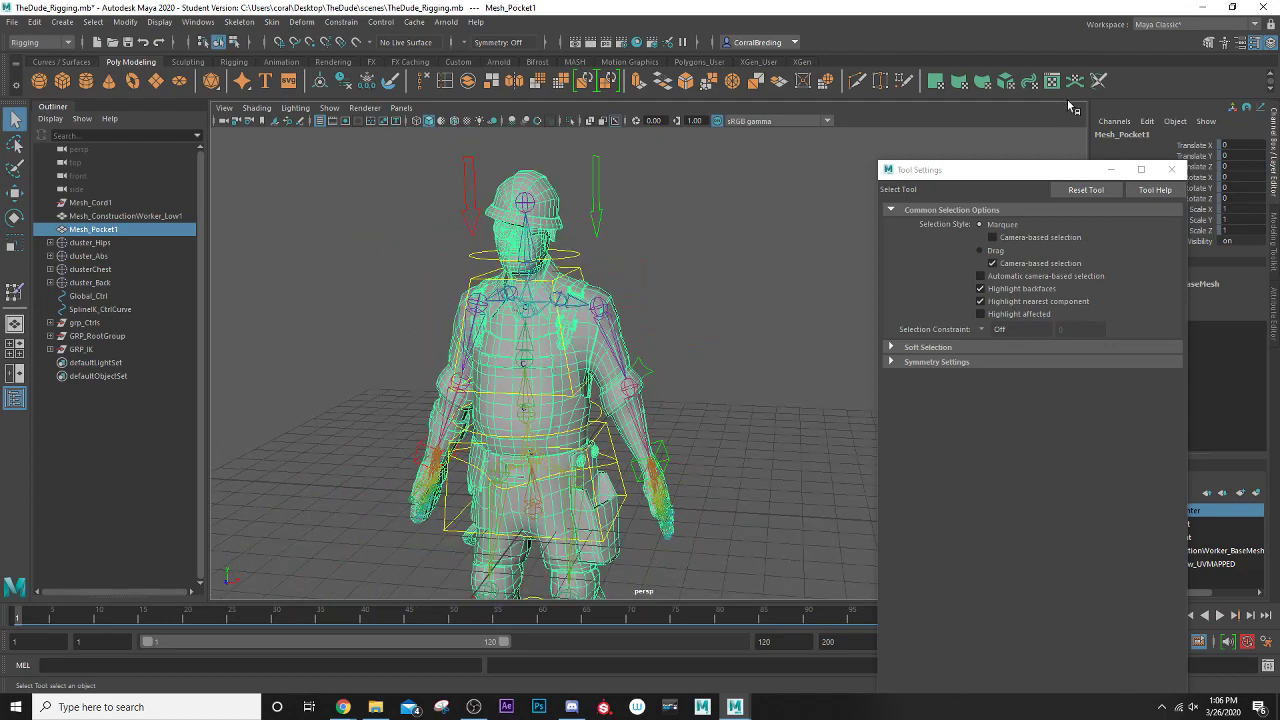
{"action": "left_click", "coordinate": [1171, 169]}
- Select the left wrist control, Ctrl_Wrist_L, and set a key on it at frame 1
{"action": "scroll", "coordinate": [612, 524], "scroll_direction": "up", "scroll_amount": 5}
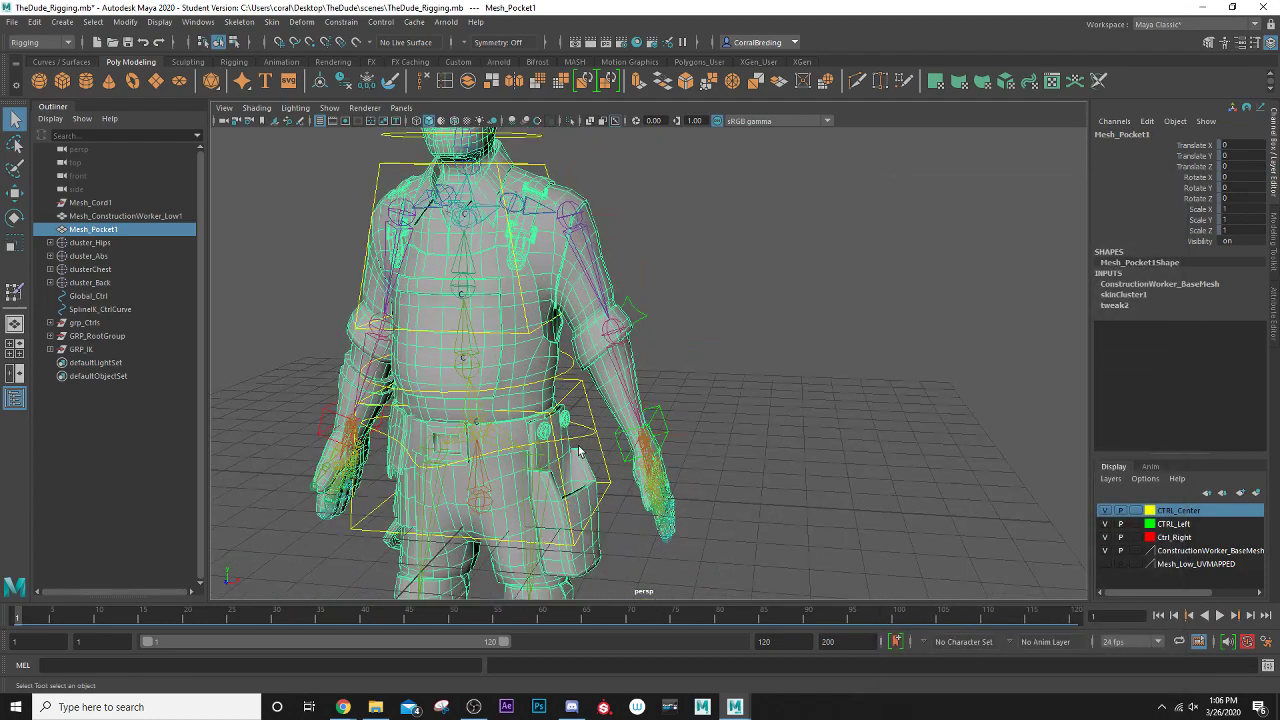
{"action": "left_click_drag", "start_coordinate": [579, 450], "coordinate": [623, 431], "text": "alt"}
{"action": "left_click", "coordinate": [628, 424]}
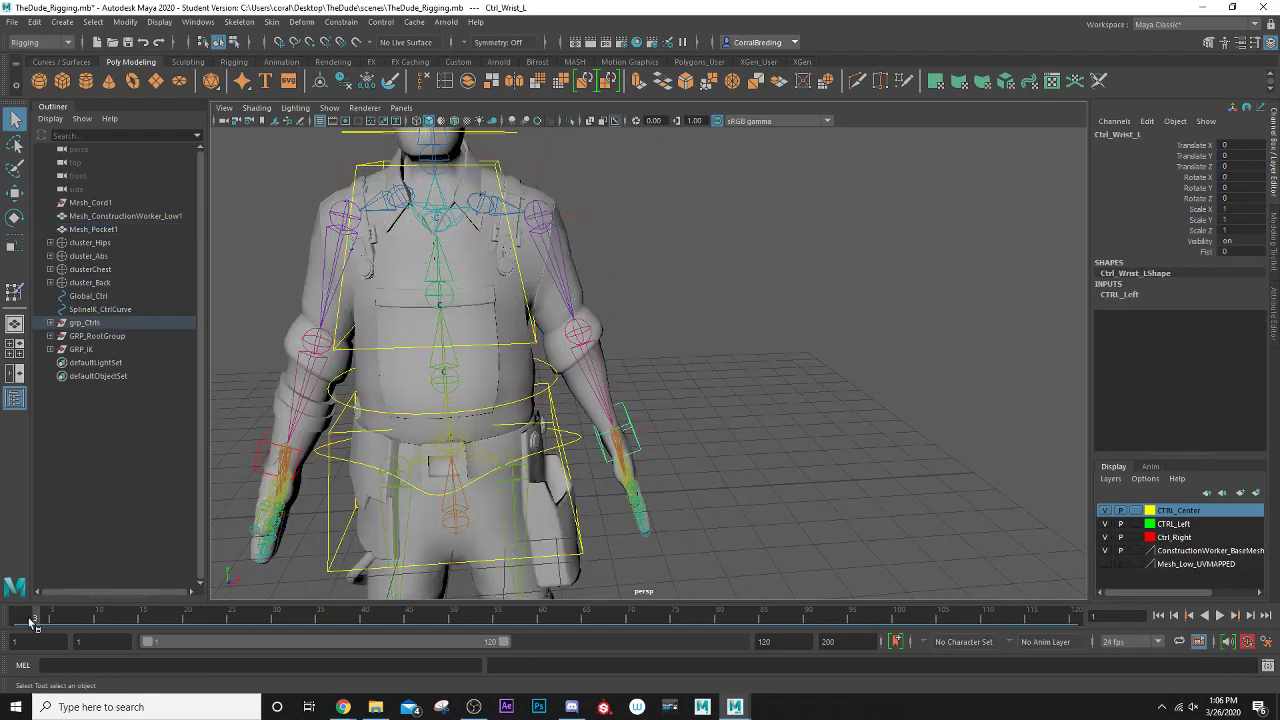
{"action": "key", "text": "s"}
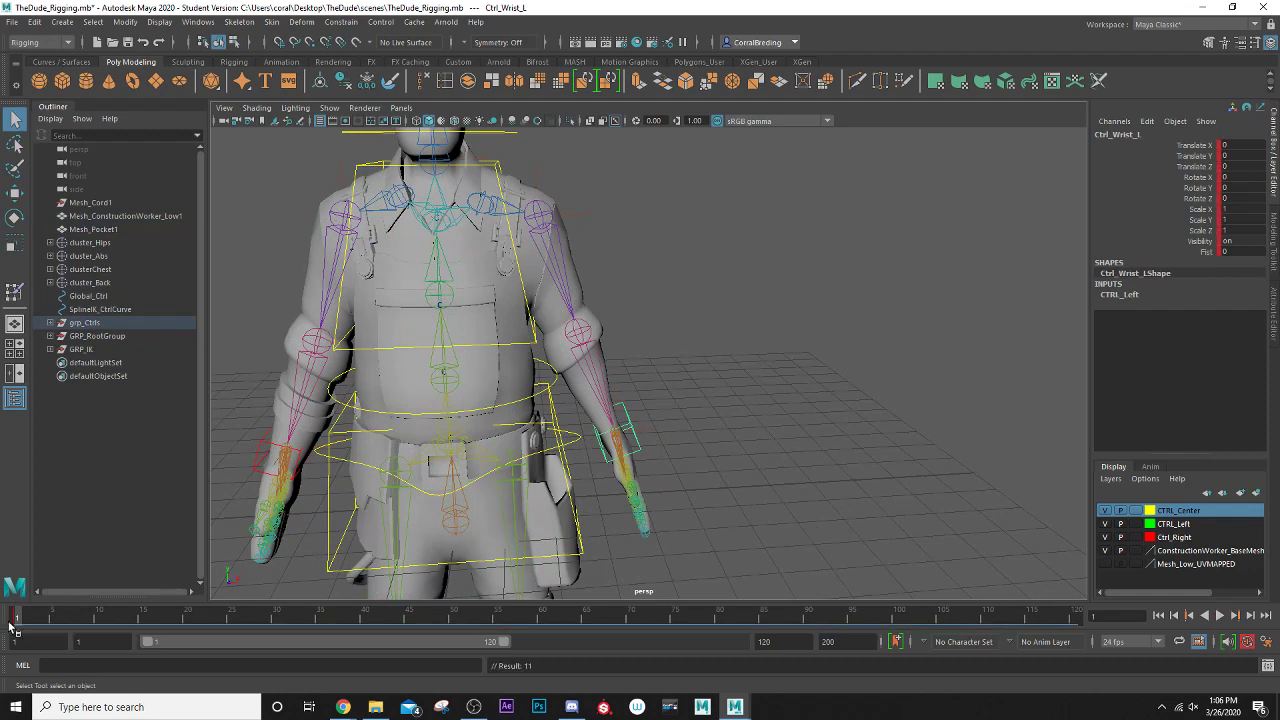
- At frame 20, raise the left wrist control beside the shoulder to Translate X 2.319 and Y 4.681, and rotate the hand outward
{"action": "left_click", "coordinate": [188, 616]}
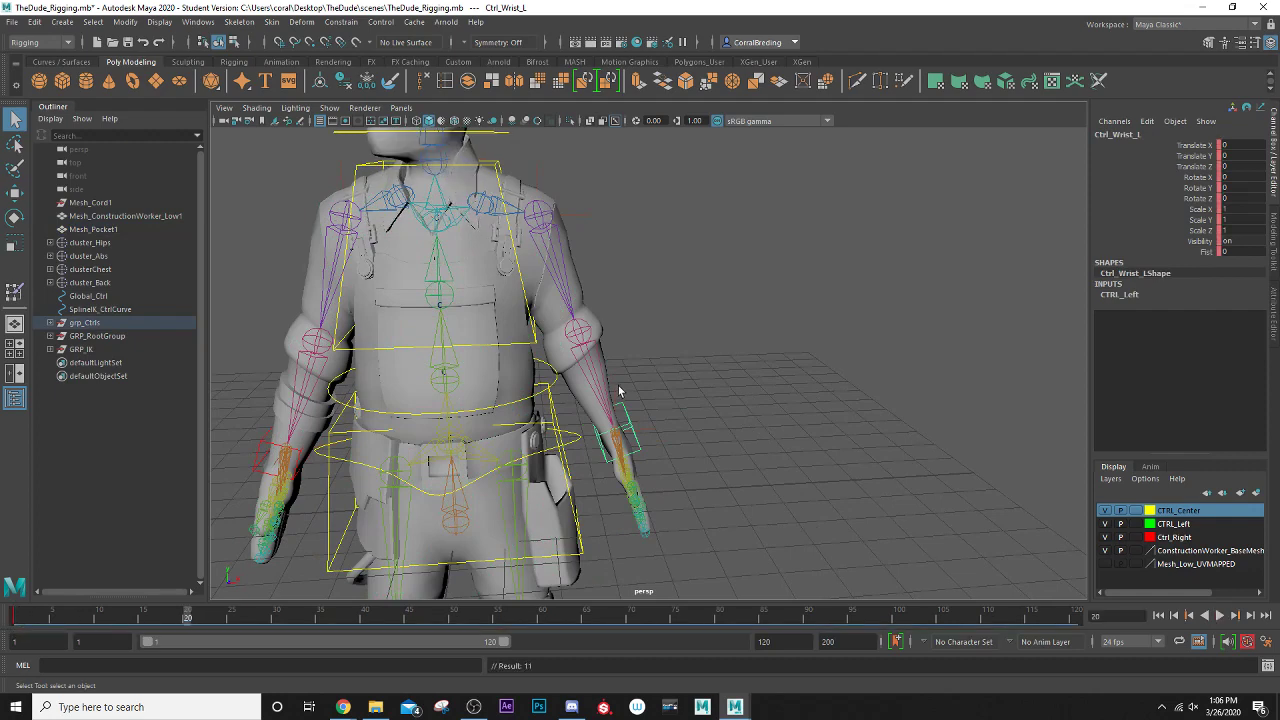
{"action": "left_click_drag", "start_coordinate": [616, 388], "coordinate": [712, 206], "text": "alt"}
{"action": "key", "text": "w"}
{"action": "key", "text": "e"}
{"action": "key", "text": "w"}
{"action": "key", "text": "e"}
{"action": "key", "text": "w"}
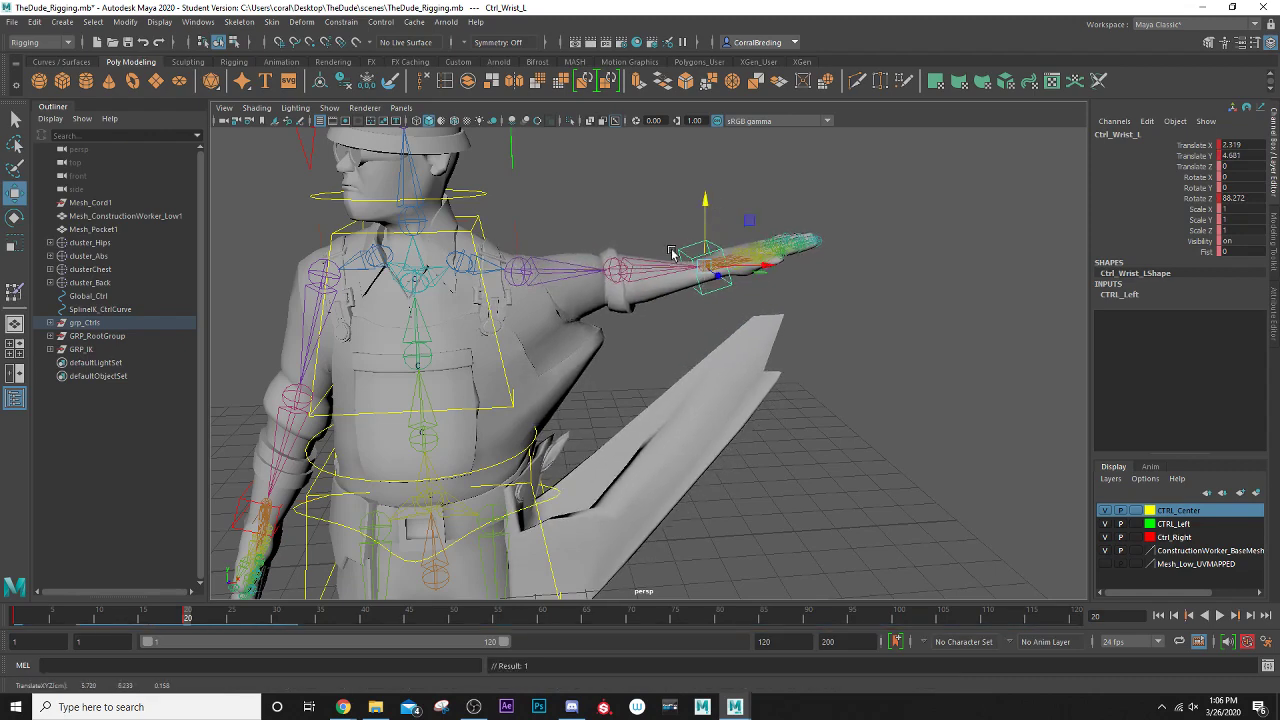
{"action": "left_click_drag", "start_coordinate": [566, 329], "coordinate": [704, 298], "text": "alt"}
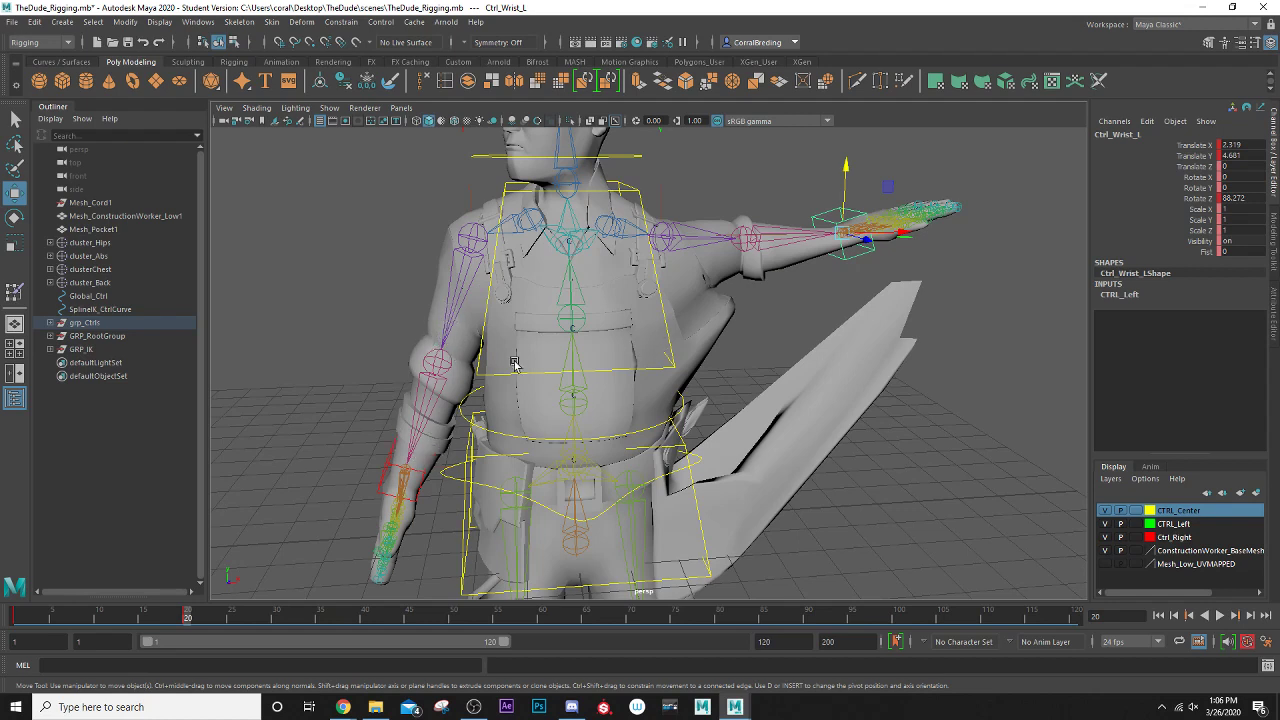
- Level the left arm by setting the wrist control to about 73.57 in Rotate Z and 4.055 in Translate Y, keyed at frame 20
{"action": "key", "text": "e"}
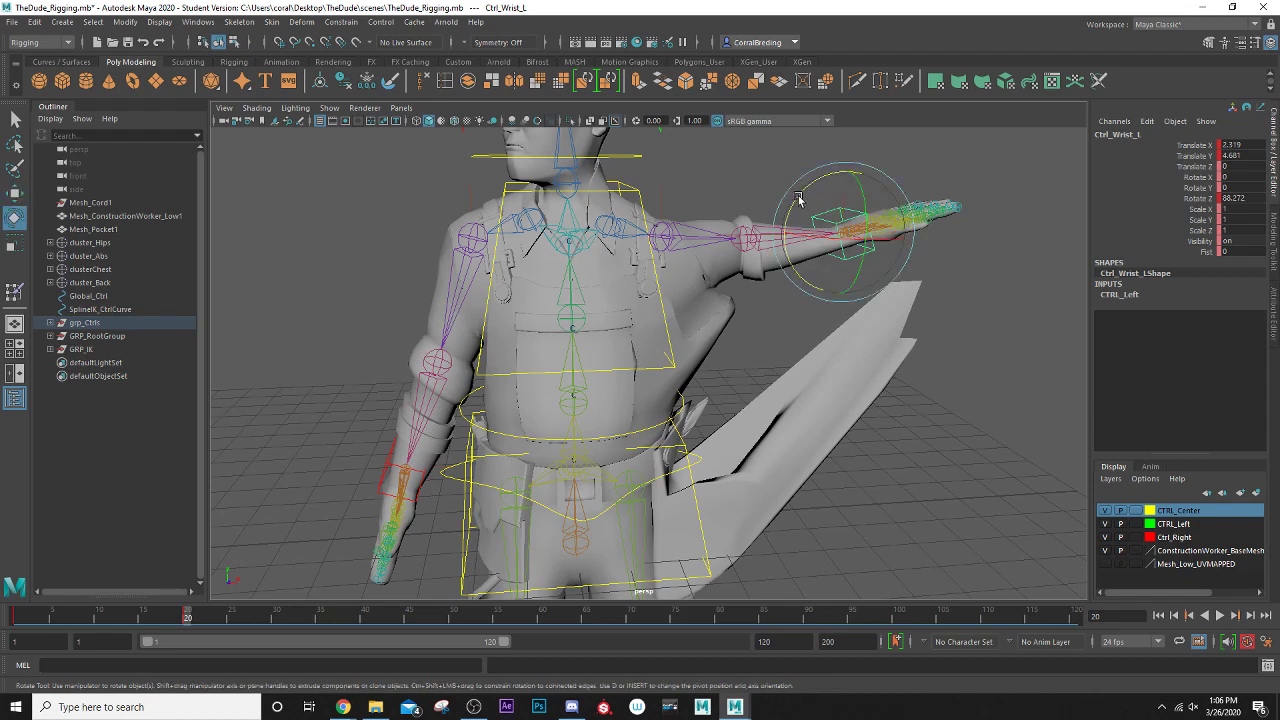
{"action": "left_click_drag", "start_coordinate": [799, 200], "coordinate": [806, 236]}
{"action": "key", "text": "s"}
{"action": "key", "text": "w"}
{"action": "key", "text": "e"}
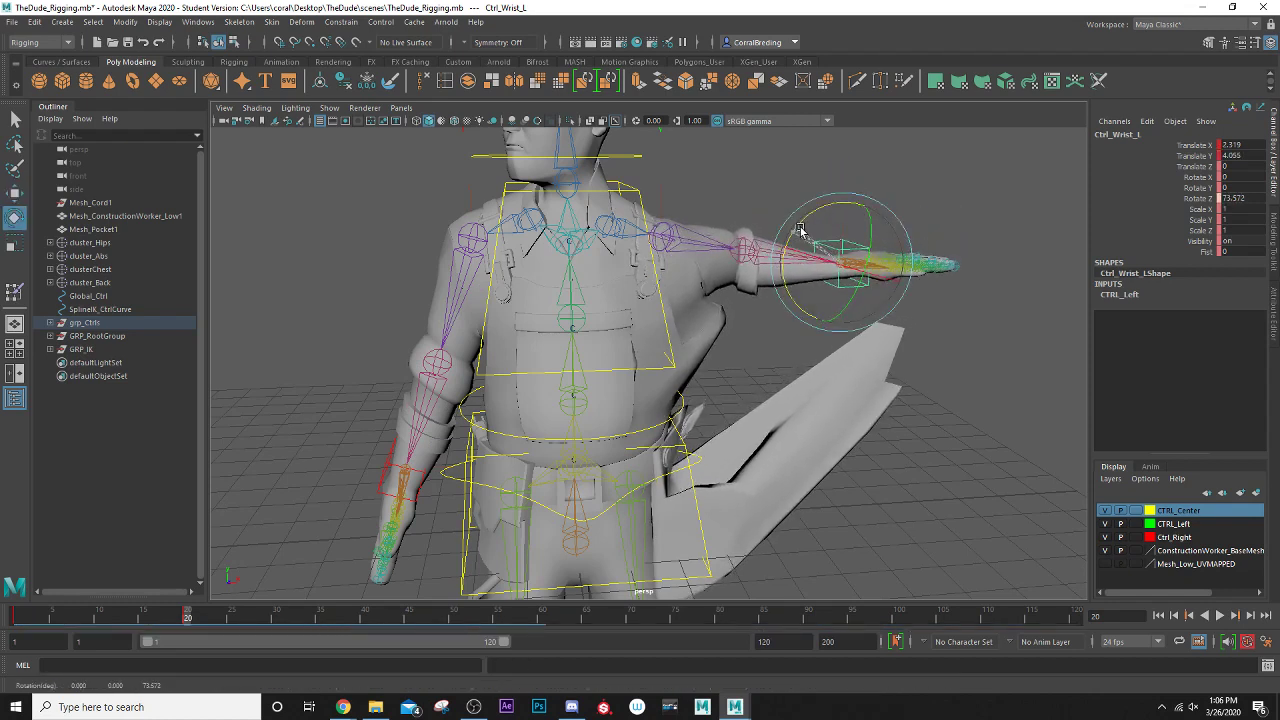
{"action": "left_click", "coordinate": [392, 464]}
{"action": "left_click", "coordinate": [18, 614]}
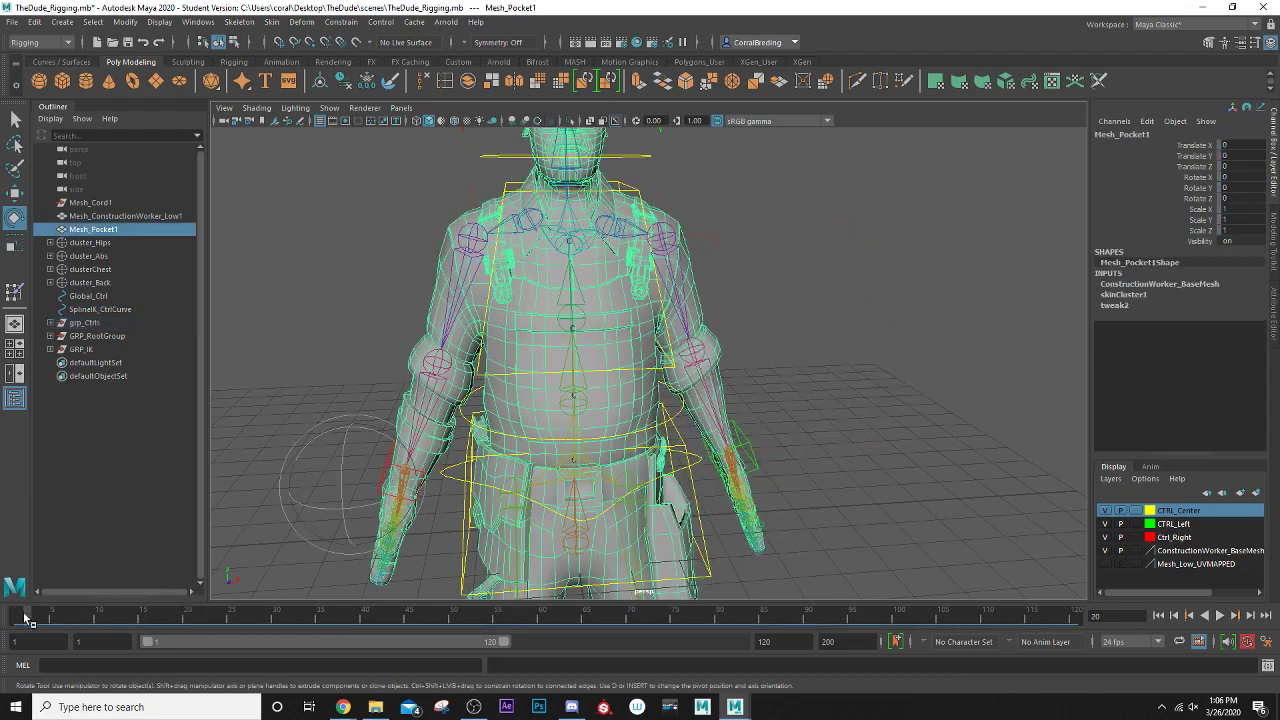
{"action": "key", "text": "s"}
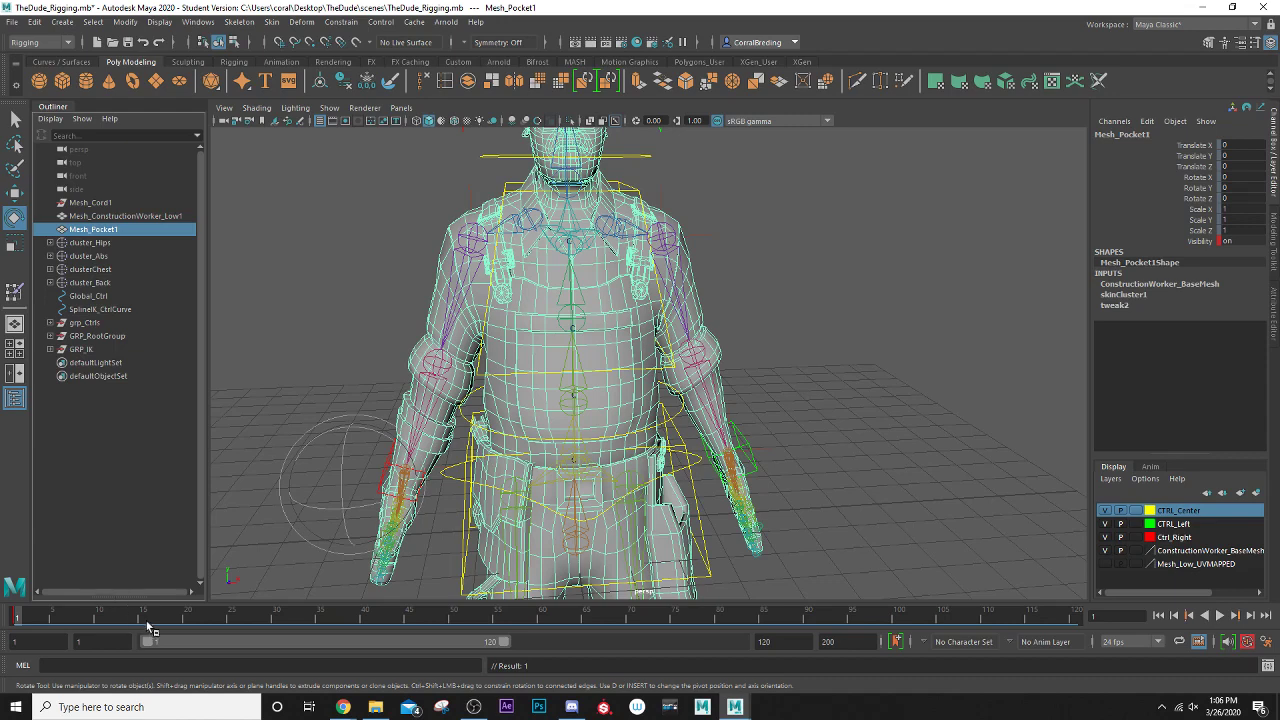
{"action": "left_click_drag", "start_coordinate": [146, 620], "coordinate": [187, 620]}
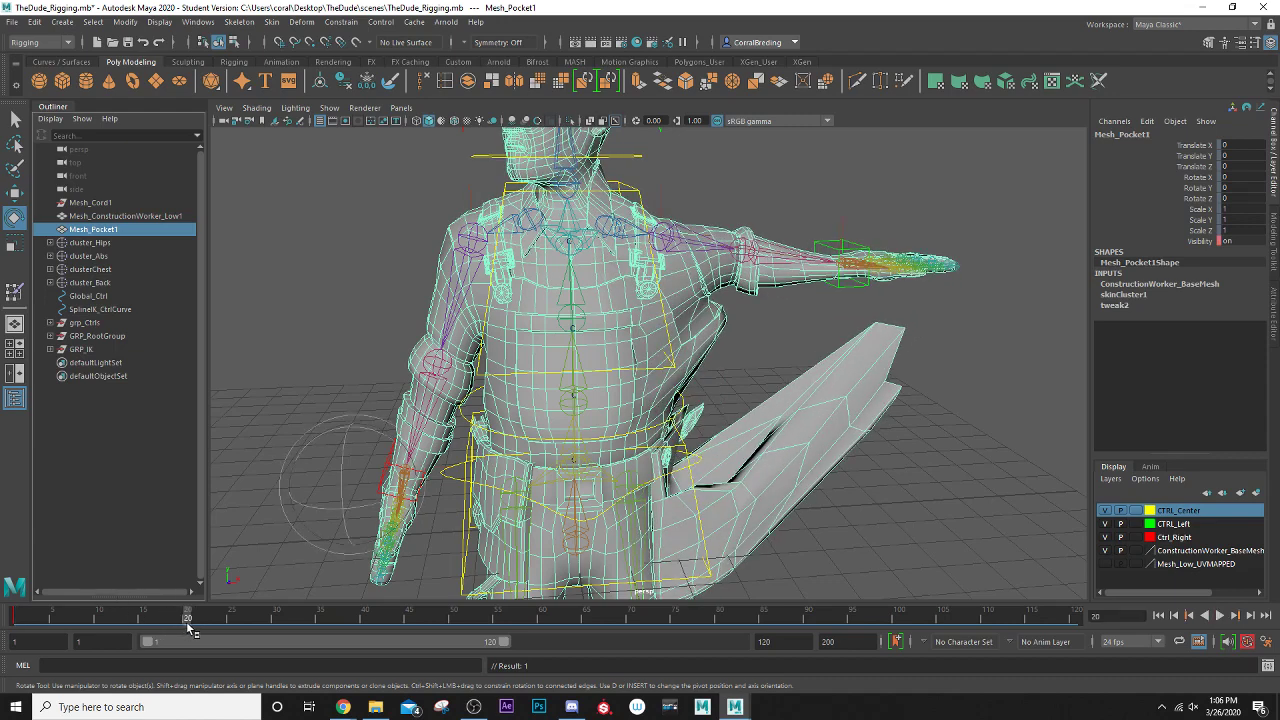
{"action": "key", "text": "w"}
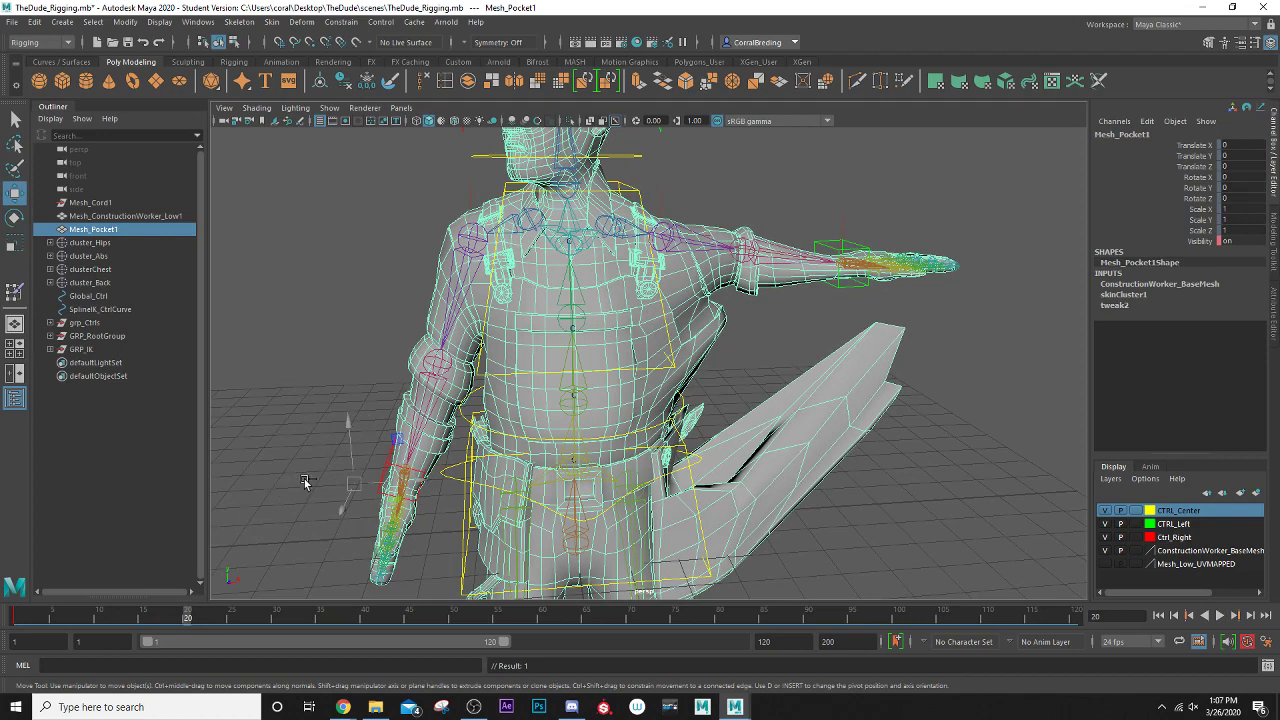
{"action": "key", "text": "ctrl+z"}
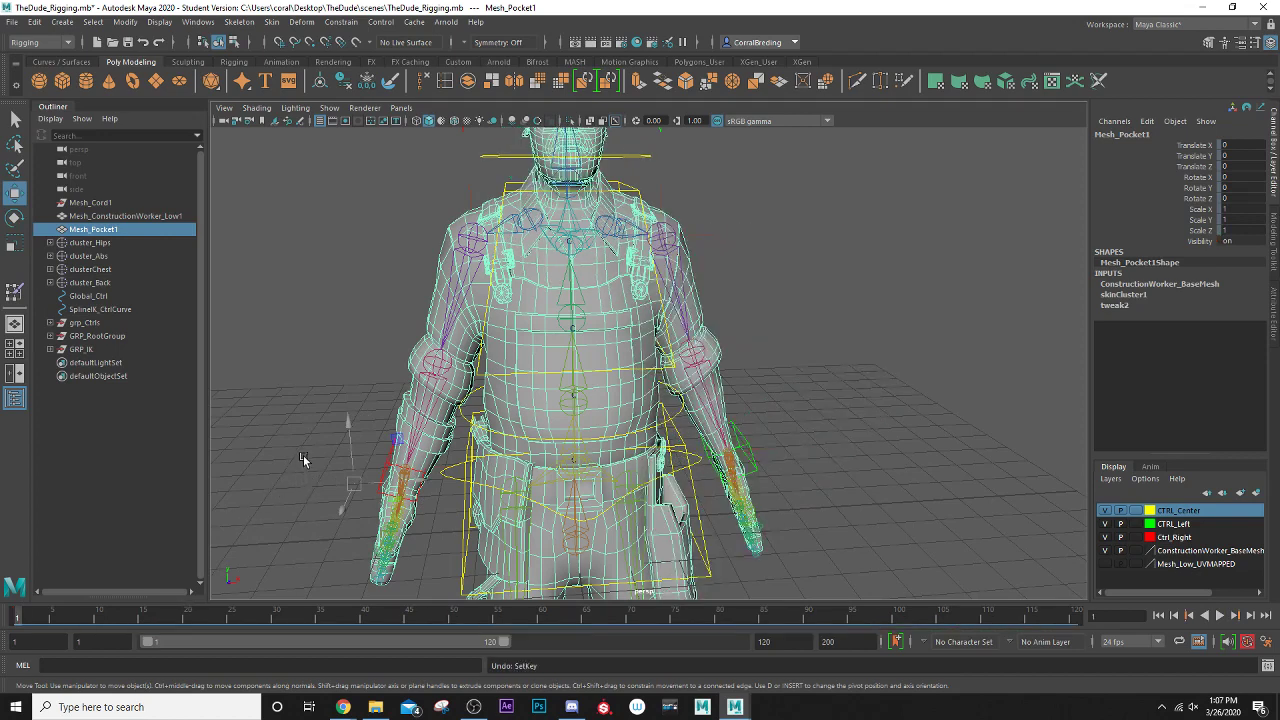
- Select the right wrist control, Ctrl_Wrist_R, and key it at frame 1
{"action": "left_click", "coordinate": [376, 455]}
{"action": "left_click", "coordinate": [385, 463]}
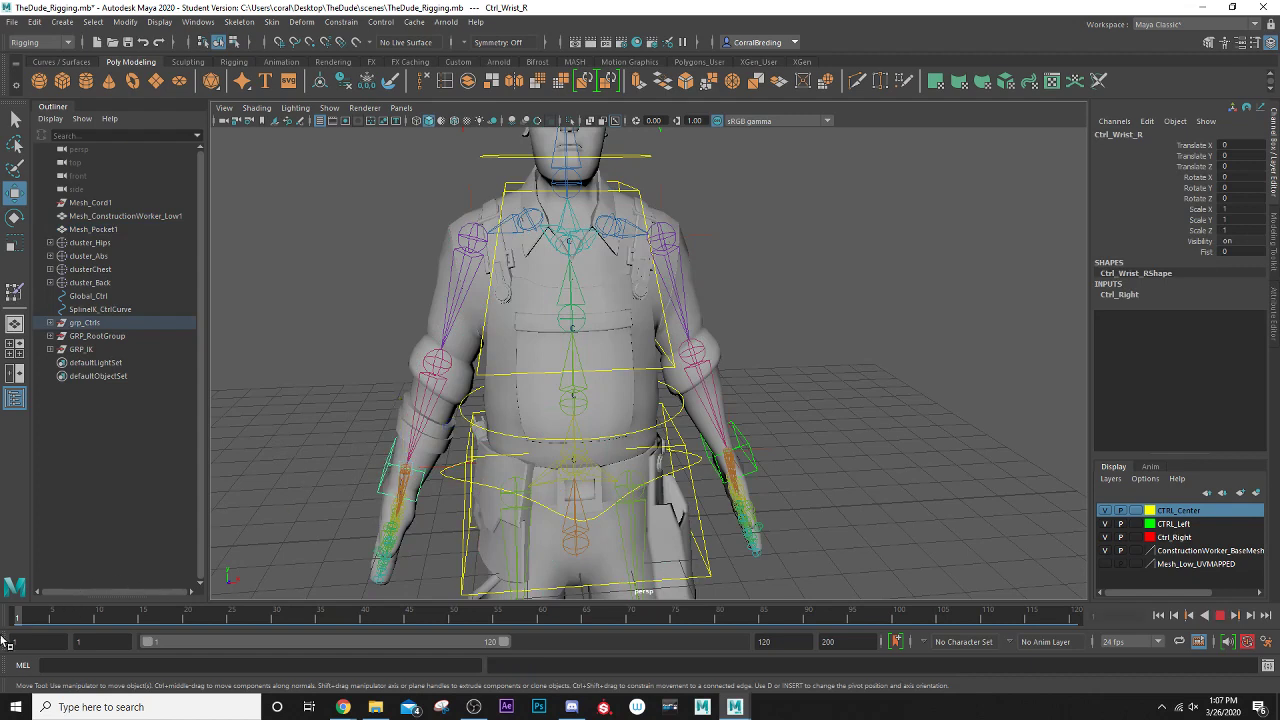
{"action": "key", "text": "s"}
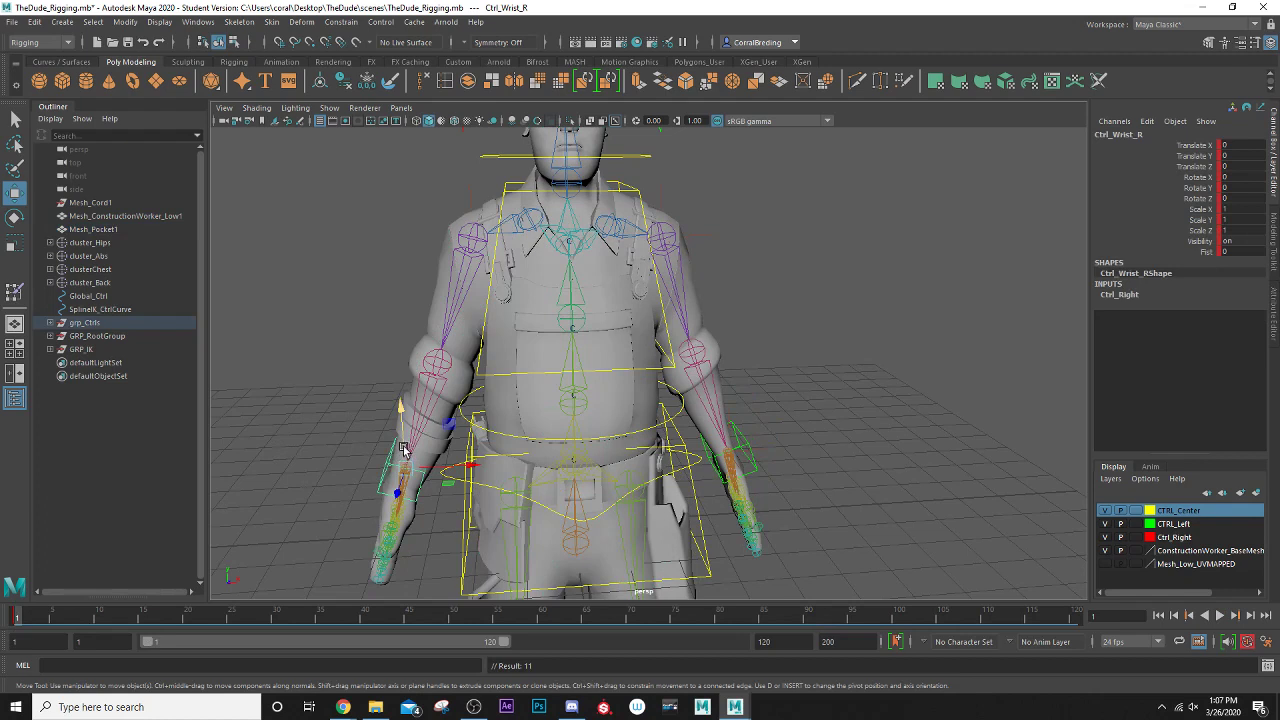
{"action": "left_click_drag", "start_coordinate": [405, 455], "coordinate": [265, 337]}
{"action": "key", "text": "e"}
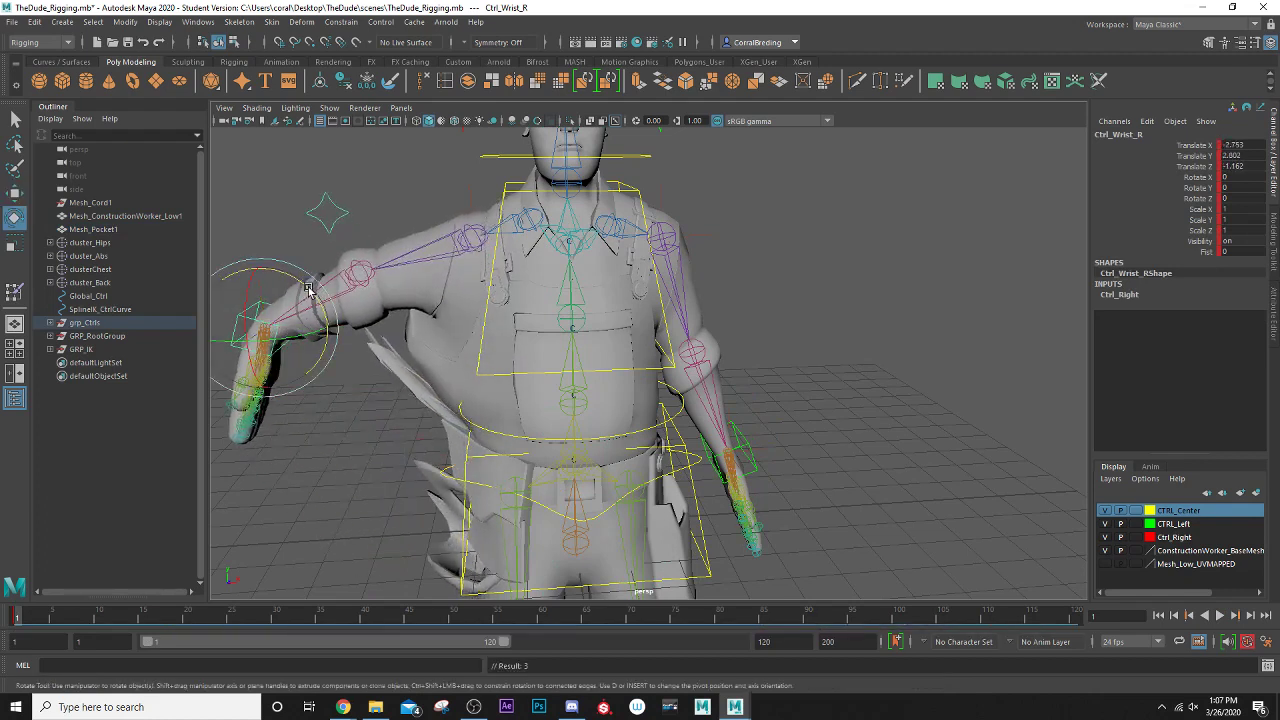
{"action": "key", "text": "ctrl+z"}
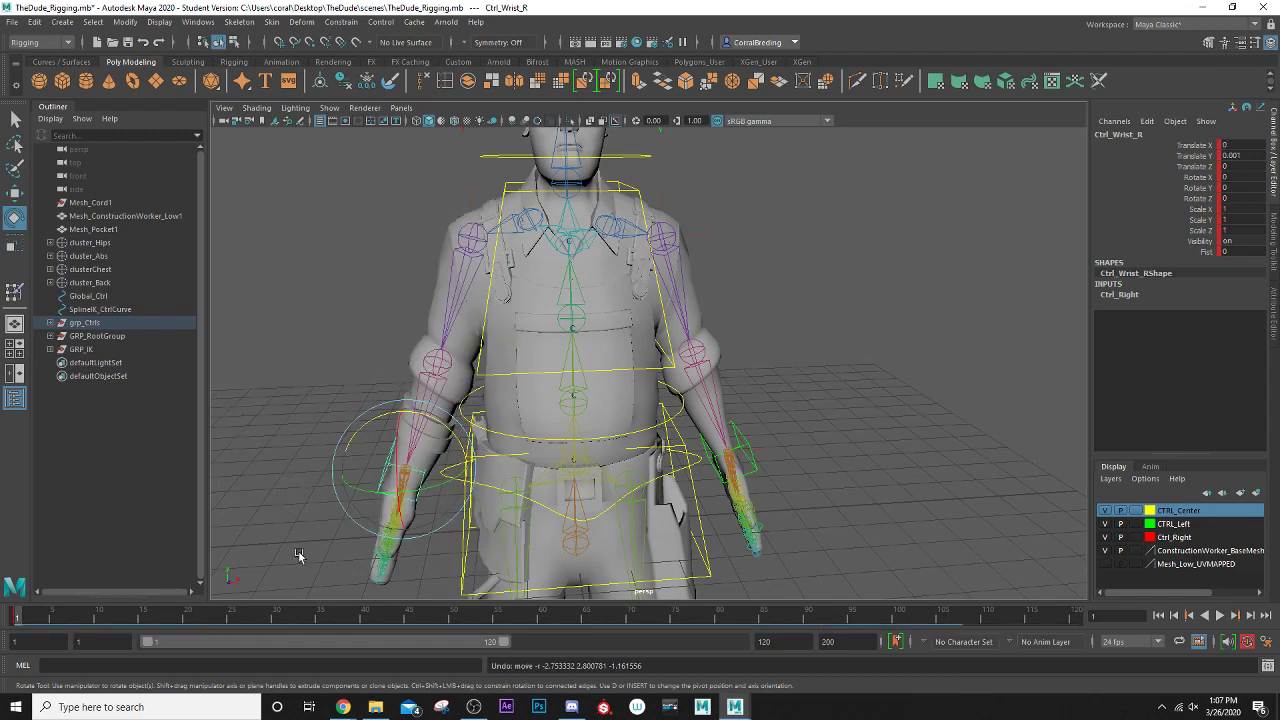
- At frame 20, raise Ctrl_Wrist_R to Translate X -2.774, Y 4.317, Z -1.486 and rotate it to -66.953 in Z, extending the right arm sideways
{"action": "left_click", "coordinate": [190, 622]}
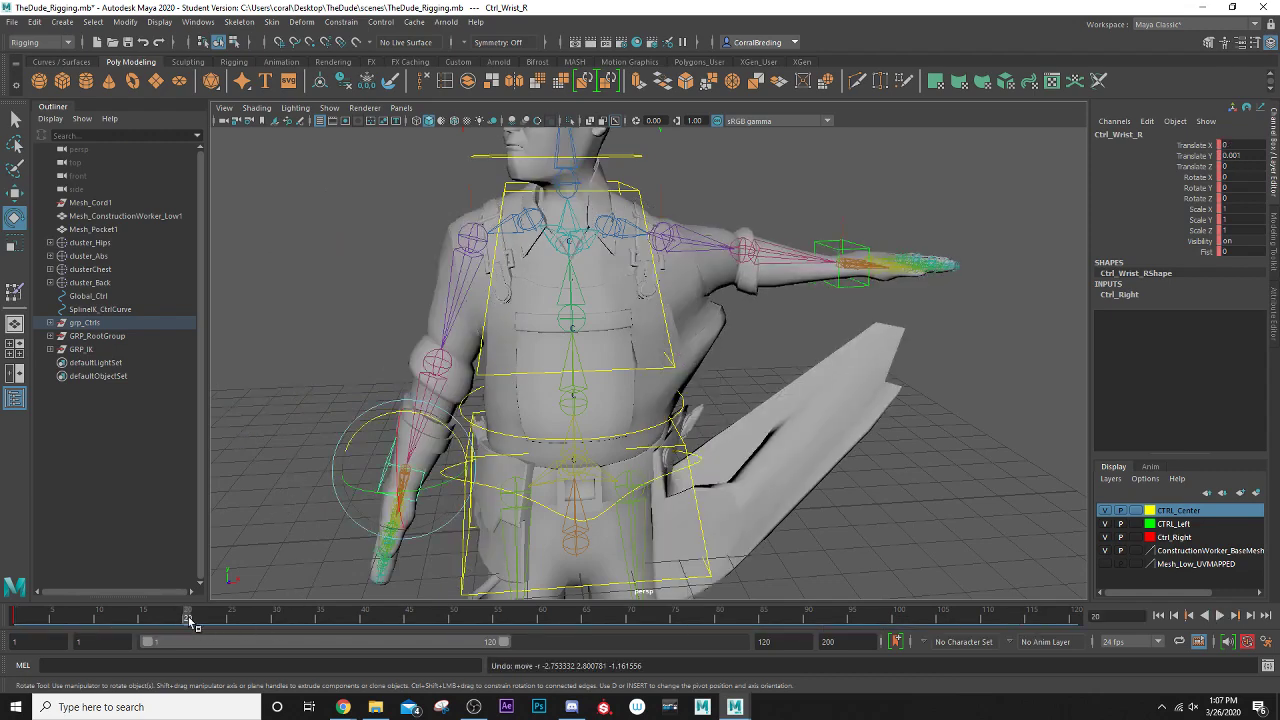
{"action": "key", "text": "w"}
{"action": "left_click_drag", "start_coordinate": [418, 468], "coordinate": [259, 271]}
{"action": "key", "text": "e"}
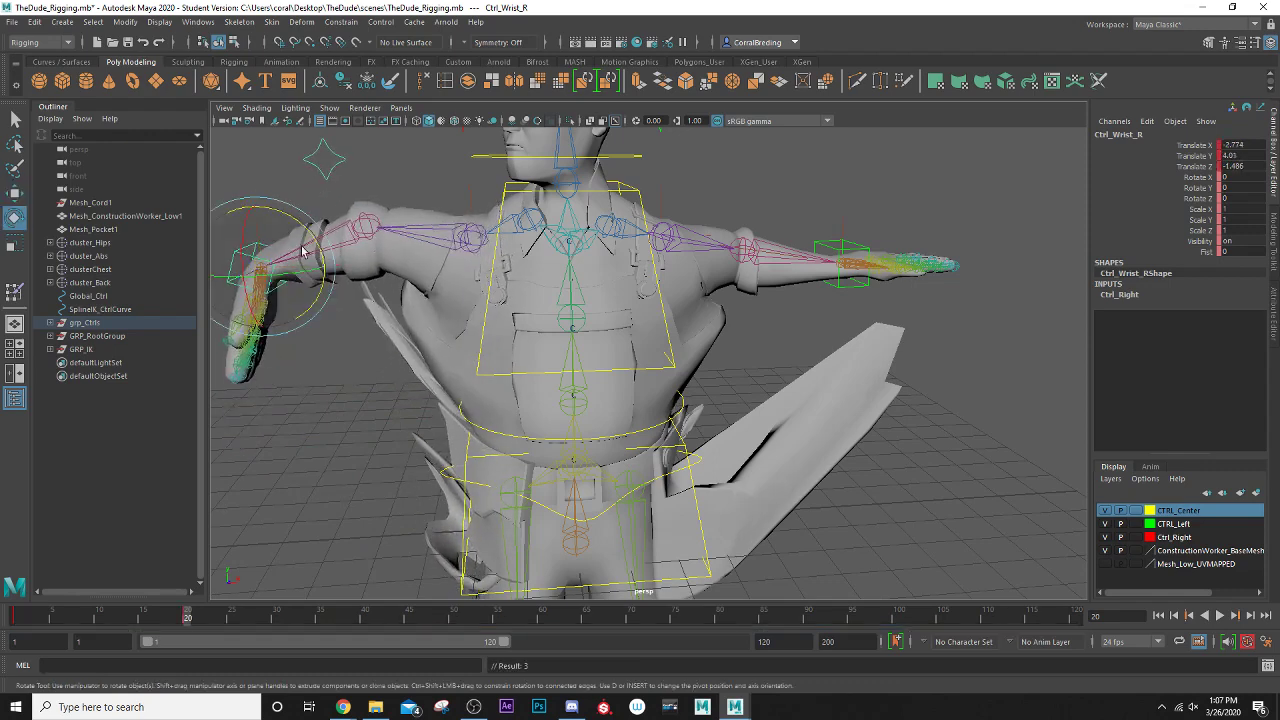
{"action": "left_click_drag", "start_coordinate": [298, 223], "coordinate": [320, 290]}
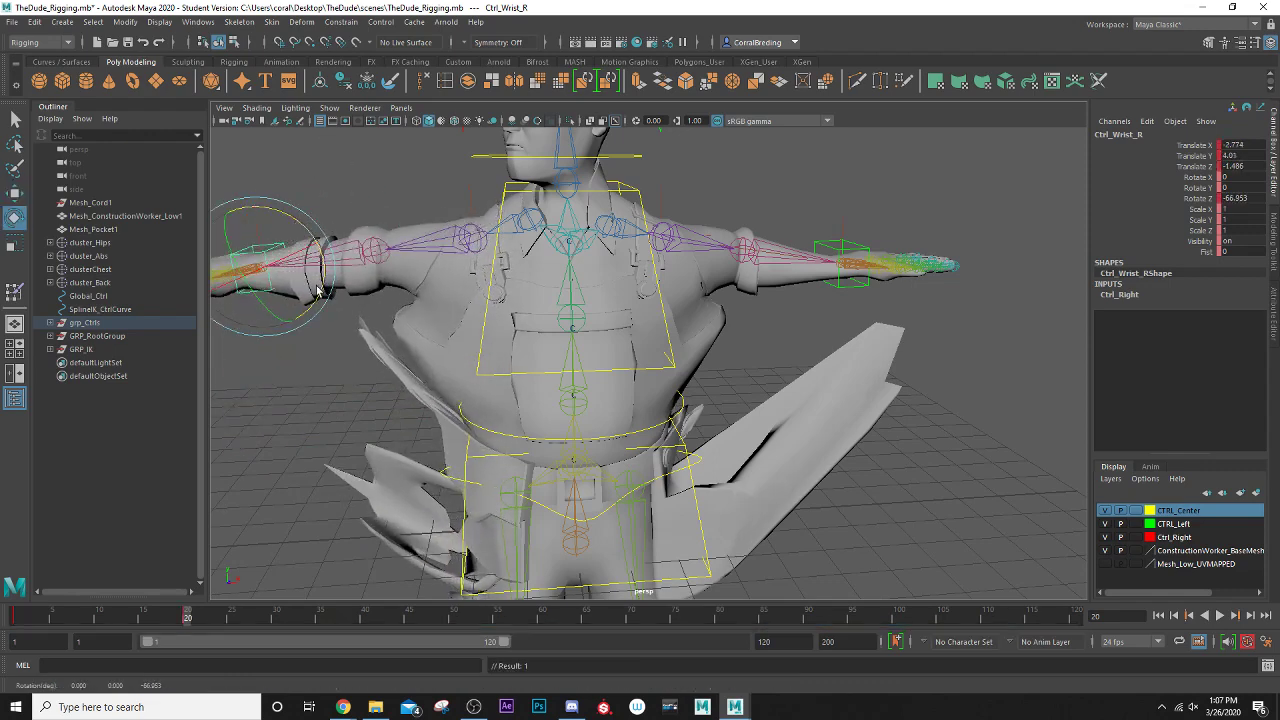
{"action": "scroll", "coordinate": [320, 290], "scroll_direction": "down", "scroll_amount": 4}
{"action": "key", "text": "w"}
{"action": "left_click_drag", "start_coordinate": [370, 248], "coordinate": [369, 236]}
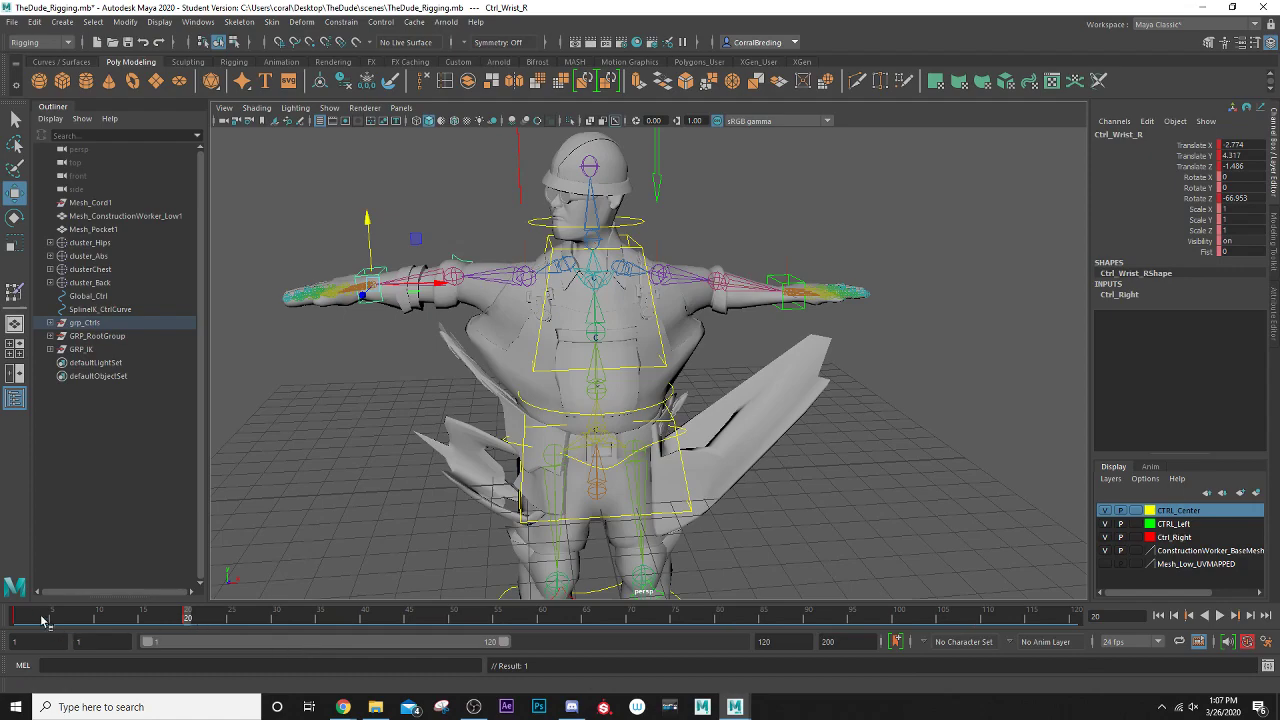
- Return to frame 1, select the worker mesh Mesh_Pocket1, and open the Paint Skin Weights tool settings
{"action": "mouse_move", "coordinate": [38, 618]}
{"action": "left_mouse_down"}
{"action": "mouse_move", "coordinate": [4, 620]}
{"action": "mouse_move", "coordinate": [172, 615]}
{"action": "mouse_move", "coordinate": [16, 618]}
{"action": "left_mouse_up"}
{"action": "scroll", "coordinate": [657, 354], "scroll_direction": "up", "scroll_amount": 5}
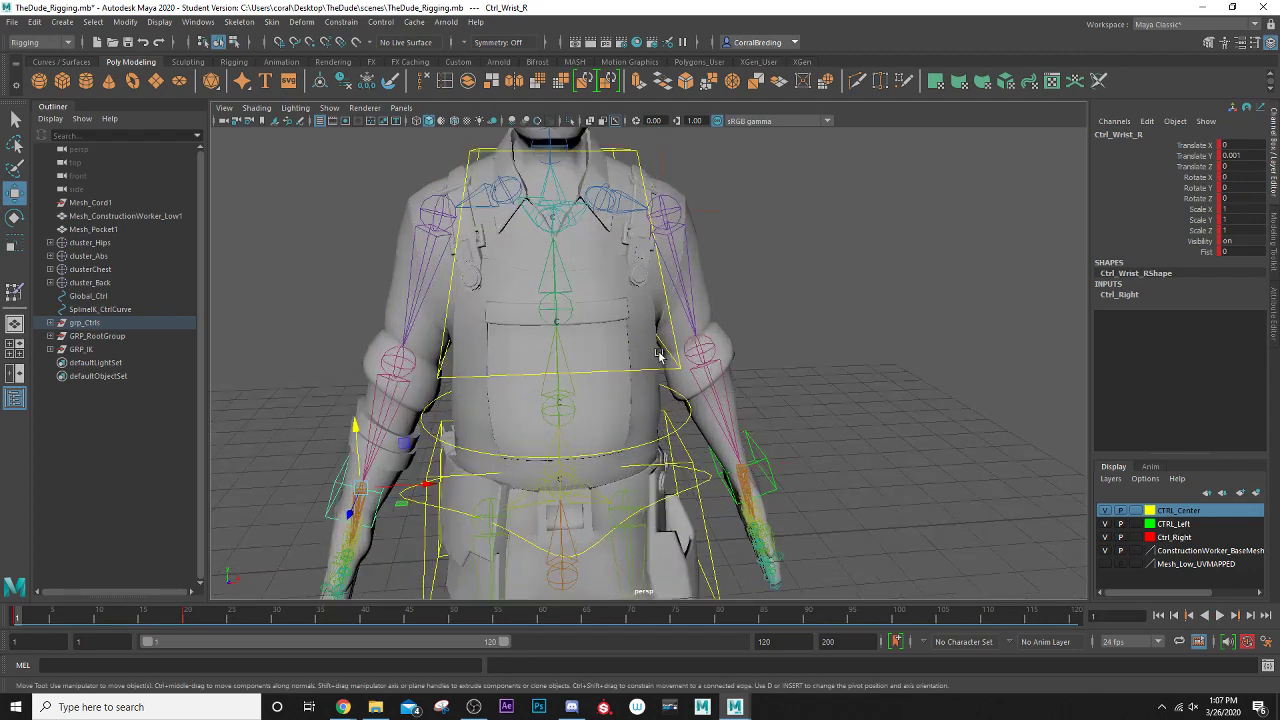
{"action": "left_click", "coordinate": [642, 362]}
{"action": "left_click_drag", "start_coordinate": [738, 484], "coordinate": [695, 478], "text": "alt"}
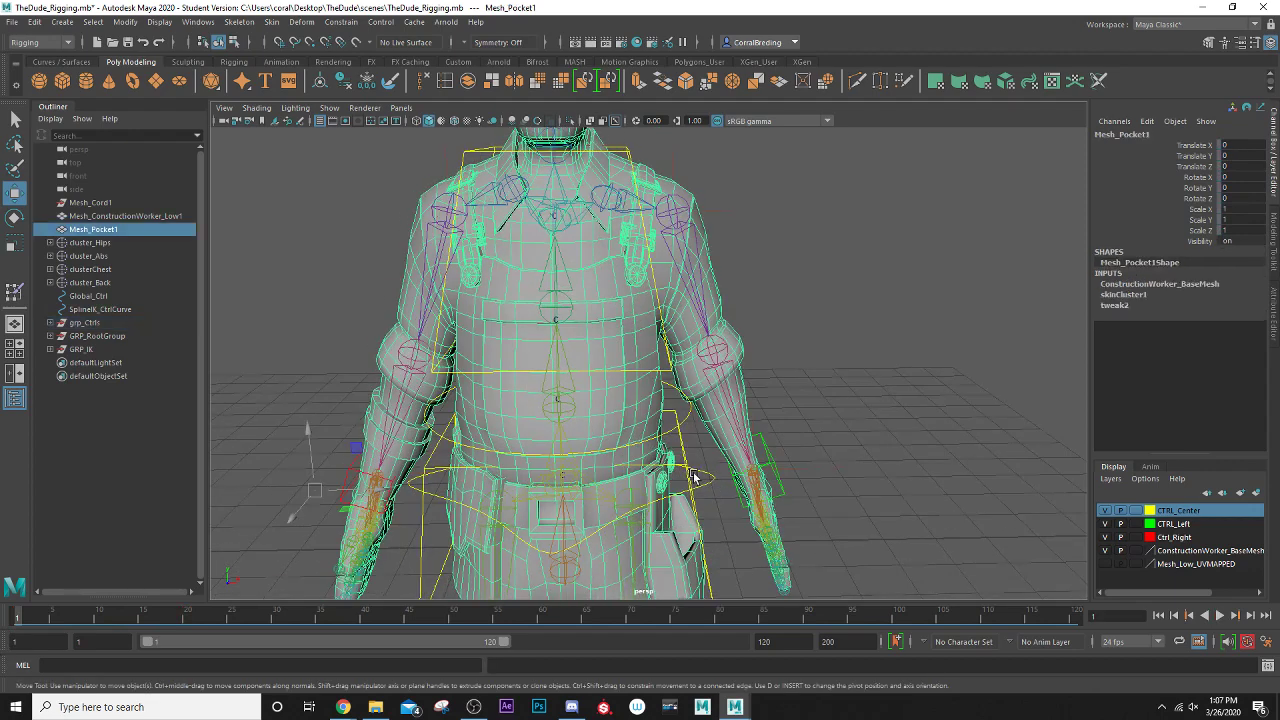
{"action": "left_click", "coordinate": [14, 291]}
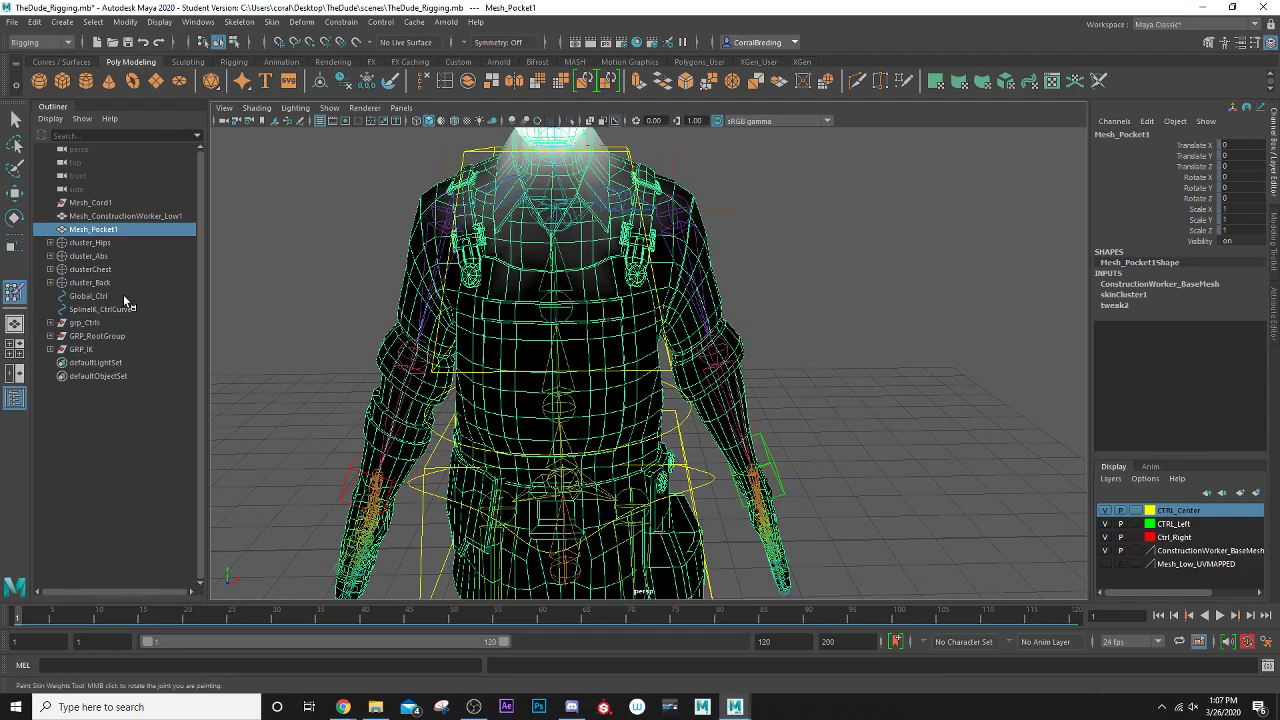
{"action": "double_click", "coordinate": [29, 297]}
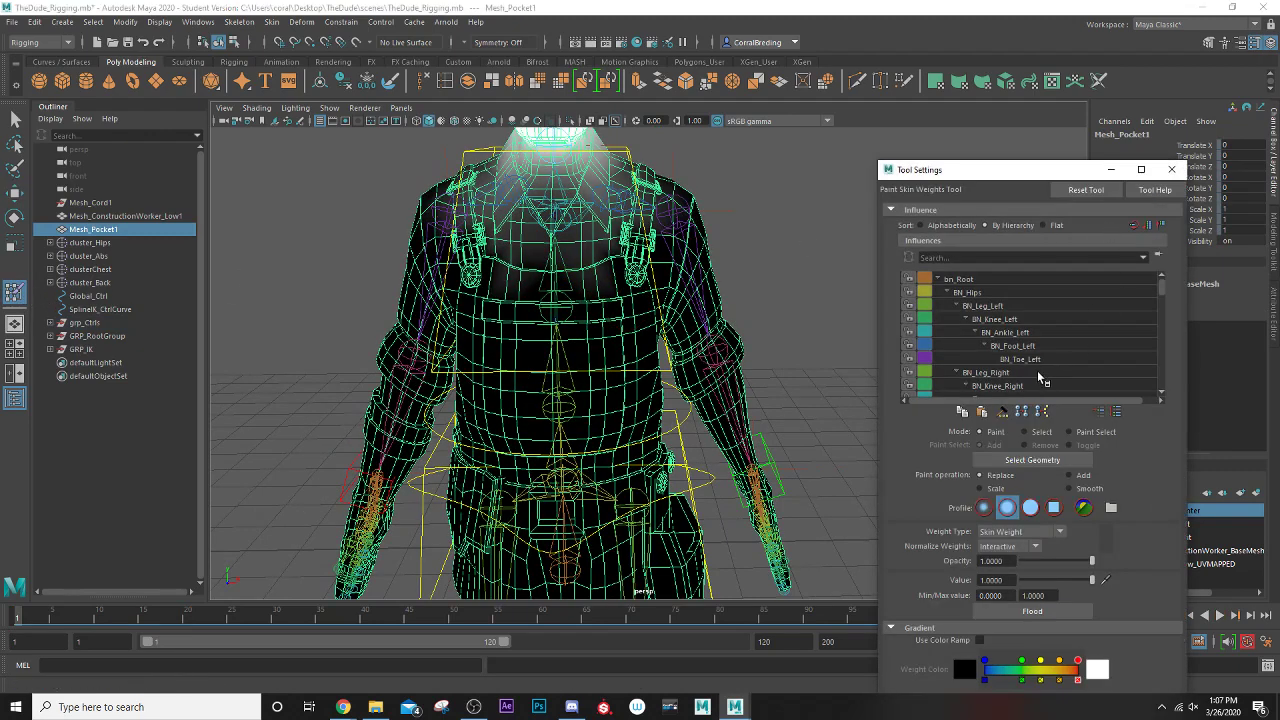
- Pick the left wrist joint, BN_Wrist_Left, as the influence to paint
{"action": "left_click_drag", "start_coordinate": [655, 421], "coordinate": [496, 352], "text": "alt"}
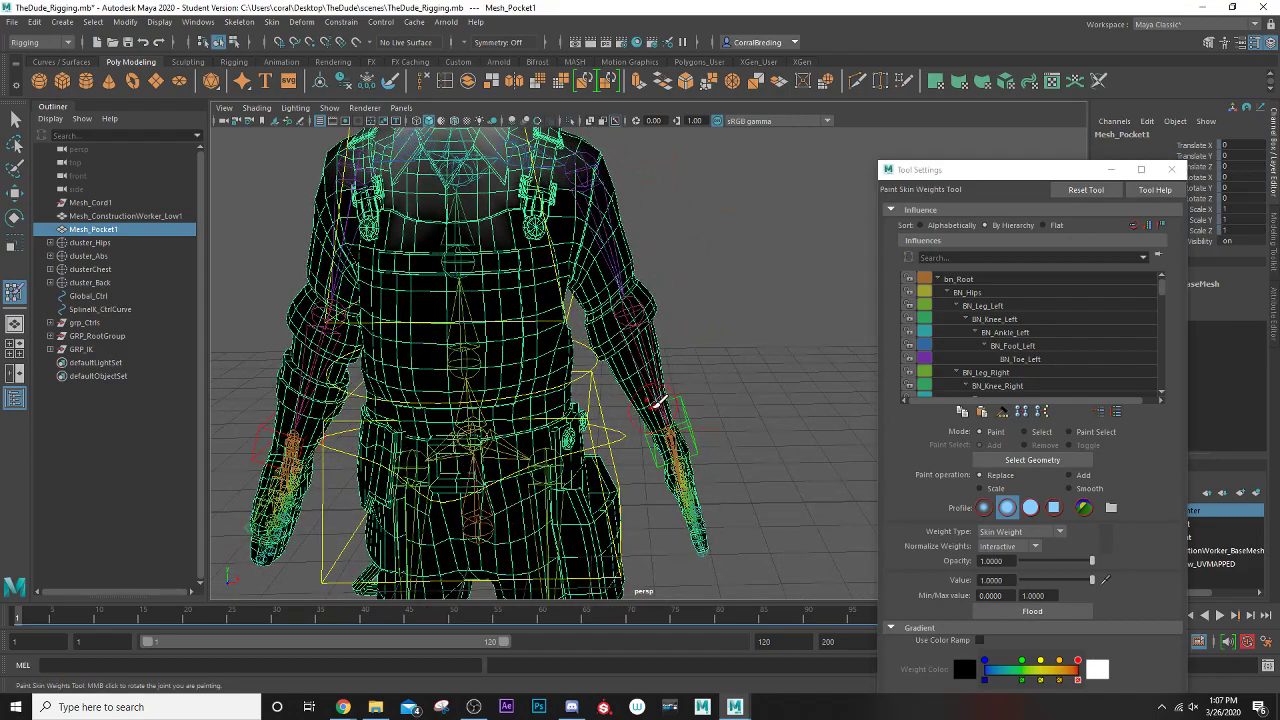
{"action": "left_click_drag", "start_coordinate": [658, 400], "coordinate": [548, 364], "text": "alt"}
{"action": "scroll", "coordinate": [654, 396], "scroll_direction": "down", "scroll_amount": 2}
{"action": "scroll", "coordinate": [666, 410], "scroll_direction": "up", "scroll_amount": 6}
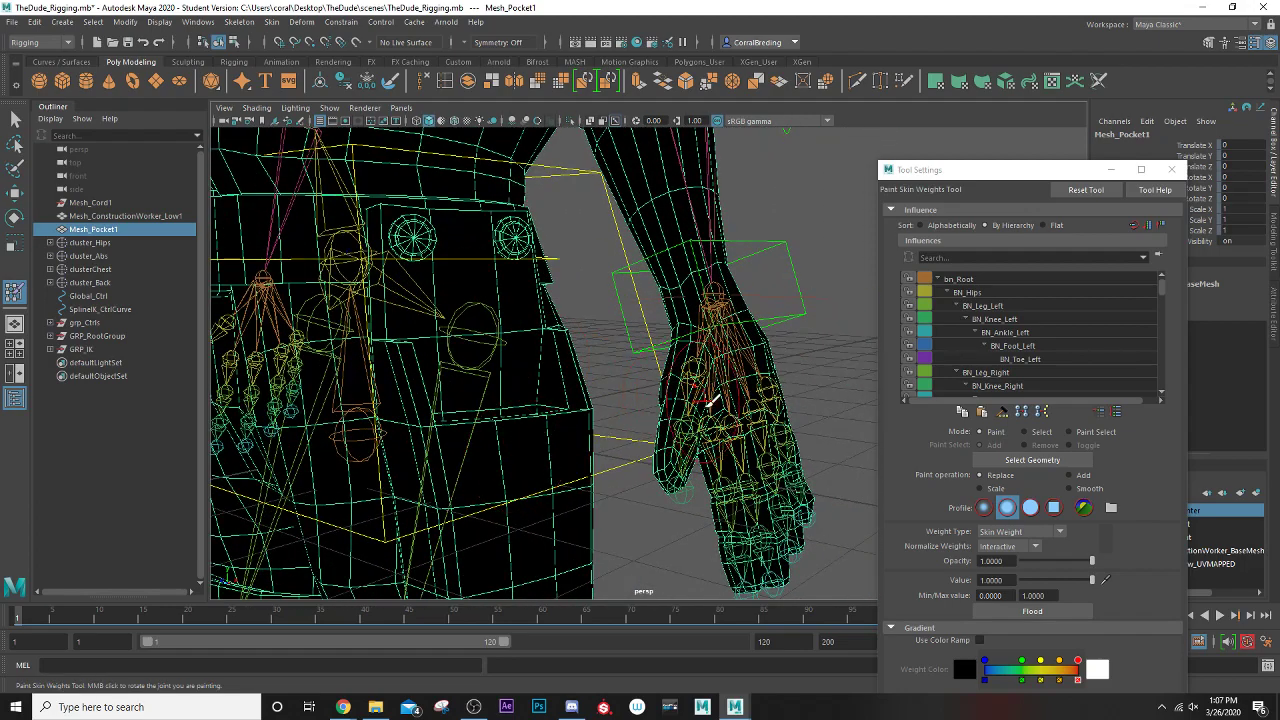
{"action": "right_click", "coordinate": [727, 342]}
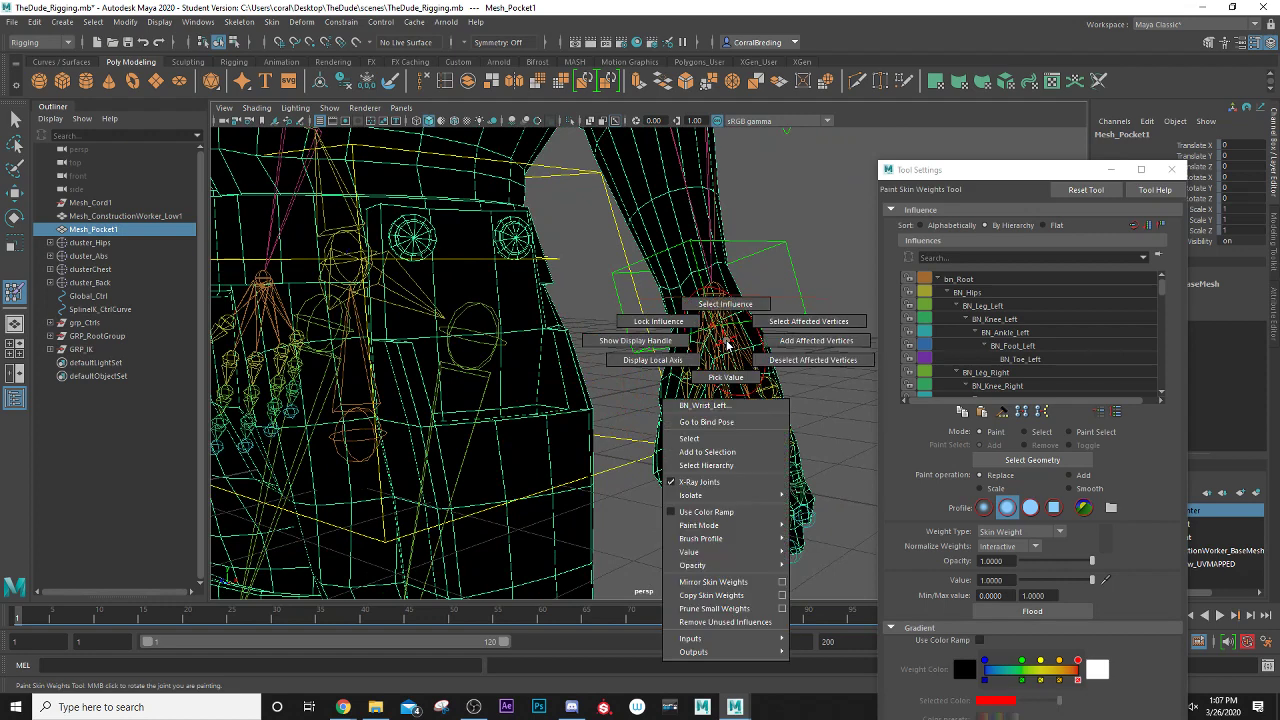
{"action": "left_click", "coordinate": [725, 304]}
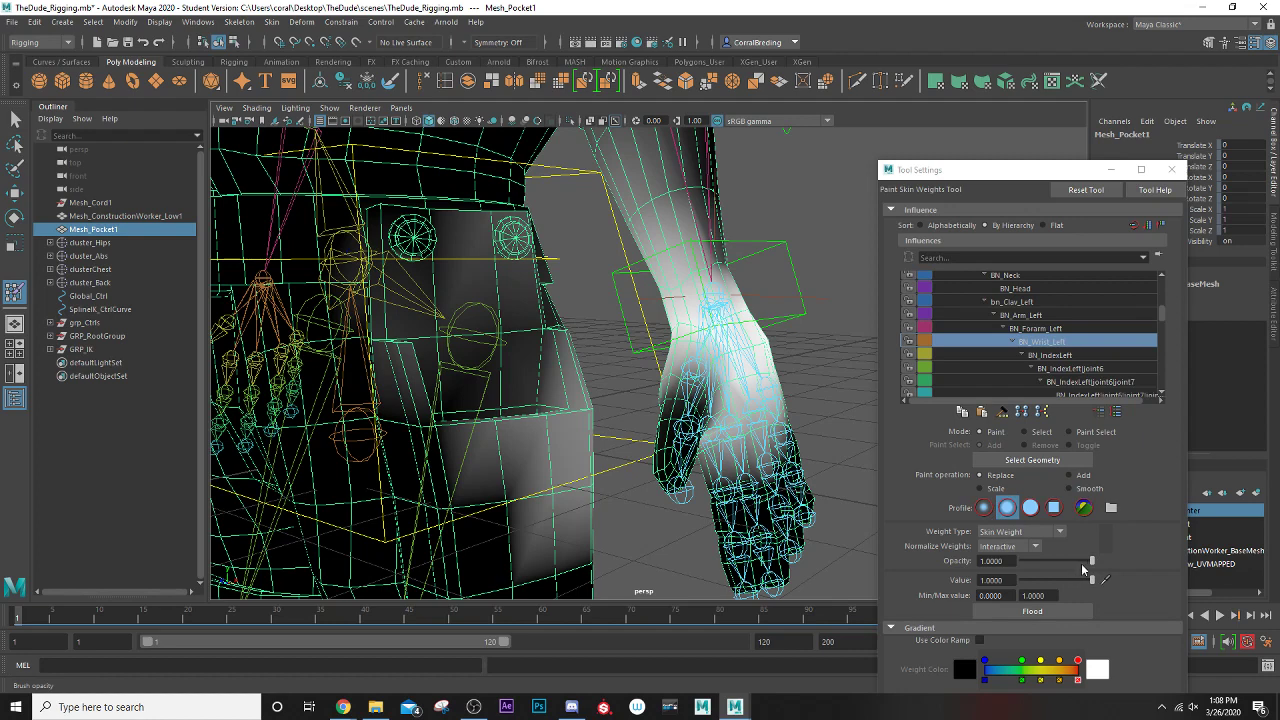
- Set the brush value to 0 and paint the BN_Wrist_Left influence off the left hip pouch and trouser side
{"action": "left_click_drag", "start_coordinate": [1092, 580], "coordinate": [1049, 587]}
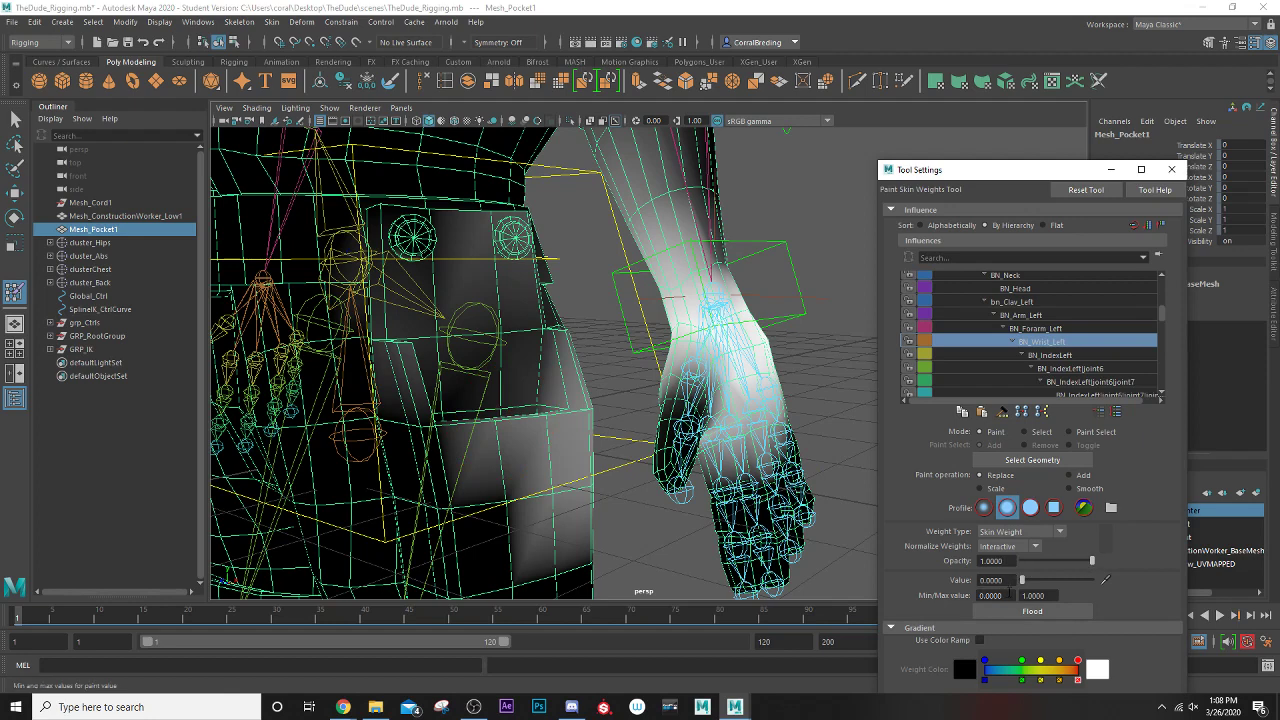
{"action": "left_click", "coordinate": [522, 500]}
{"action": "mouse_move", "coordinate": [522, 500]}
{"action": "left_mouse_down"}
{"action": "mouse_move", "coordinate": [531, 457]}
{"action": "mouse_move", "coordinate": [489, 449]}
{"action": "mouse_move", "coordinate": [531, 491]}
{"action": "mouse_move", "coordinate": [577, 482]}
{"action": "mouse_move", "coordinate": [563, 443]}
{"action": "mouse_move", "coordinate": [431, 363]}
{"action": "mouse_move", "coordinate": [432, 392]}
{"action": "left_mouse_up"}
{"action": "middle_click_drag", "start_coordinate": [432, 392], "coordinate": [423, 323], "text": "alt"}
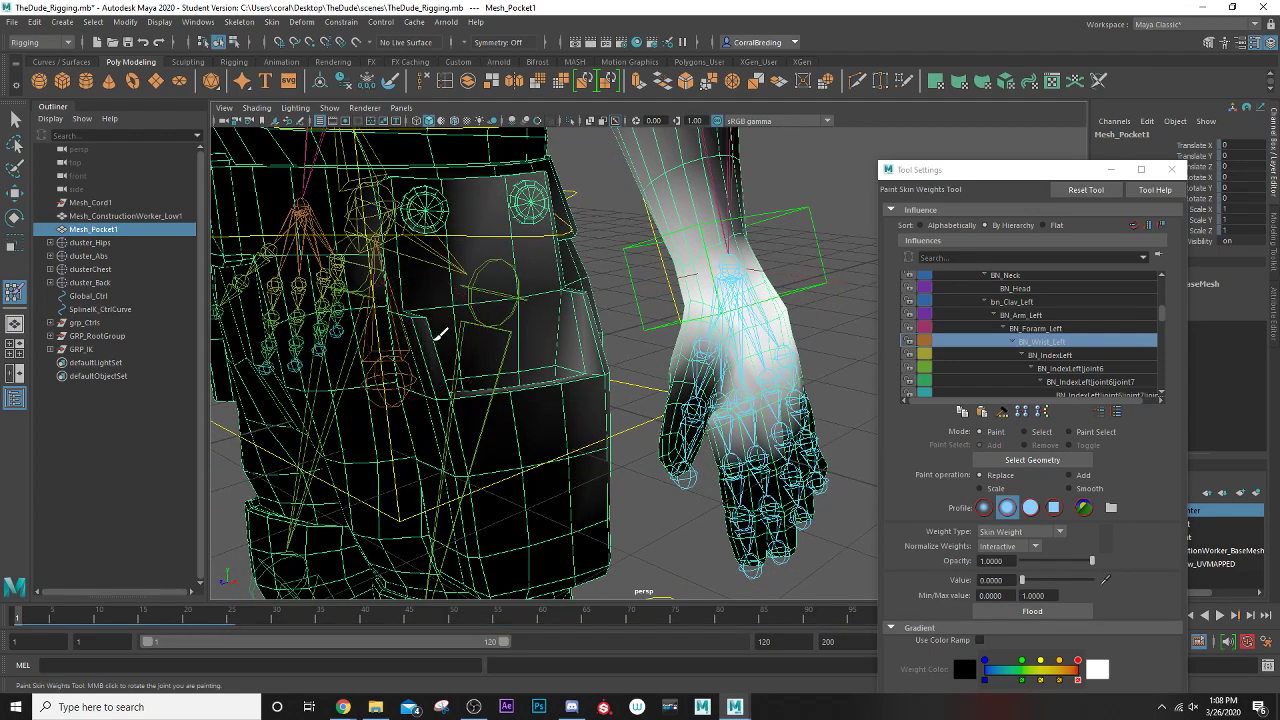
{"action": "mouse_move", "coordinate": [434, 224]}
{"action": "left_mouse_down"}
{"action": "mouse_move", "coordinate": [518, 172]}
{"action": "mouse_move", "coordinate": [542, 210]}
{"action": "mouse_move", "coordinate": [538, 181]}
{"action": "left_mouse_up"}
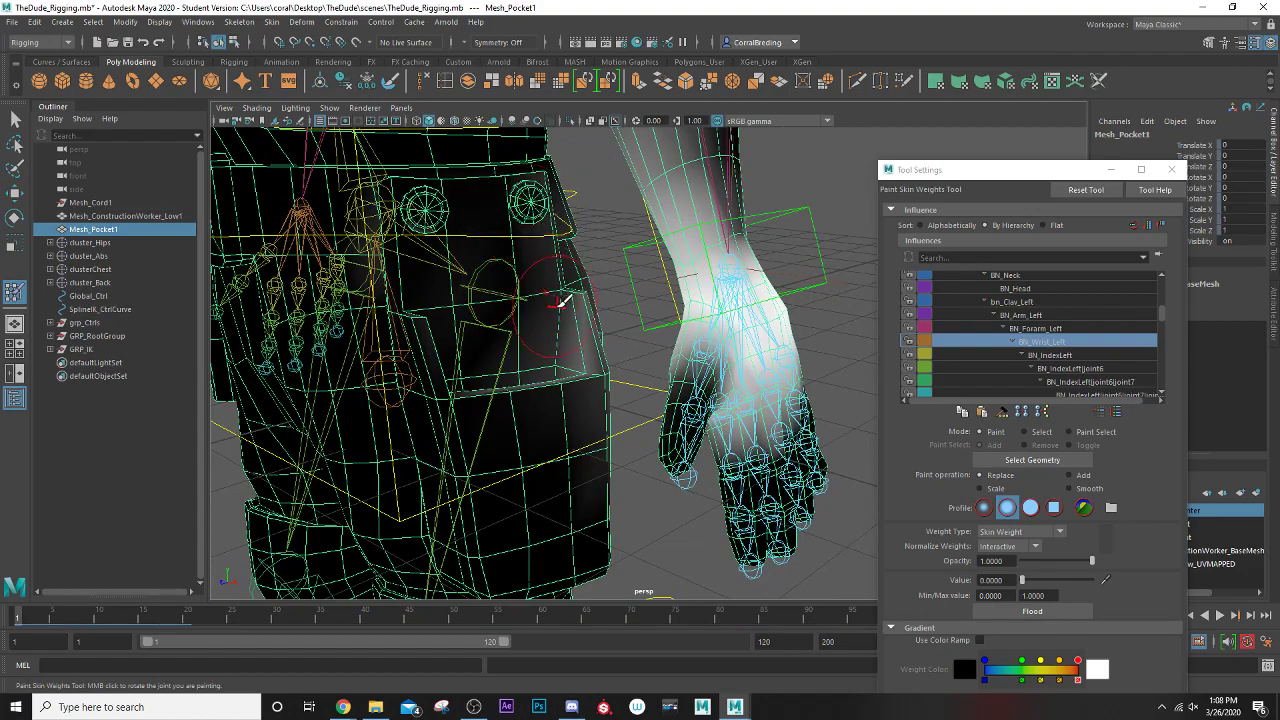
{"action": "mouse_move", "coordinate": [562, 300]}
{"action": "left_mouse_down"}
{"action": "mouse_move", "coordinate": [545, 395]}
{"action": "mouse_move", "coordinate": [552, 457]}
{"action": "mouse_move", "coordinate": [582, 435]}
{"action": "mouse_move", "coordinate": [500, 412]}
{"action": "mouse_move", "coordinate": [551, 514]}
{"action": "mouse_move", "coordinate": [793, 528]}
{"action": "left_mouse_up"}
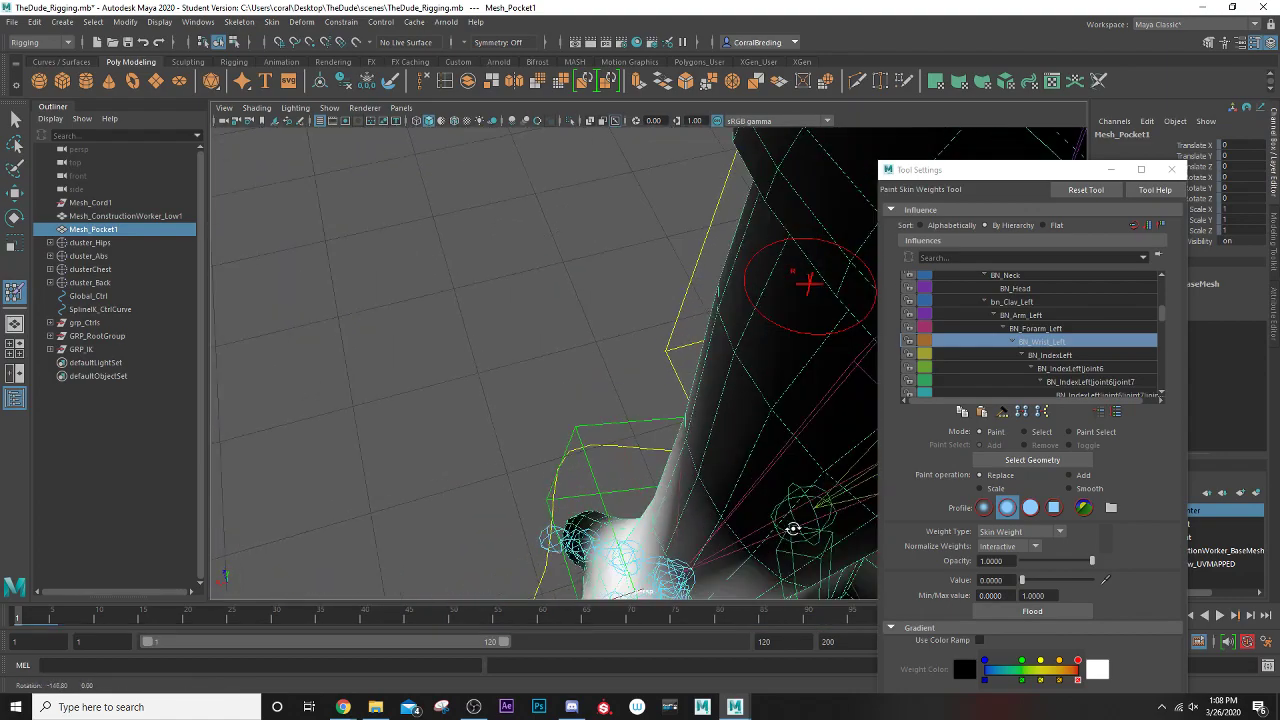
- Paint the remaining BN_Wrist_Left weight off the outer faces and underside of the left hip pouch with the brush at 0
{"action": "middle_click_drag", "start_coordinate": [793, 528], "coordinate": [578, 347], "text": "alt"}
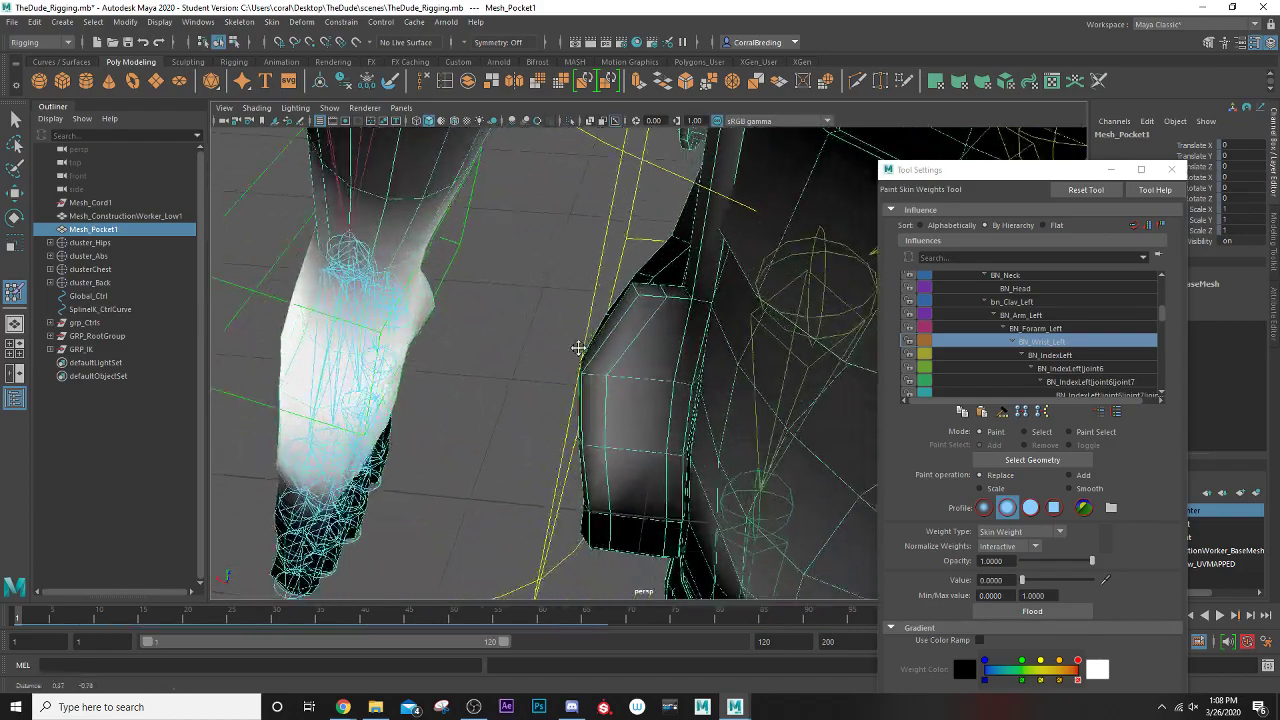
{"action": "mouse_move", "coordinate": [578, 347]}
{"action": "left_mouse_down", "text": "alt"}
{"action": "mouse_move", "coordinate": [557, 397]}
{"action": "mouse_move", "coordinate": [634, 350]}
{"action": "left_mouse_up", "text": "alt"}
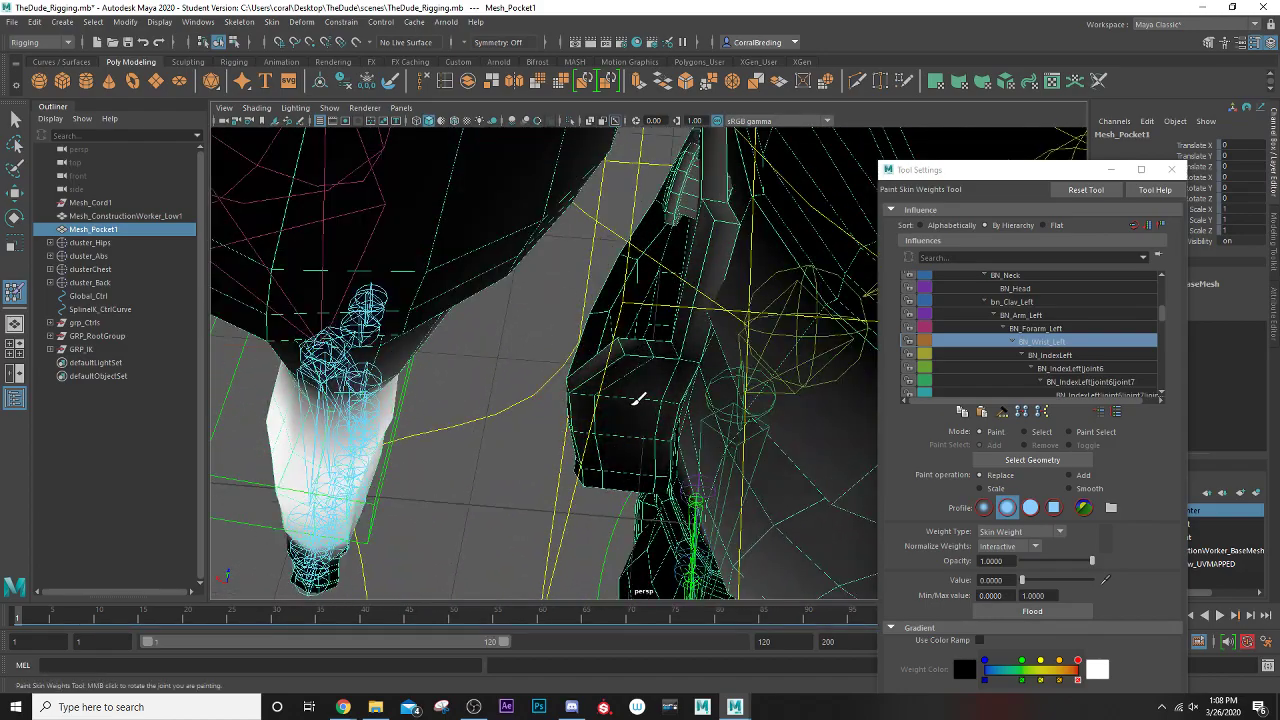
{"action": "mouse_move", "coordinate": [652, 441]}
{"action": "left_mouse_down", "text": "alt"}
{"action": "mouse_move", "coordinate": [829, 424]}
{"action": "mouse_move", "coordinate": [975, 463]}
{"action": "mouse_move", "coordinate": [722, 462]}
{"action": "left_mouse_up", "text": "alt"}
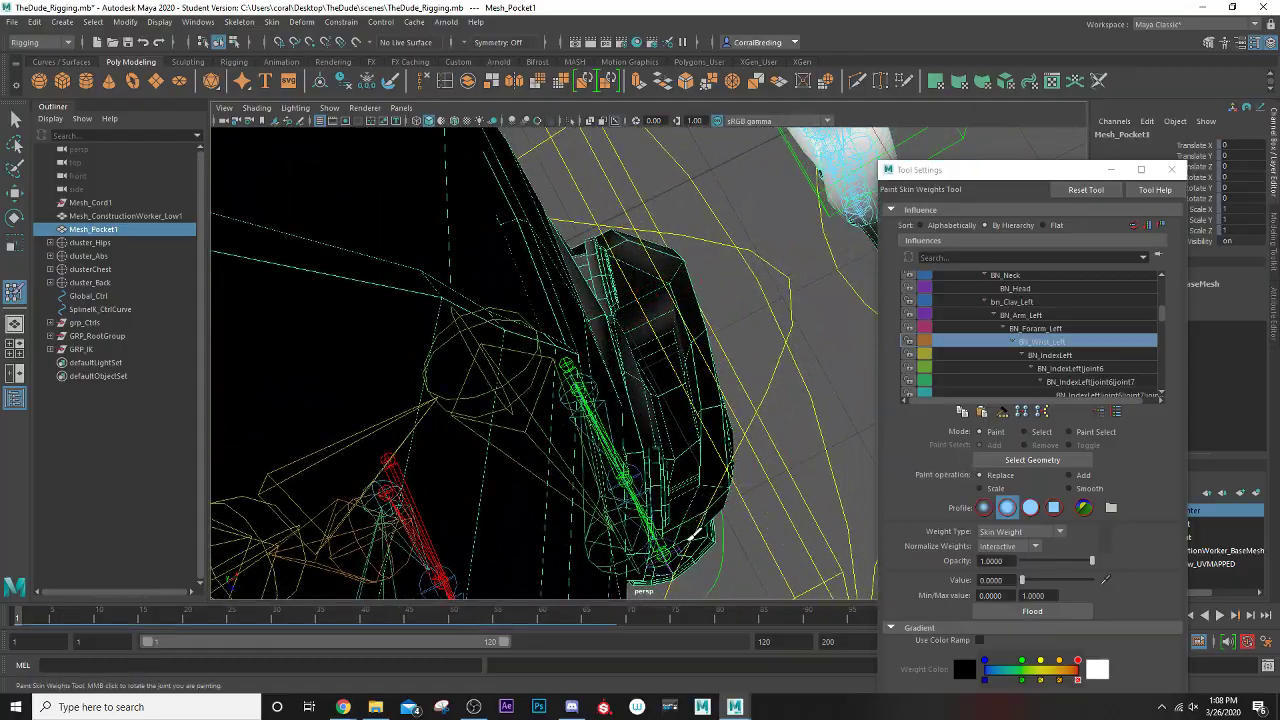
{"action": "mouse_move", "coordinate": [690, 537]}
{"action": "left_mouse_down", "text": "alt"}
{"action": "mouse_move", "coordinate": [634, 418]}
{"action": "mouse_move", "coordinate": [547, 444]}
{"action": "mouse_move", "coordinate": [414, 403]}
{"action": "mouse_move", "coordinate": [337, 414]}
{"action": "mouse_move", "coordinate": [645, 338]}
{"action": "left_mouse_up", "text": "alt"}
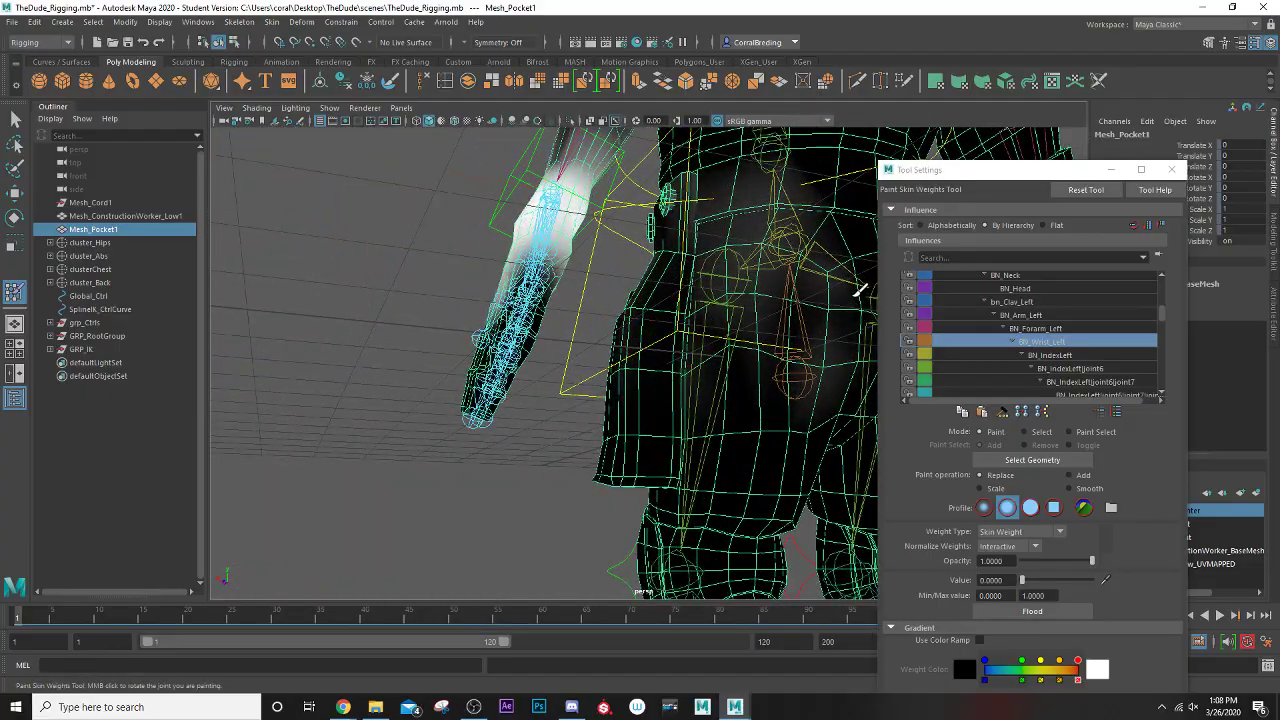
- Paint the BN_Wrist_Left influence off the seat of the trousers and the left belt area around the round fasteners
{"action": "left_click_drag", "start_coordinate": [857, 286], "coordinate": [729, 443], "text": "alt"}
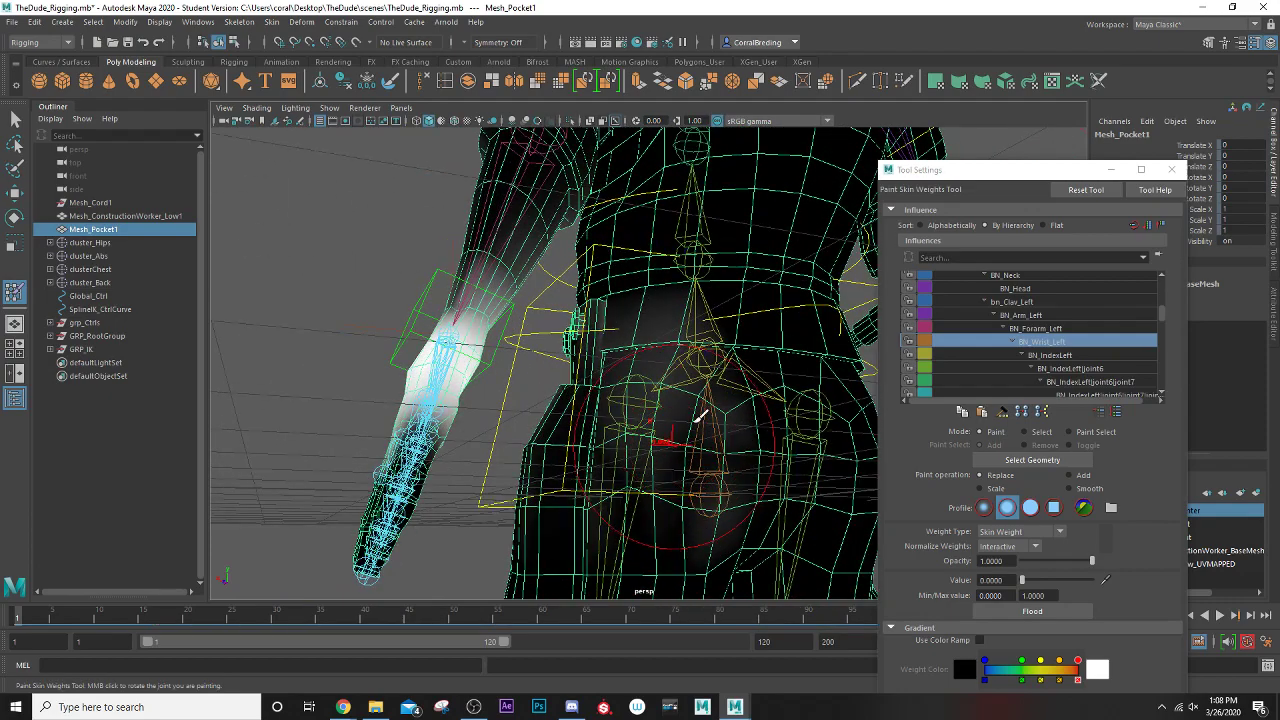
{"action": "mouse_move", "coordinate": [695, 512]}
{"action": "left_mouse_down", "text": "alt"}
{"action": "mouse_move", "coordinate": [632, 384]}
{"action": "mouse_move", "coordinate": [583, 350]}
{"action": "left_mouse_up", "text": "alt"}
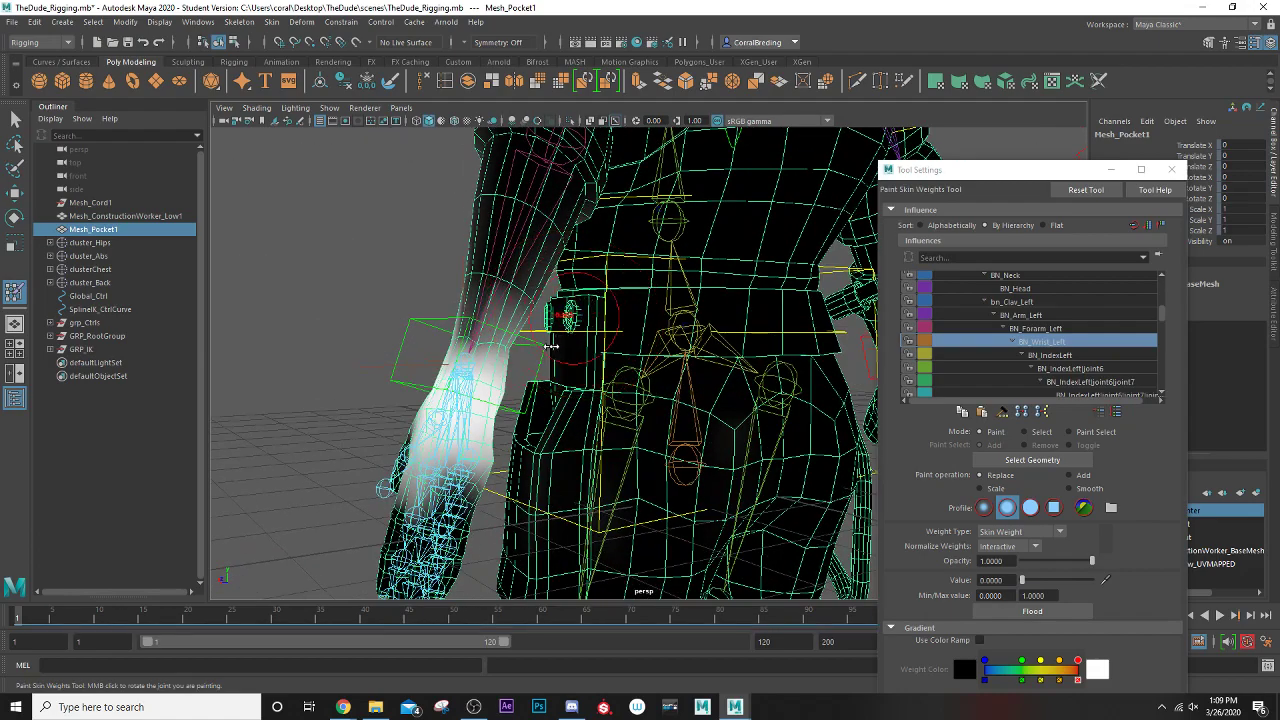
{"action": "left_click_drag", "start_coordinate": [590, 303], "coordinate": [660, 318], "text": "alt"}
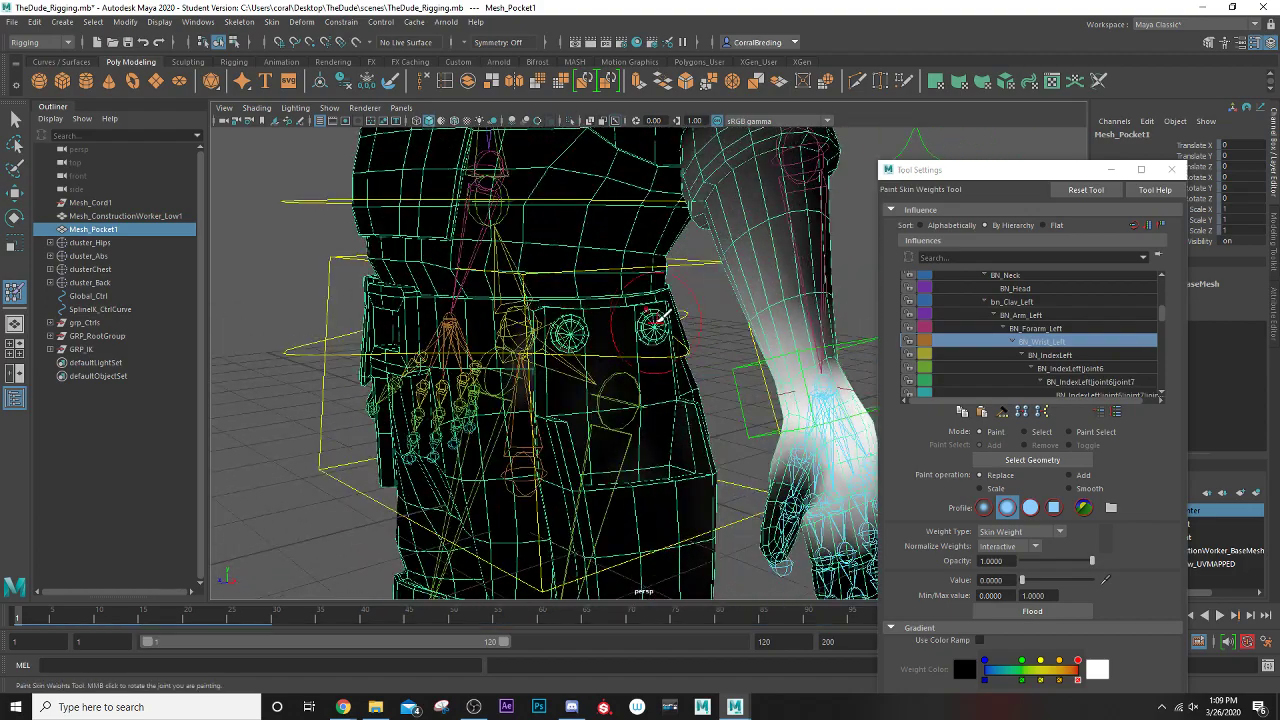
{"action": "mouse_move", "coordinate": [558, 338]}
{"action": "left_mouse_down", "text": "alt"}
{"action": "mouse_move", "coordinate": [562, 352]}
{"action": "mouse_move", "coordinate": [686, 352]}
{"action": "left_mouse_up", "text": "alt"}
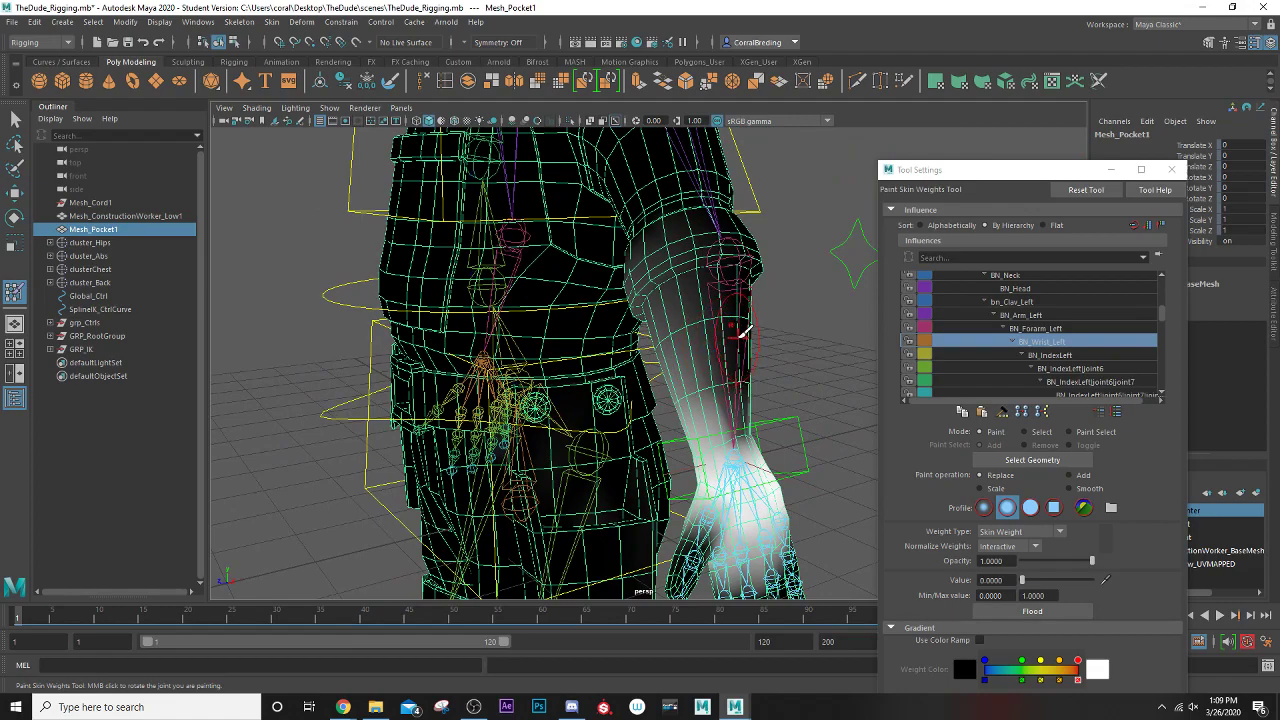
- Pick the left forearm joint, BN_Forarm_Left, as the influence to paint and lock the BN_Wrist_Left weights
{"action": "right_click_drag", "start_coordinate": [740, 336], "coordinate": [737, 301]}
{"action": "middle_click_drag", "start_coordinate": [543, 401], "coordinate": [603, 413]}
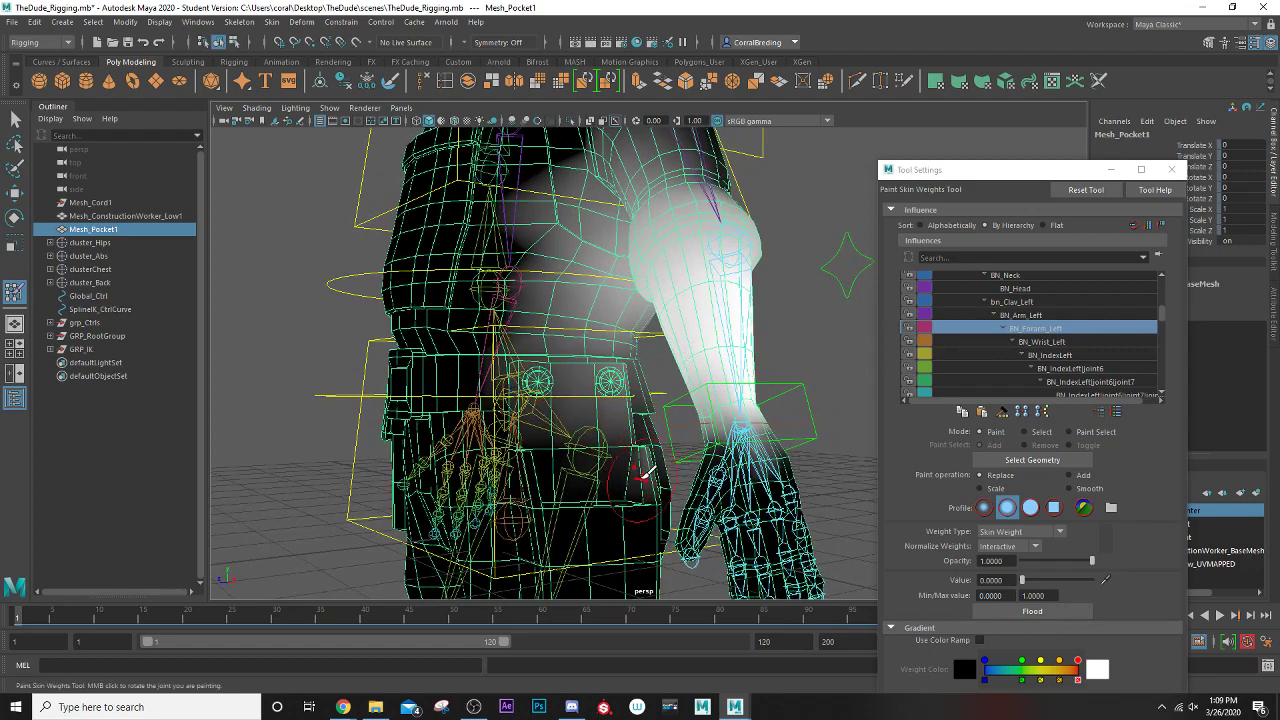
{"action": "left_click_drag", "start_coordinate": [641, 477], "coordinate": [656, 505], "text": "alt"}
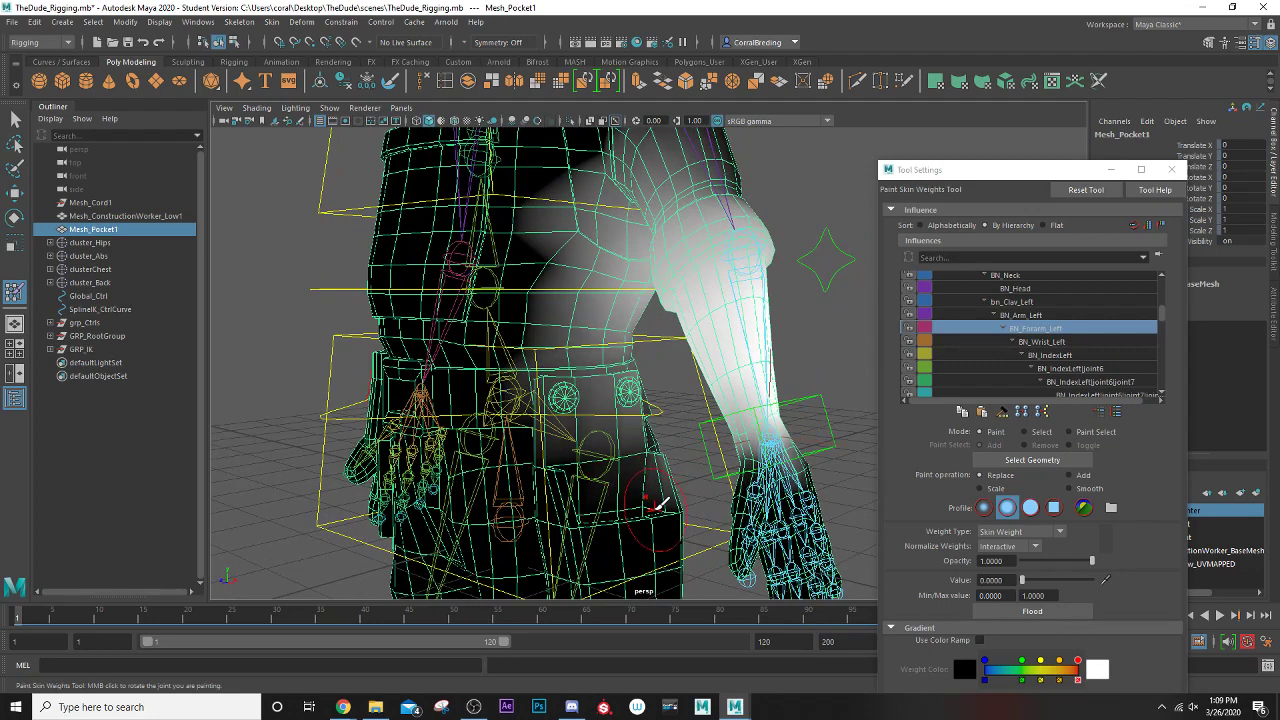
{"action": "left_click", "coordinate": [909, 342]}
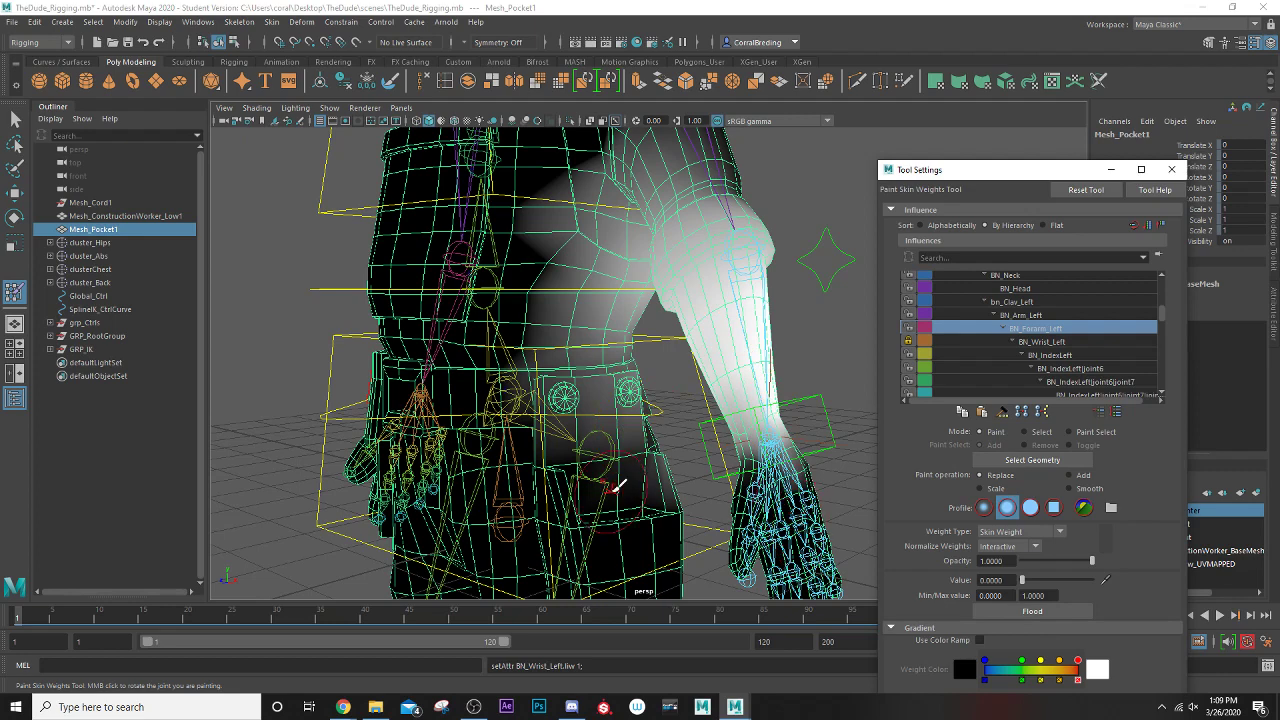
- Paint the BN_Forarm_Left influence off the left hip, pouch and belt area at value 0
{"action": "left_click", "coordinate": [660, 437]}
{"action": "mouse_move", "coordinate": [620, 448]}
{"action": "left_mouse_down"}
{"action": "mouse_move", "coordinate": [548, 370]}
{"action": "mouse_move", "coordinate": [618, 402]}
{"action": "mouse_move", "coordinate": [583, 378]}
{"action": "mouse_move", "coordinate": [590, 364]}
{"action": "left_mouse_up"}
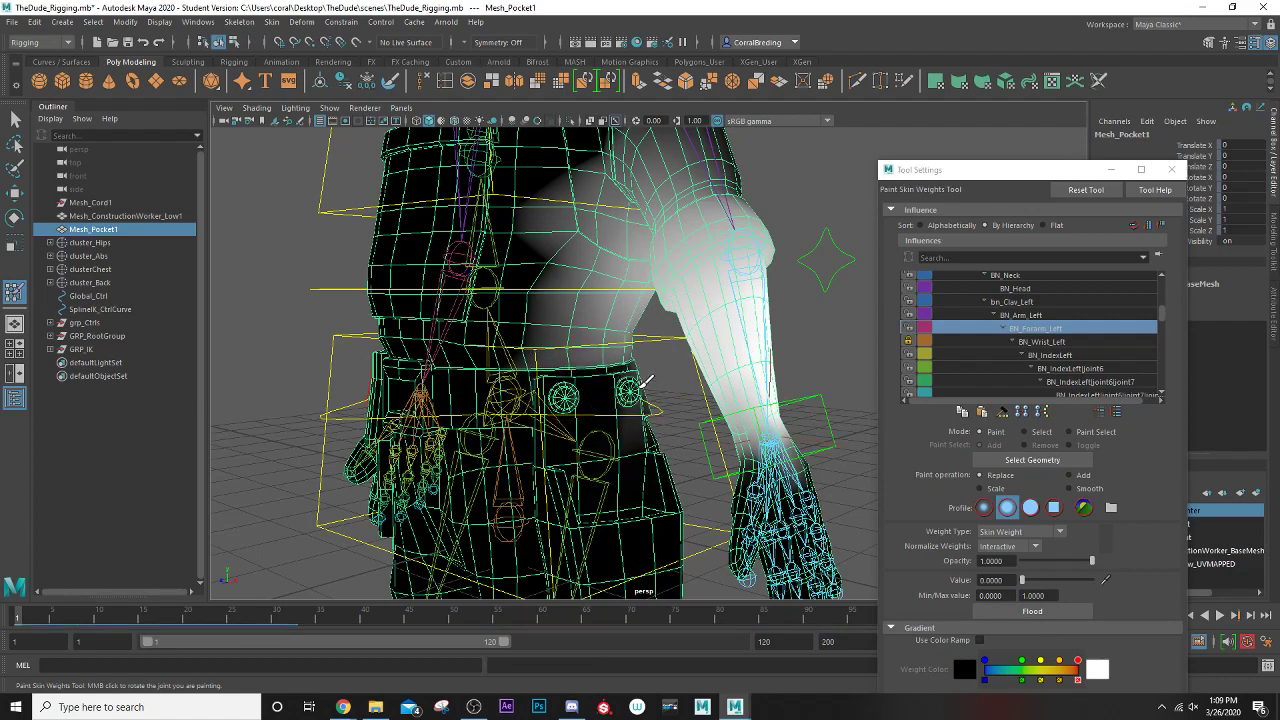
{"action": "left_click_drag", "start_coordinate": [658, 392], "coordinate": [598, 402], "text": "alt"}
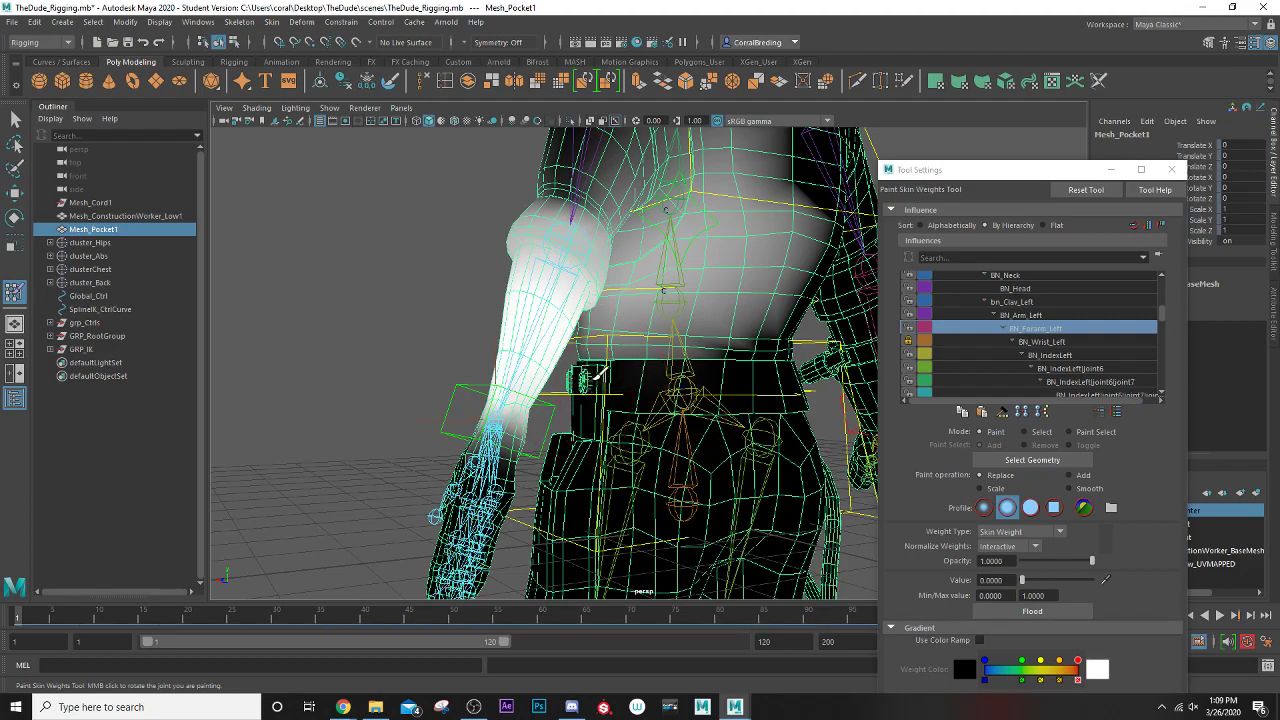
{"action": "left_click_drag", "start_coordinate": [600, 373], "coordinate": [555, 366], "text": "alt"}
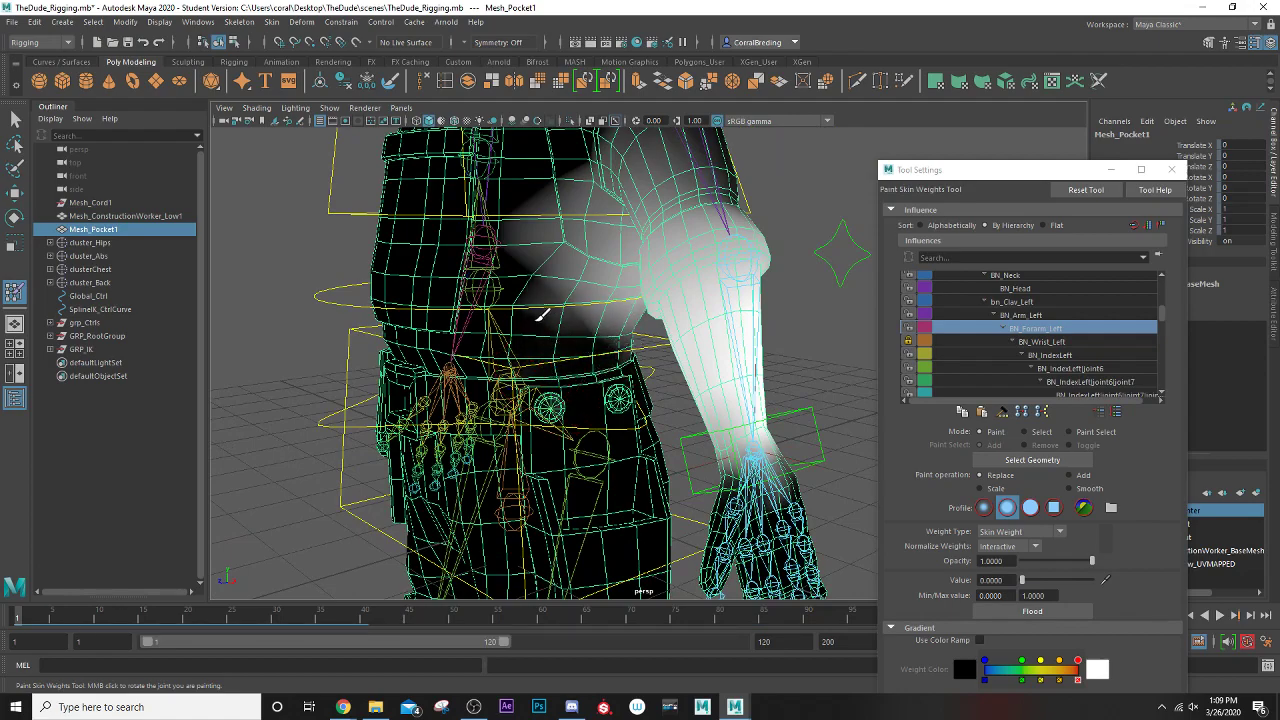
- Paint the BN_Forarm_Left influence off the lower and upper back of the shirt at value 0
{"action": "left_click_drag", "start_coordinate": [607, 339], "coordinate": [625, 323], "text": "alt"}
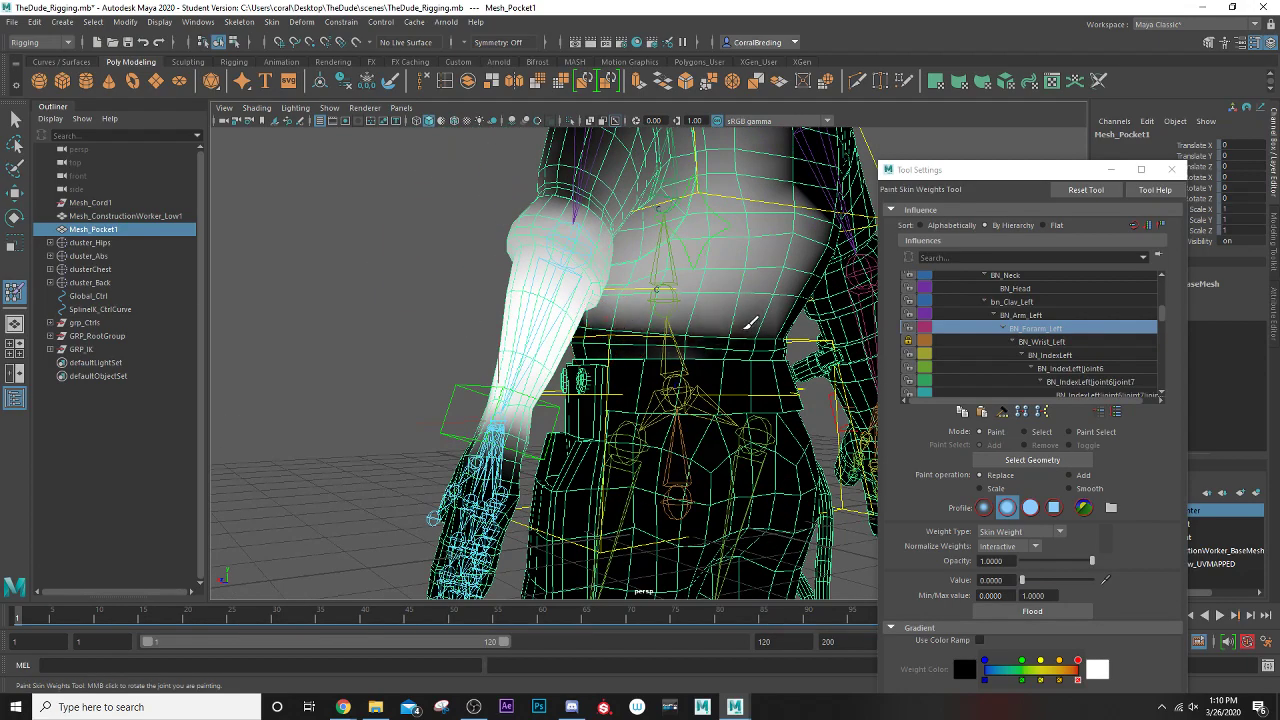
{"action": "left_click_drag", "start_coordinate": [750, 323], "coordinate": [605, 412], "text": "alt"}
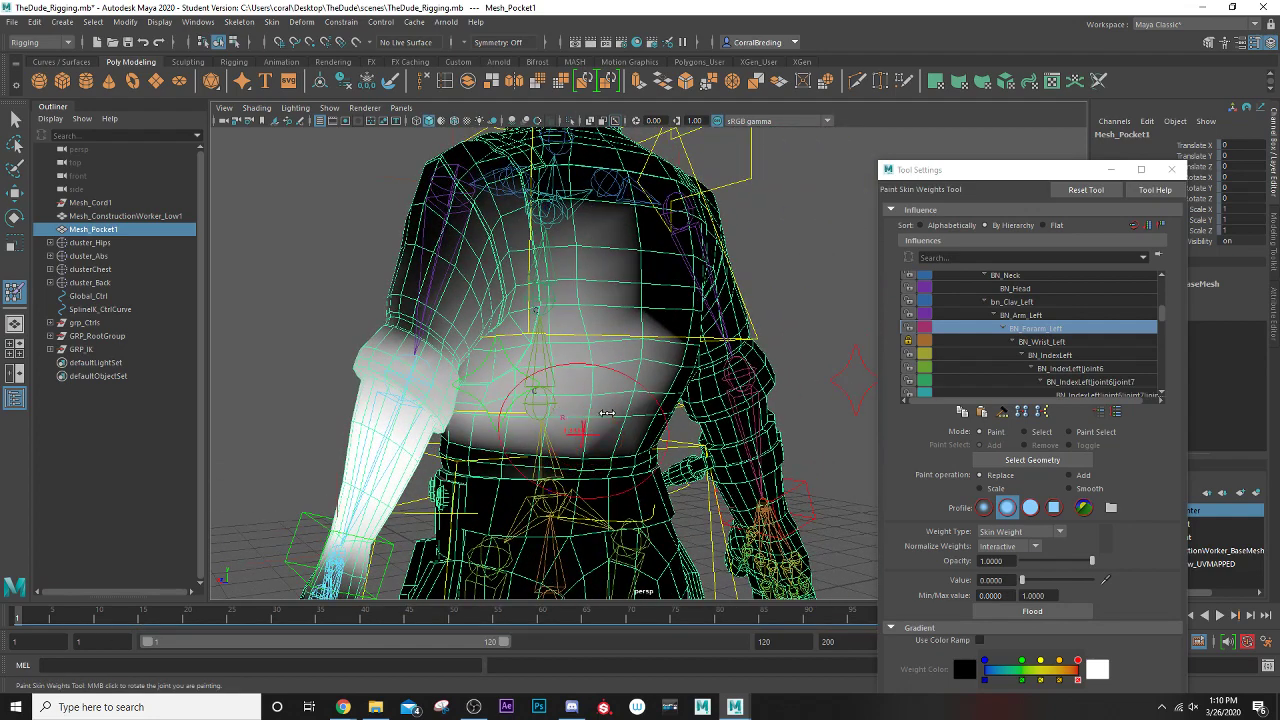
{"action": "mouse_move", "coordinate": [601, 238]}
{"action": "left_mouse_down"}
{"action": "mouse_move", "coordinate": [627, 400]}
{"action": "mouse_move", "coordinate": [598, 326]}
{"action": "mouse_move", "coordinate": [549, 415]}
{"action": "mouse_move", "coordinate": [575, 358]}
{"action": "left_mouse_up"}
{"action": "scroll", "coordinate": [507, 448], "scroll_direction": "up", "scroll_amount": 3}
{"action": "mouse_move", "coordinate": [508, 437]}
{"action": "left_mouse_down", "text": "alt"}
{"action": "mouse_move", "coordinate": [568, 437]}
{"action": "mouse_move", "coordinate": [500, 453]}
{"action": "left_mouse_up", "text": "alt"}
{"action": "mouse_move", "coordinate": [537, 357]}
{"action": "left_mouse_down"}
{"action": "mouse_move", "coordinate": [486, 429]}
{"action": "mouse_move", "coordinate": [491, 409]}
{"action": "mouse_move", "coordinate": [458, 441]}
{"action": "mouse_move", "coordinate": [466, 400]}
{"action": "mouse_move", "coordinate": [350, 443]}
{"action": "mouse_move", "coordinate": [509, 449]}
{"action": "mouse_move", "coordinate": [497, 463]}
{"action": "mouse_move", "coordinate": [711, 390]}
{"action": "mouse_move", "coordinate": [680, 401]}
{"action": "mouse_move", "coordinate": [603, 329]}
{"action": "left_mouse_up"}
{"action": "middle_click_drag", "start_coordinate": [600, 331], "coordinate": [555, 406], "text": "alt"}
{"action": "mouse_move", "coordinate": [555, 406]}
{"action": "left_mouse_down"}
{"action": "mouse_move", "coordinate": [577, 337]}
{"action": "mouse_move", "coordinate": [634, 349]}
{"action": "mouse_move", "coordinate": [672, 415]}
{"action": "mouse_move", "coordinate": [491, 420]}
{"action": "mouse_move", "coordinate": [500, 457]}
{"action": "mouse_move", "coordinate": [493, 425]}
{"action": "mouse_move", "coordinate": [571, 437]}
{"action": "mouse_move", "coordinate": [586, 423]}
{"action": "left_mouse_up"}
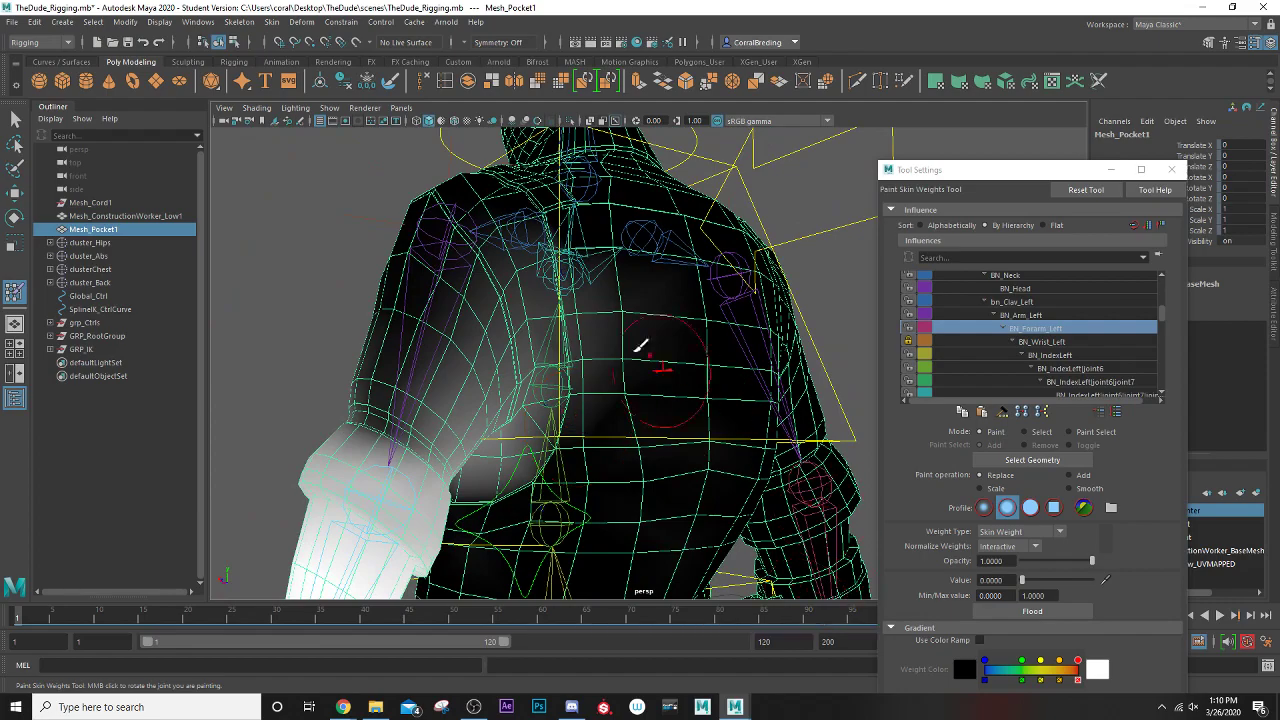
{"action": "mouse_move", "coordinate": [620, 352]}
{"action": "left_mouse_down"}
{"action": "mouse_move", "coordinate": [586, 315]}
{"action": "mouse_move", "coordinate": [556, 324]}
{"action": "left_mouse_up"}
{"action": "scroll", "coordinate": [558, 338], "scroll_direction": "up", "scroll_amount": 2}
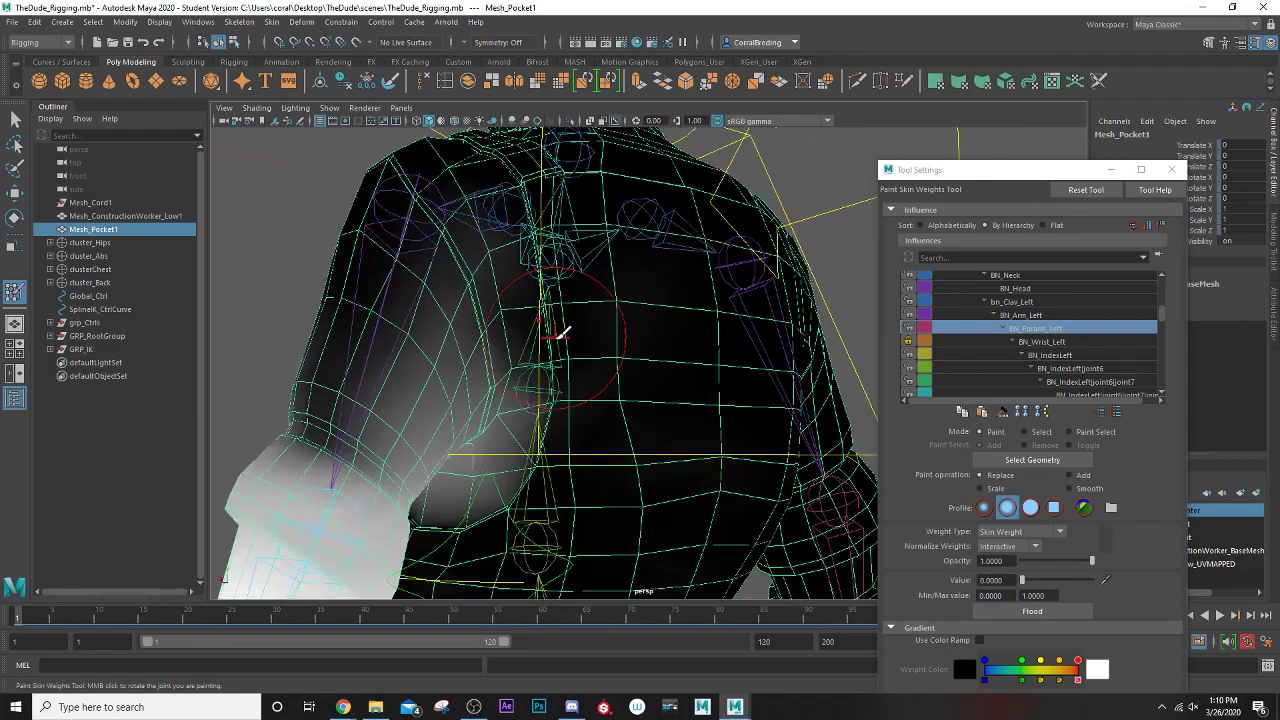
- Reduce the BN_Forarm_Left weight on the side of the torso beneath the left arm with the brush at 0
{"action": "scroll", "coordinate": [560, 335], "scroll_direction": "down", "scroll_amount": 3}
{"action": "mouse_move", "coordinate": [537, 470]}
{"action": "left_mouse_down", "text": "alt"}
{"action": "mouse_move", "coordinate": [509, 457]}
{"action": "mouse_move", "coordinate": [540, 478]}
{"action": "left_mouse_up", "text": "alt"}
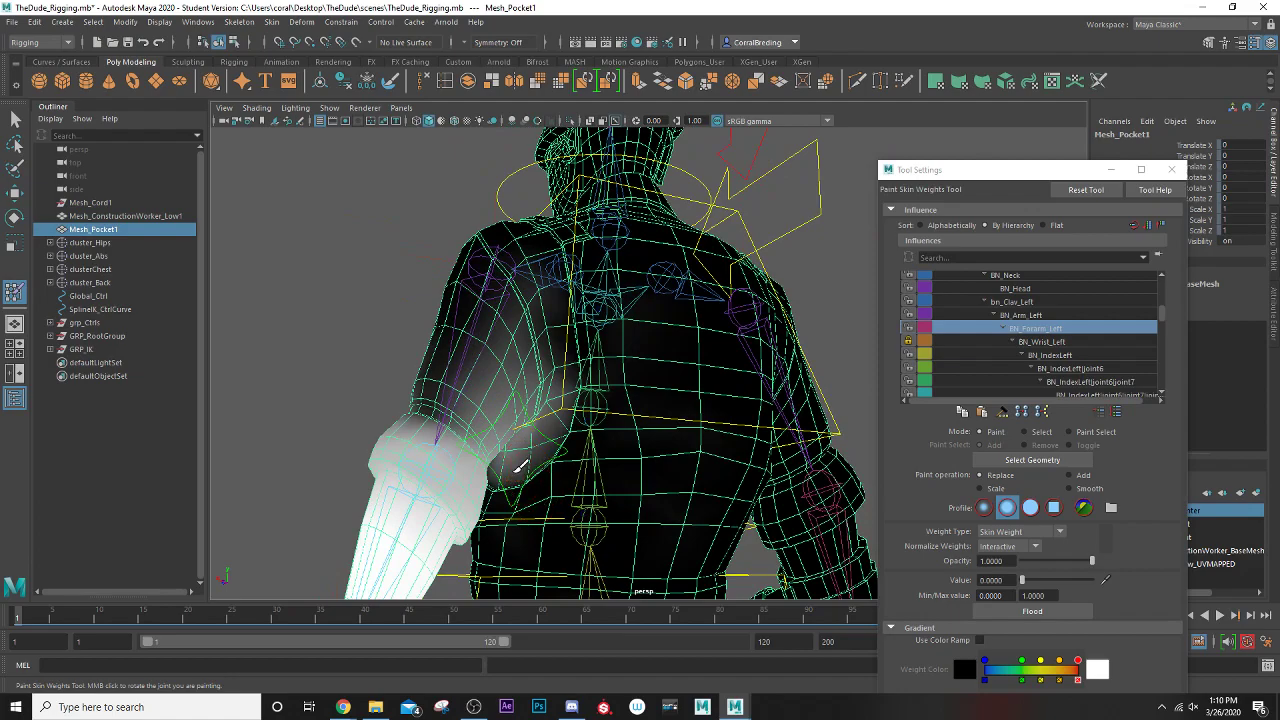
{"action": "mouse_move", "coordinate": [497, 474]}
{"action": "left_mouse_down", "text": "alt"}
{"action": "mouse_move", "coordinate": [694, 486]}
{"action": "mouse_move", "coordinate": [578, 455]}
{"action": "left_mouse_up", "text": "alt"}
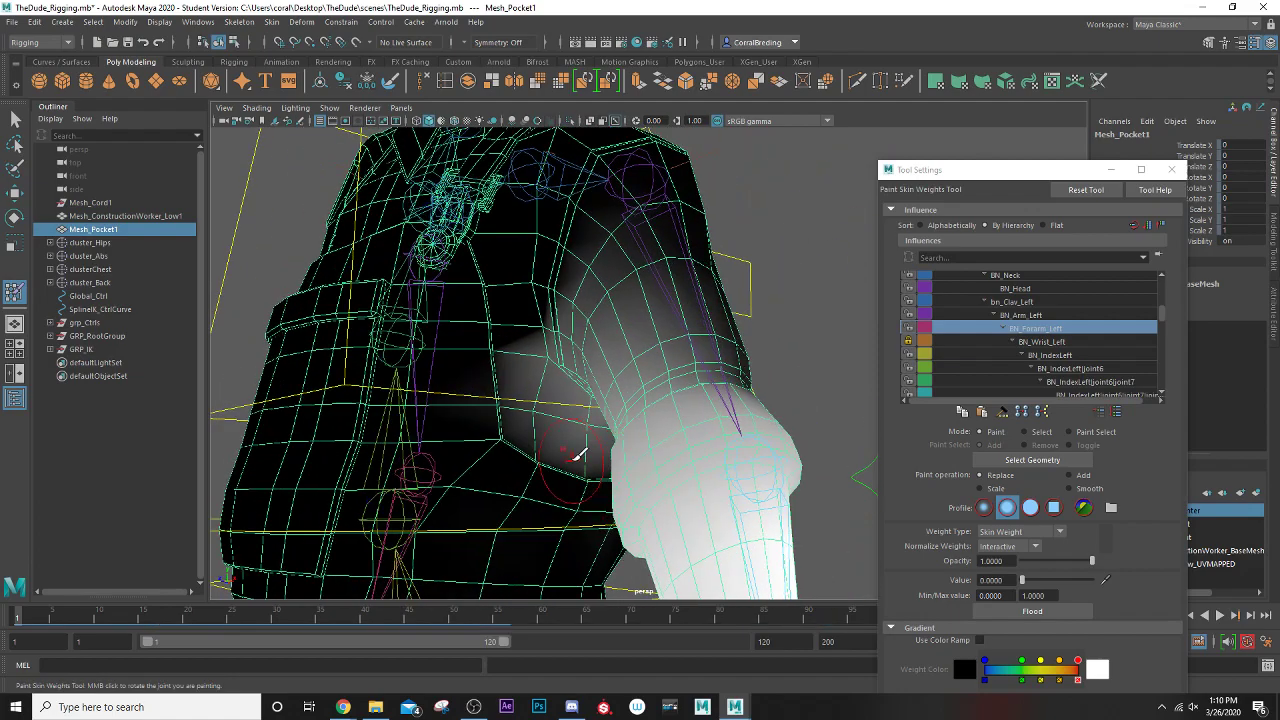
{"action": "scroll", "coordinate": [573, 465], "scroll_direction": "up", "scroll_amount": 3}
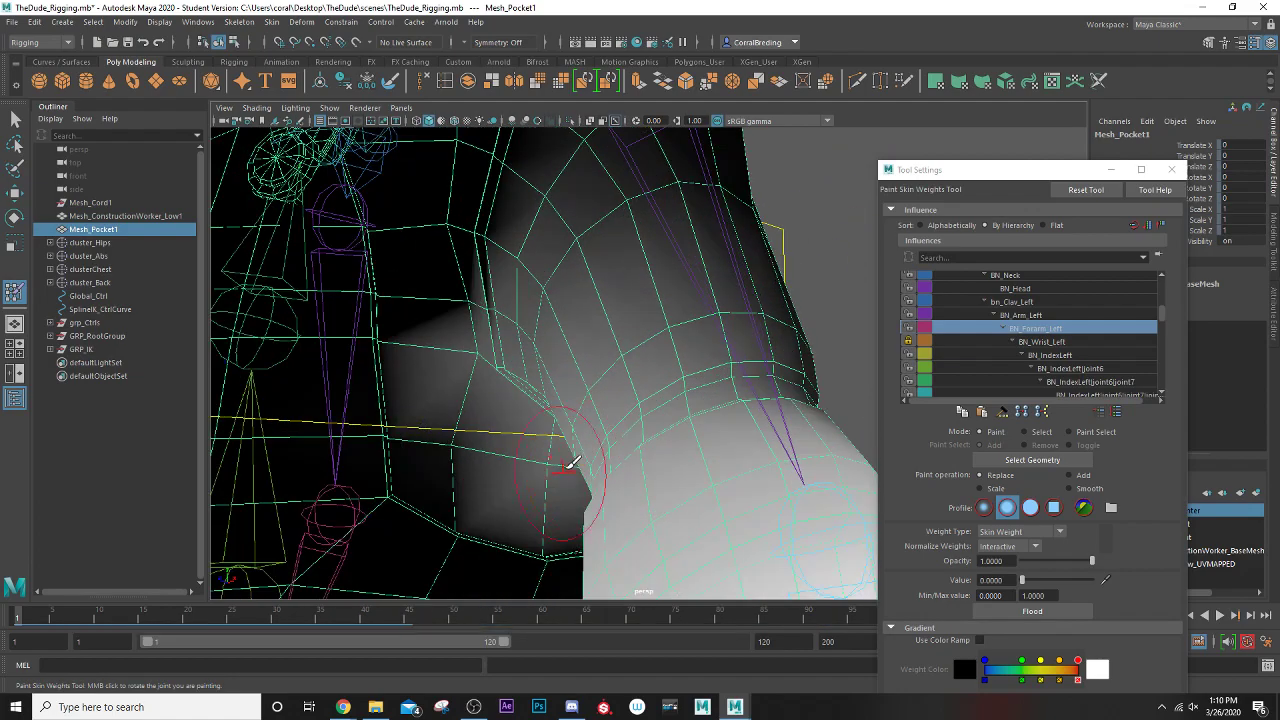
{"action": "scroll", "coordinate": [575, 460], "scroll_direction": "down", "scroll_amount": 6}
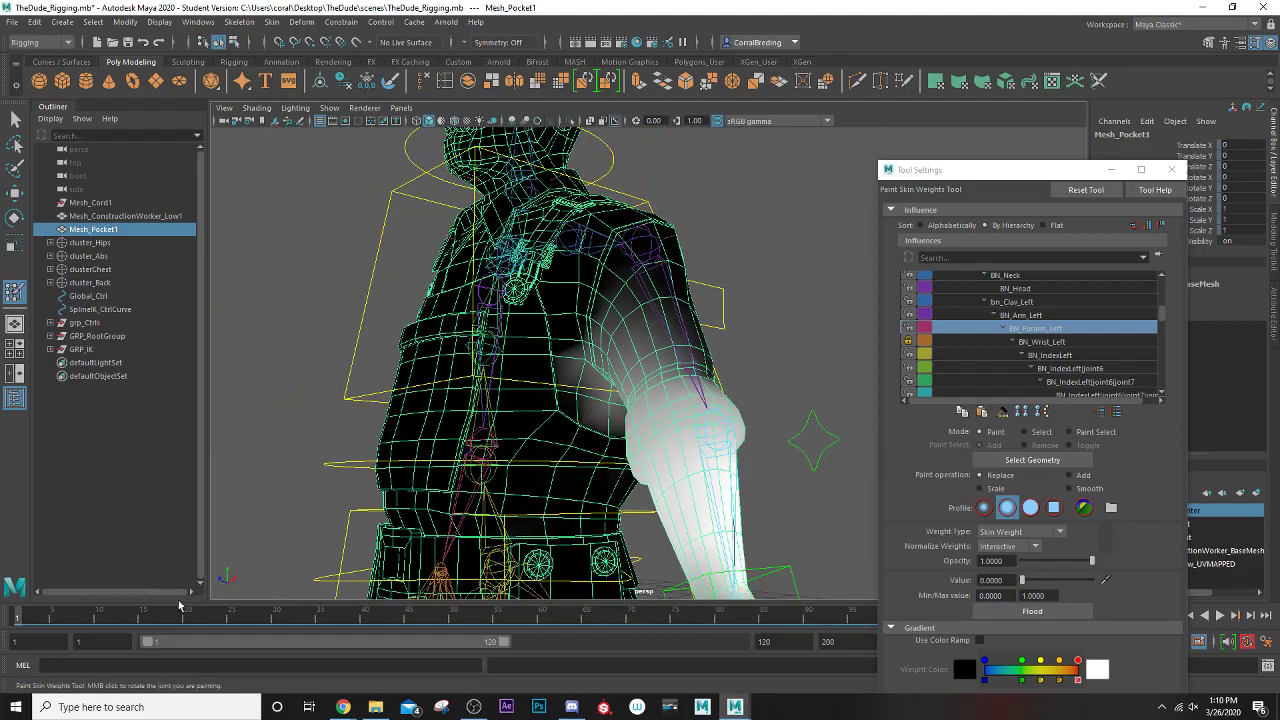
- Move to frame 22 and check the left side of the mesh with the arms raised
{"action": "left_click_drag", "start_coordinate": [68, 618], "coordinate": [207, 633]}
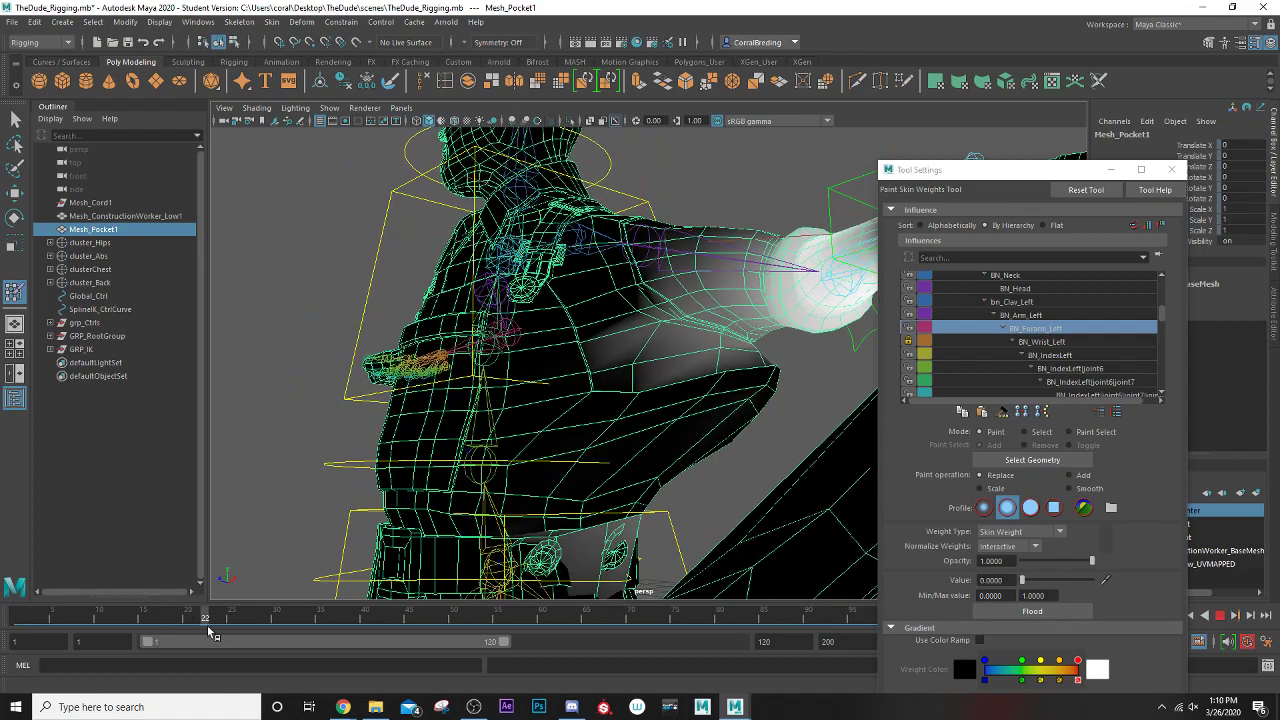
{"action": "left_click_drag", "start_coordinate": [523, 377], "coordinate": [557, 455], "text": "alt"}
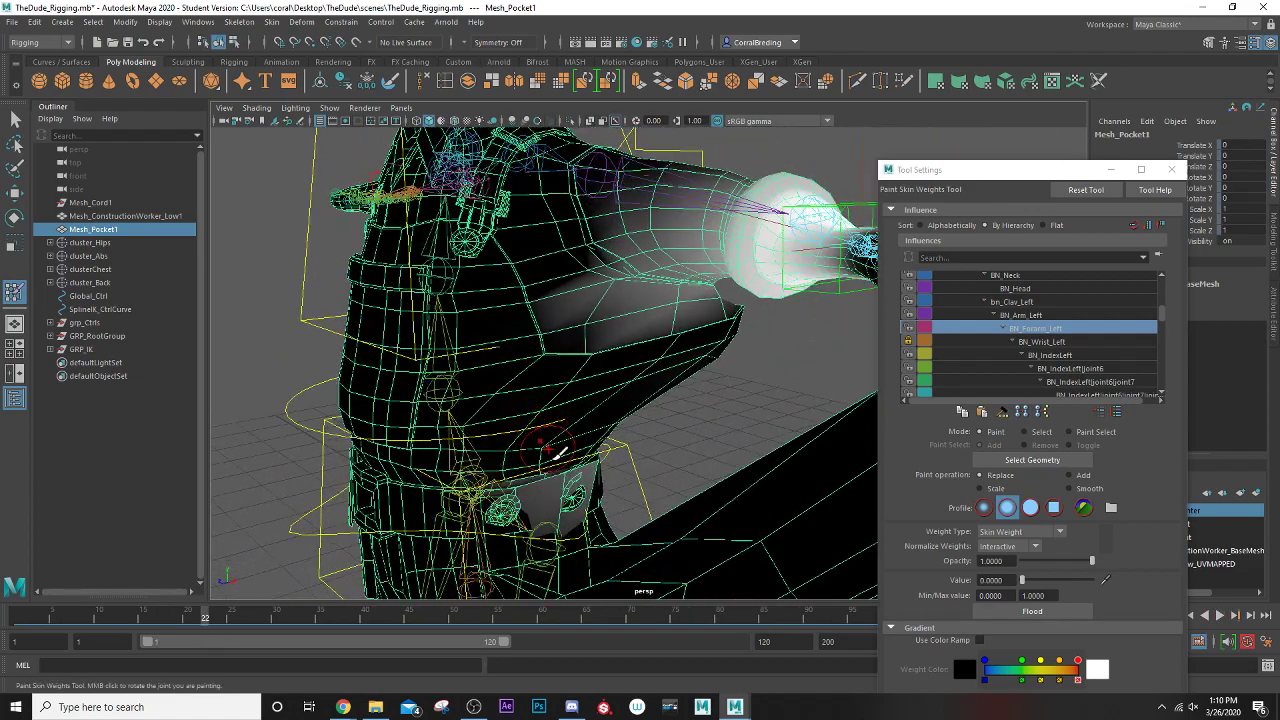
{"action": "scroll", "coordinate": [543, 459], "scroll_direction": "down", "scroll_amount": 5}
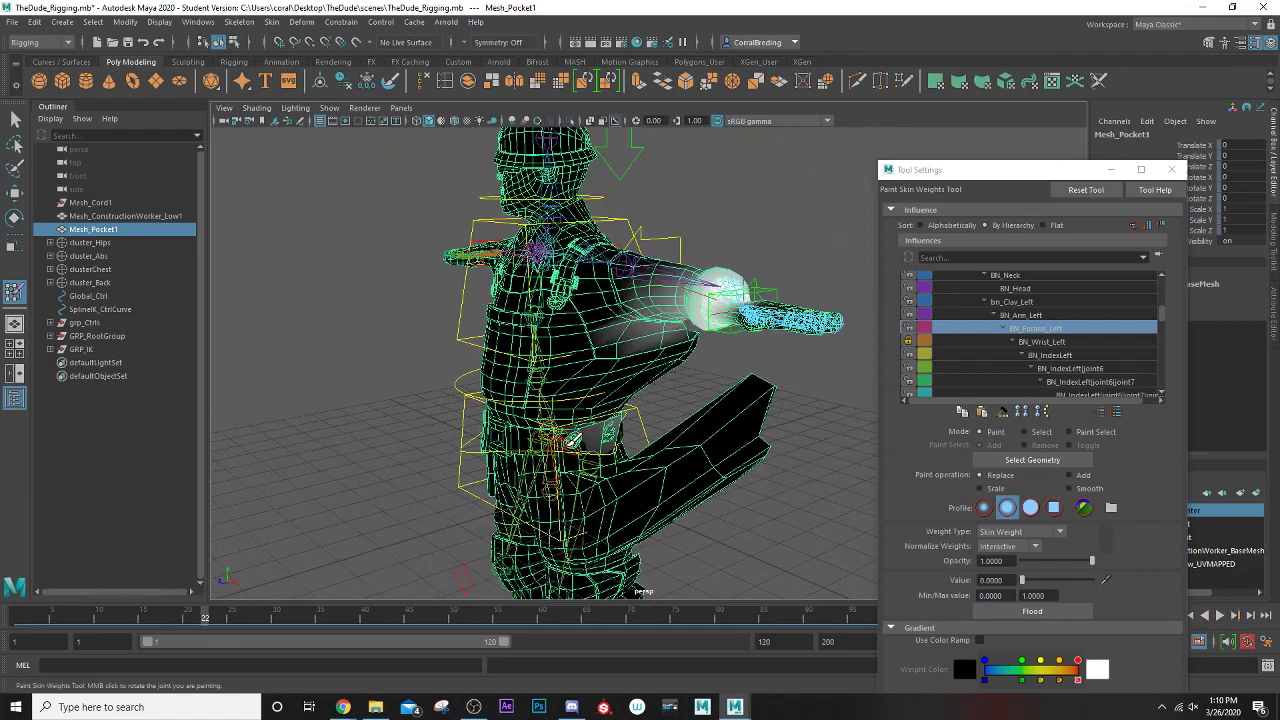
- Paint the leftover BN_Forarm_Left weight off the left waist around the belt fasteners in the raised-arm pose
{"action": "scroll", "coordinate": [572, 439], "scroll_direction": "up", "scroll_amount": 3}
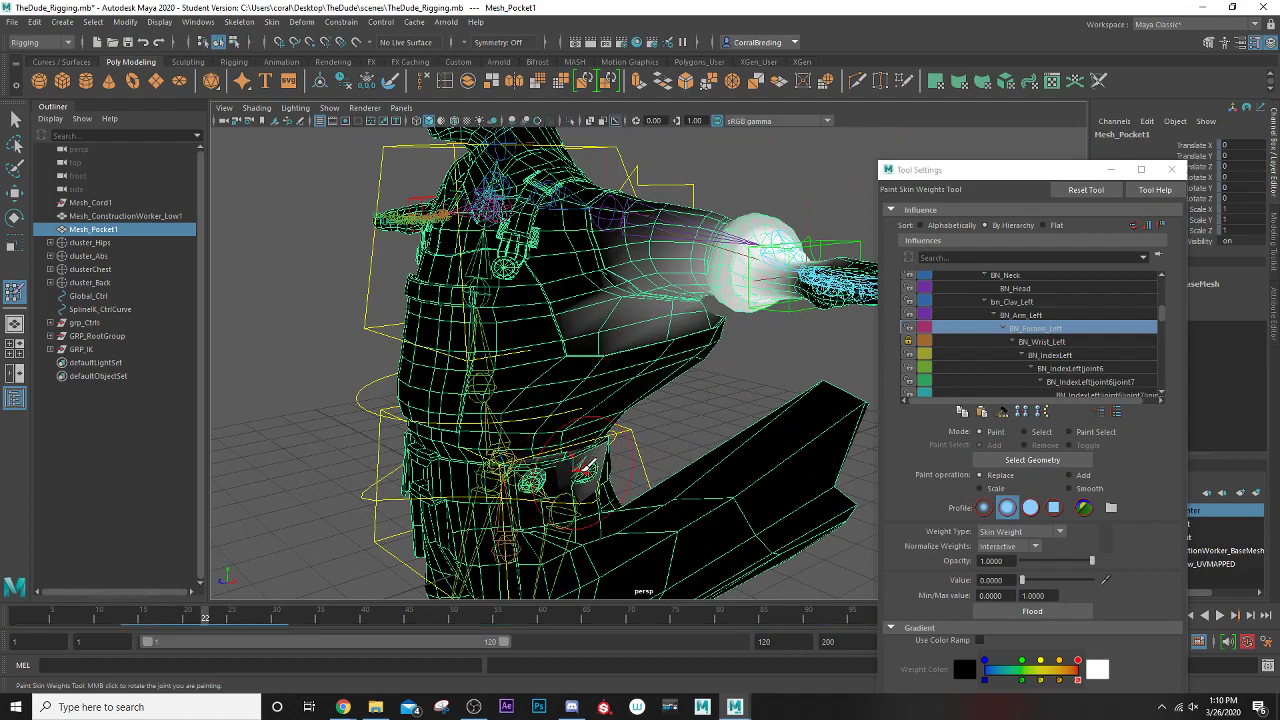
{"action": "scroll", "coordinate": [582, 469], "scroll_direction": "up", "scroll_amount": 4}
{"action": "middle_click_drag", "start_coordinate": [582, 469], "coordinate": [586, 377], "text": "alt"}
{"action": "mouse_move", "coordinate": [586, 377]}
{"action": "left_mouse_down", "text": "alt"}
{"action": "mouse_move", "coordinate": [543, 432]}
{"action": "mouse_move", "coordinate": [457, 443]}
{"action": "mouse_move", "coordinate": [466, 375]}
{"action": "left_mouse_up", "text": "alt"}
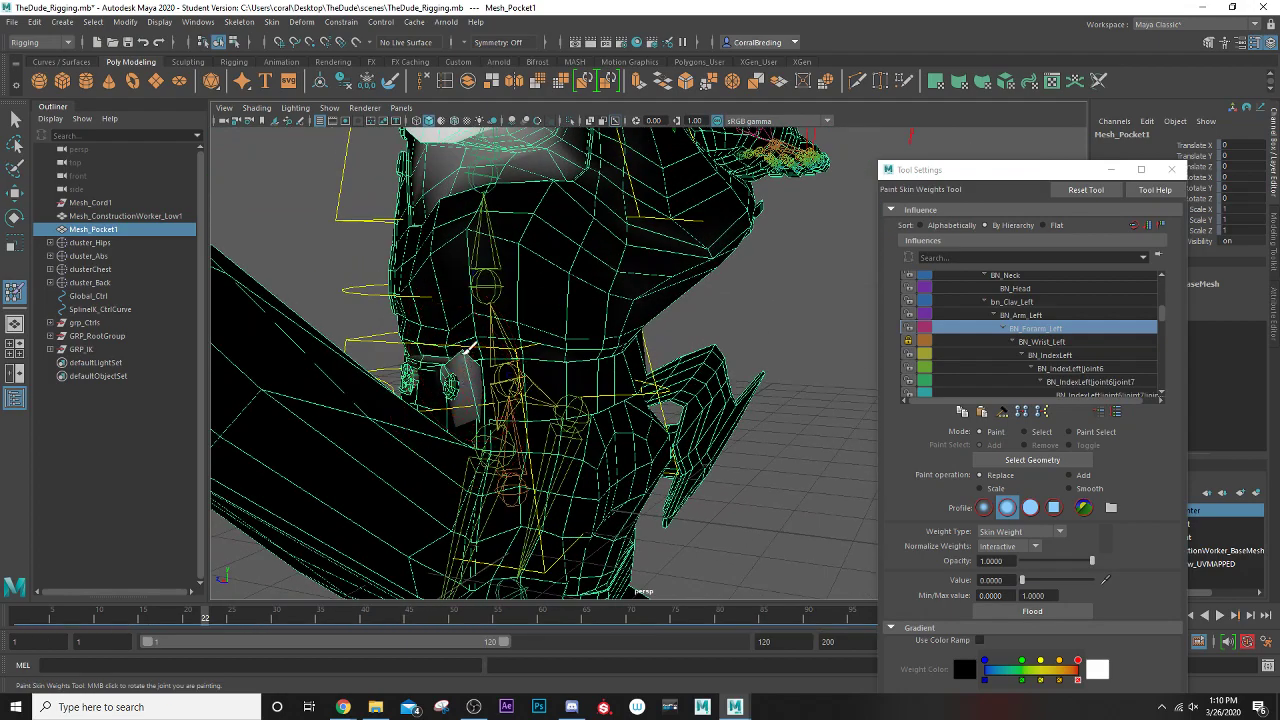
{"action": "scroll", "coordinate": [462, 352], "scroll_direction": "up", "scroll_amount": 3}
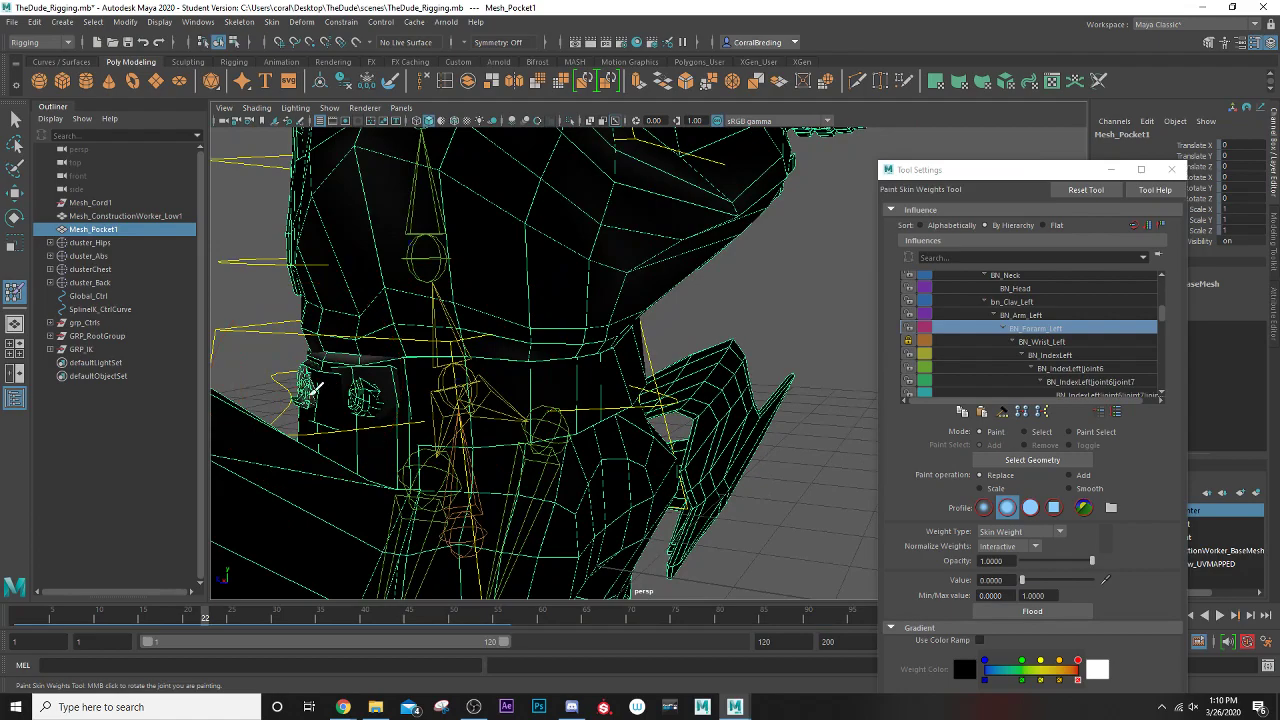
{"action": "left_click_drag", "start_coordinate": [372, 405], "coordinate": [364, 374], "text": "alt"}
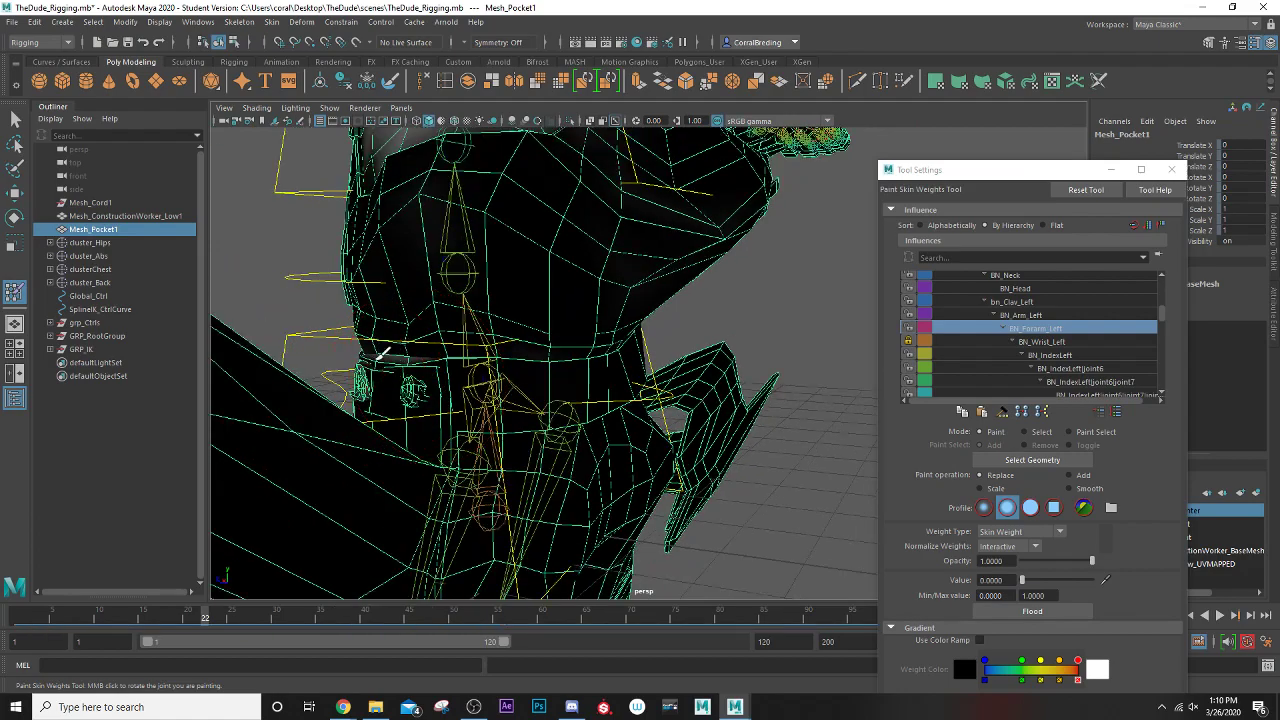
{"action": "left_click_drag", "start_coordinate": [461, 438], "coordinate": [543, 434], "text": "alt"}
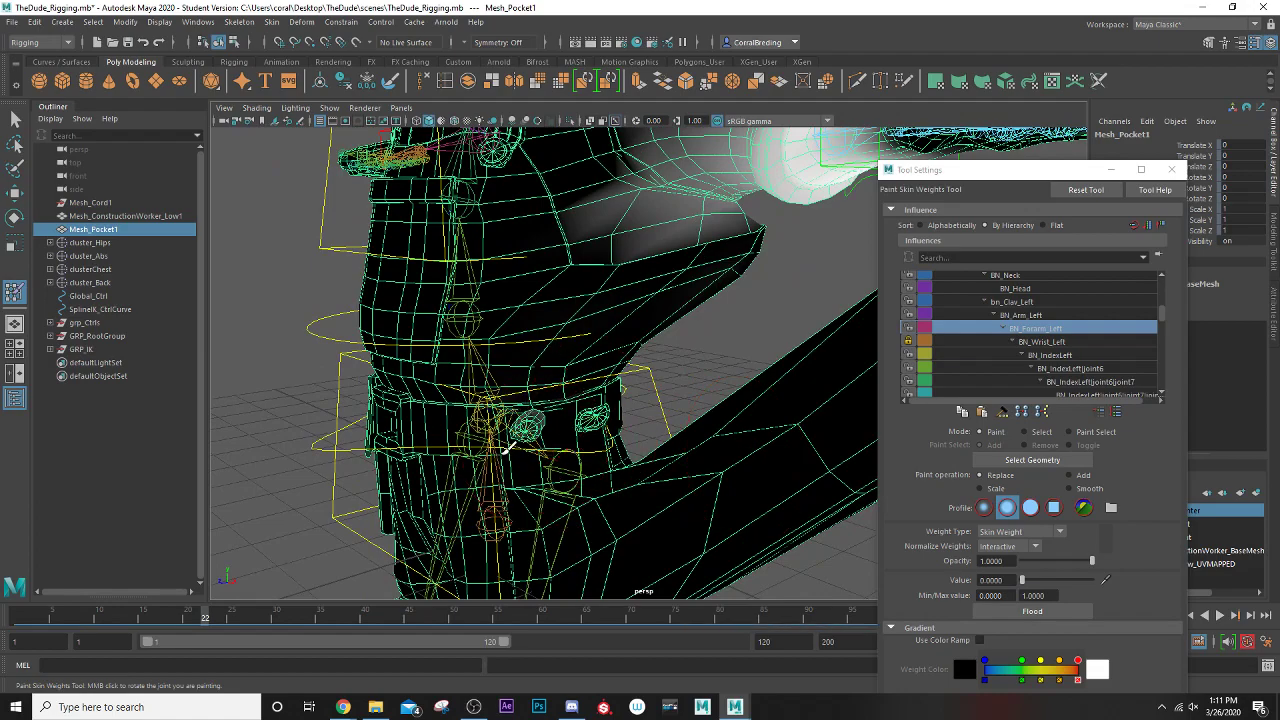
- Examine how the left hip pouch and the shirt side stretch with the arms raised at frame 22
{"action": "scroll", "coordinate": [438, 406], "scroll_direction": "down", "scroll_amount": 2}
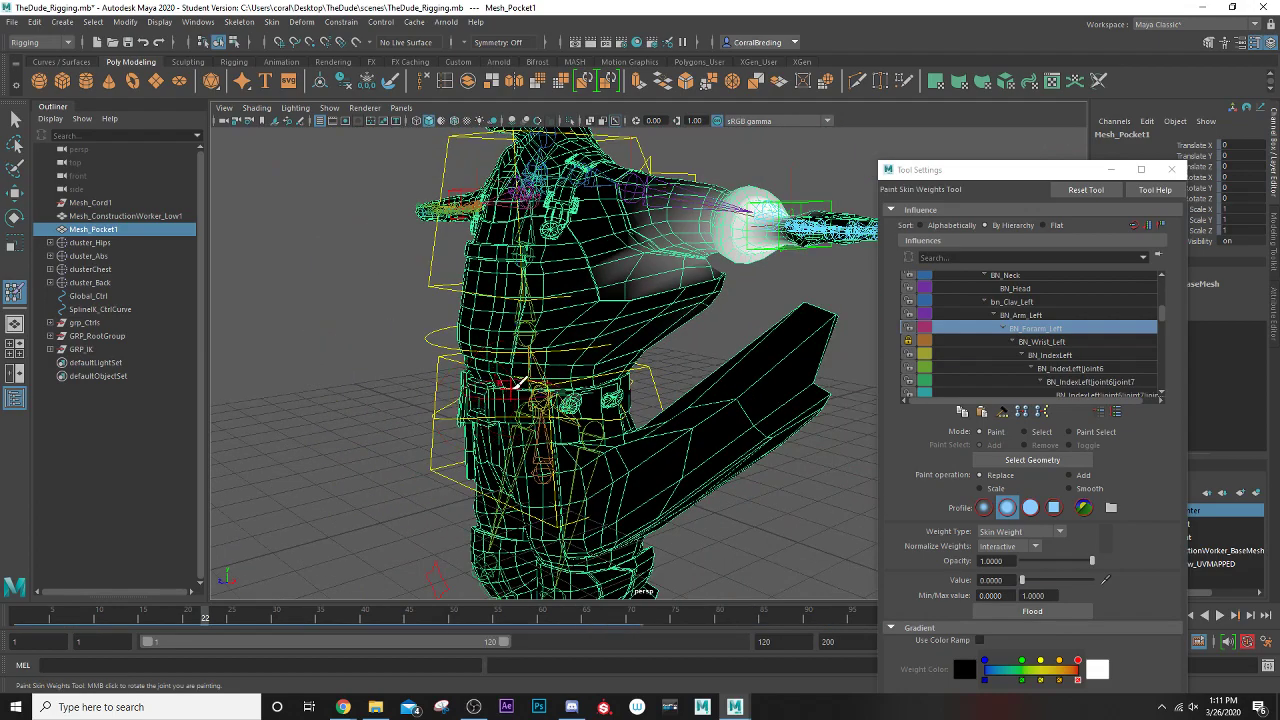
{"action": "middle_click_drag", "start_coordinate": [520, 383], "coordinate": [378, 312], "text": "alt"}
{"action": "scroll", "coordinate": [403, 365], "scroll_direction": "up", "scroll_amount": 1}
{"action": "left_click_drag", "start_coordinate": [432, 374], "coordinate": [531, 403], "text": "alt"}
{"action": "scroll", "coordinate": [543, 409], "scroll_direction": "down", "scroll_amount": 3}
{"action": "scroll", "coordinate": [531, 403], "scroll_direction": "up", "scroll_amount": 3}
{"action": "scroll", "coordinate": [533, 401], "scroll_direction": "down", "scroll_amount": 2}
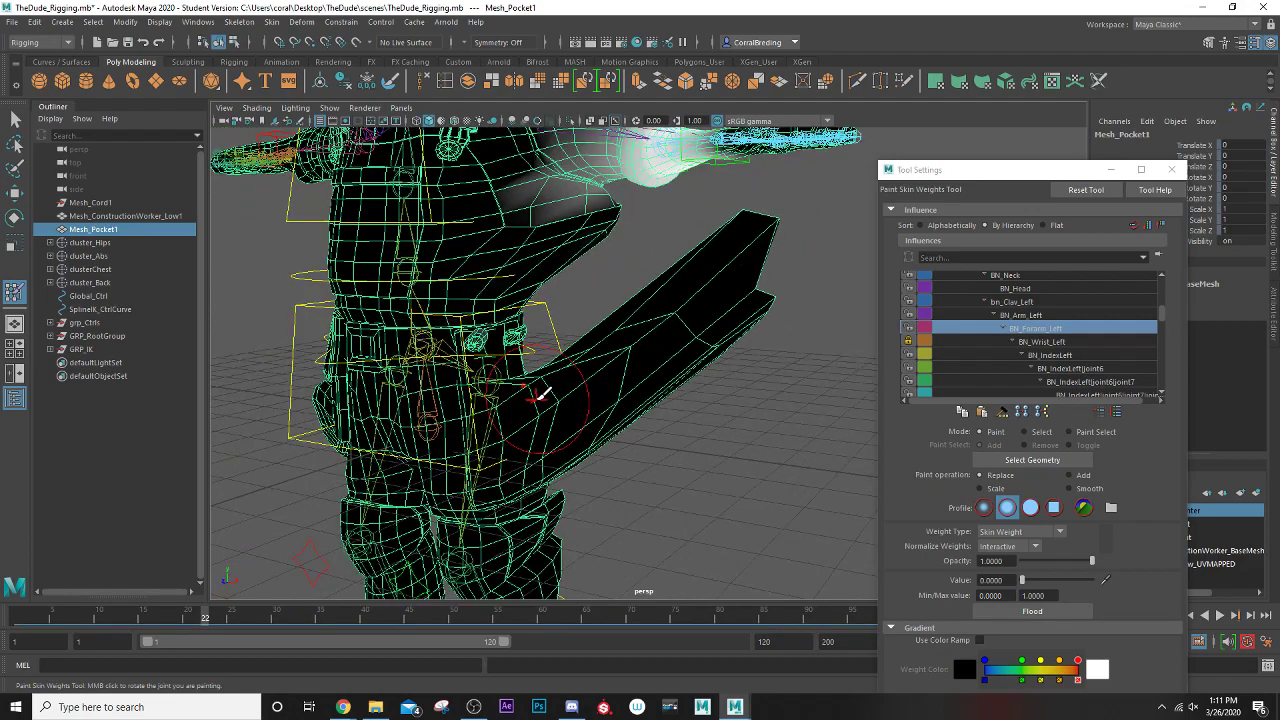
{"action": "scroll", "coordinate": [565, 252], "scroll_direction": "up", "scroll_amount": 2}
{"action": "scroll", "coordinate": [550, 249], "scroll_direction": "down", "scroll_amount": 3}
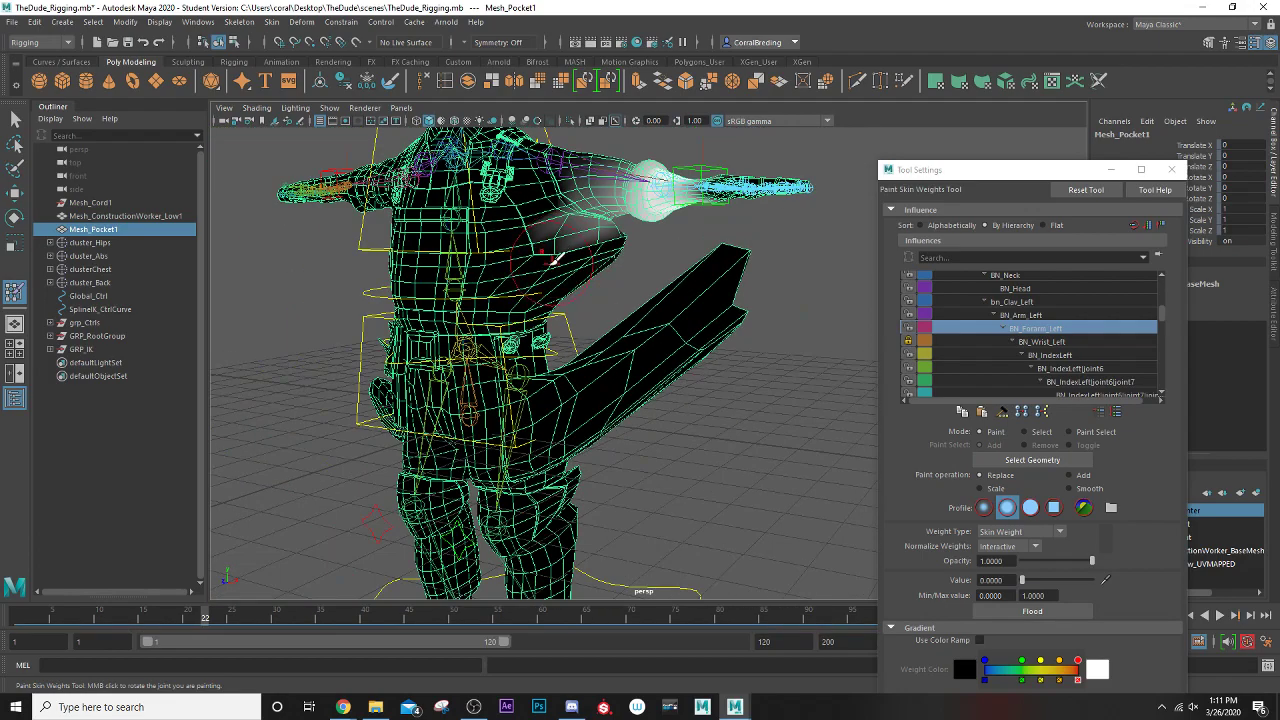
{"action": "scroll", "coordinate": [543, 256], "scroll_direction": "up", "scroll_amount": 3}
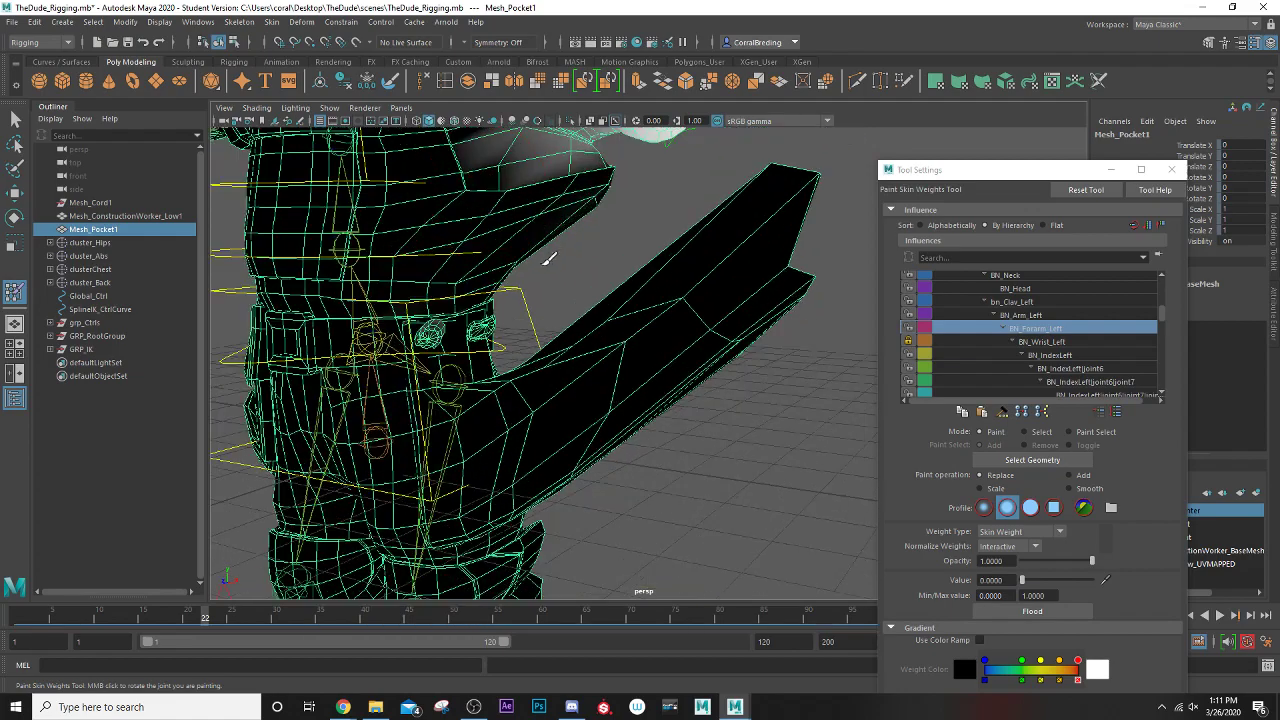
{"action": "scroll", "coordinate": [550, 341], "scroll_direction": "down", "scroll_amount": 1}
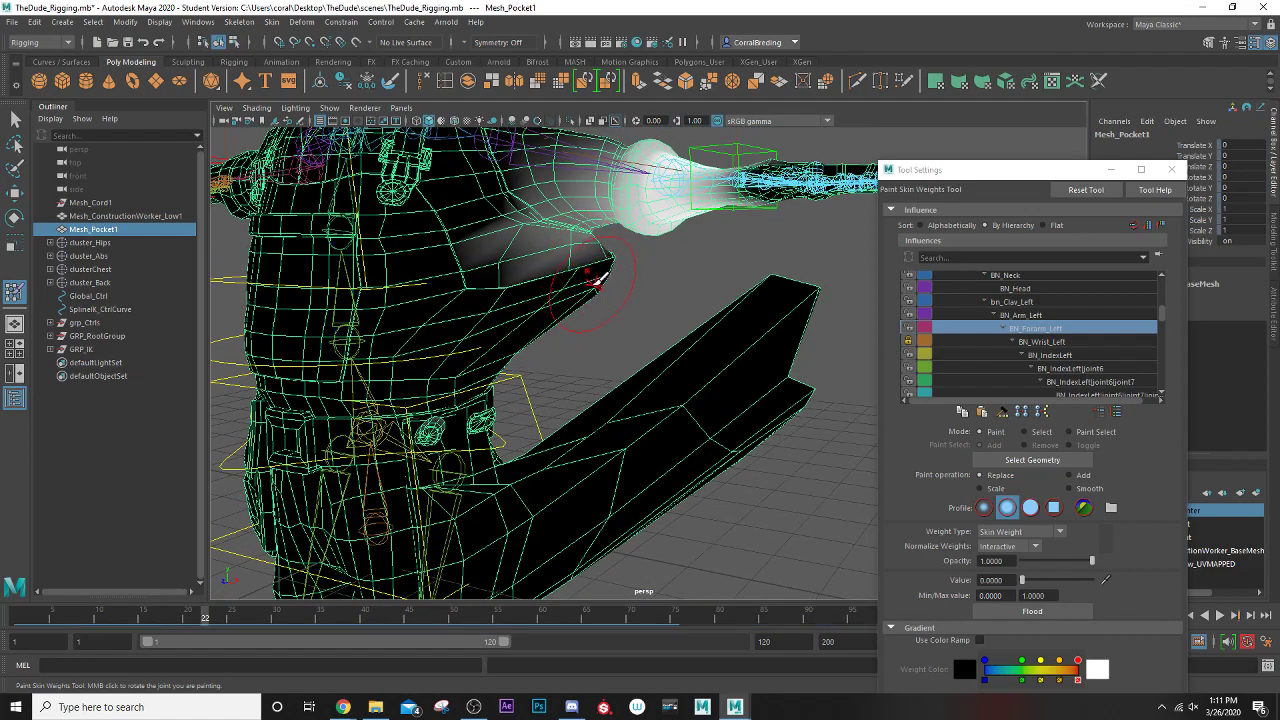
- Show the BN_IndexLeft influence and start painting its weight off the stretched spike at the left hip with value 0
{"action": "scroll", "coordinate": [540, 345], "scroll_direction": "down", "scroll_amount": 2}
{"action": "mouse_move", "coordinate": [537, 348]}
{"action": "left_mouse_down", "text": "alt"}
{"action": "mouse_move", "coordinate": [494, 366]}
{"action": "mouse_move", "coordinate": [520, 371]}
{"action": "mouse_move", "coordinate": [520, 355]}
{"action": "left_mouse_up", "text": "alt"}
{"action": "scroll", "coordinate": [520, 355], "scroll_direction": "up", "scroll_amount": 3}
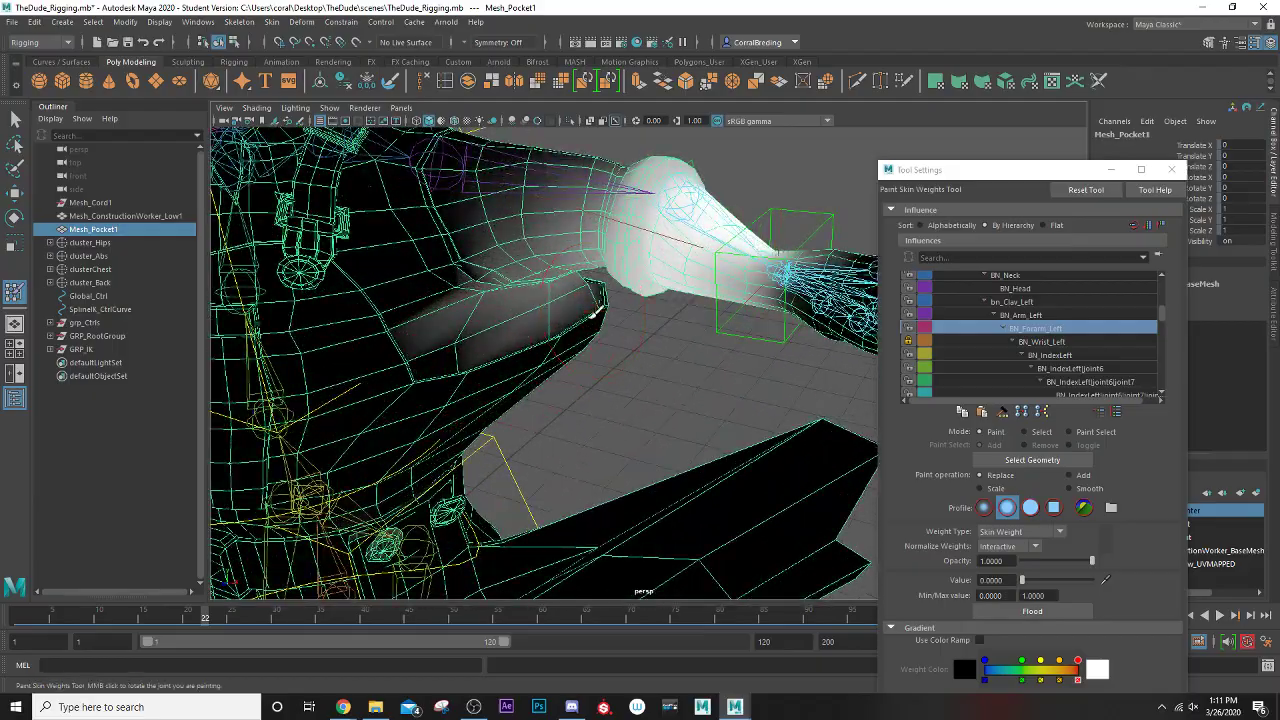
{"action": "scroll", "coordinate": [525, 358], "scroll_direction": "down", "scroll_amount": 3}
{"action": "left_click_drag", "start_coordinate": [525, 358], "coordinate": [638, 412], "text": "alt"}
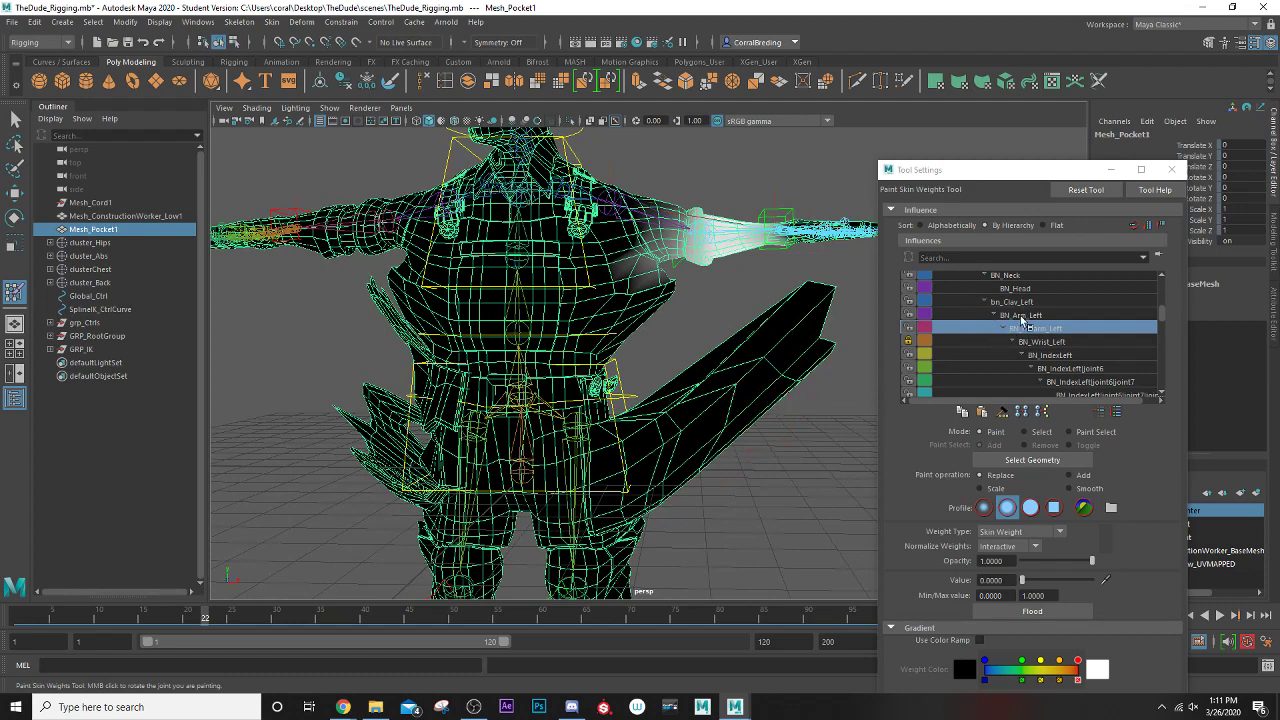
{"action": "scroll", "coordinate": [1060, 375], "scroll_direction": "down", "scroll_amount": 1}
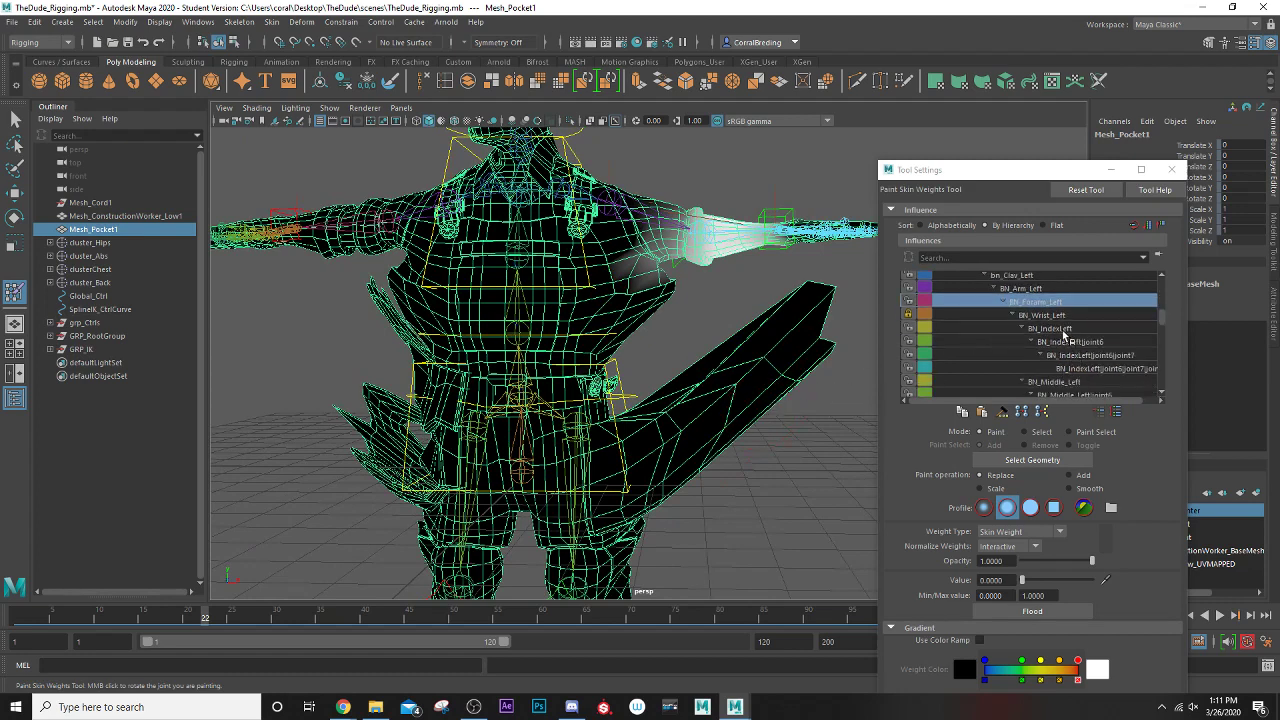
{"action": "left_click", "coordinate": [1045, 315]}
{"action": "left_click", "coordinate": [1052, 328]}
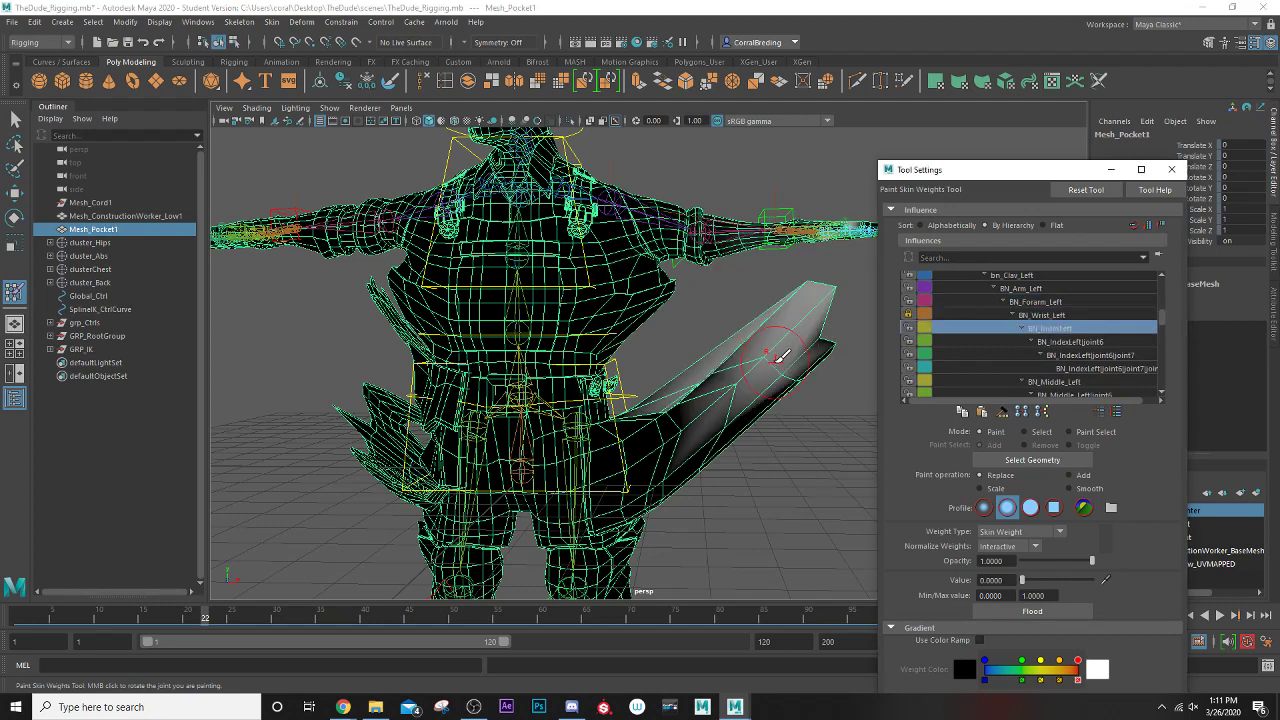
{"action": "left_click_drag", "start_coordinate": [780, 355], "coordinate": [790, 355]}
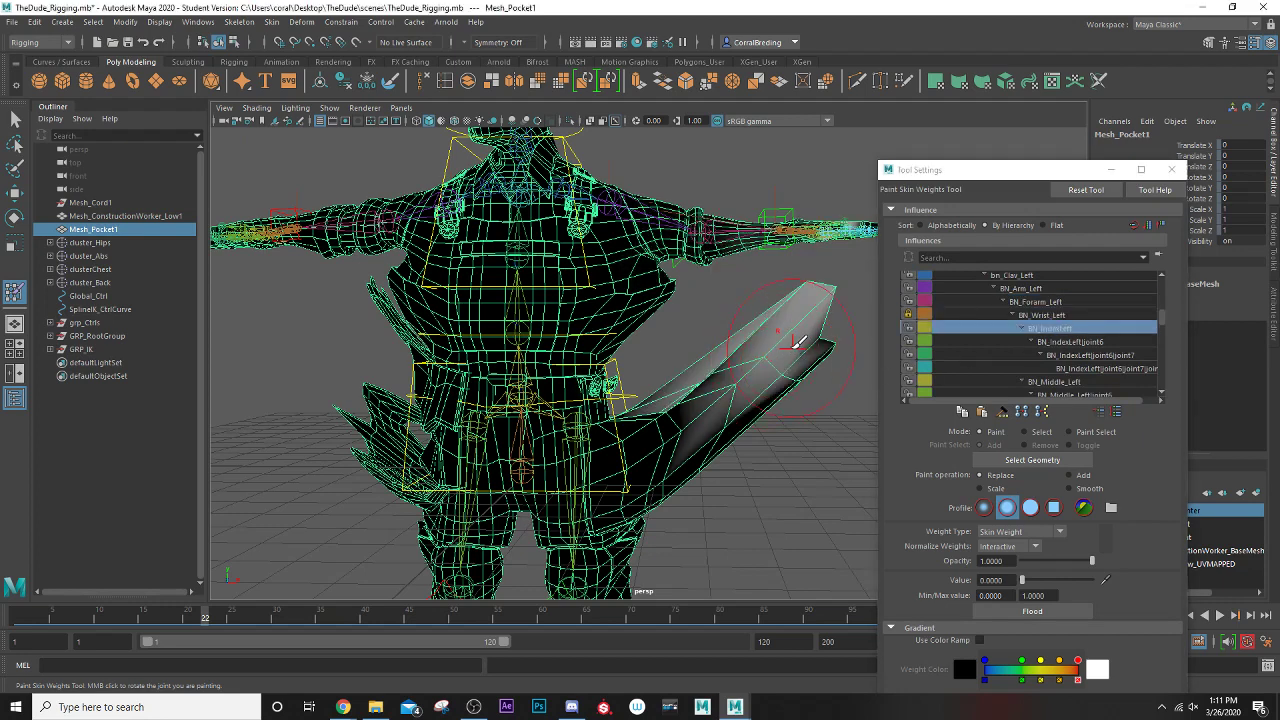
- Lock BN_Forarm_Left, BN_Arm_Left and bn_Clav_Left, and paint the remaining BN_IndexLeft weight off the left hip spike
{"action": "left_click", "coordinate": [908, 302]}
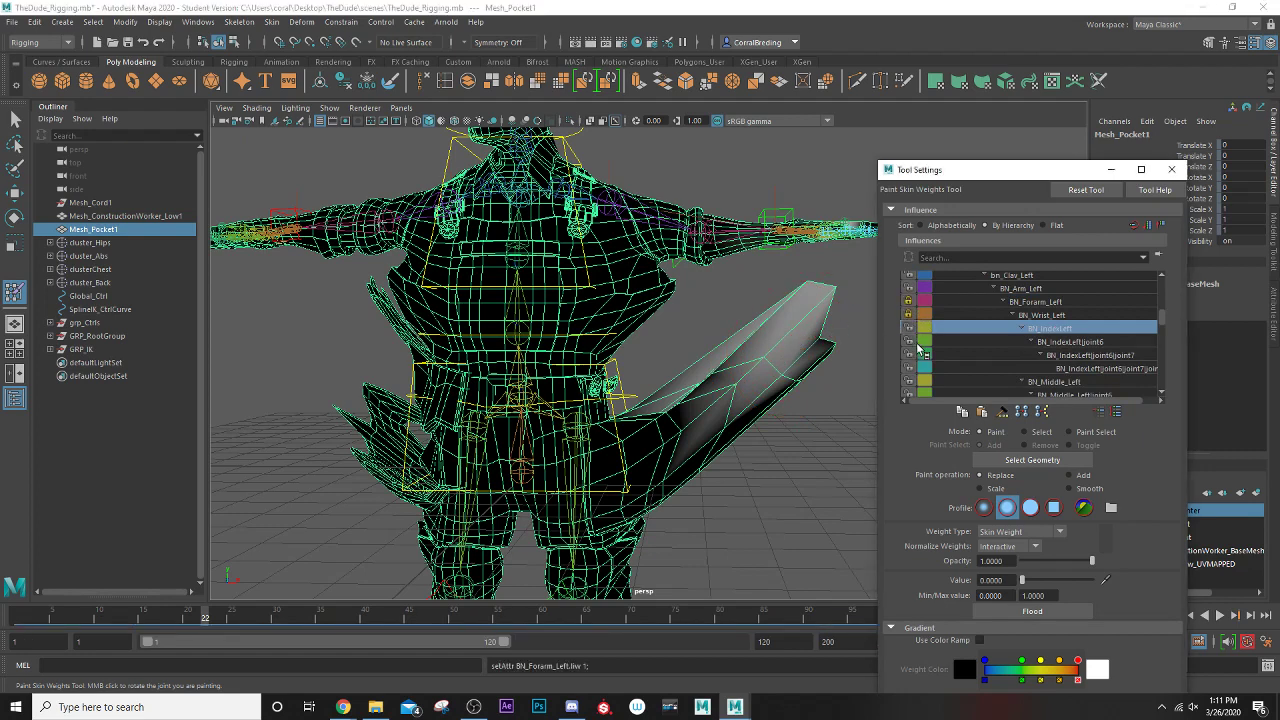
{"action": "left_click", "coordinate": [908, 289]}
{"action": "left_click", "coordinate": [908, 275]}
{"action": "mouse_move", "coordinate": [798, 346]}
{"action": "left_mouse_down"}
{"action": "mouse_move", "coordinate": [798, 326]}
{"action": "mouse_move", "coordinate": [760, 385]}
{"action": "mouse_move", "coordinate": [720, 405]}
{"action": "mouse_move", "coordinate": [720, 425]}
{"action": "left_mouse_up"}
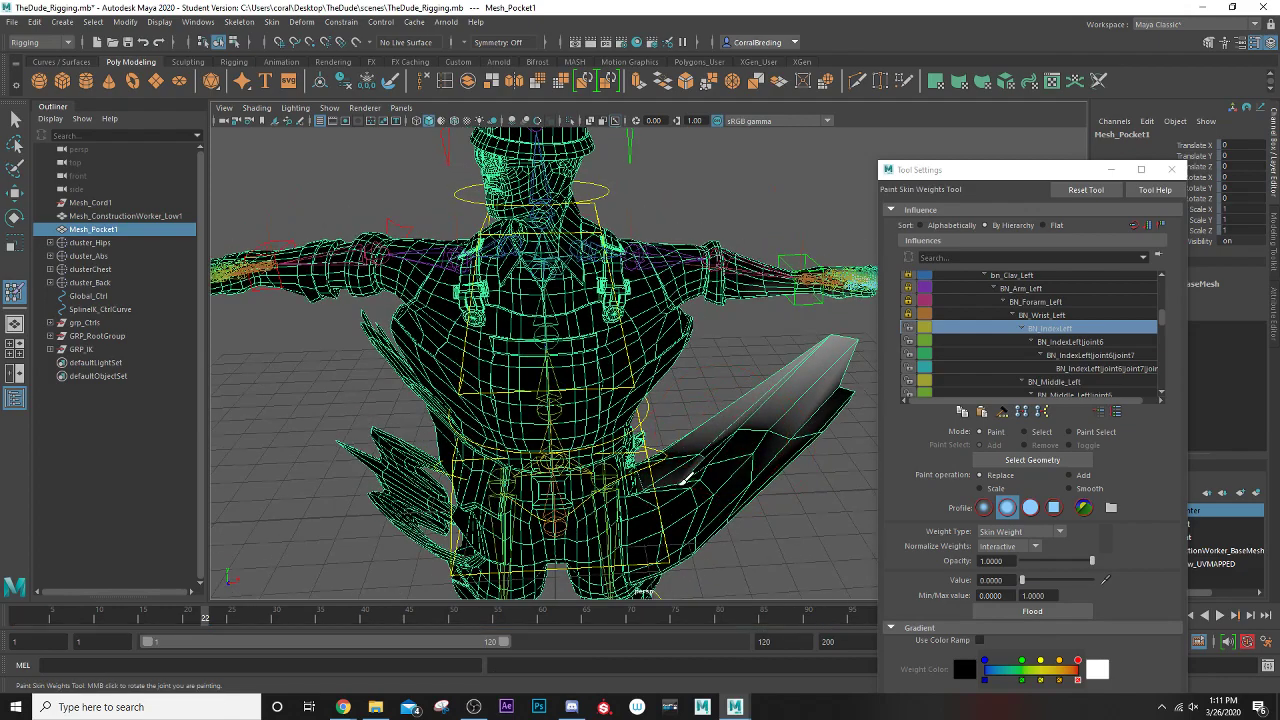
{"action": "mouse_move", "coordinate": [658, 483]}
{"action": "left_mouse_down", "text": "alt"}
{"action": "mouse_move", "coordinate": [755, 462]}
{"action": "mouse_move", "coordinate": [760, 430]}
{"action": "mouse_move", "coordinate": [673, 443]}
{"action": "mouse_move", "coordinate": [394, 294]}
{"action": "mouse_move", "coordinate": [423, 306]}
{"action": "mouse_move", "coordinate": [400, 285]}
{"action": "mouse_move", "coordinate": [503, 330]}
{"action": "mouse_move", "coordinate": [571, 400]}
{"action": "mouse_move", "coordinate": [563, 440]}
{"action": "mouse_move", "coordinate": [637, 465]}
{"action": "mouse_move", "coordinate": [560, 432]}
{"action": "mouse_move", "coordinate": [585, 381]}
{"action": "mouse_move", "coordinate": [700, 300]}
{"action": "mouse_move", "coordinate": [809, 343]}
{"action": "left_mouse_up", "text": "alt"}
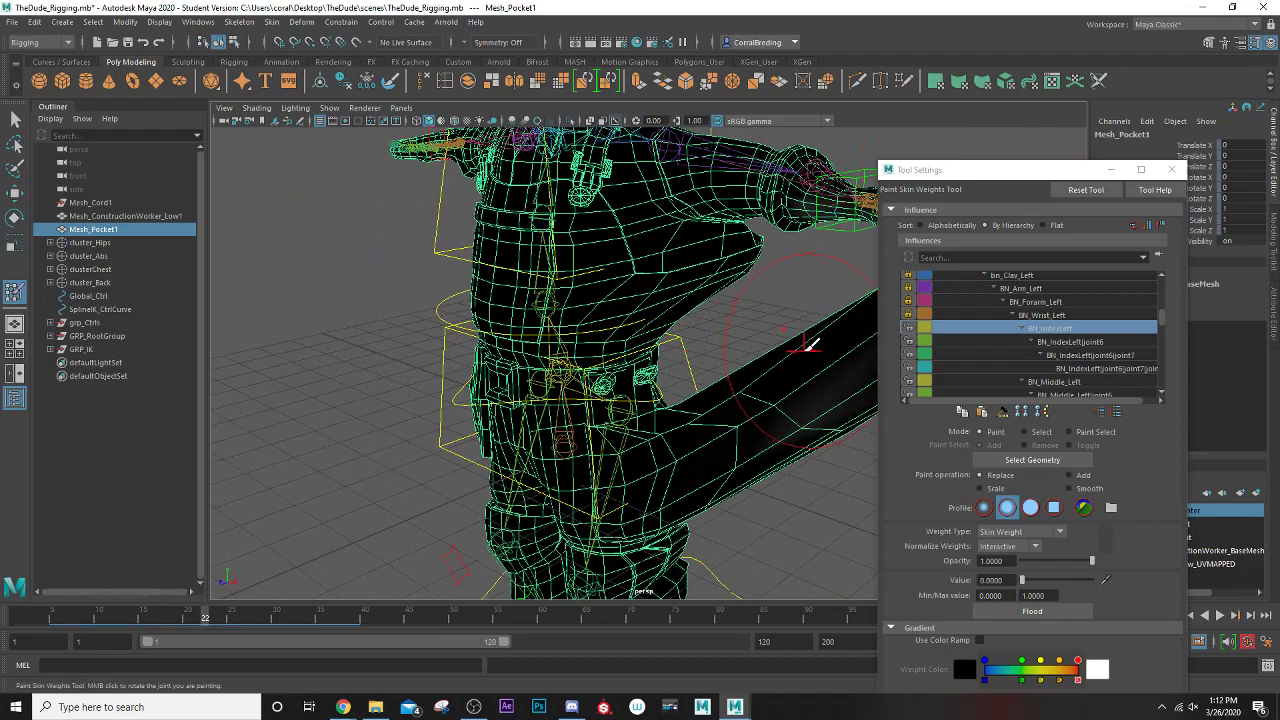
{"action": "left_click_drag", "start_coordinate": [730, 430], "coordinate": [729, 377], "text": "alt"}
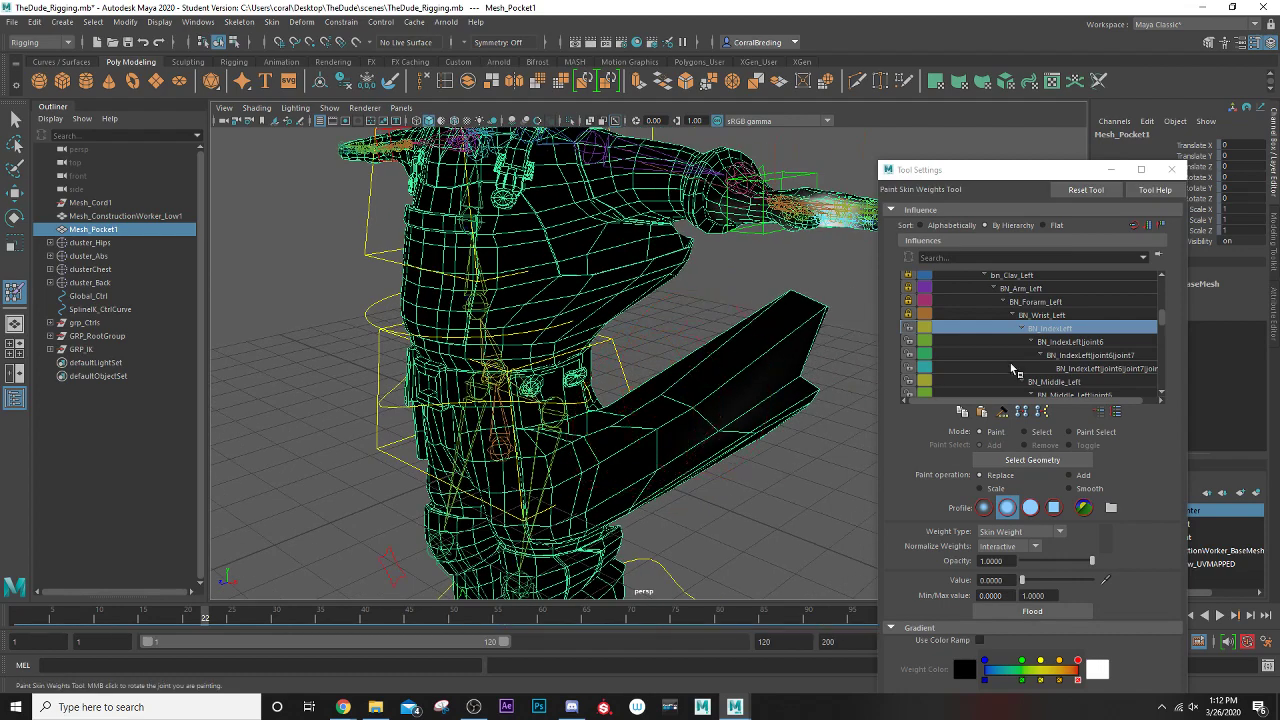
- Lock BN_IndexLeft and paint the BN_IndexLeft|joint6 weight off the front and back of the left hip spike
{"action": "left_click", "coordinate": [1066, 342]}
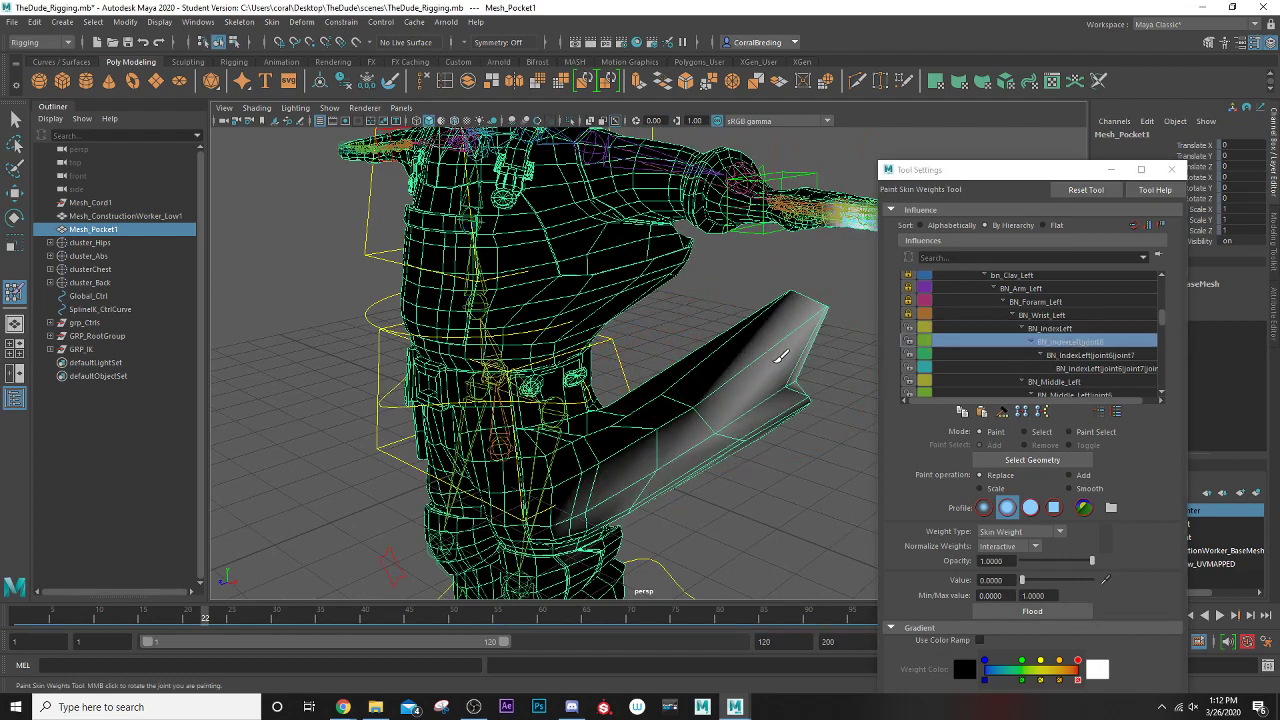
{"action": "left_click", "coordinate": [907, 328]}
{"action": "mouse_move", "coordinate": [822, 330]}
{"action": "left_mouse_down"}
{"action": "mouse_move", "coordinate": [775, 323]}
{"action": "mouse_move", "coordinate": [792, 332]}
{"action": "mouse_move", "coordinate": [773, 380]}
{"action": "mouse_move", "coordinate": [813, 342]}
{"action": "left_mouse_up"}
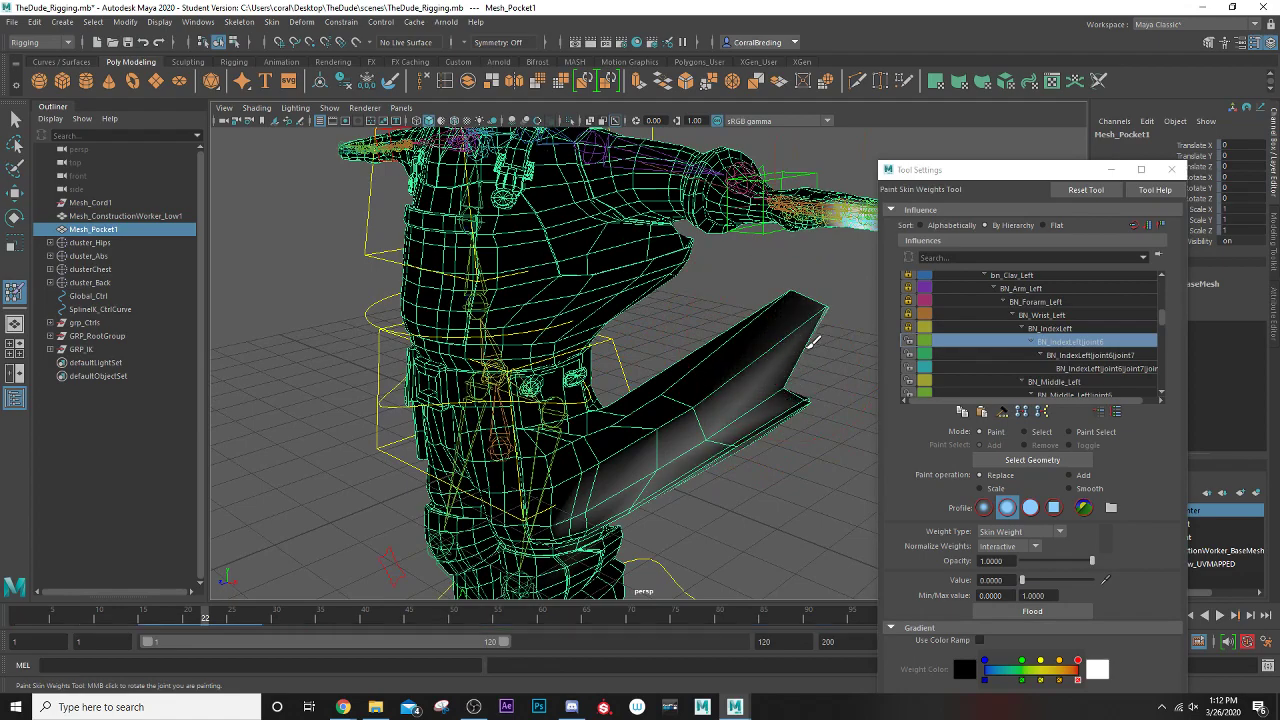
{"action": "mouse_move", "coordinate": [762, 383]}
{"action": "left_mouse_down"}
{"action": "mouse_move", "coordinate": [613, 488]}
{"action": "mouse_move", "coordinate": [514, 437]}
{"action": "left_mouse_up"}
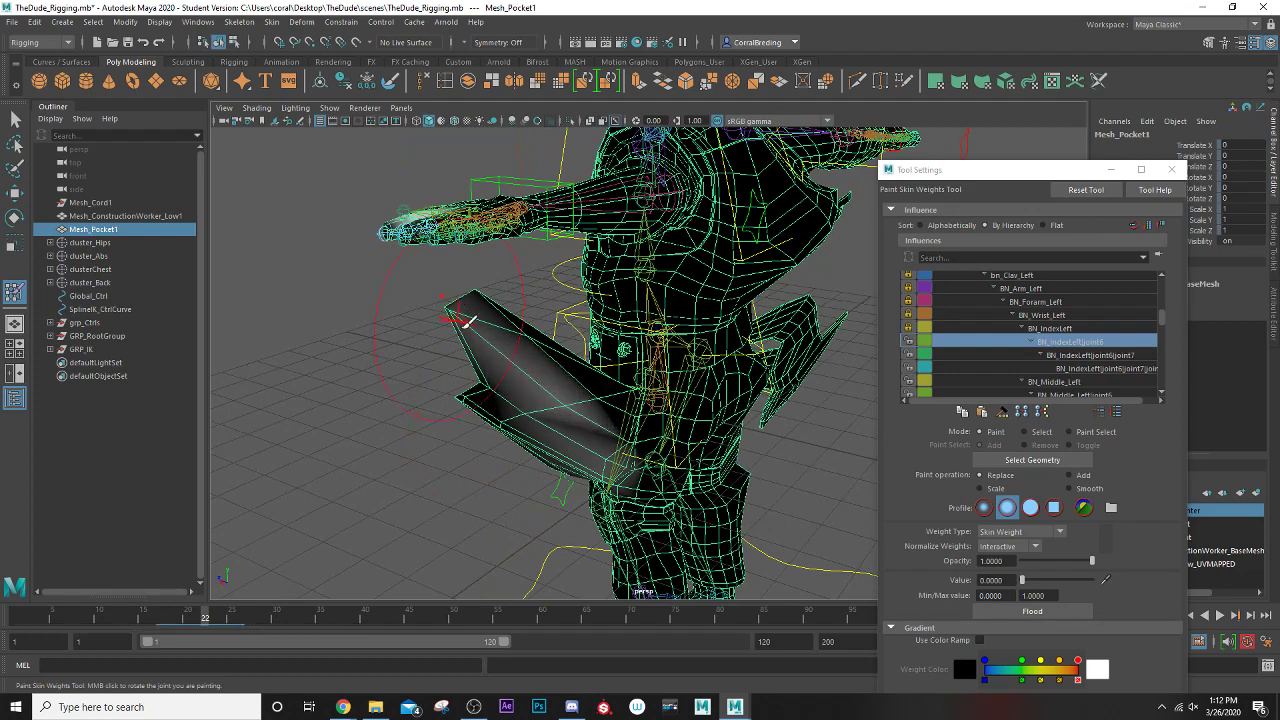
{"action": "mouse_move", "coordinate": [462, 320]}
{"action": "left_mouse_down"}
{"action": "mouse_move", "coordinate": [543, 371]}
{"action": "mouse_move", "coordinate": [614, 457]}
{"action": "left_mouse_up"}
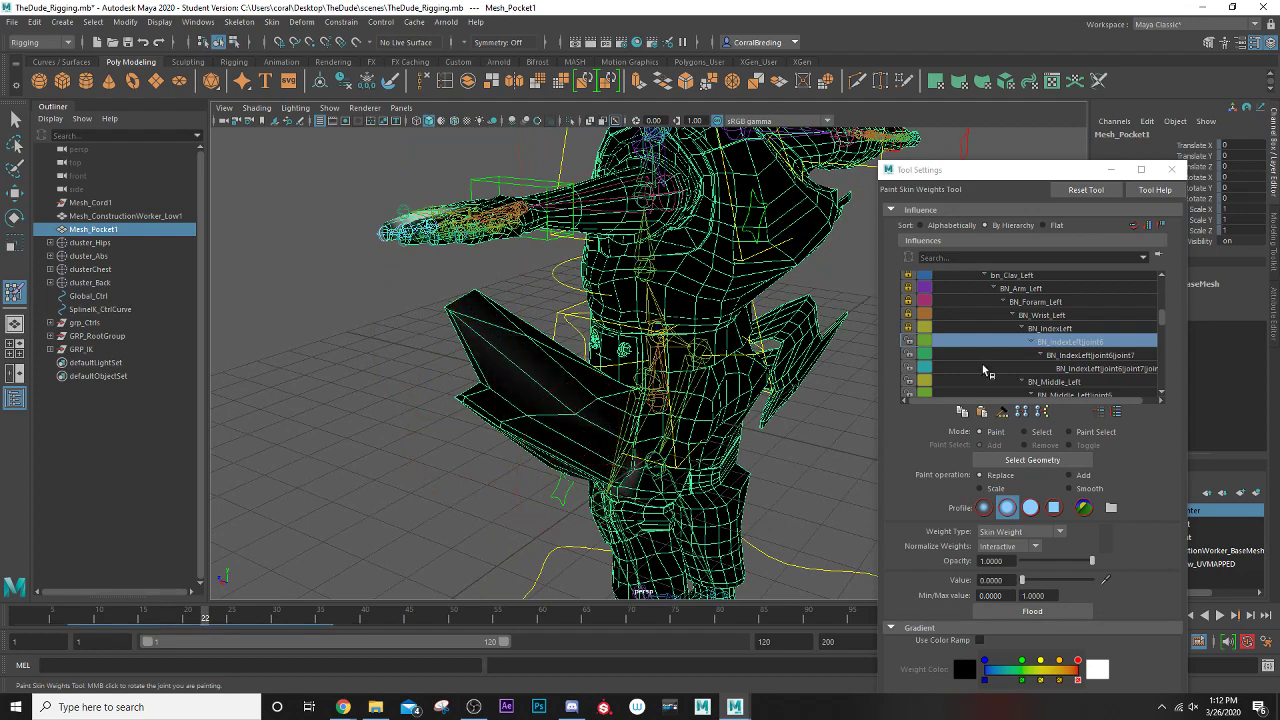
- Lock BN_IndexLeft|joint6 and paint the BN_IndexLeft|joint6|joint7 weight off the lower part of the left hip spike
{"action": "left_click", "coordinate": [1040, 355]}
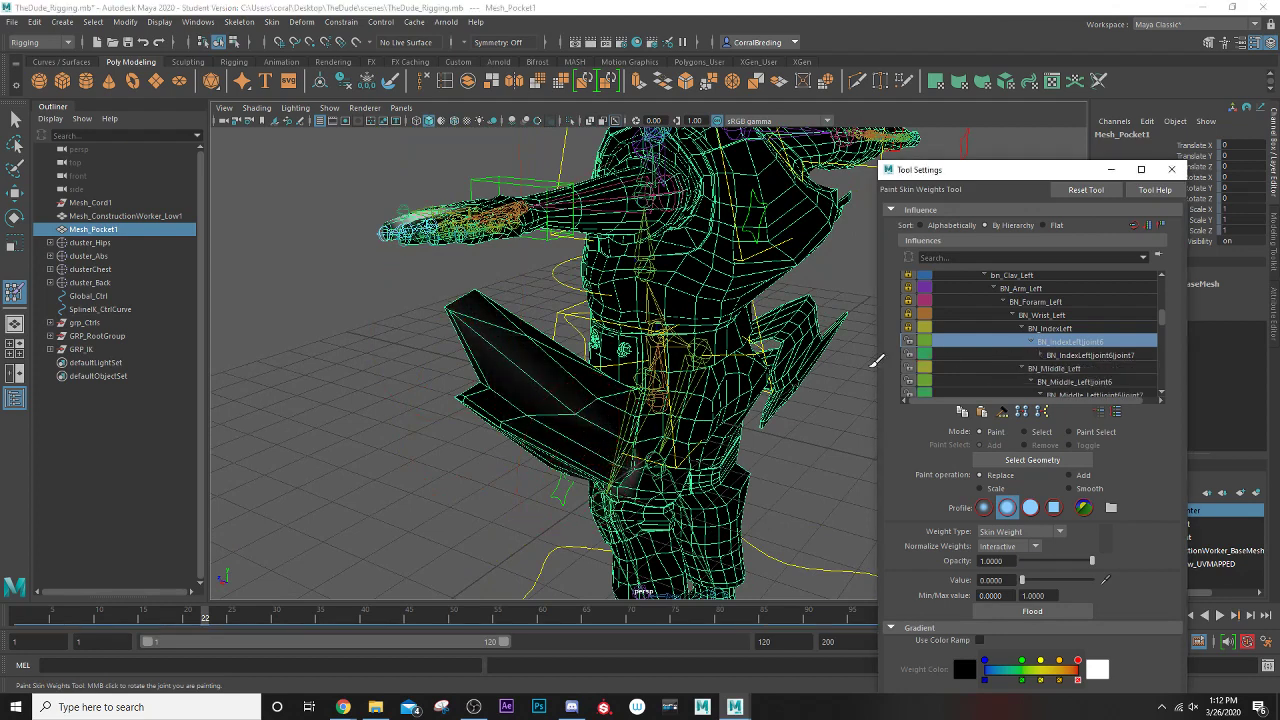
{"action": "left_click", "coordinate": [1071, 356]}
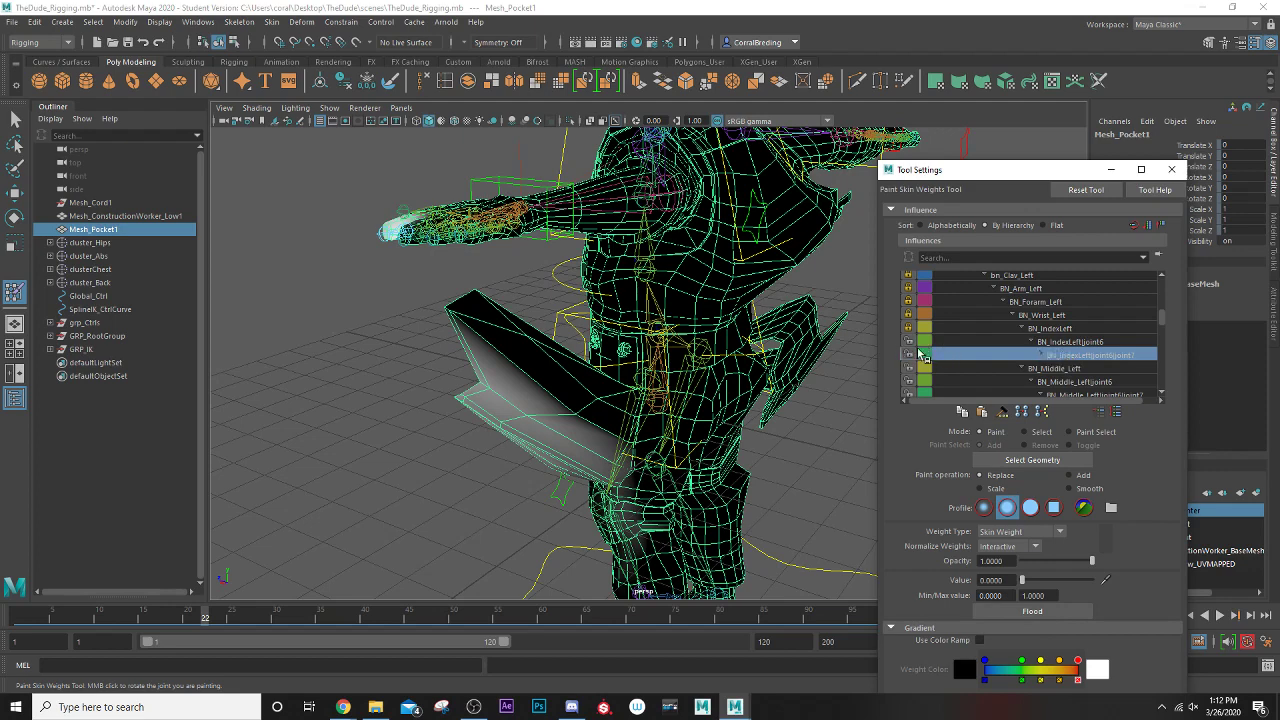
{"action": "left_click", "coordinate": [908, 342]}
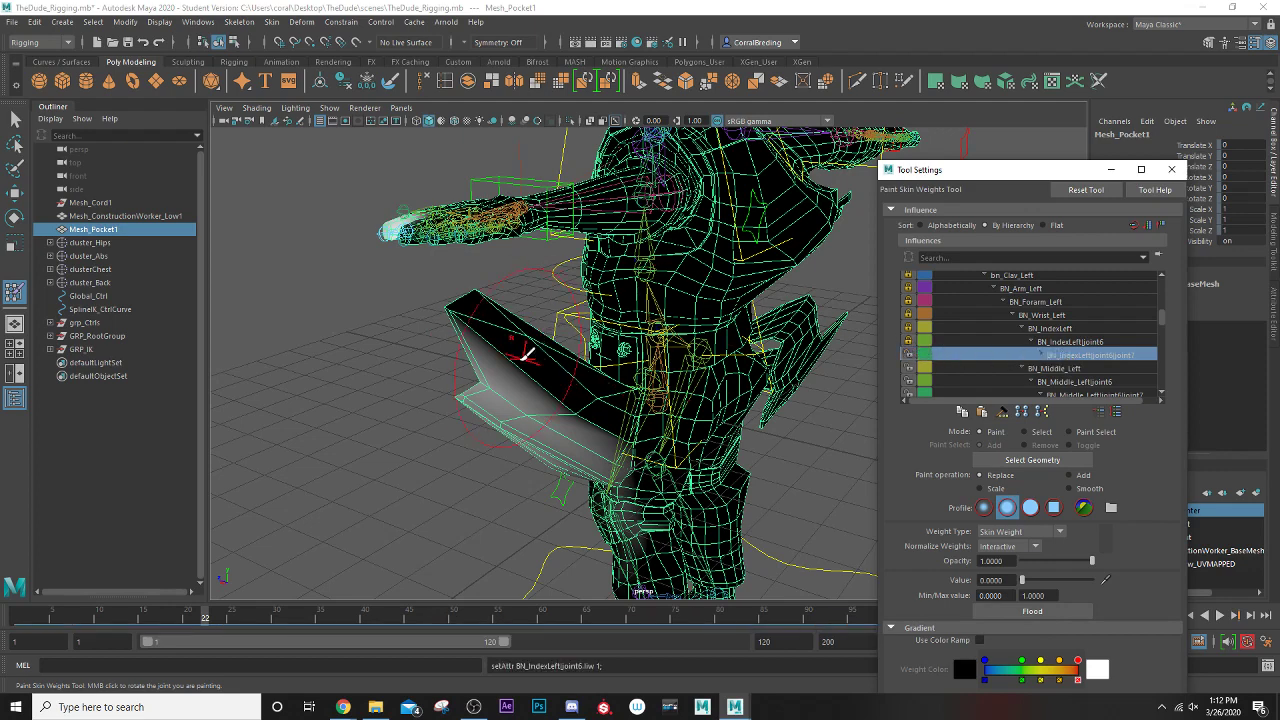
{"action": "mouse_move", "coordinate": [525, 353]}
{"action": "left_mouse_down"}
{"action": "mouse_move", "coordinate": [482, 410]}
{"action": "mouse_move", "coordinate": [543, 414]}
{"action": "mouse_move", "coordinate": [608, 449]}
{"action": "mouse_move", "coordinate": [610, 468]}
{"action": "left_mouse_up"}
{"action": "mouse_move", "coordinate": [610, 468]}
{"action": "left_mouse_down", "text": "alt"}
{"action": "mouse_move", "coordinate": [766, 451]}
{"action": "mouse_move", "coordinate": [808, 345]}
{"action": "mouse_move", "coordinate": [795, 385]}
{"action": "mouse_move", "coordinate": [668, 497]}
{"action": "left_mouse_up", "text": "alt"}
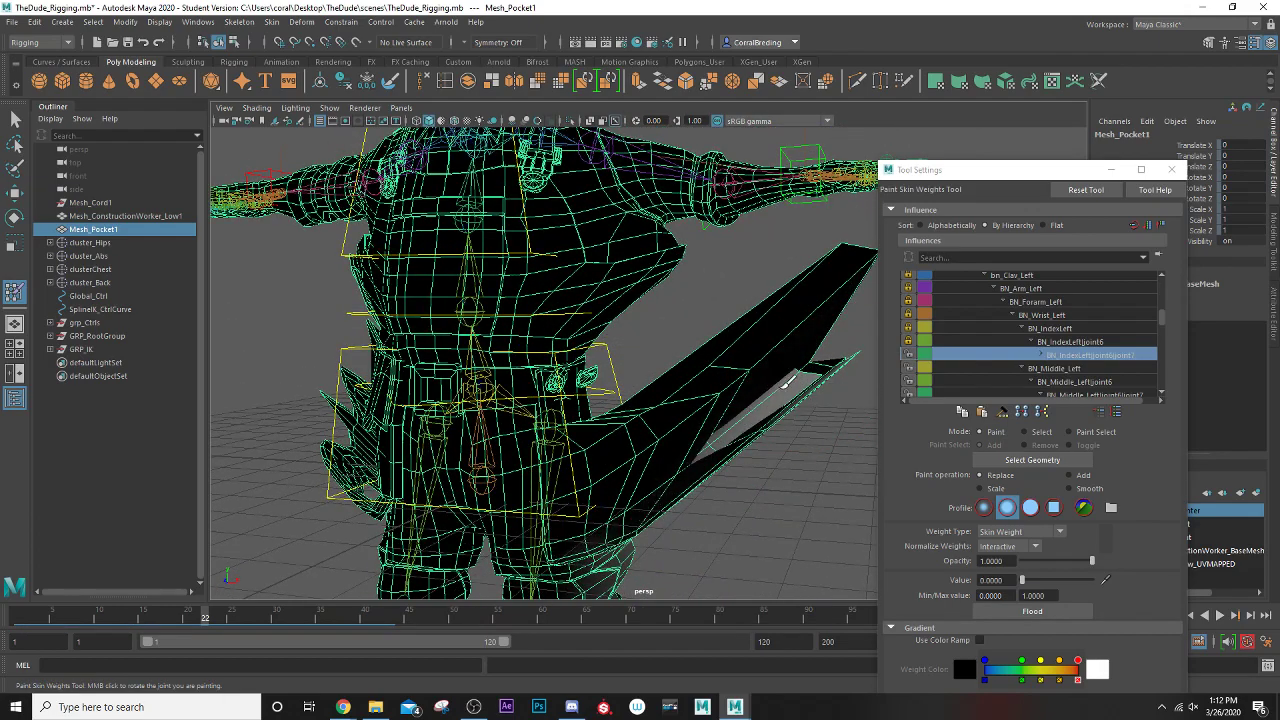
{"action": "mouse_move", "coordinate": [748, 405]}
{"action": "left_mouse_down"}
{"action": "mouse_move", "coordinate": [790, 395]}
{"action": "mouse_move", "coordinate": [755, 418]}
{"action": "mouse_move", "coordinate": [819, 368]}
{"action": "mouse_move", "coordinate": [512, 396]}
{"action": "left_mouse_up"}
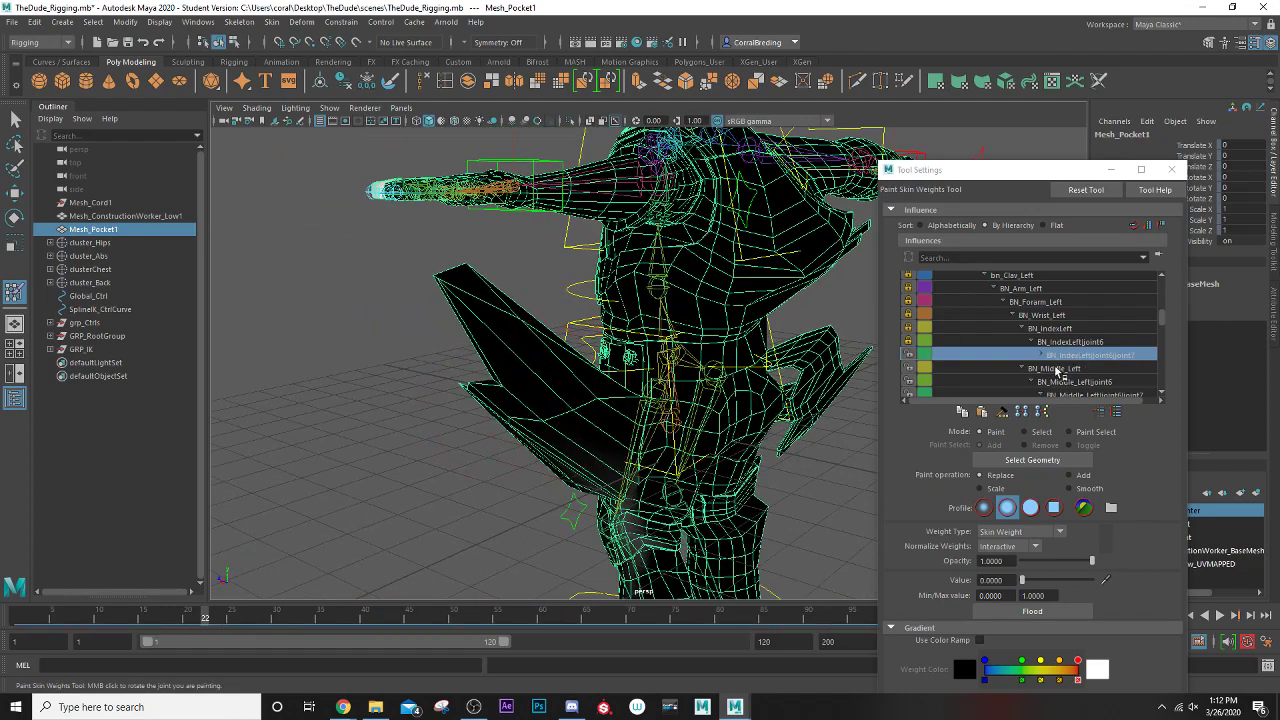
- Lock BN_IndexLeft|joint6|joint7 and paint the BN_Middle_Left weight off the back of the left hip spike
{"action": "left_click", "coordinate": [1057, 369]}
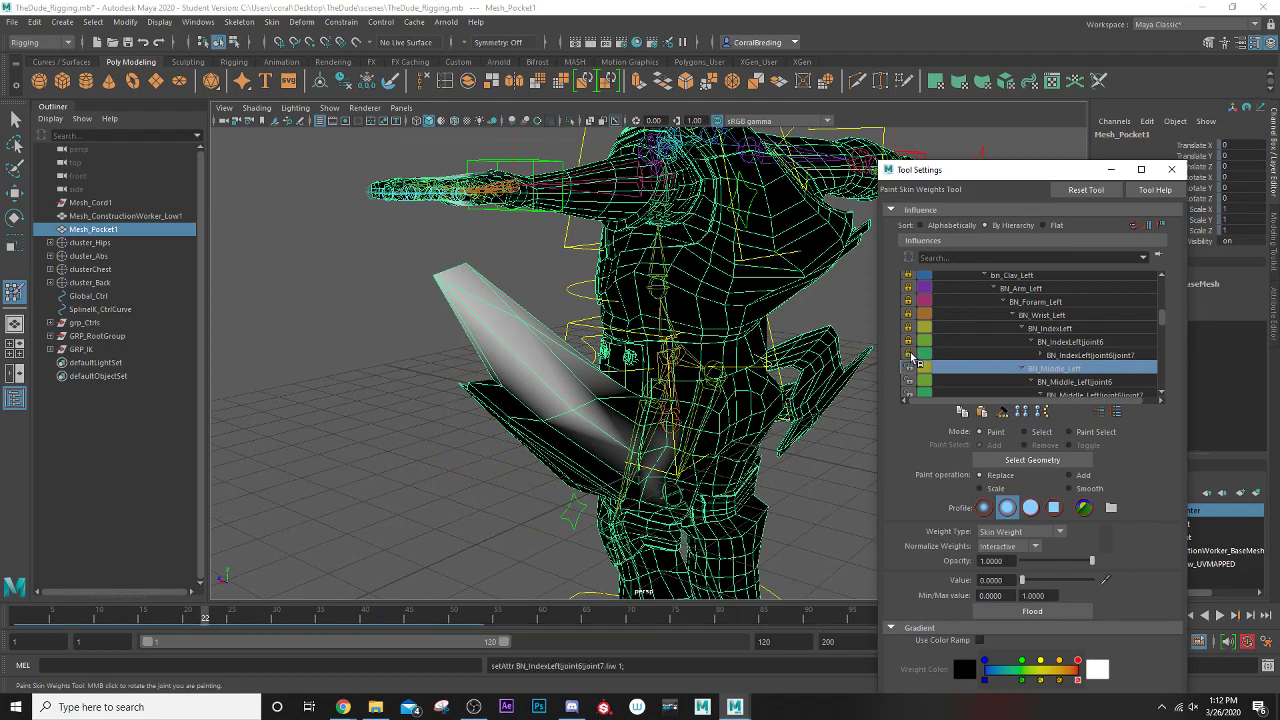
{"action": "left_click_drag", "start_coordinate": [608, 410], "coordinate": [590, 422]}
{"action": "scroll", "coordinate": [556, 373], "scroll_direction": "up", "scroll_amount": 2}
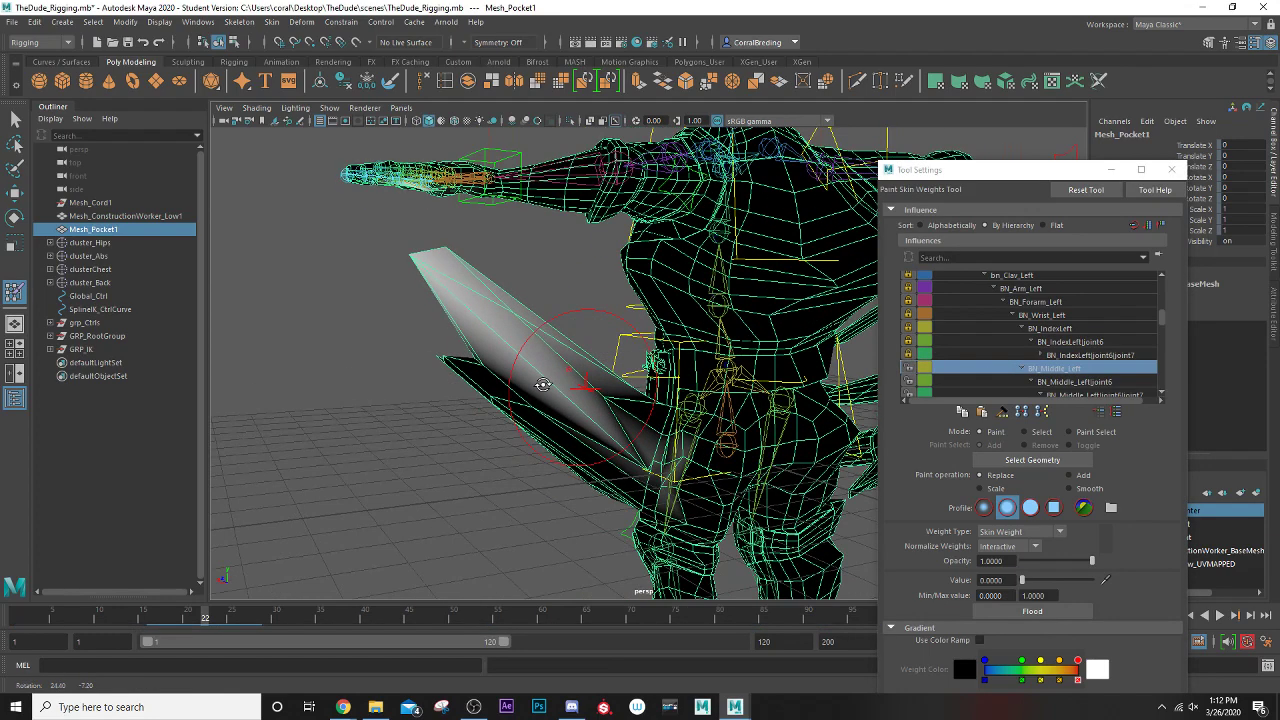
{"action": "mouse_move", "coordinate": [577, 392]}
{"action": "left_mouse_down"}
{"action": "mouse_move", "coordinate": [424, 264]}
{"action": "mouse_move", "coordinate": [515, 322]}
{"action": "left_mouse_up"}
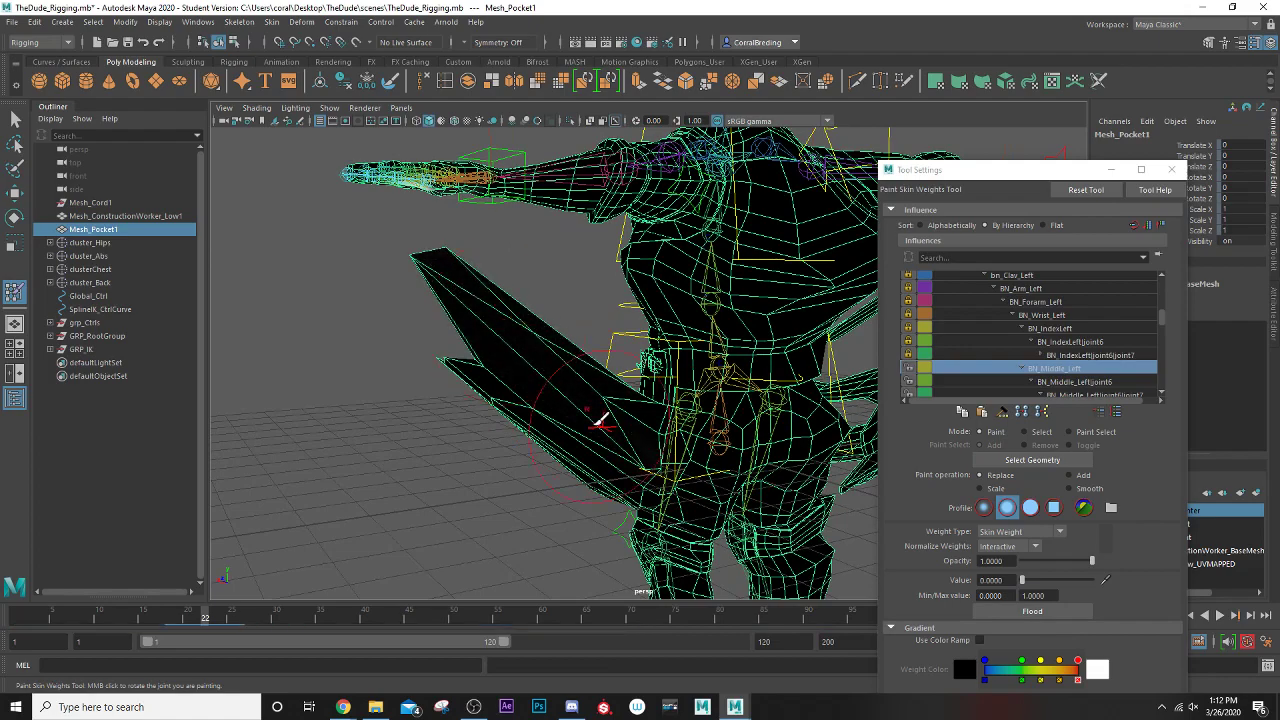
{"action": "left_click_drag", "start_coordinate": [600, 423], "coordinate": [690, 412], "text": "alt"}
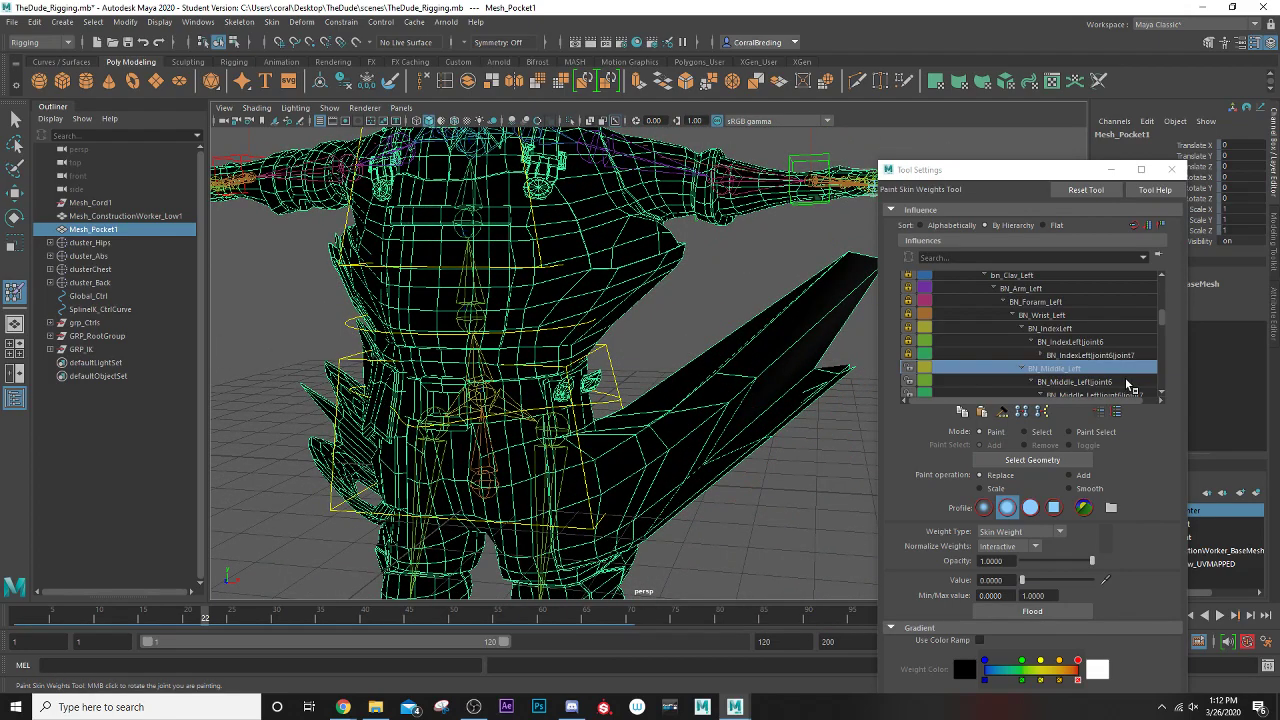
- Lock BN_Middle_Left and paint the BN_Middle_Left|joint6 weight off the front of the left hip spike
{"action": "left_click", "coordinate": [1098, 383]}
{"action": "left_click", "coordinate": [907, 371]}
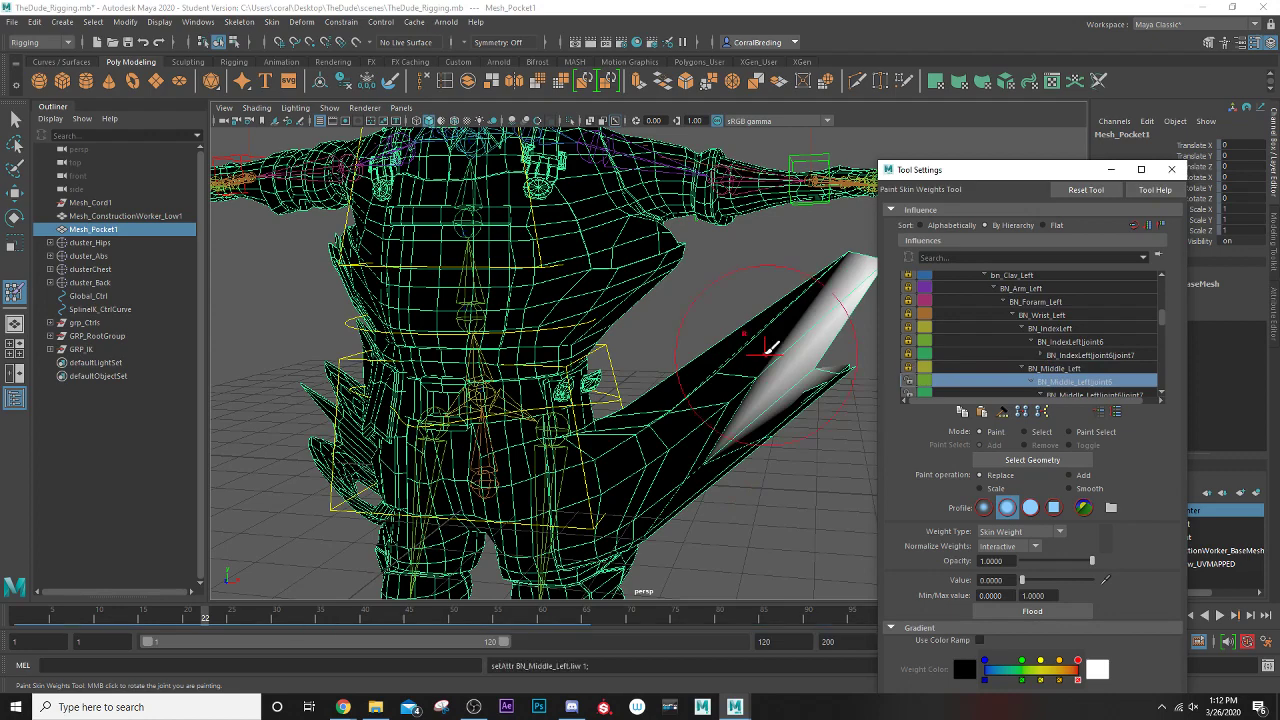
{"action": "left_click_drag", "start_coordinate": [772, 366], "coordinate": [801, 328]}
{"action": "middle_click_drag", "start_coordinate": [695, 353], "coordinate": [577, 411], "text": "alt"}
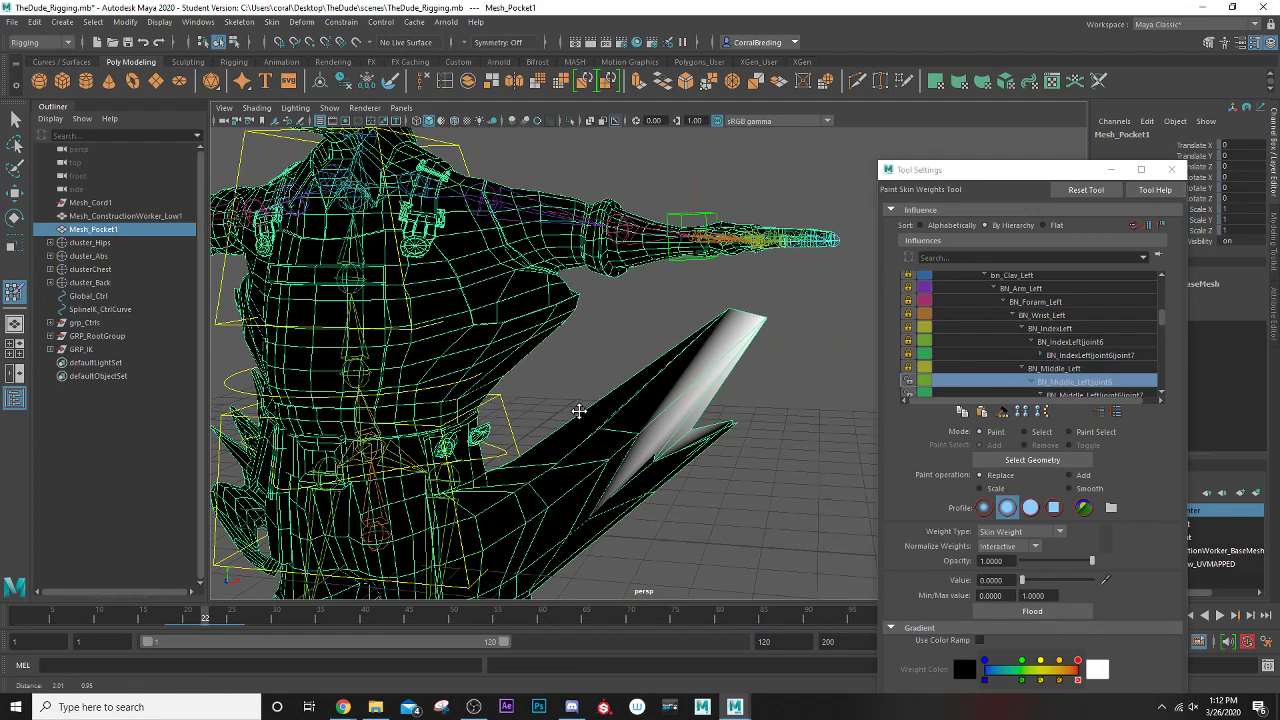
{"action": "mouse_move", "coordinate": [738, 334]}
{"action": "left_mouse_down"}
{"action": "mouse_move", "coordinate": [714, 406]}
{"action": "mouse_move", "coordinate": [665, 448]}
{"action": "left_mouse_up"}
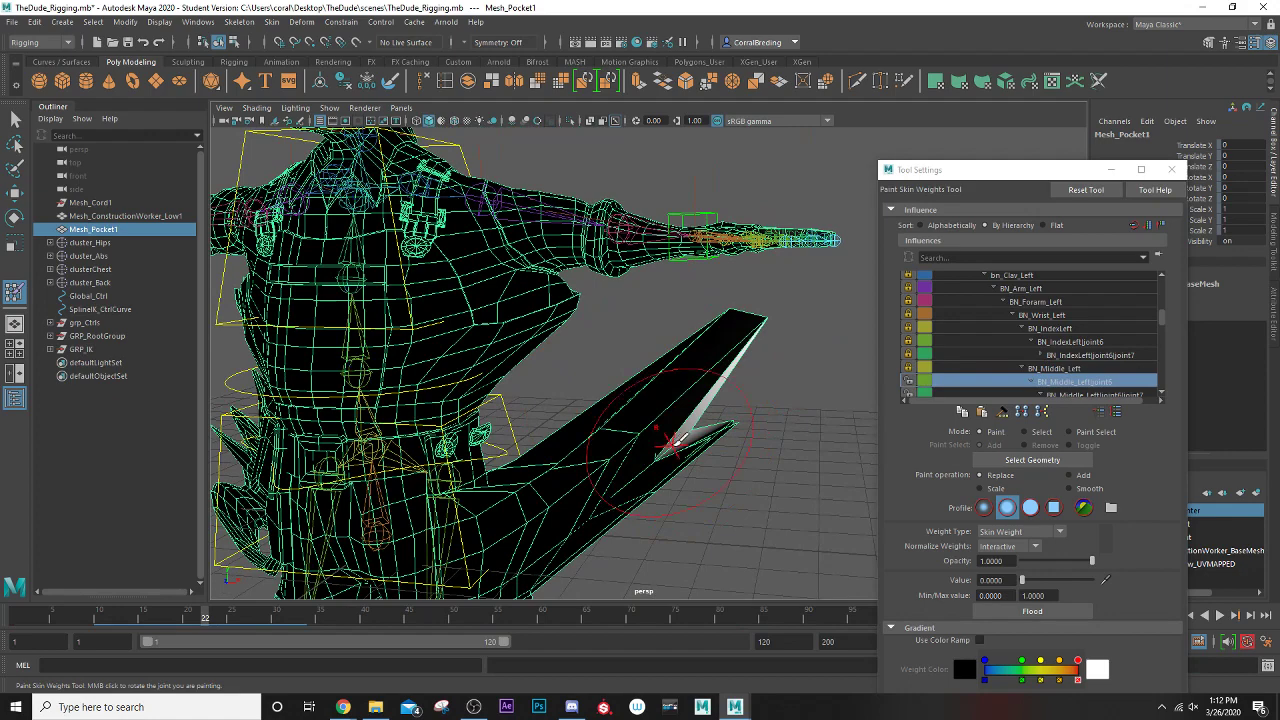
- Lock BN_Middle_Left|joint6|joint7 and paint the leftover BN_Middle_Left|joint6 weight off the back of the left hip spike
{"action": "left_click", "coordinate": [908, 391]}
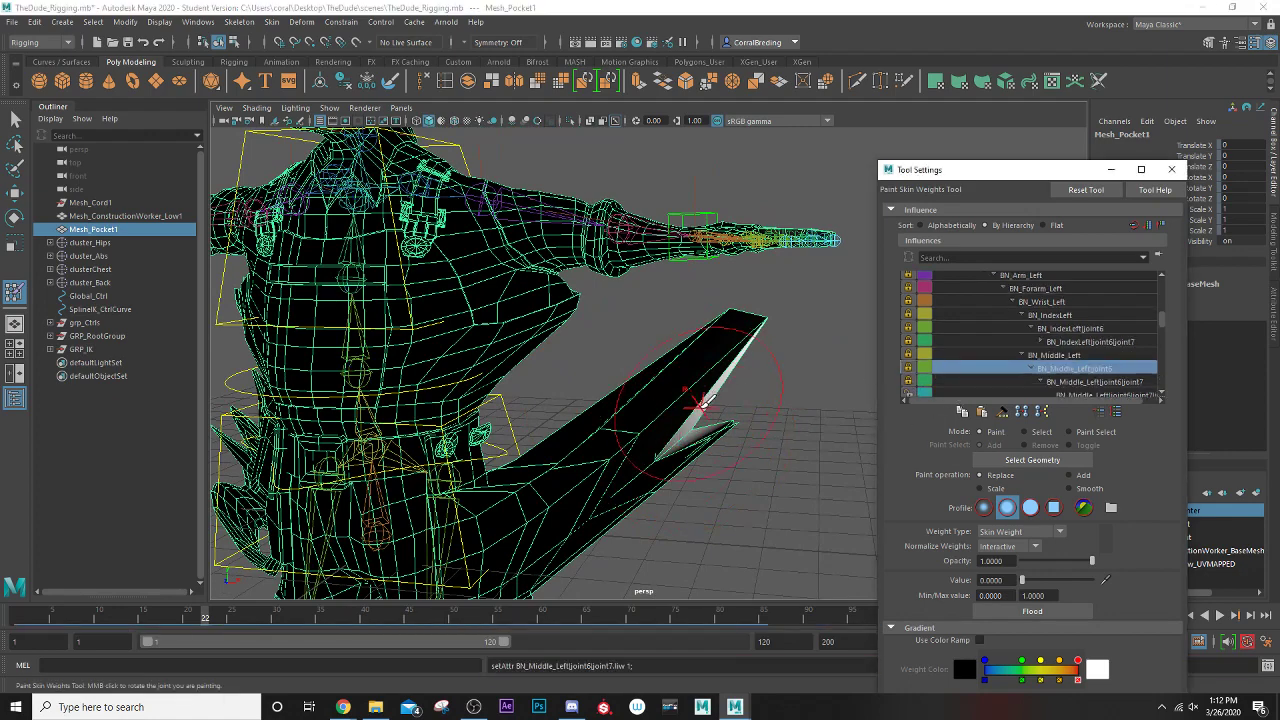
{"action": "mouse_move", "coordinate": [700, 425]}
{"action": "left_mouse_down", "text": "alt"}
{"action": "mouse_move", "coordinate": [563, 432]}
{"action": "mouse_move", "coordinate": [556, 388]}
{"action": "mouse_move", "coordinate": [588, 455]}
{"action": "left_mouse_up", "text": "alt"}
{"action": "left_click_drag", "start_coordinate": [600, 445], "coordinate": [490, 430], "text": "alt"}
{"action": "left_click_drag", "start_coordinate": [609, 419], "coordinate": [697, 488]}
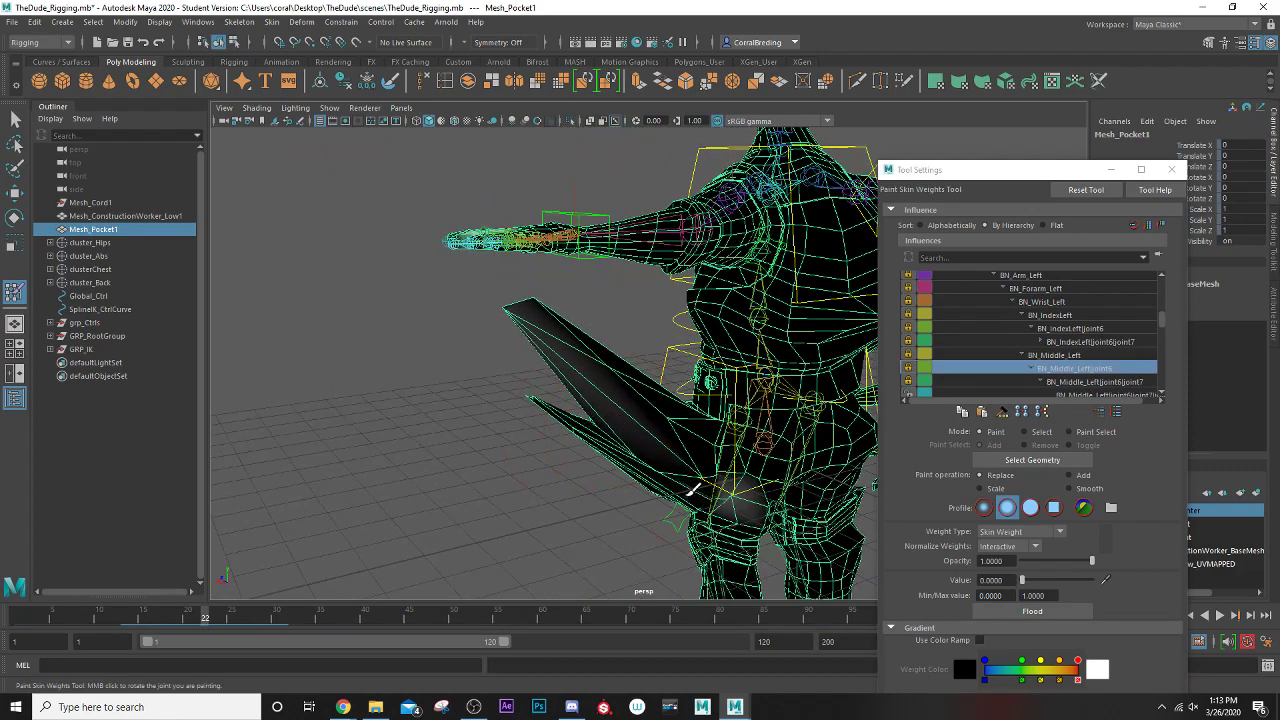
{"action": "left_click", "coordinate": [695, 485]}
- Lock BN_Middle_Left|joint6|joint7|joint8 and check its influence on the left hip from behind and in front
{"action": "scroll", "coordinate": [926, 390], "scroll_direction": "down", "scroll_amount": 1}
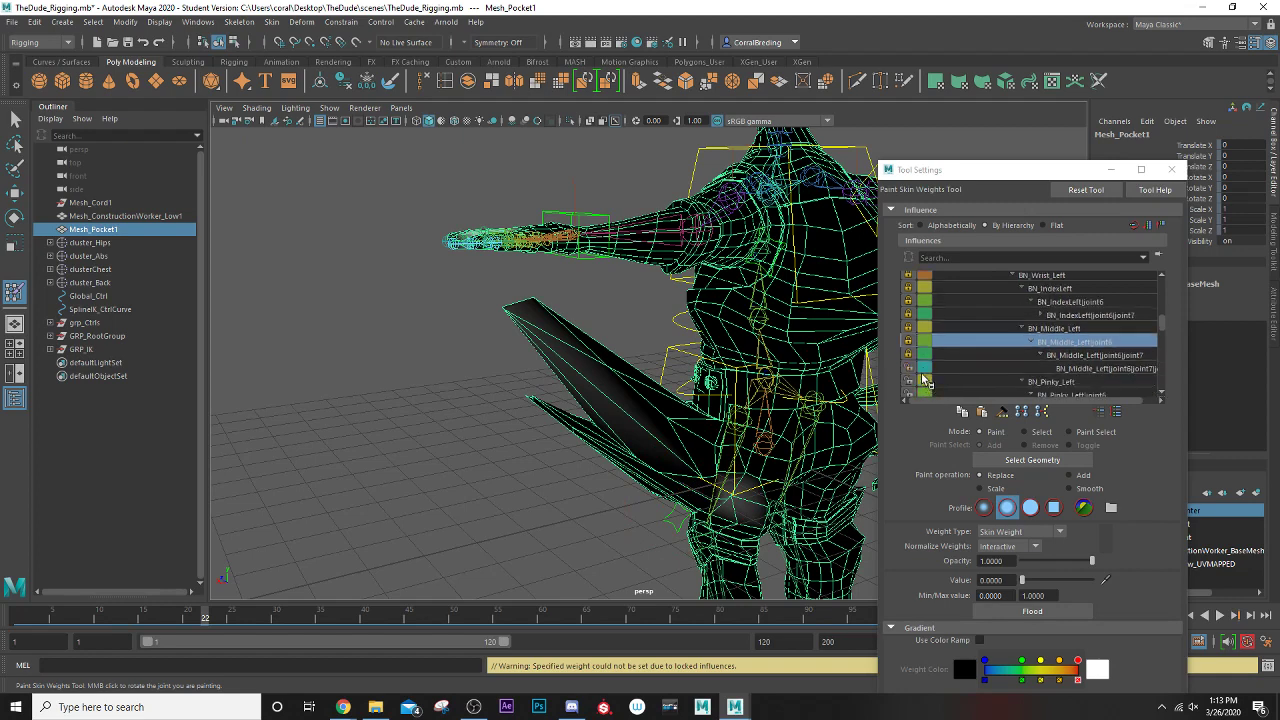
{"action": "left_click", "coordinate": [908, 368]}
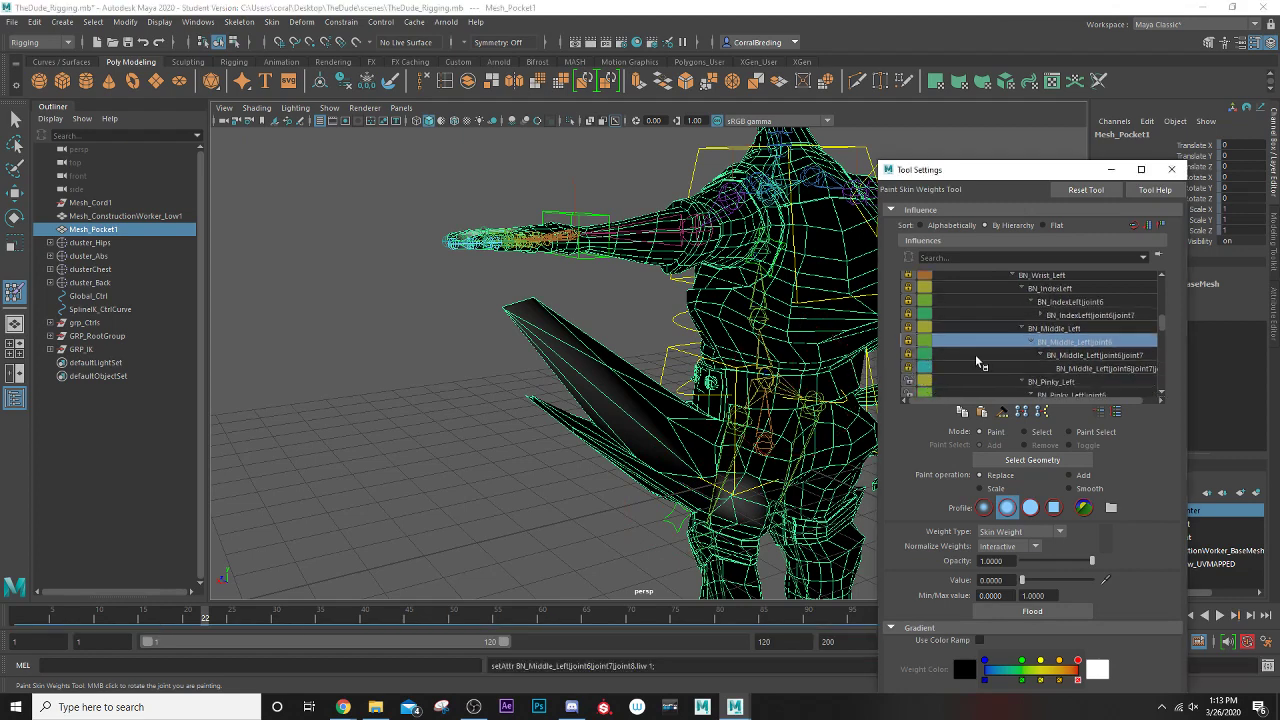
{"action": "left_click", "coordinate": [1030, 368]}
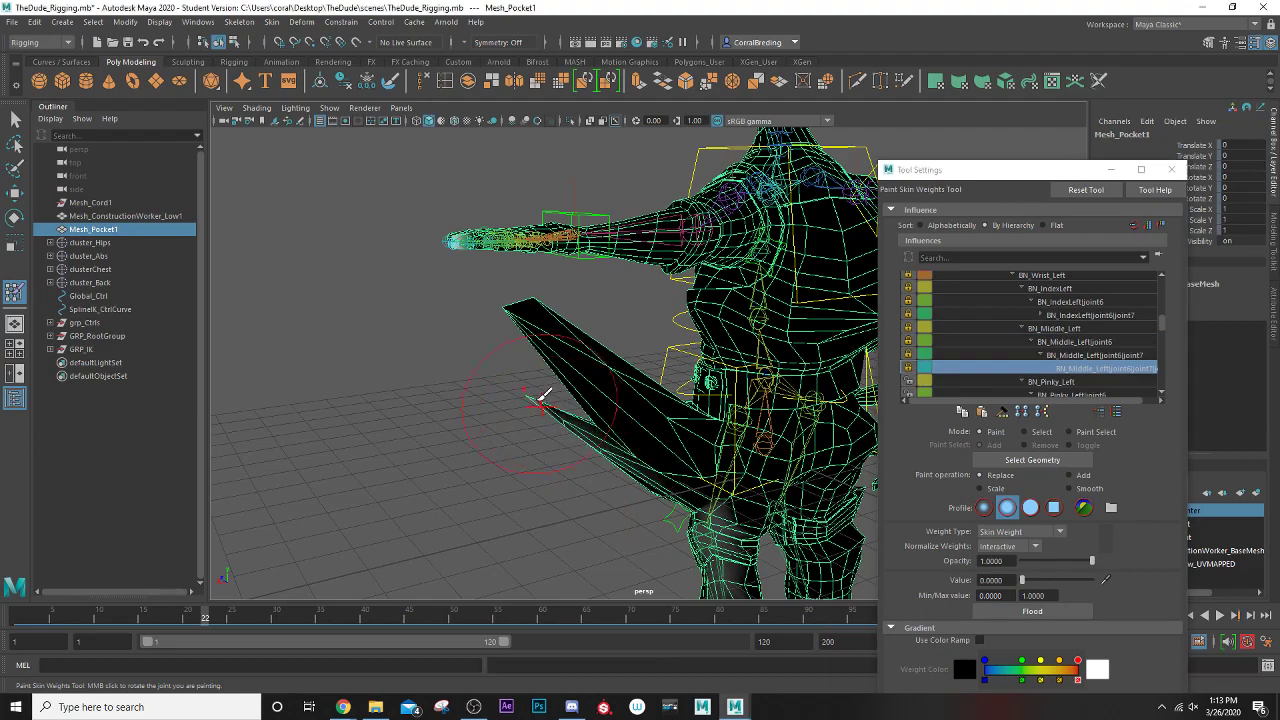
{"action": "left_click_drag", "start_coordinate": [735, 560], "coordinate": [614, 434], "text": "alt"}
{"action": "mouse_move", "coordinate": [551, 522]}
{"action": "left_mouse_down", "text": "alt"}
{"action": "mouse_move", "coordinate": [534, 491]}
{"action": "mouse_move", "coordinate": [486, 463]}
{"action": "mouse_move", "coordinate": [396, 467]}
{"action": "mouse_move", "coordinate": [653, 475]}
{"action": "left_mouse_up", "text": "alt"}
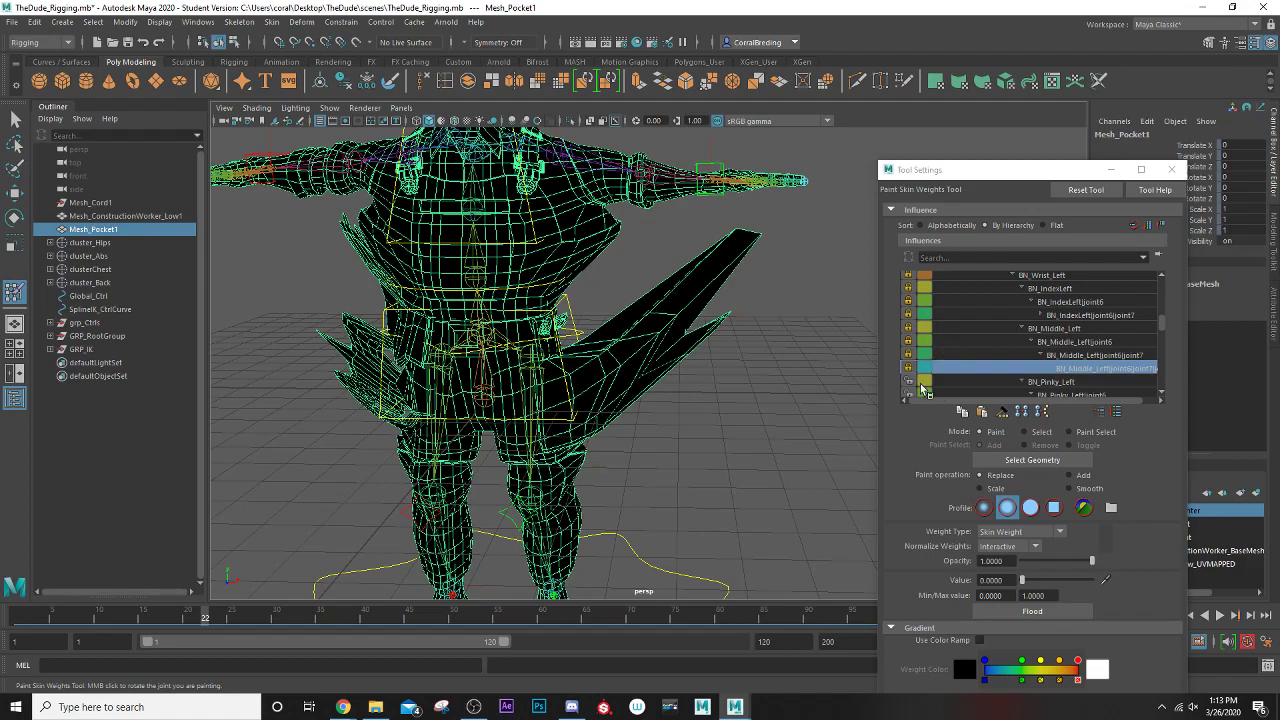
- Check the BN_Pinky_Left influence around the left hip and leave weight painting for the Select tool
{"action": "left_click", "coordinate": [1028, 384]}
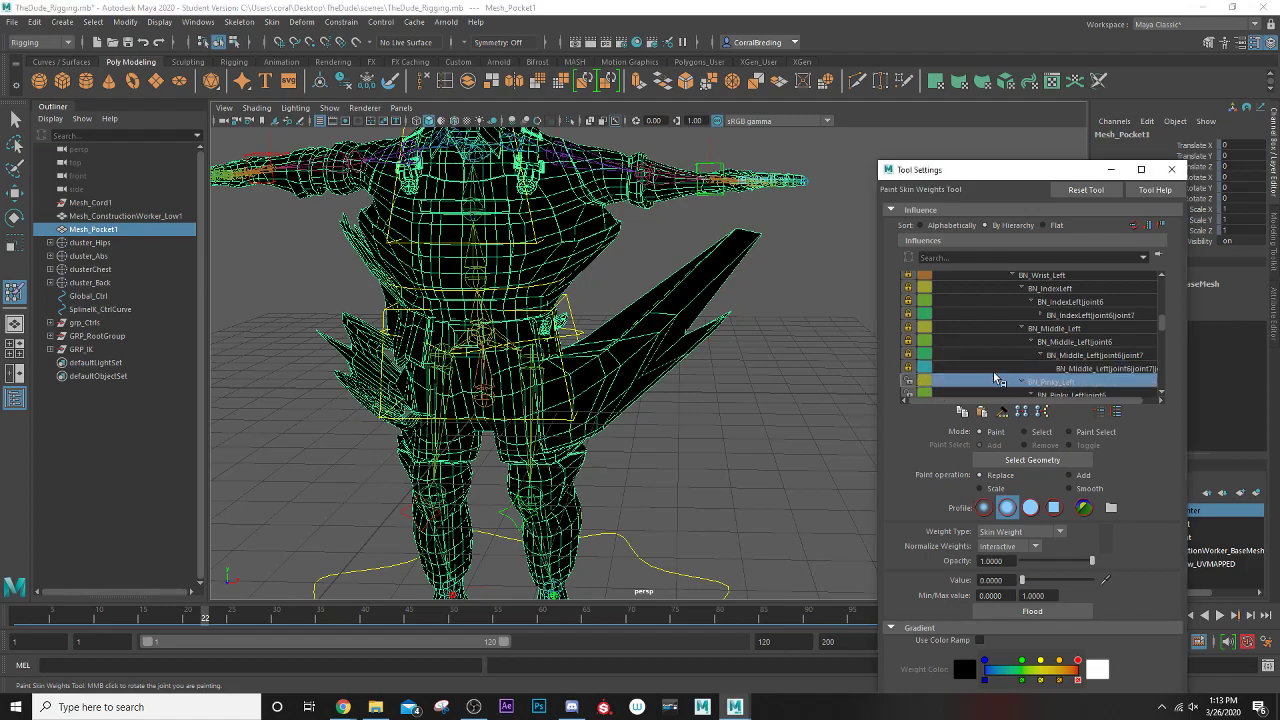
{"action": "scroll", "coordinate": [768, 318], "scroll_direction": "up", "scroll_amount": 3}
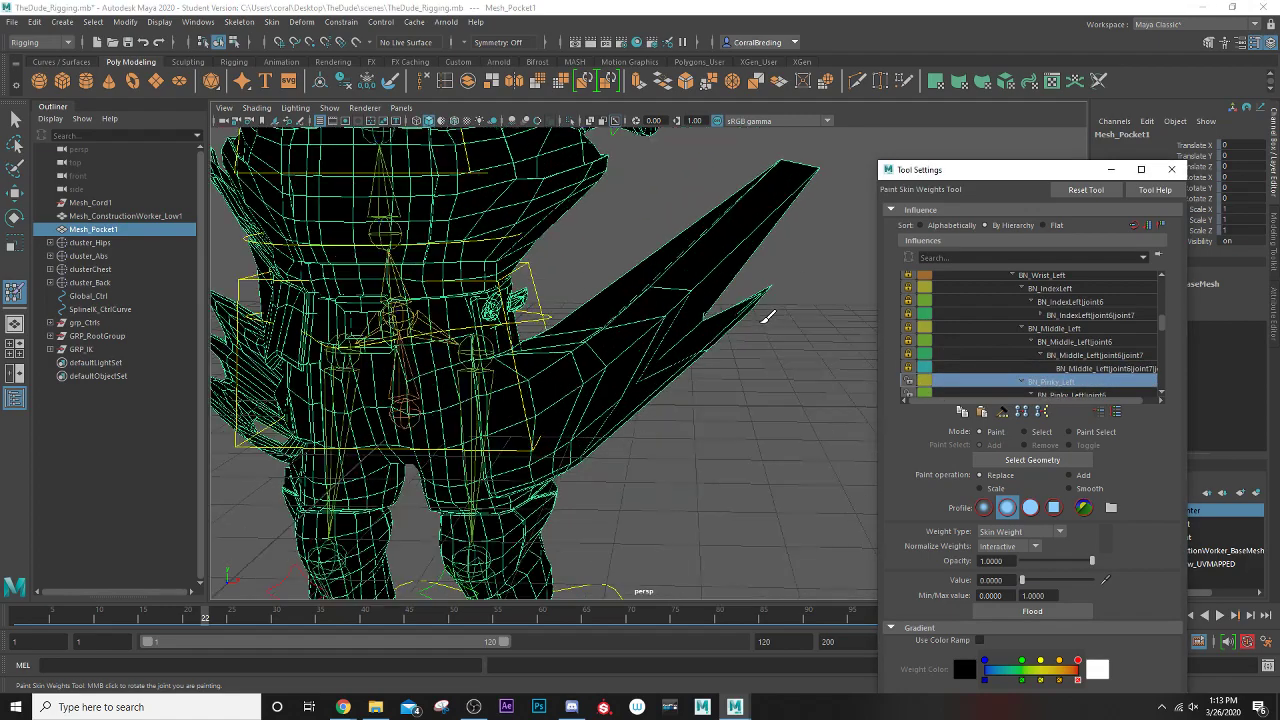
{"action": "left_click_drag", "start_coordinate": [766, 314], "coordinate": [652, 332], "text": "alt"}
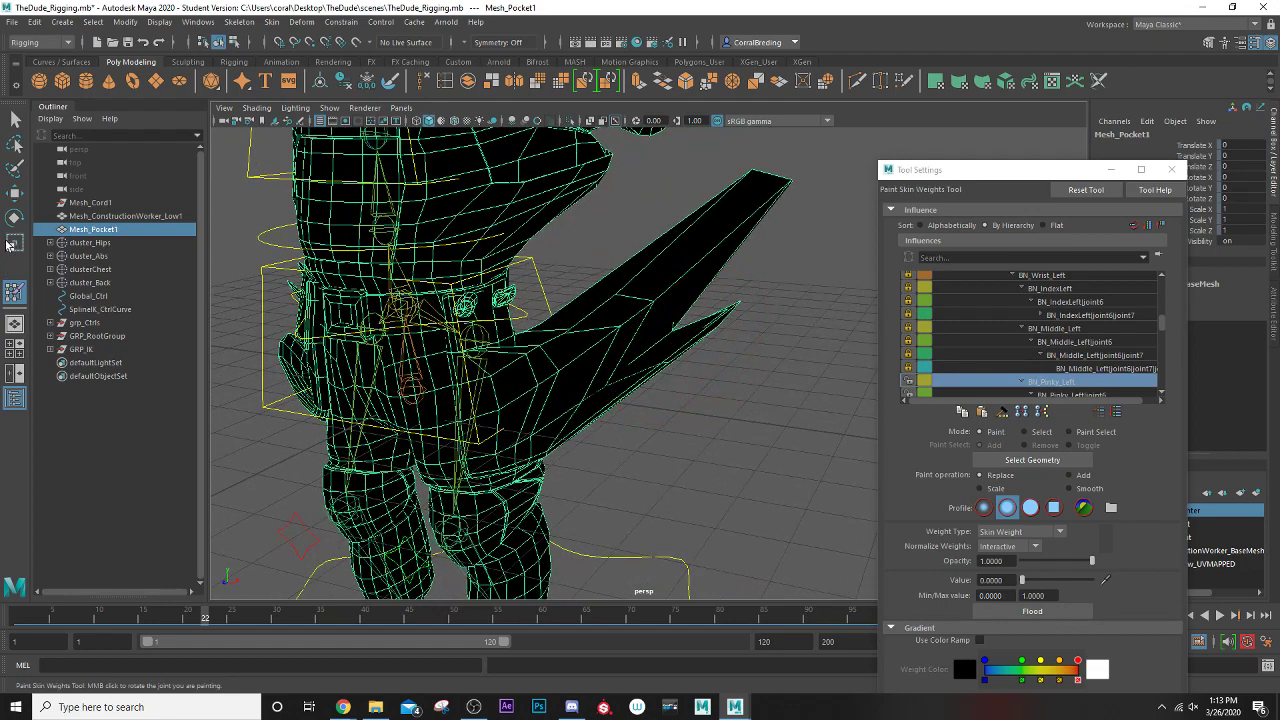
{"action": "left_click", "coordinate": [16, 120]}
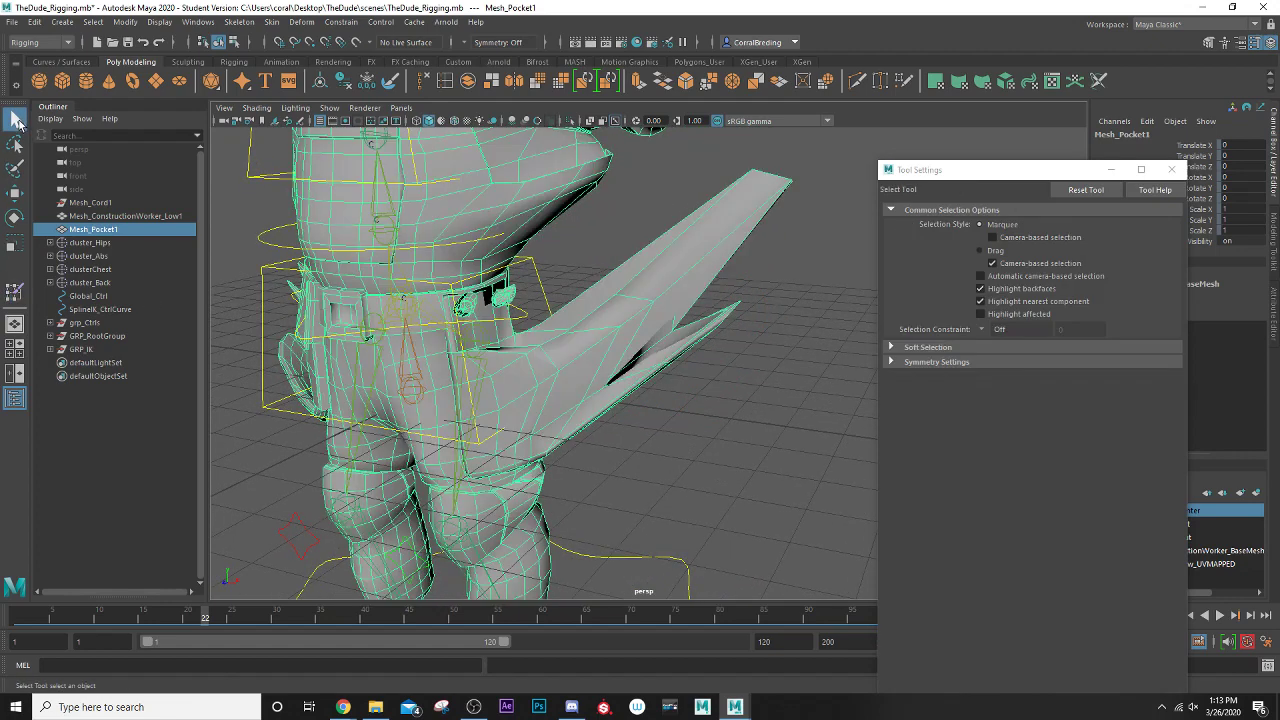
- Open the Component Editor, place it clear of the character, and close the Tool Settings window
{"action": "left_click", "coordinate": [197, 22]}
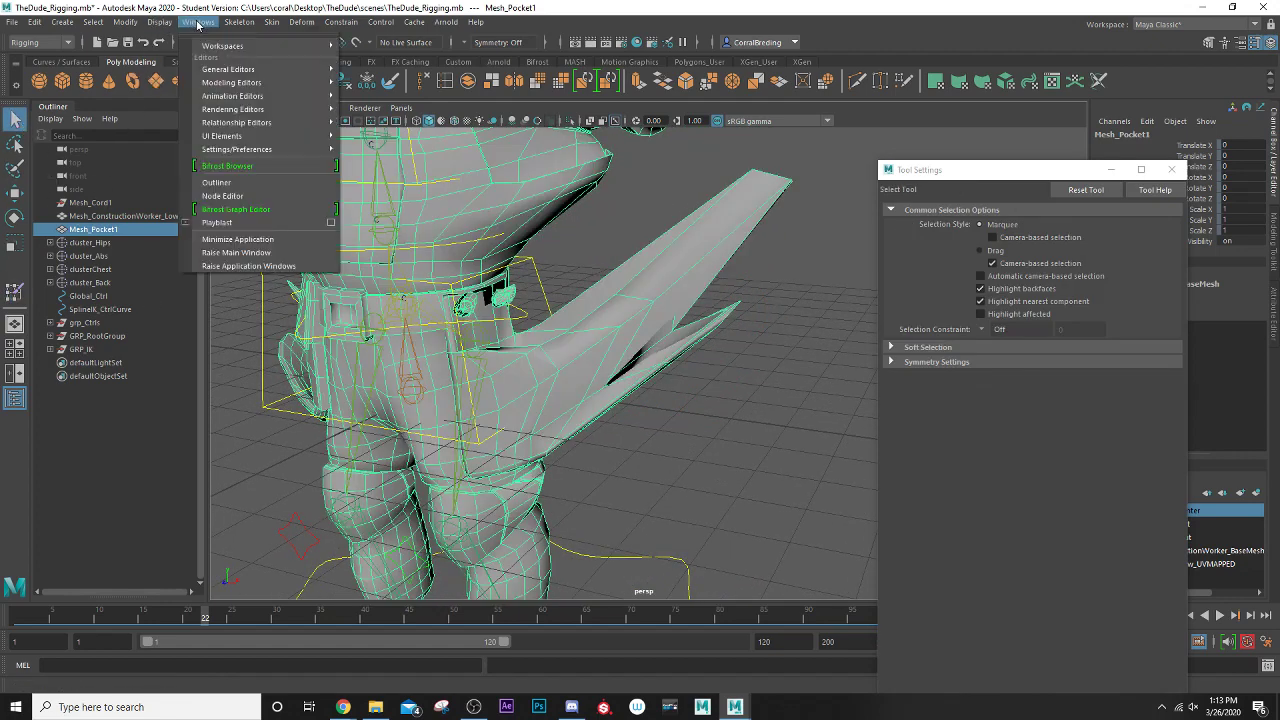
{"action": "mouse_move", "coordinate": [259, 72]}
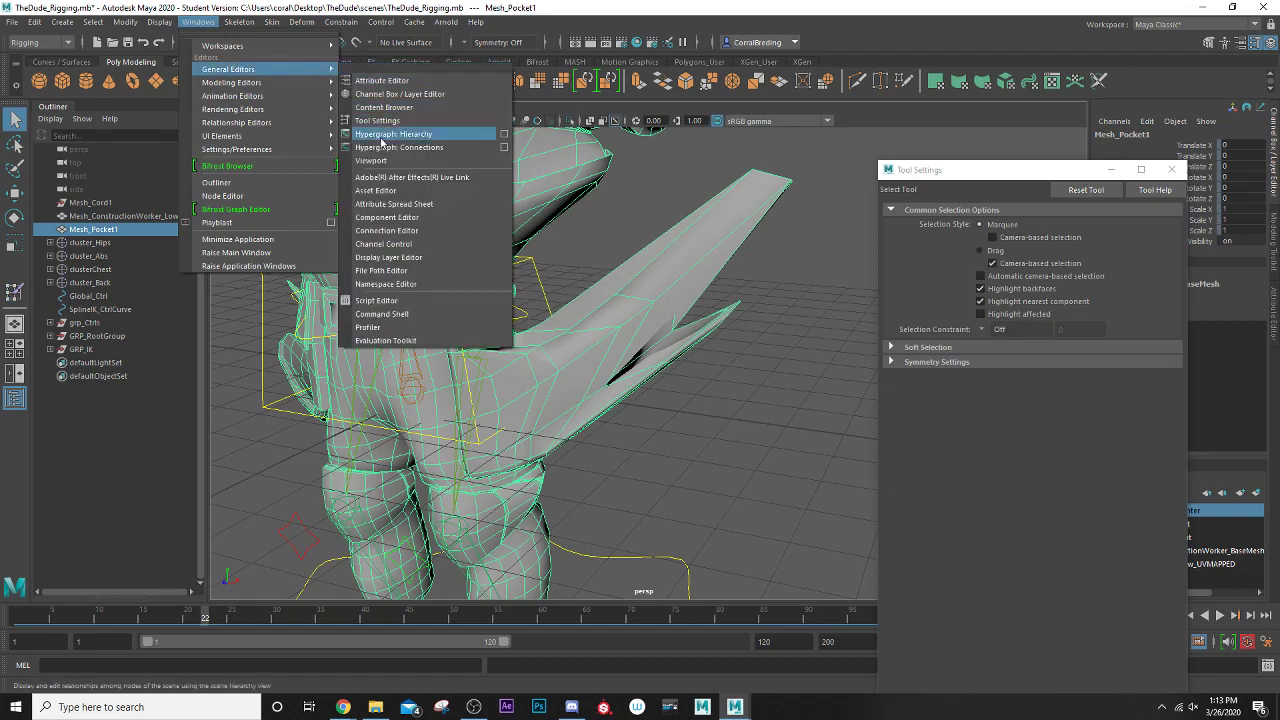
{"action": "left_click", "coordinate": [412, 217]}
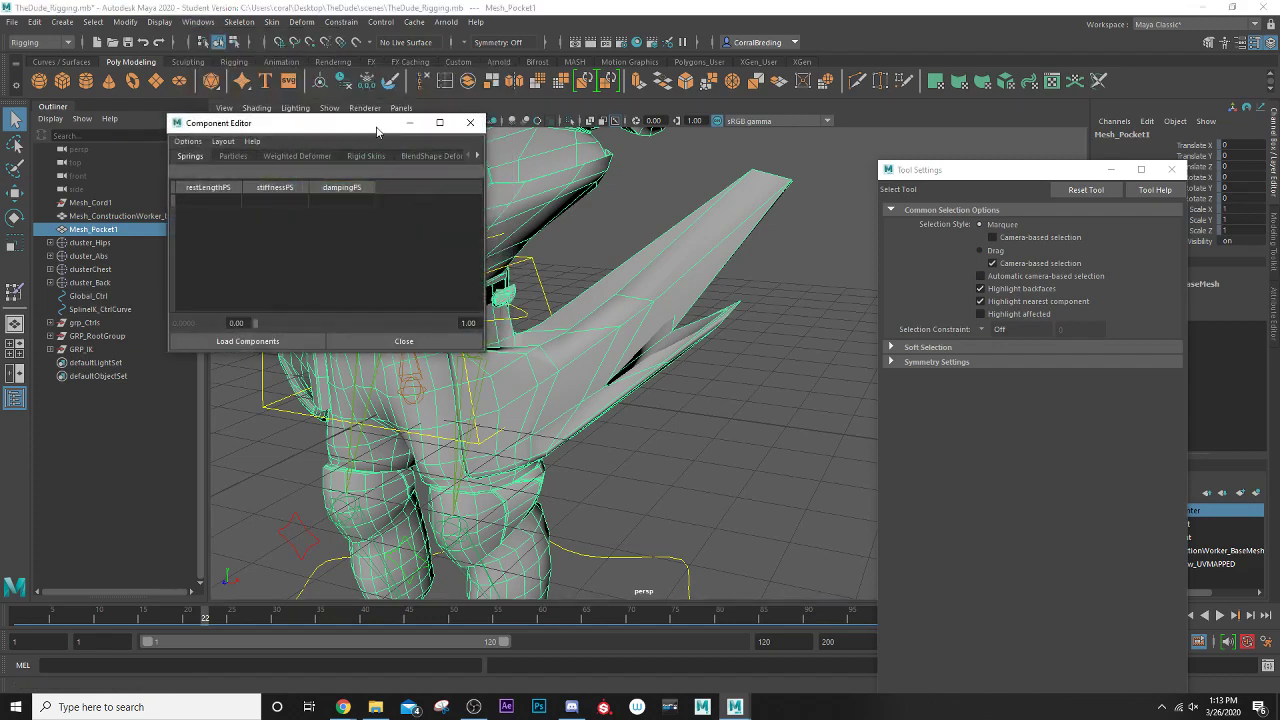
{"action": "left_click_drag", "start_coordinate": [377, 131], "coordinate": [997, 365]}
{"action": "left_click", "coordinate": [1172, 170]}
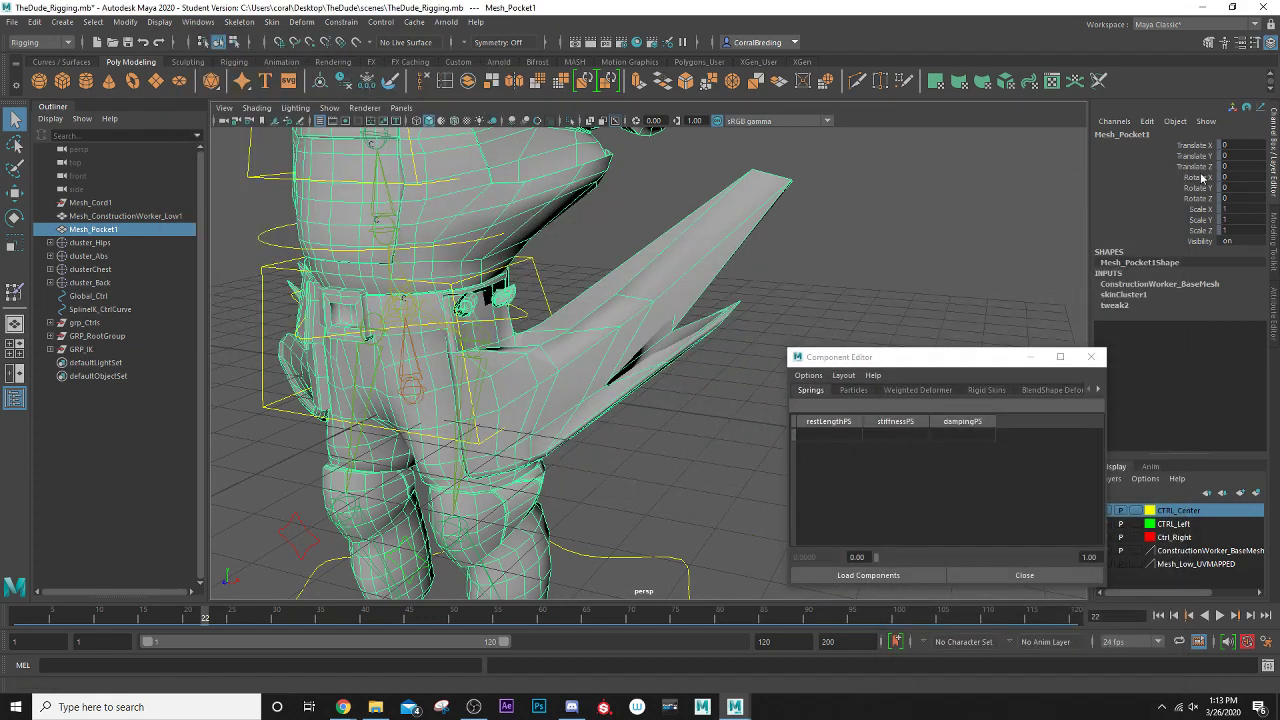
- Switch Mesh_Pocket1 to vertex selection, try to box-select the left hip vertices, and undo the stray joint selection
{"action": "right_click", "coordinate": [656, 274]}
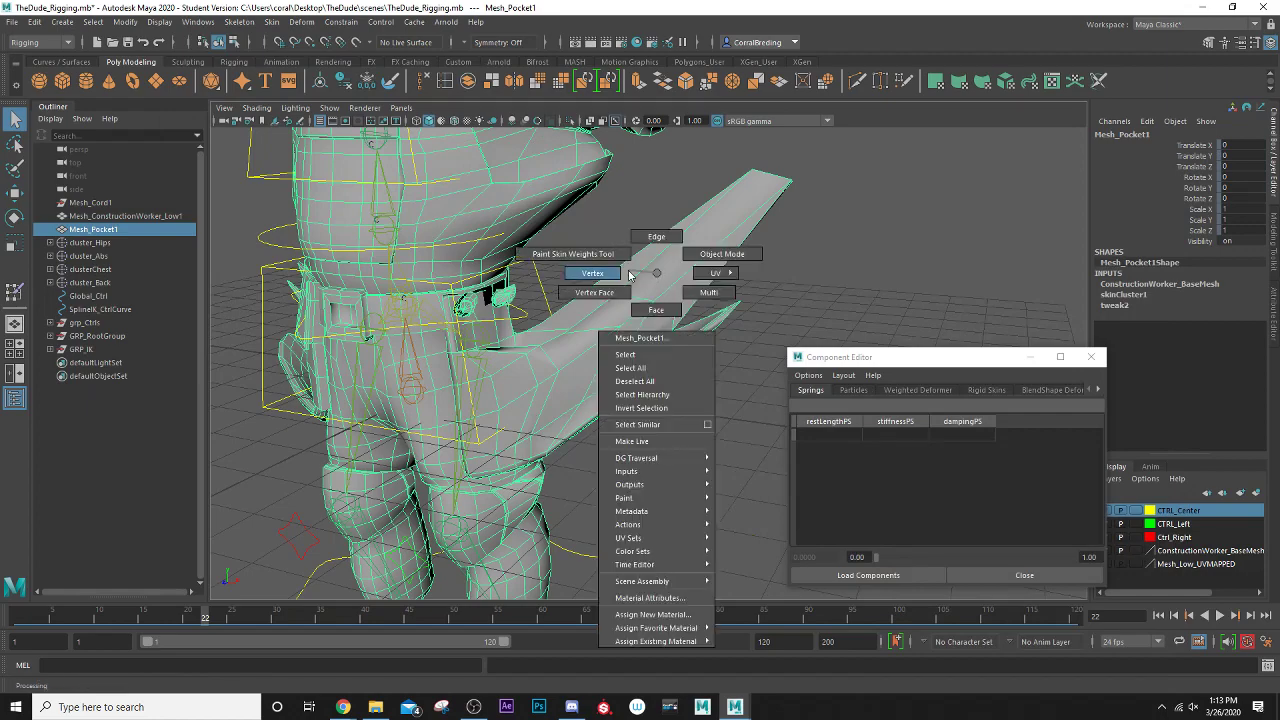
{"action": "left_click_drag", "start_coordinate": [629, 271], "coordinate": [557, 432], "text": "alt"}
{"action": "key", "text": "f"}
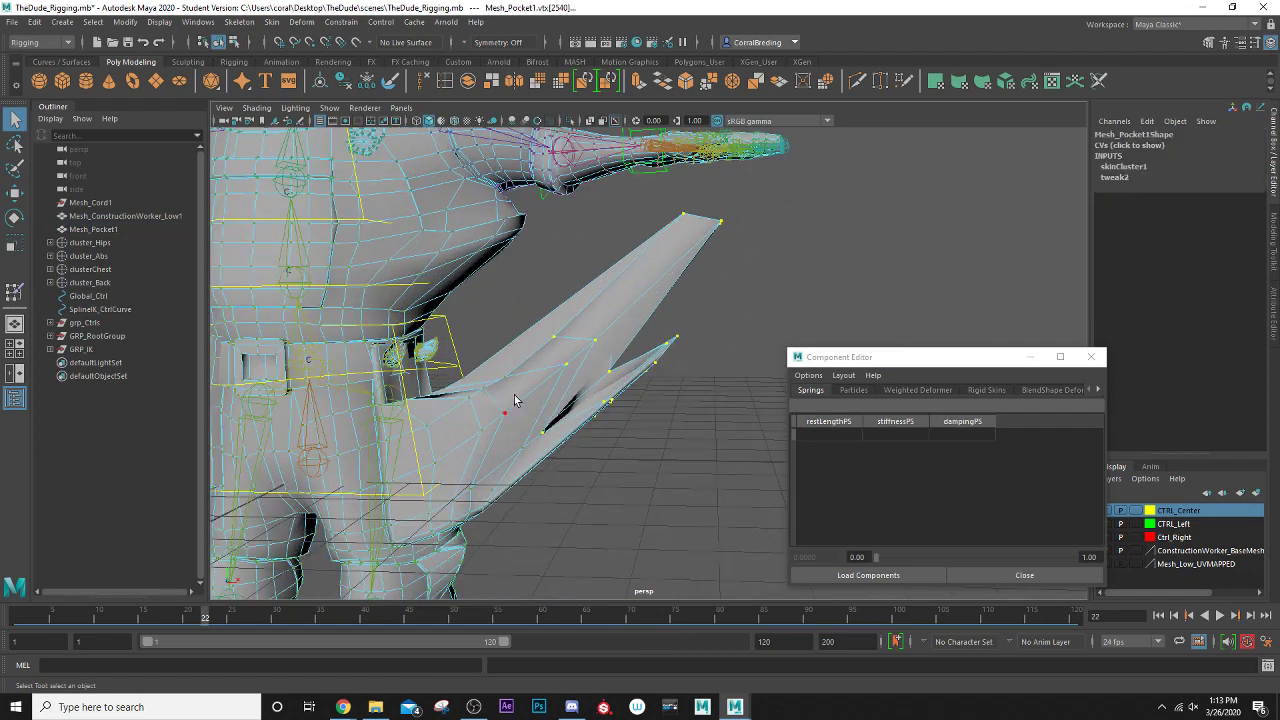
{"action": "left_click_drag", "start_coordinate": [510, 313], "coordinate": [352, 554]}
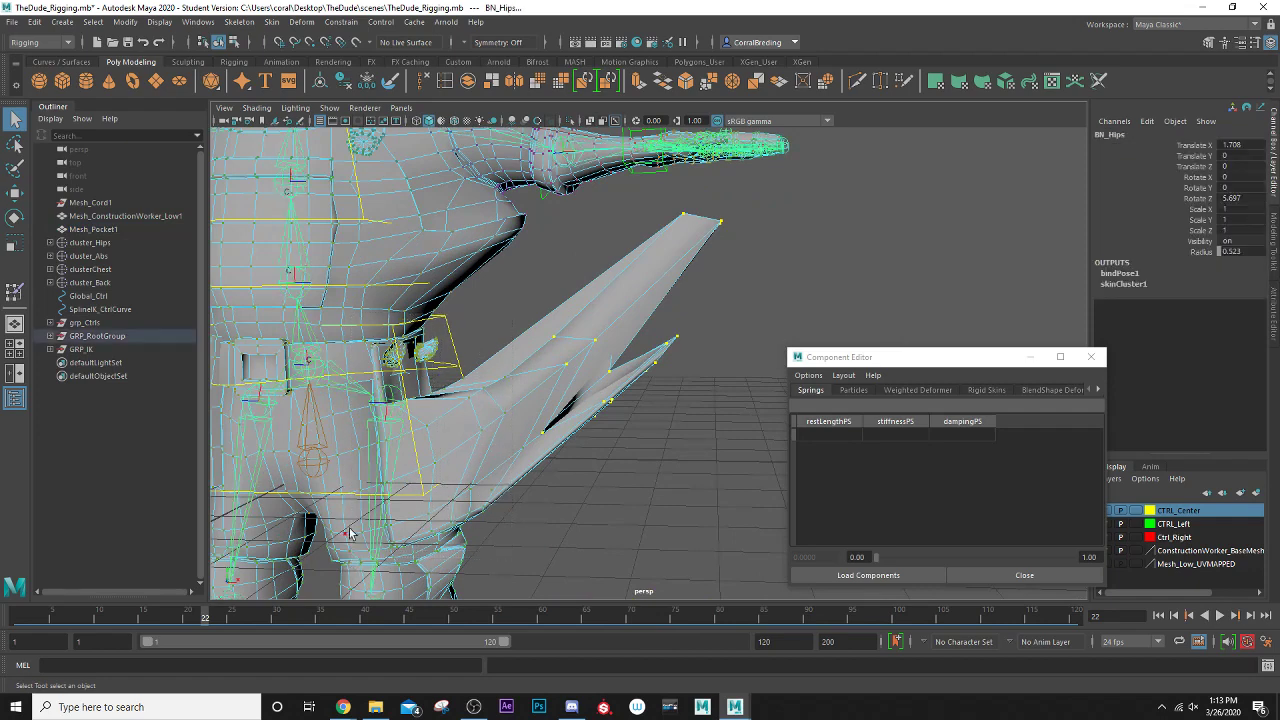
{"action": "key", "text": "ctrl+z"}
- Hide joints in the viewport and box-select the Mesh_Pocket1 vertices around the left hip and upper thigh
{"action": "left_click", "coordinate": [330, 108]}
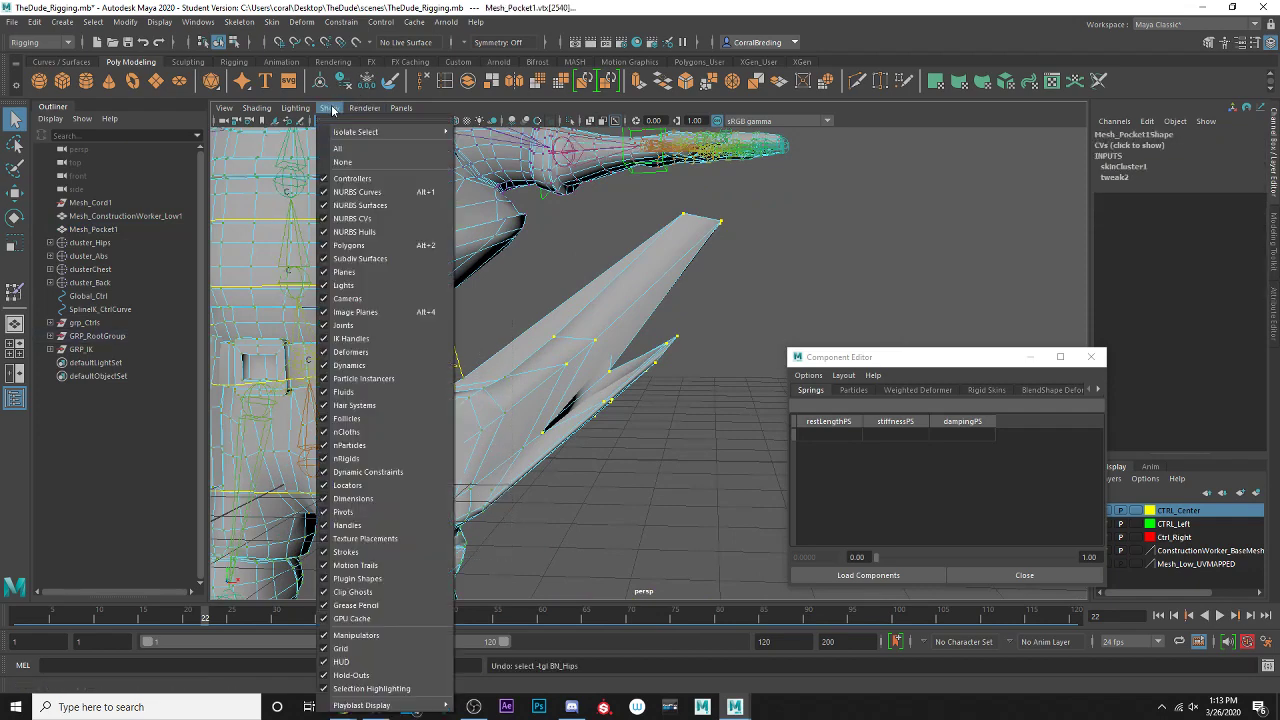
{"action": "left_click", "coordinate": [343, 325]}
{"action": "scroll", "coordinate": [428, 392], "scroll_direction": "down", "scroll_amount": 5}
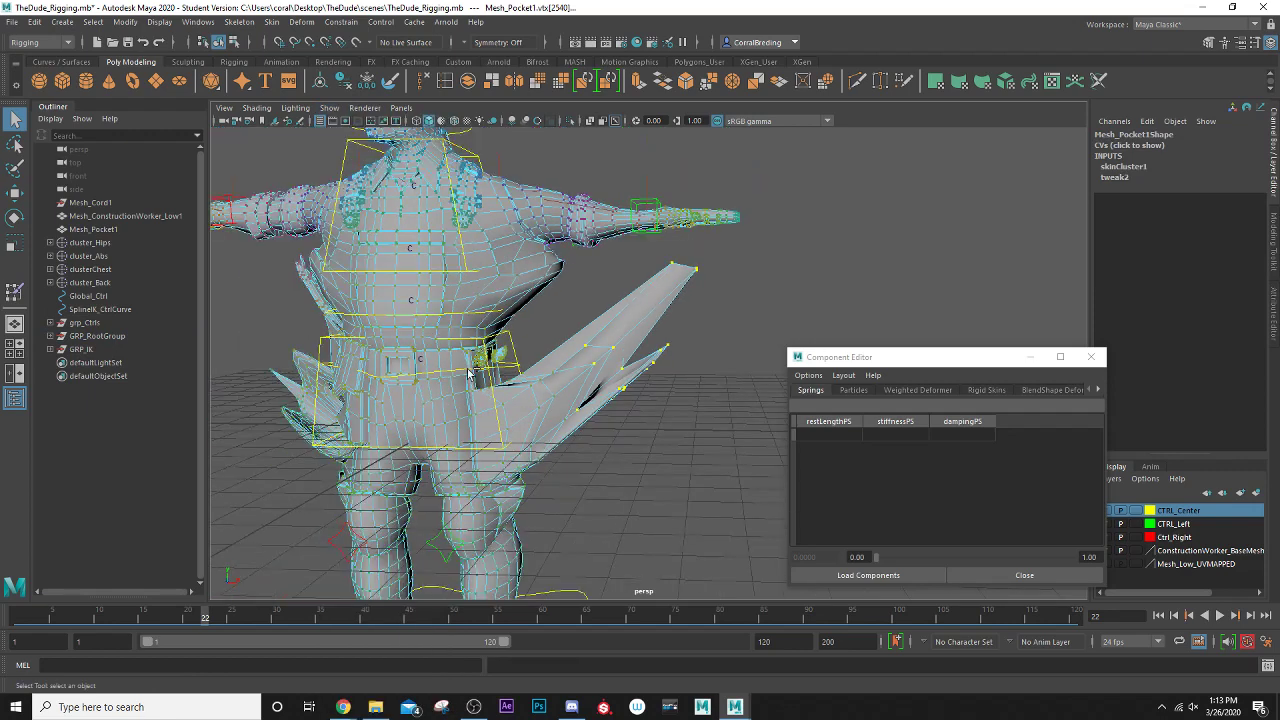
{"action": "left_click_drag", "start_coordinate": [457, 337], "coordinate": [537, 533]}
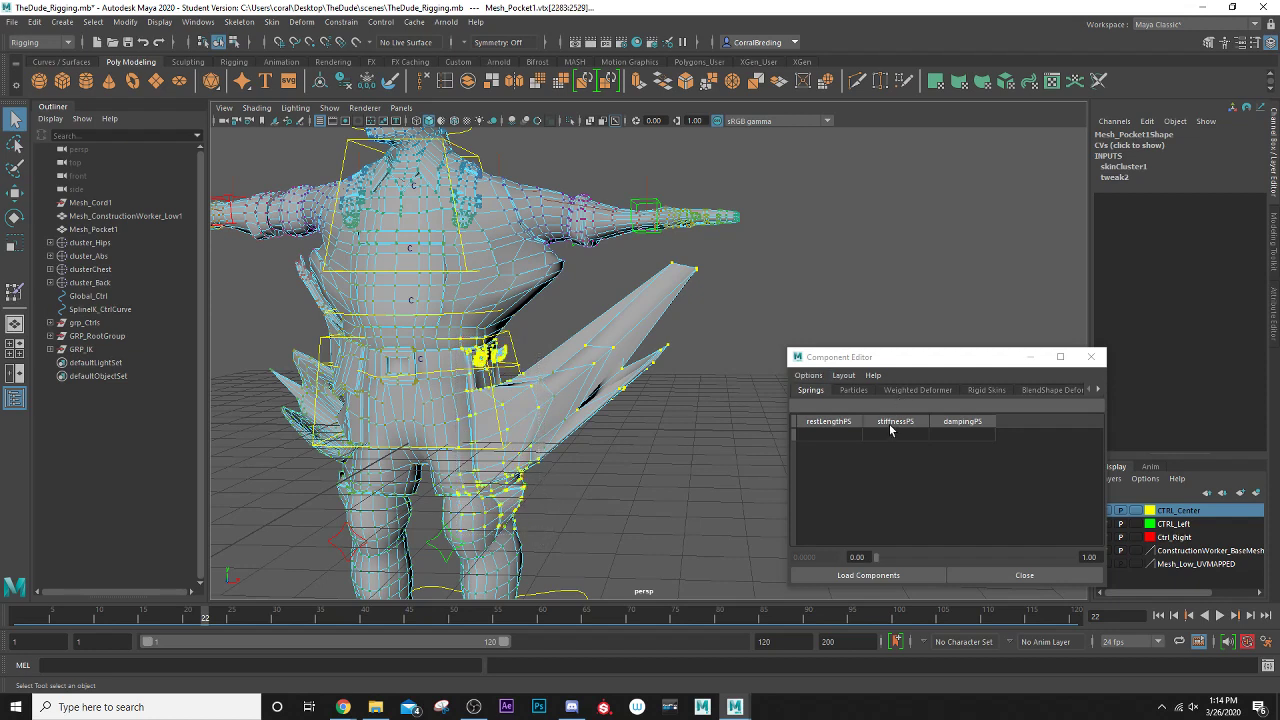
- Show the Smooth Skins weights of the selected vertices in the Component Editor and look through the whole vertex list
{"action": "left_click", "coordinate": [1096, 391]}
{"action": "left_click", "coordinate": [1096, 391]}
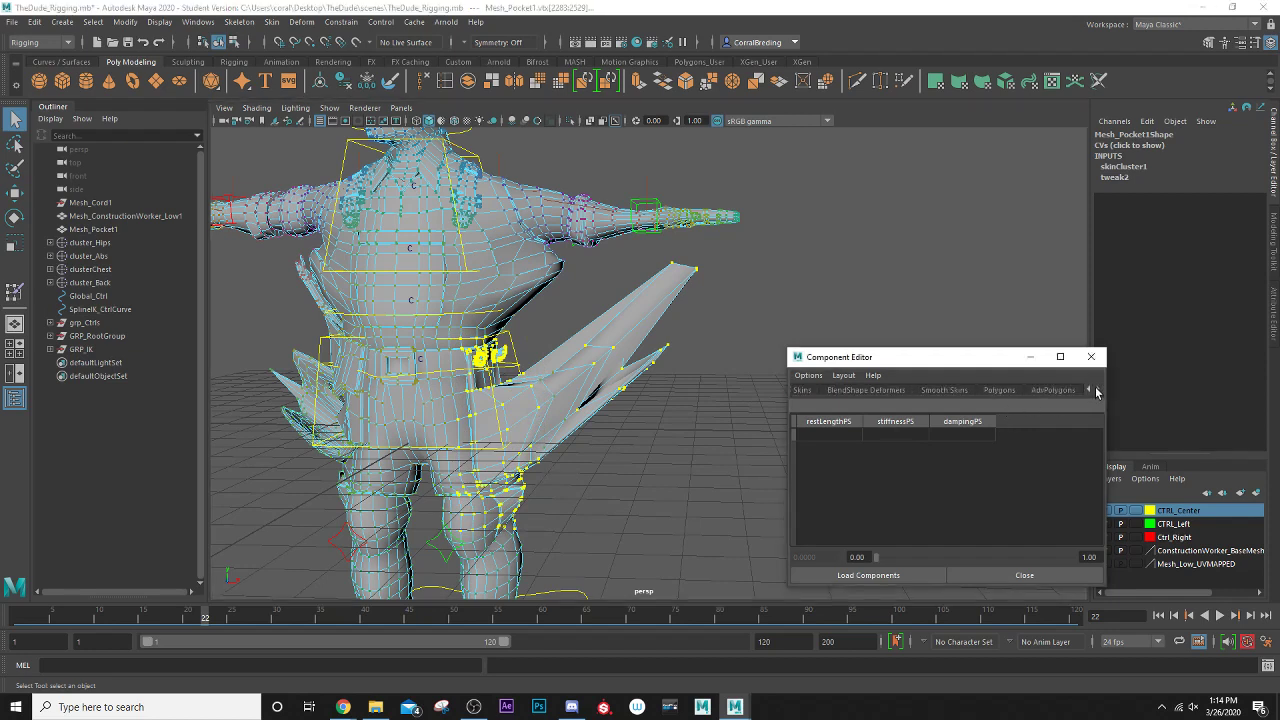
{"action": "left_click", "coordinate": [945, 390]}
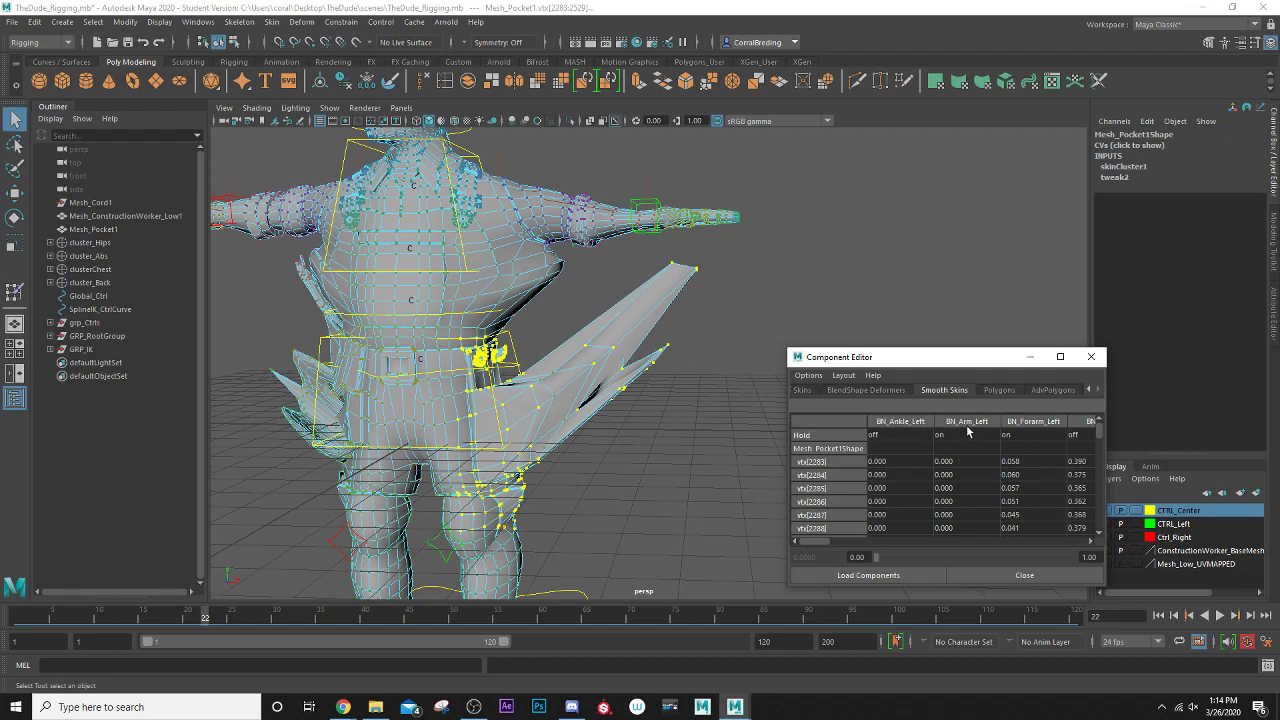
{"action": "left_click_drag", "start_coordinate": [1102, 420], "coordinate": [1095, 524]}
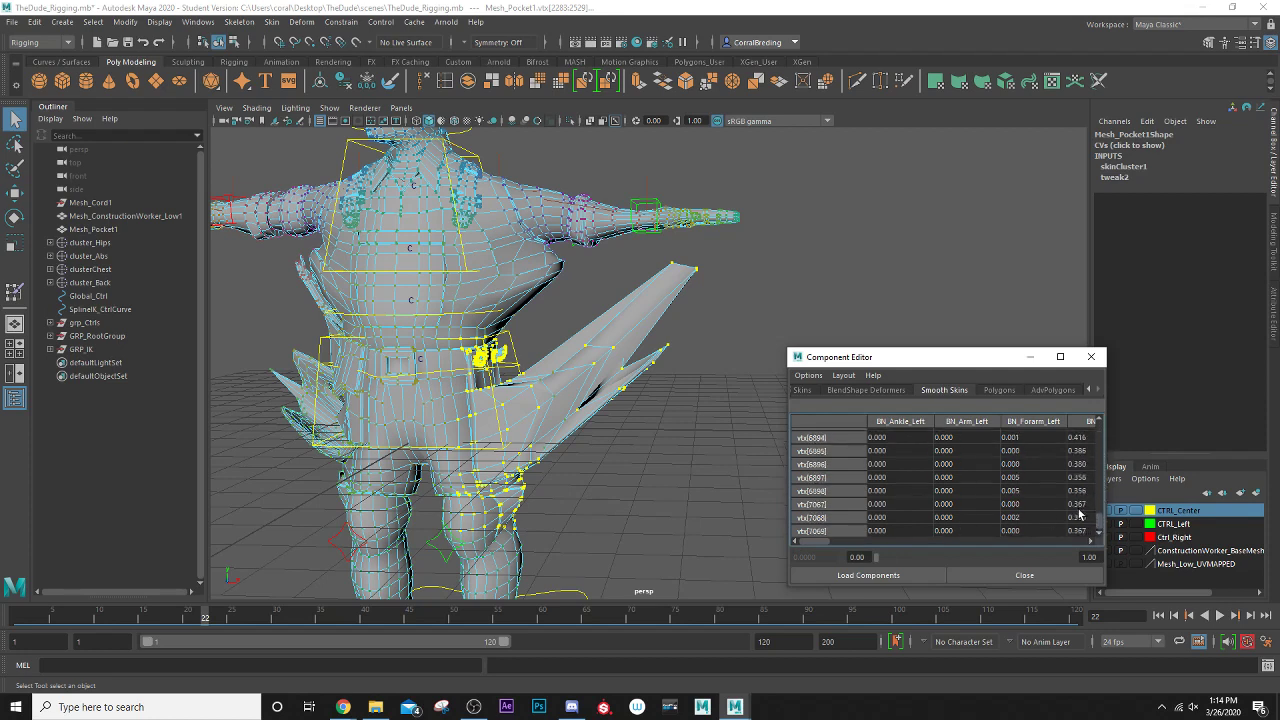
{"action": "left_click_drag", "start_coordinate": [1100, 526], "coordinate": [1101, 428]}
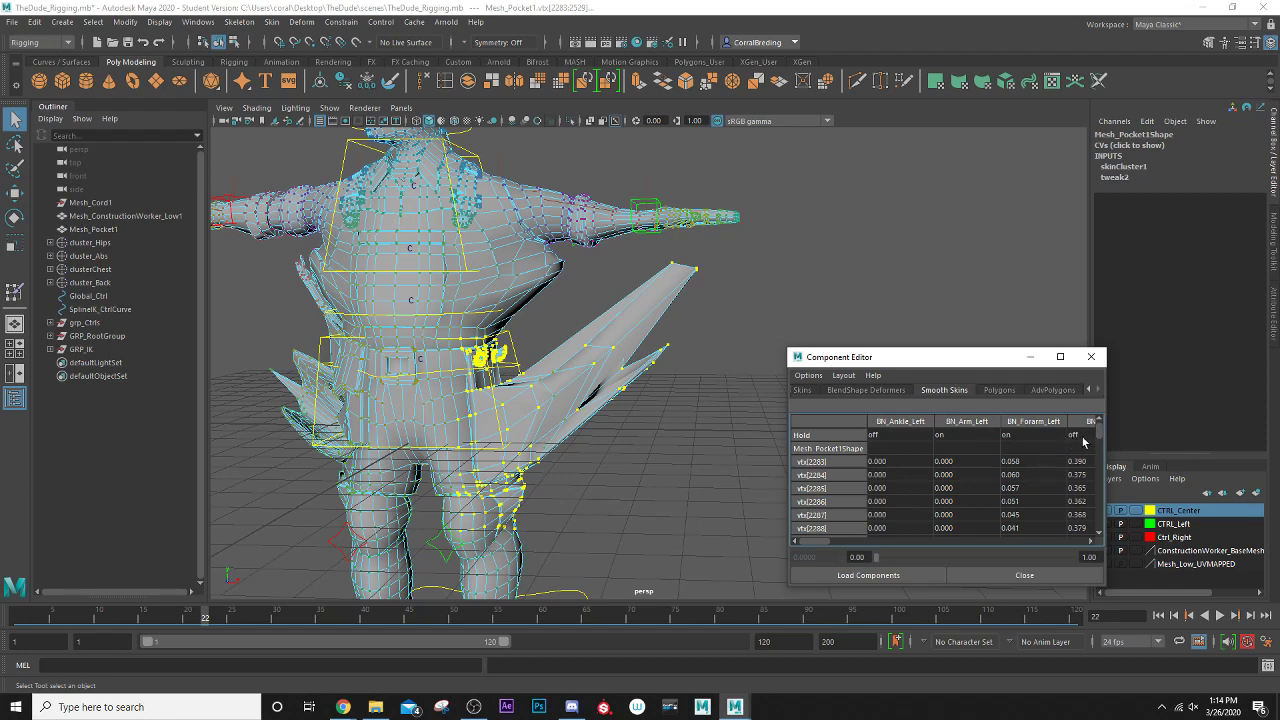
- Set the BN_Forearm_Left weight to 0 on all selected left hip vertices, from vtx[2283] through vtx[7069]
{"action": "left_click", "coordinate": [1022, 463]}
{"action": "type", "text": "0"}
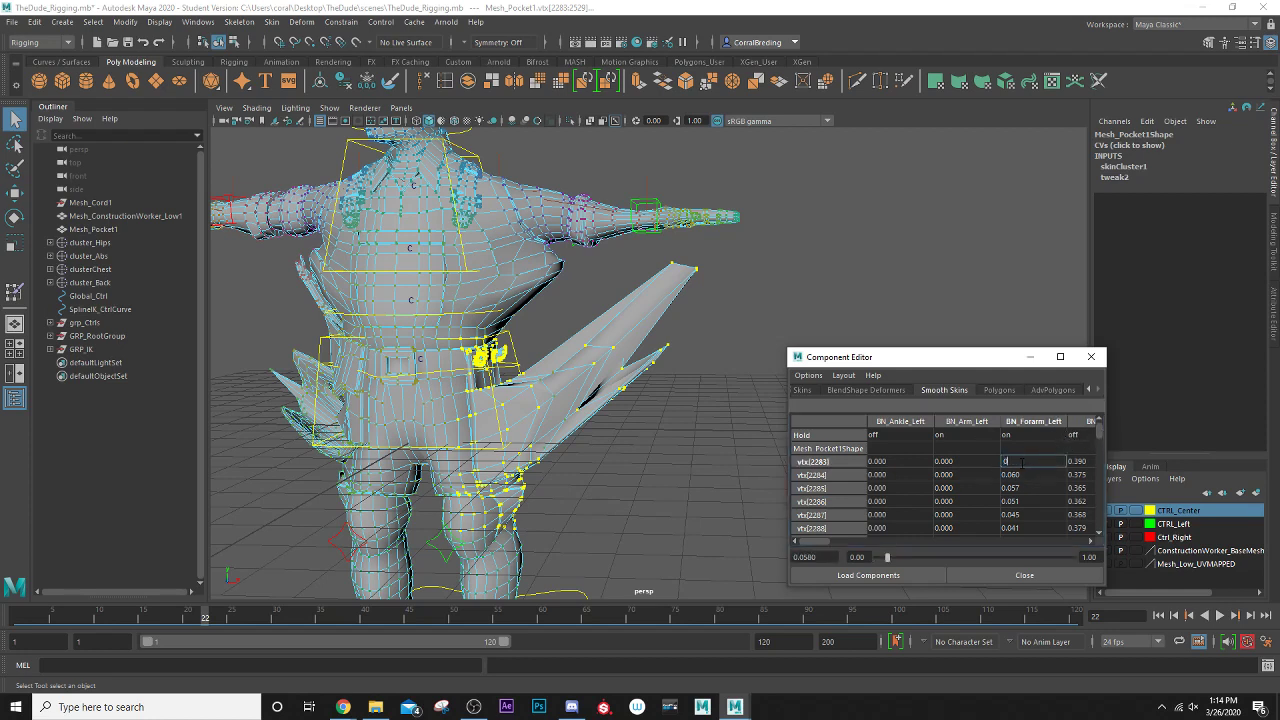
{"action": "key", "text": "Return"}
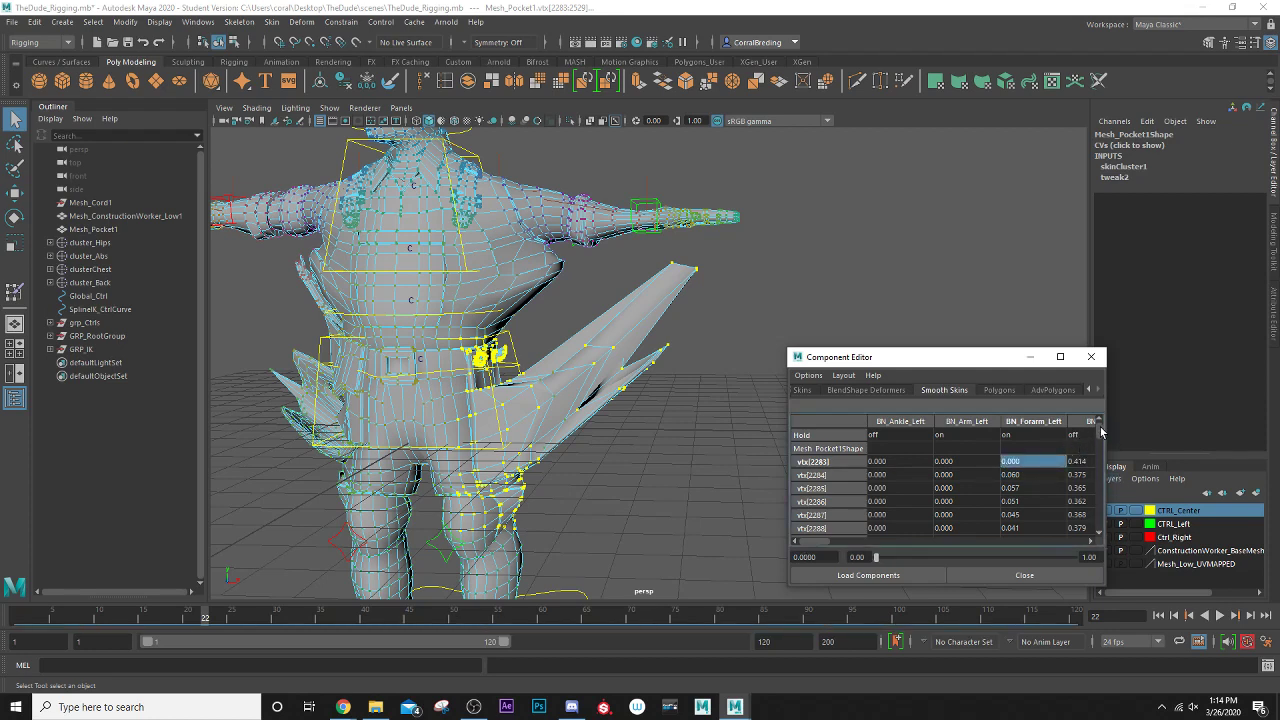
{"action": "left_click_drag", "start_coordinate": [1097, 437], "coordinate": [1097, 520]}
{"action": "left_click", "coordinate": [1032, 530], "text": "shift"}
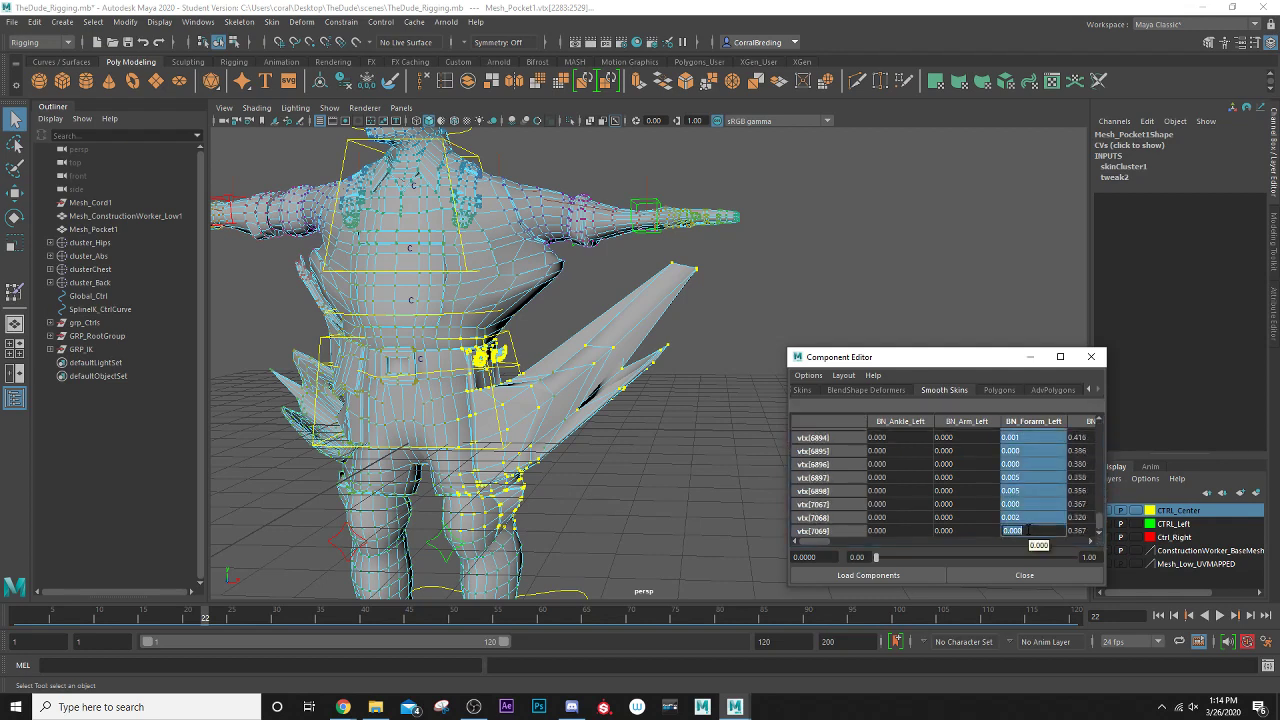
{"action": "type", "text": "0"}
{"action": "key", "text": "Return"}
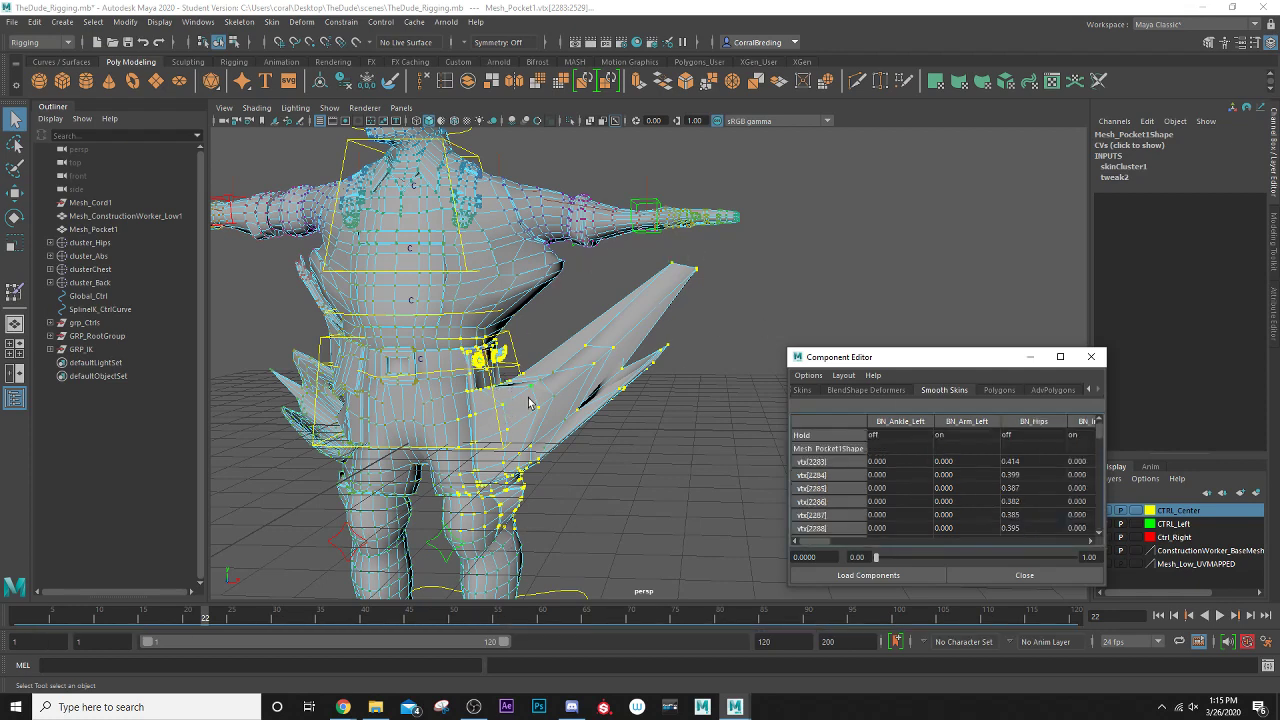
- Set the BN_Arm_Left weight to 0 on all selected left hip vertices
{"action": "left_click", "coordinate": [966, 462]}
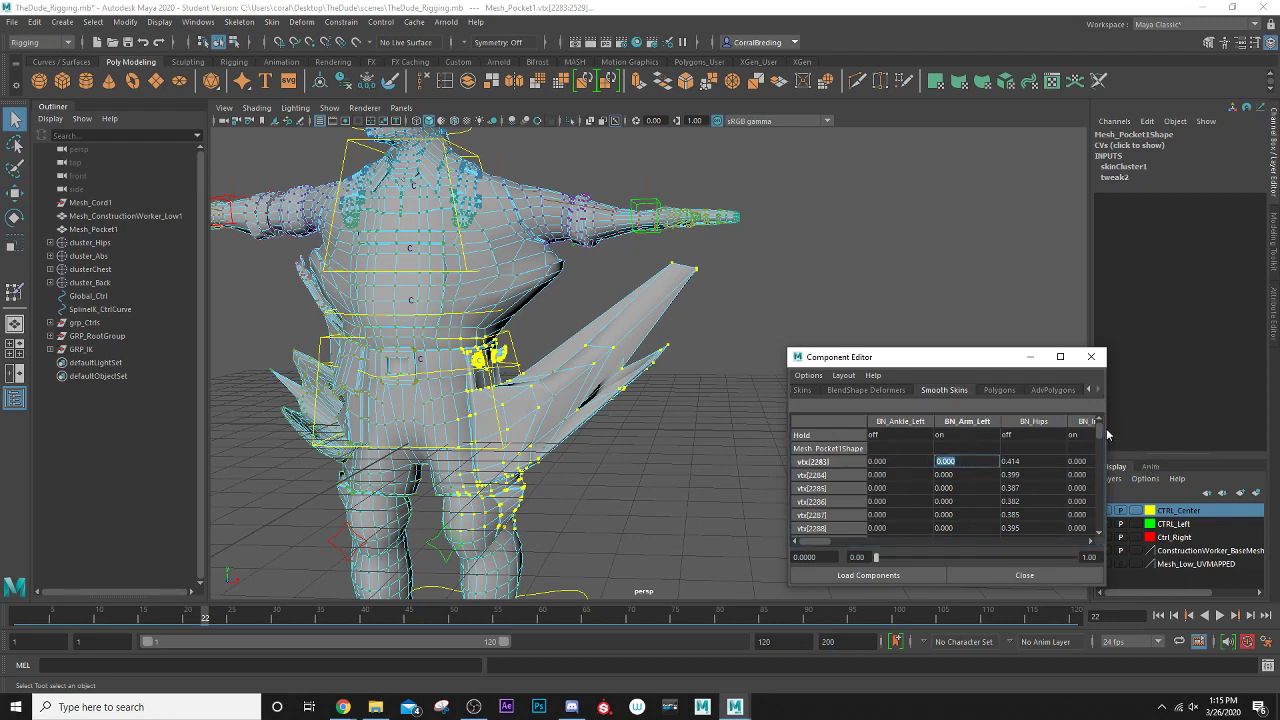
{"action": "left_click_drag", "start_coordinate": [1100, 435], "coordinate": [1095, 543]}
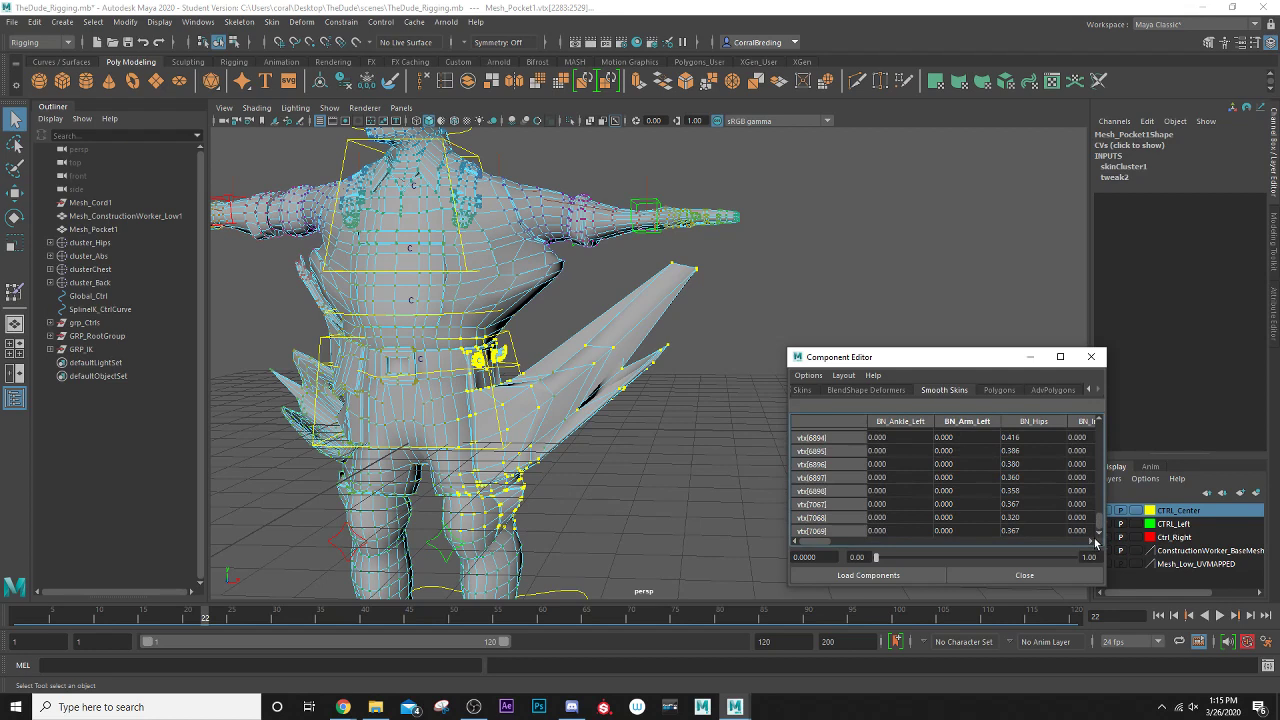
{"action": "left_click", "coordinate": [945, 531], "text": "shift"}
{"action": "type", "text": "0"}
{"action": "key", "text": "Return"}
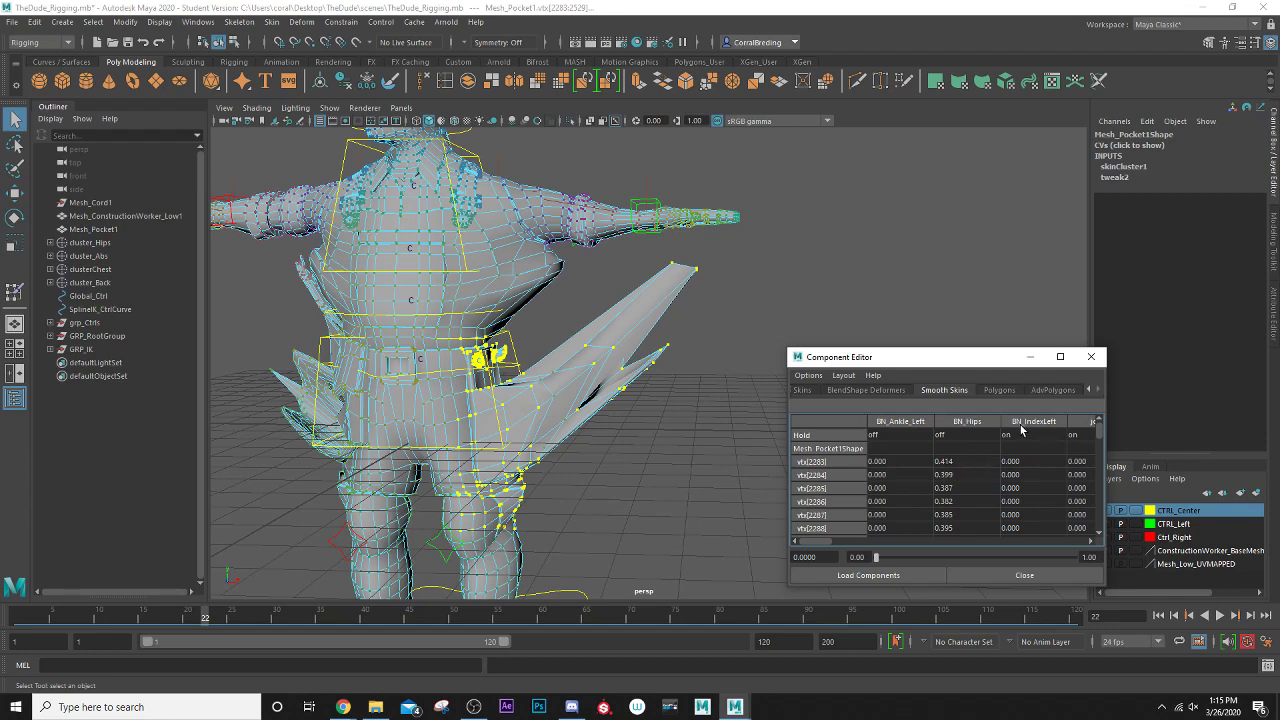
- Set the BN_IndexLeft weight to 0 on all selected left hip vertices
{"action": "left_click", "coordinate": [1028, 461]}
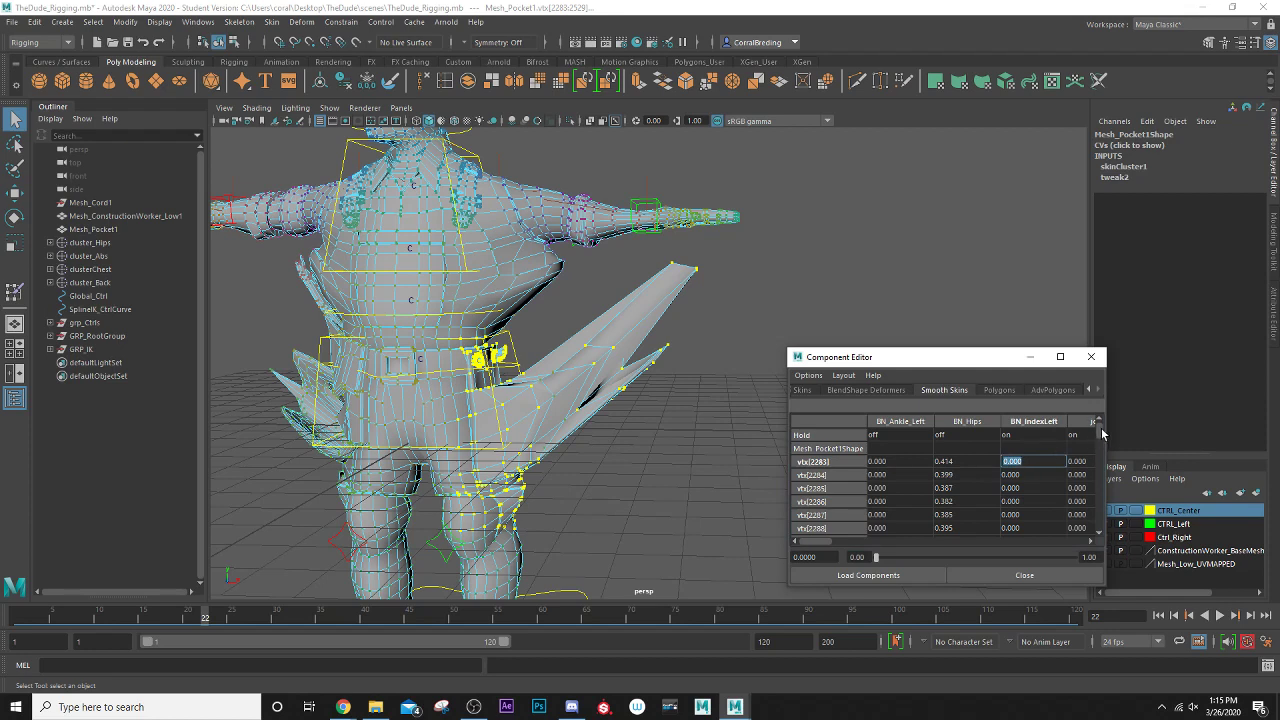
{"action": "left_click_drag", "start_coordinate": [1099, 432], "coordinate": [1115, 552]}
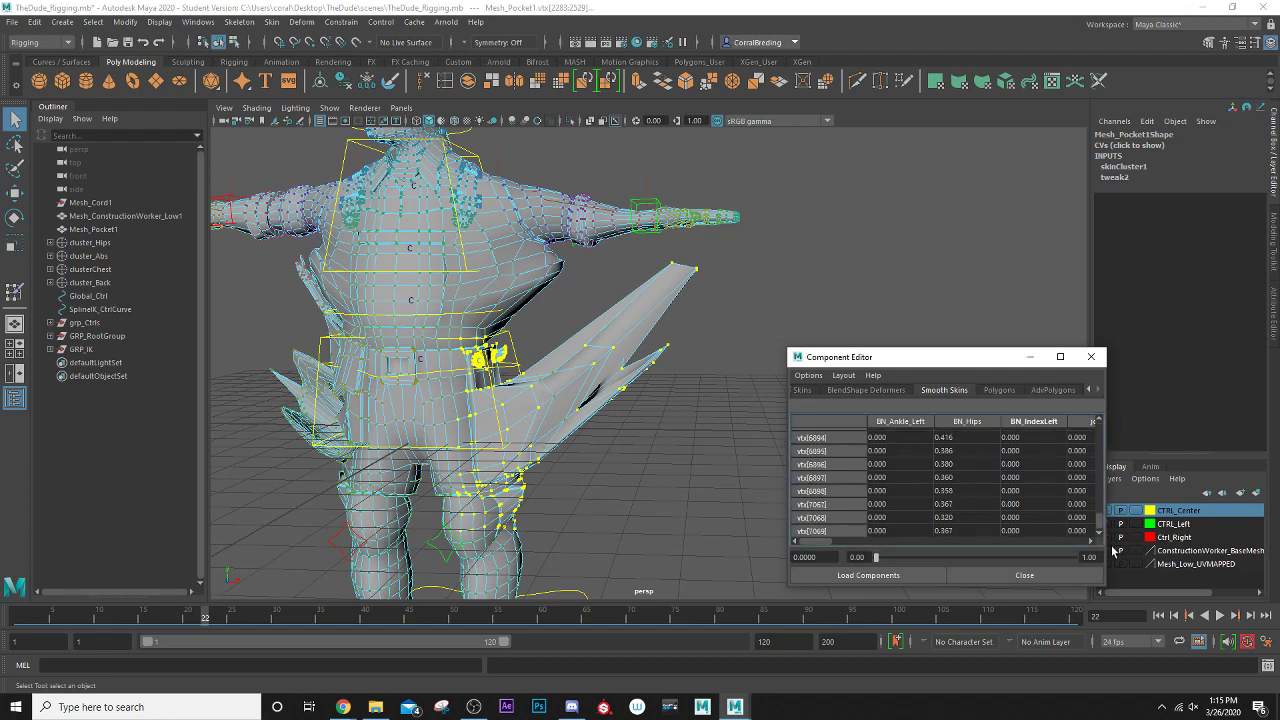
{"action": "left_click", "coordinate": [1035, 530], "text": "shift"}
{"action": "type", "text": "0"}
{"action": "key", "text": "Return"}
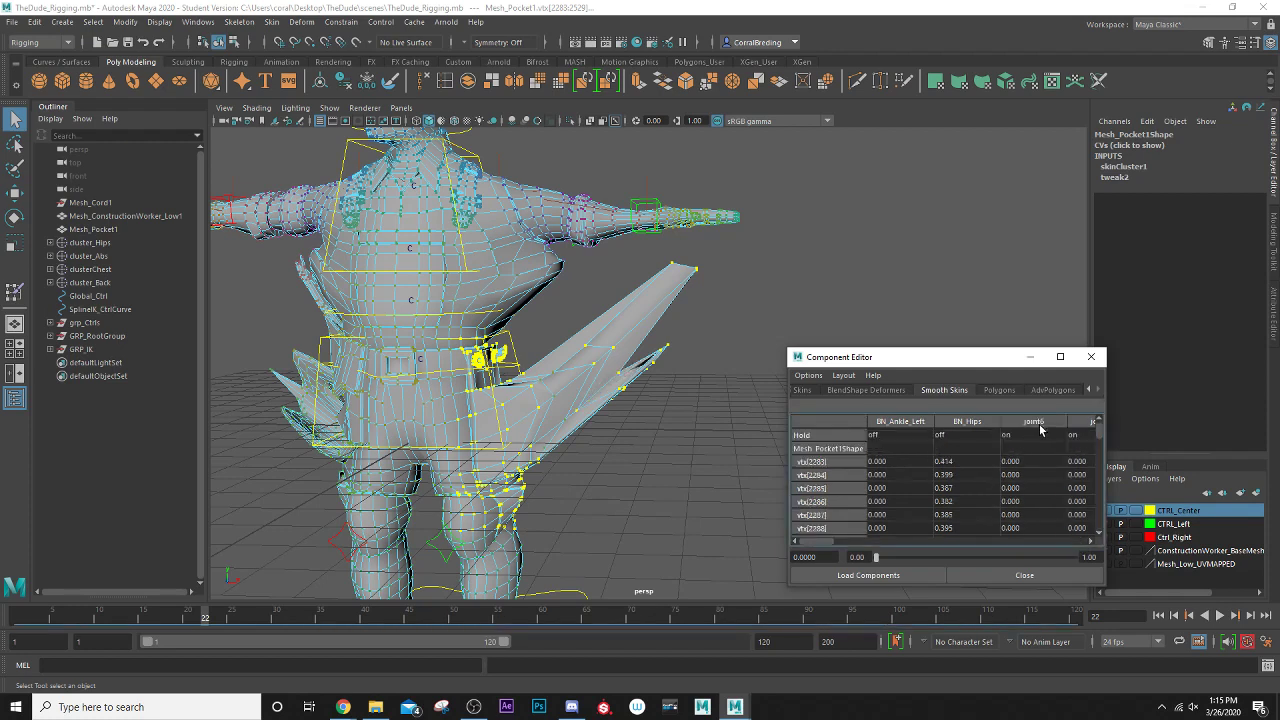
- Set the weight of the index finger's joint6 to 0 on all selected left hip vertices
{"action": "left_click", "coordinate": [1033, 462]}
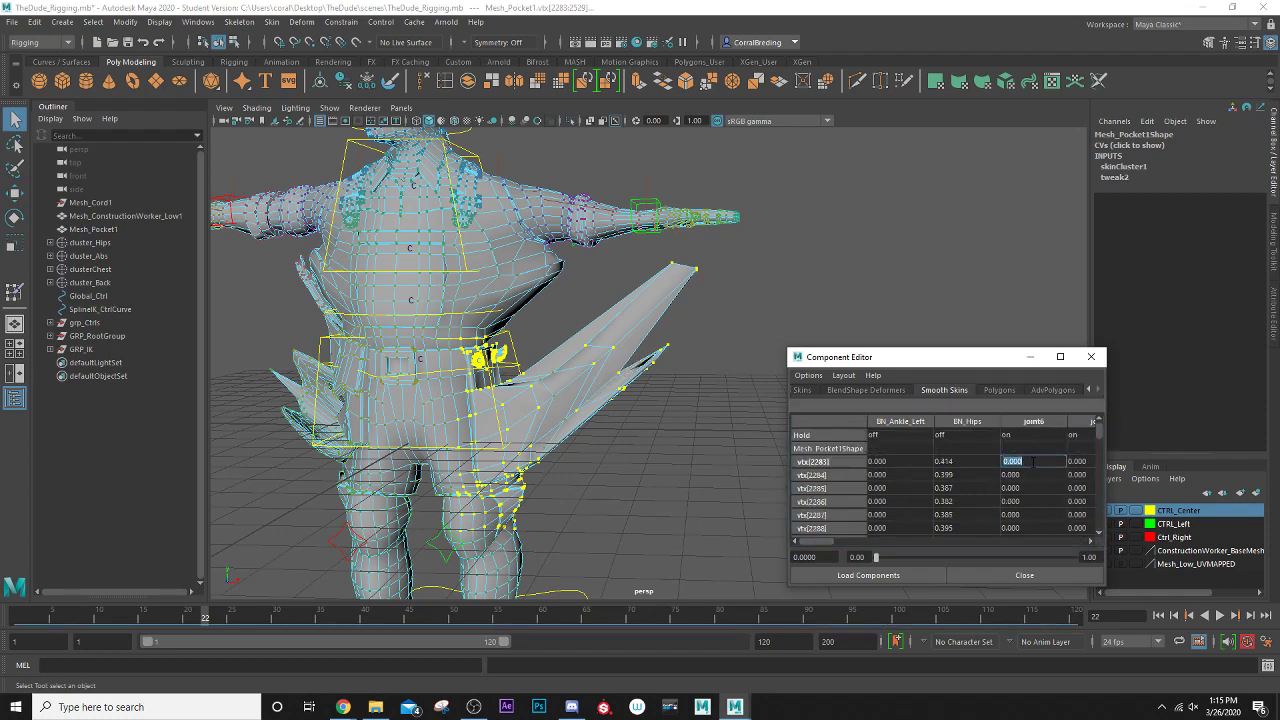
{"action": "left_click_drag", "start_coordinate": [1098, 430], "coordinate": [1090, 537]}
{"action": "left_click", "coordinate": [1037, 530], "text": "shift"}
{"action": "type", "text": "0"}
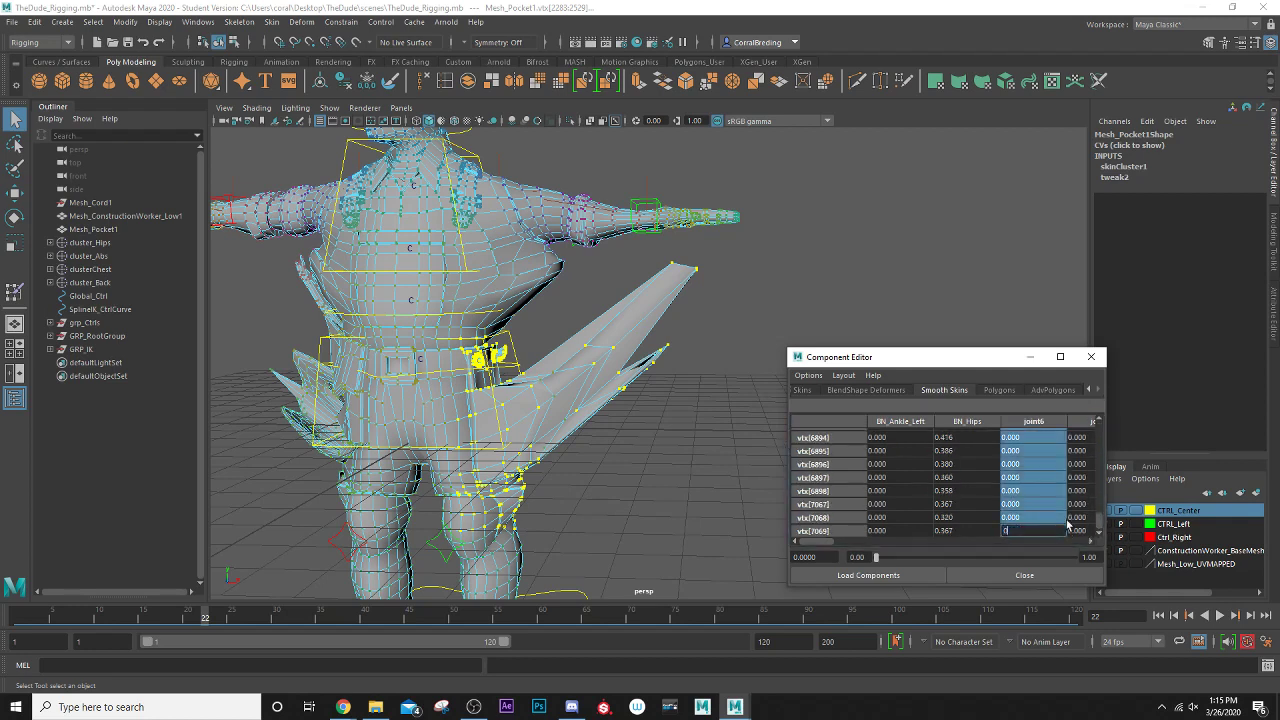
{"action": "key", "text": "Return"}
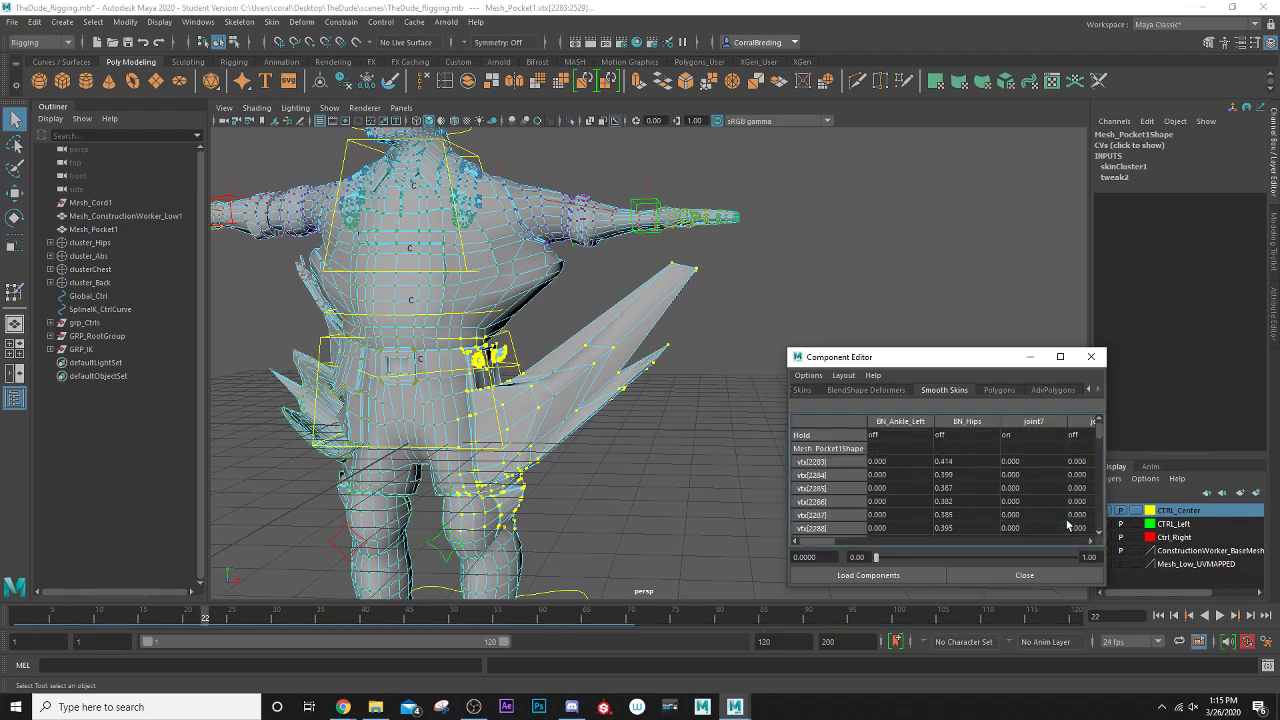
- Set the weight of the index finger's joint7 to 0 on all selected left hip vertices
{"action": "left_click", "coordinate": [1033, 462]}
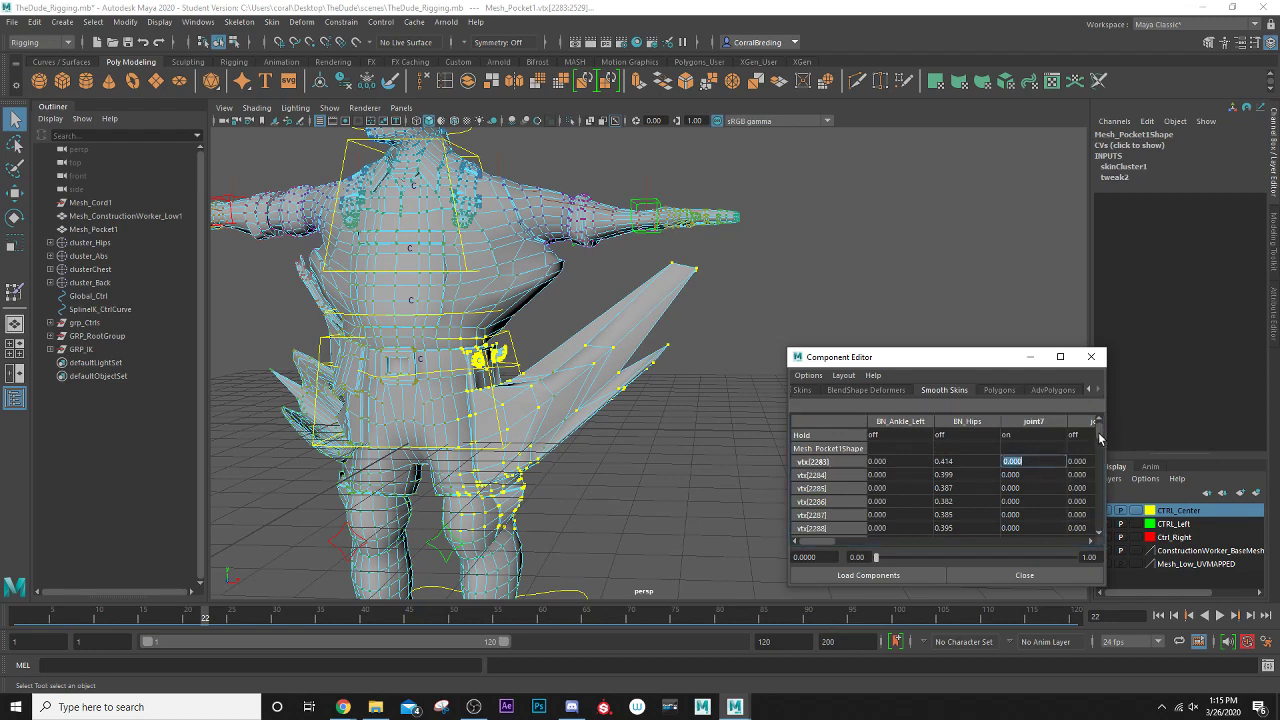
{"action": "left_click_drag", "start_coordinate": [1099, 436], "coordinate": [1101, 531]}
{"action": "left_click", "coordinate": [1046, 529], "text": "shift"}
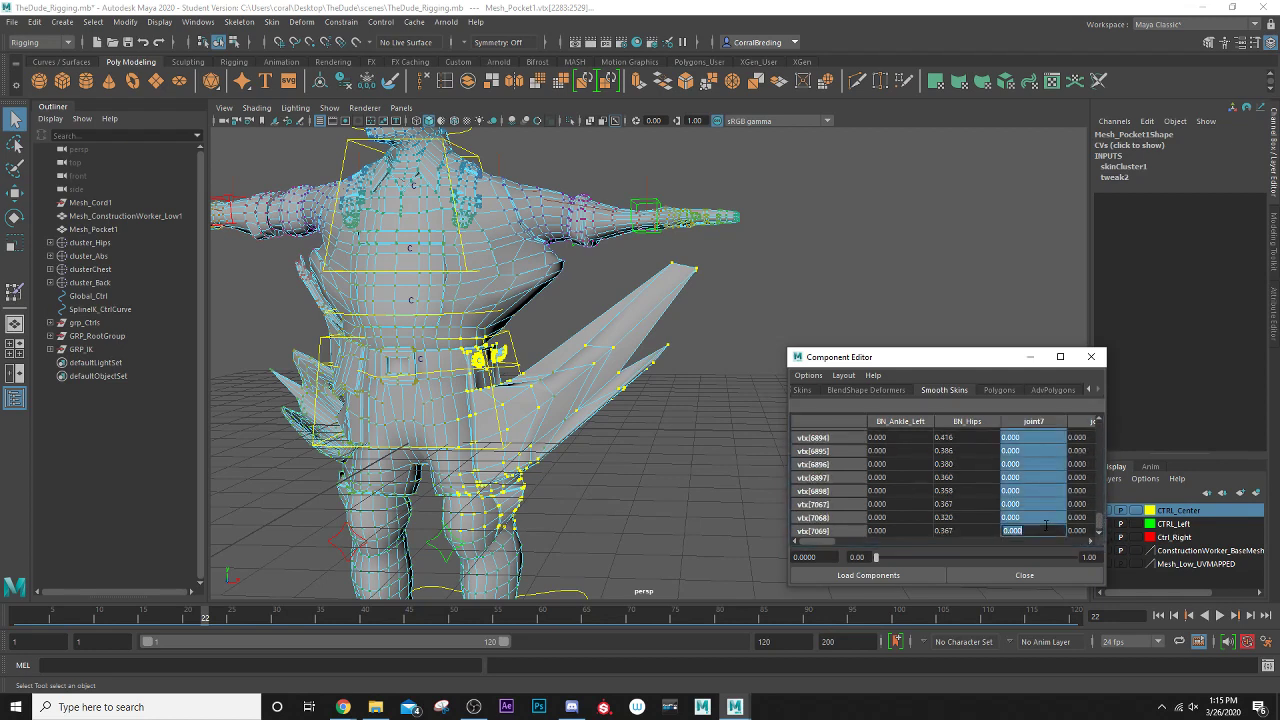
{"action": "type", "text": "0"}
{"action": "key", "text": "Return"}
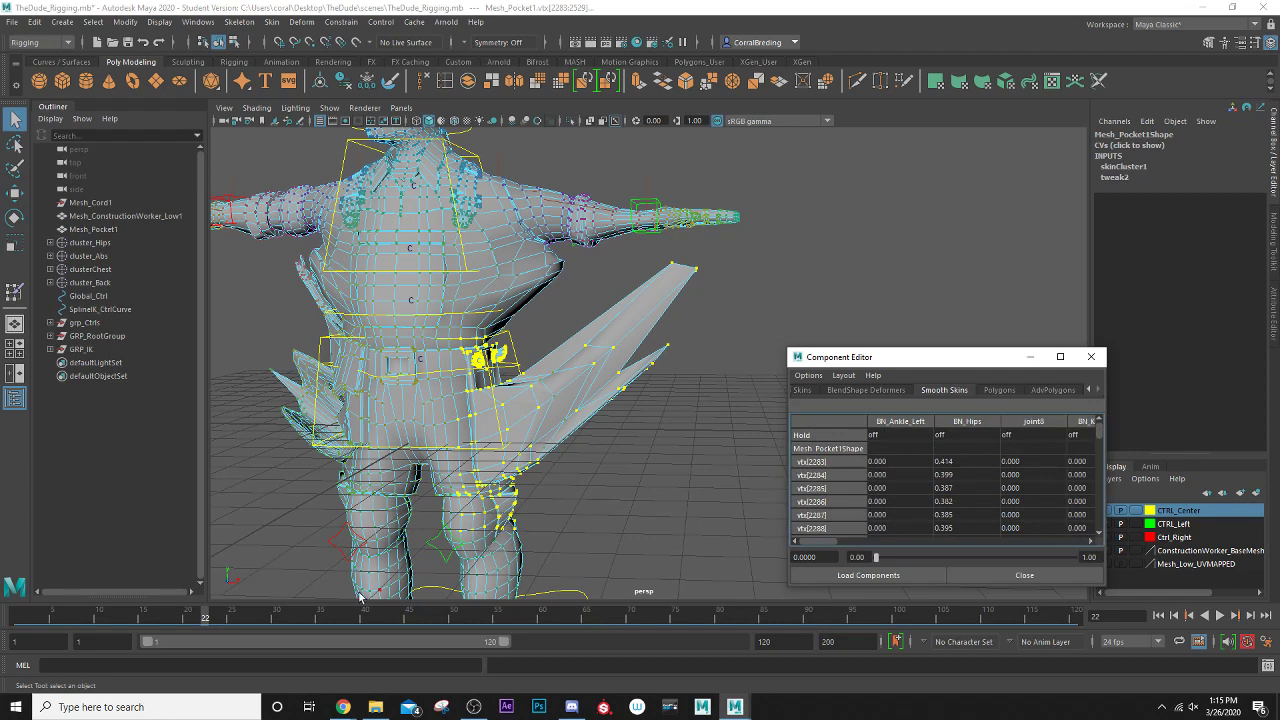
- Set the weight of the index finger's joint8 to 0 on all selected left hip vertices
{"action": "left_click", "coordinate": [1025, 463]}
{"action": "left_click_drag", "start_coordinate": [1098, 435], "coordinate": [1086, 543]}
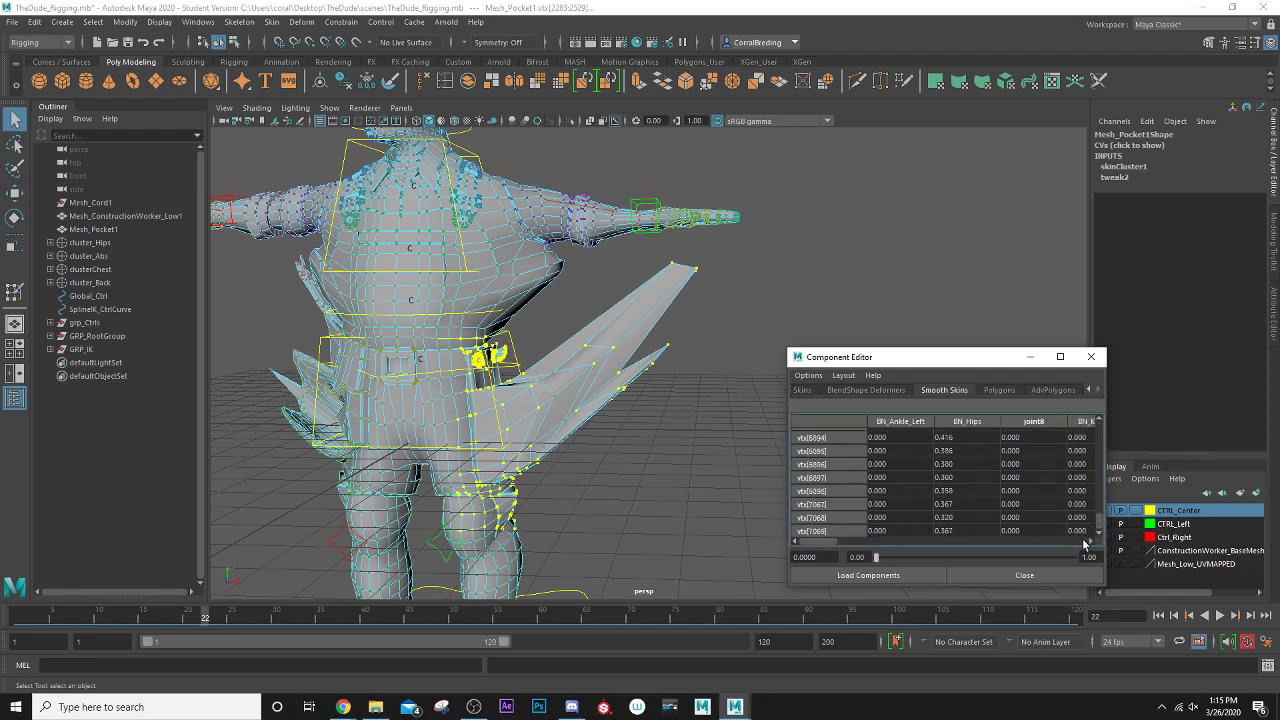
{"action": "left_click", "coordinate": [1042, 530], "text": "shift"}
{"action": "type", "text": "0"}
{"action": "key", "text": "Return"}
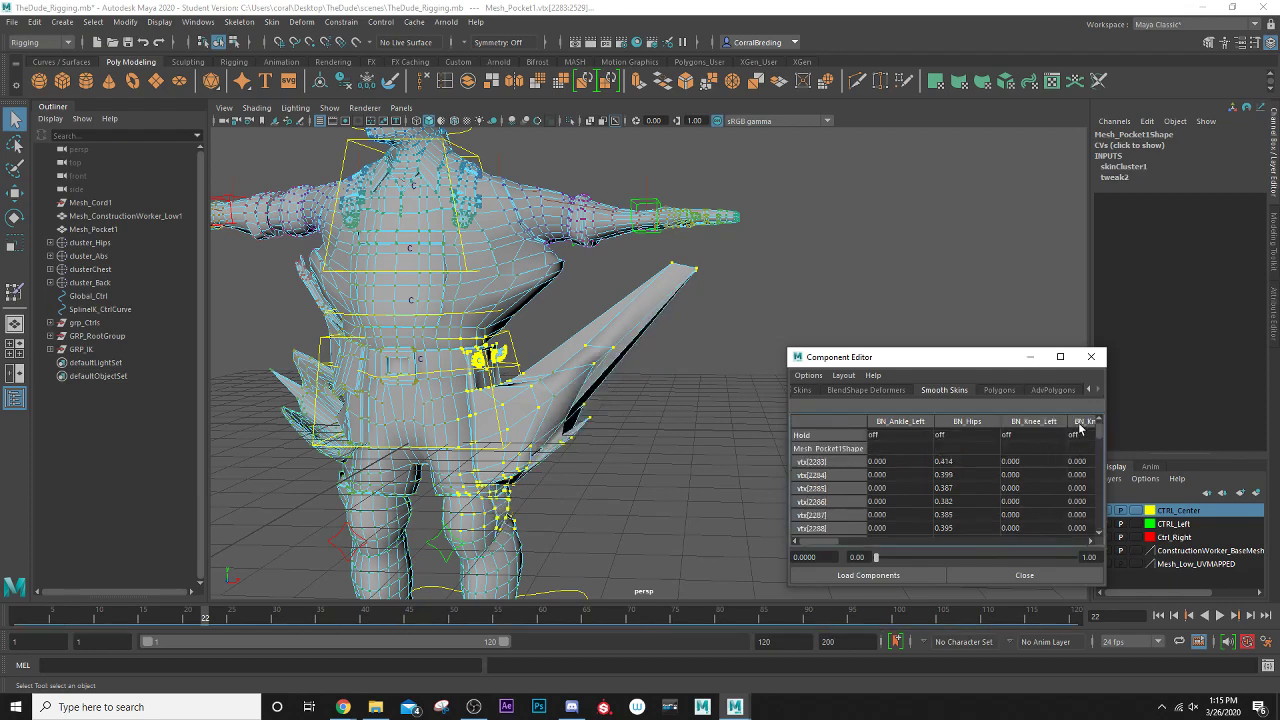
- Set the weight of the middle finger's joint6 to 0 on all selected left hip vertices
{"action": "left_click_drag", "start_coordinate": [819, 546], "coordinate": [879, 546]}
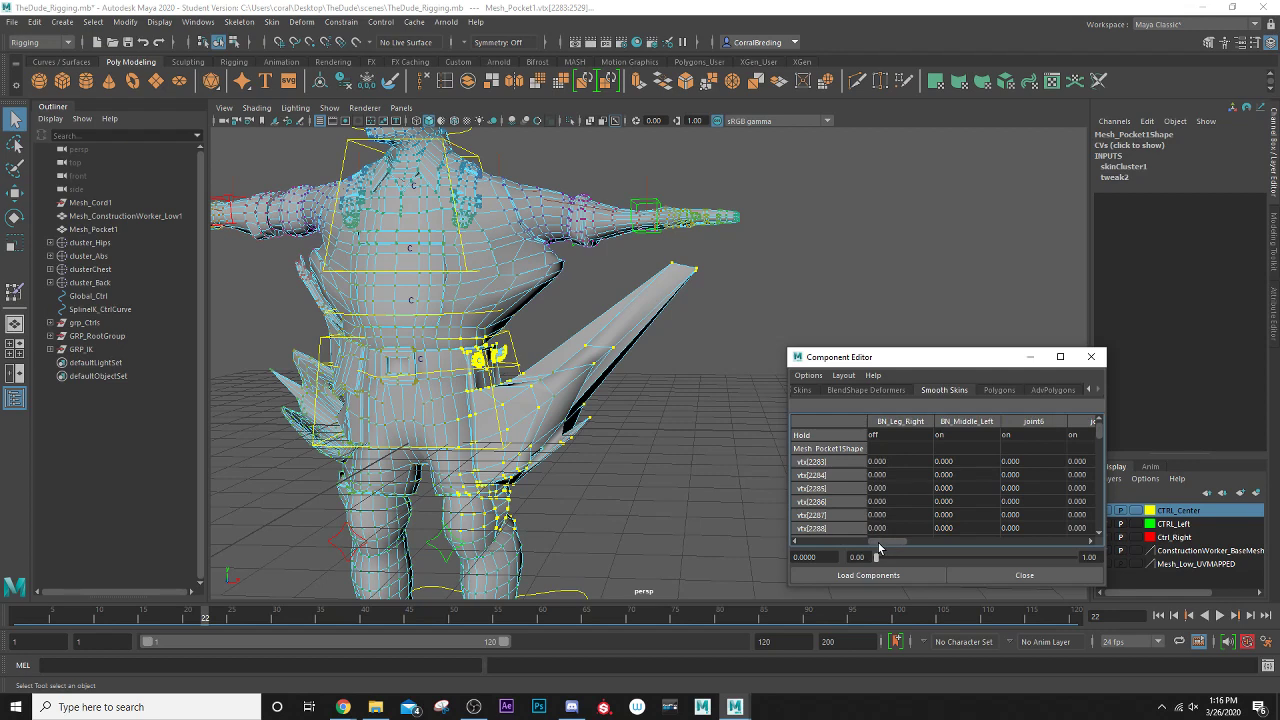
{"action": "scroll", "coordinate": [877, 541], "scroll_direction": "left", "scroll_amount": 1}
{"action": "scroll", "coordinate": [878, 546], "scroll_direction": "right", "scroll_amount": 1}
{"action": "double_click", "coordinate": [1030, 465]}
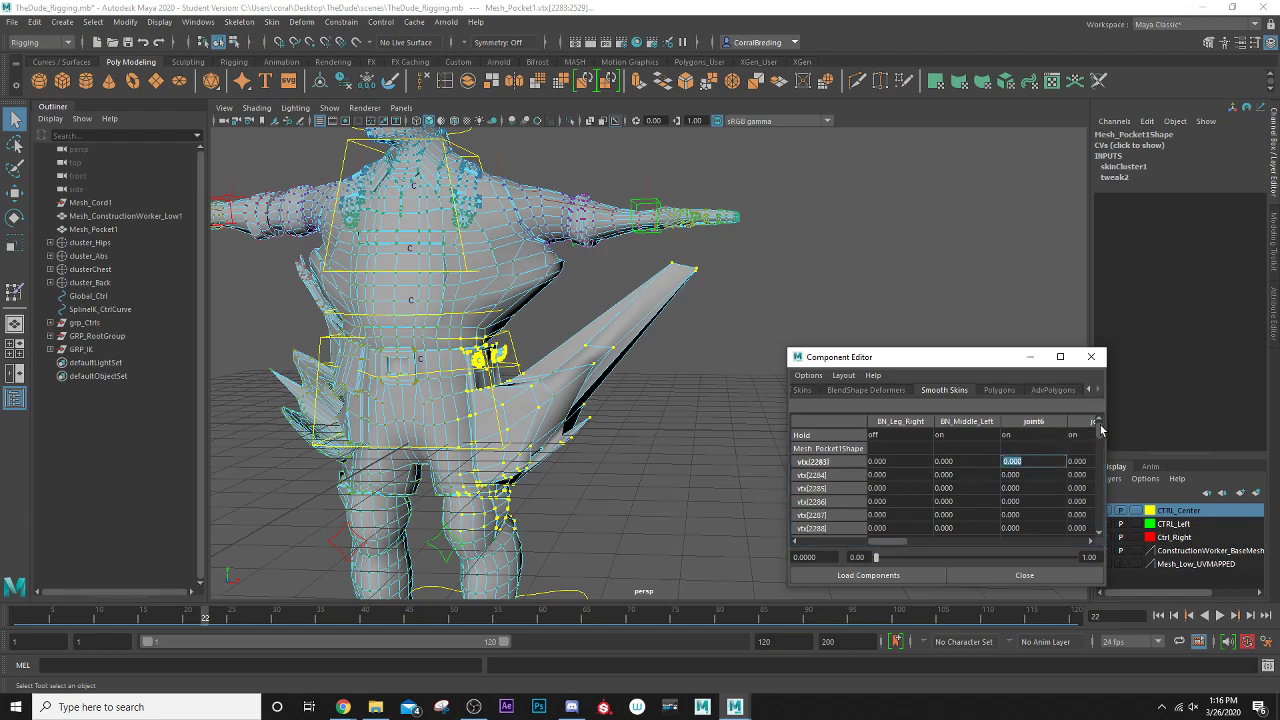
{"action": "left_click_drag", "start_coordinate": [1098, 430], "coordinate": [1097, 525]}
{"action": "left_click", "coordinate": [1036, 531], "text": "shift"}
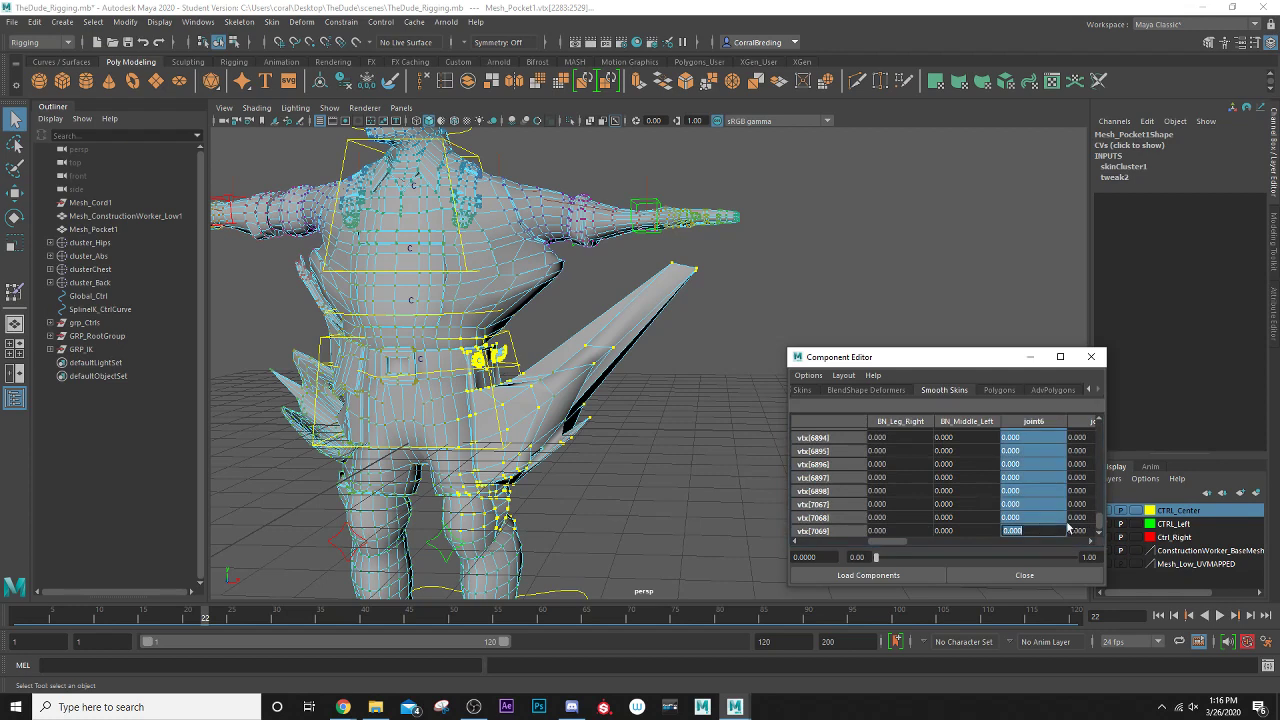
{"action": "type", "text": "0"}
{"action": "key", "text": "Return"}
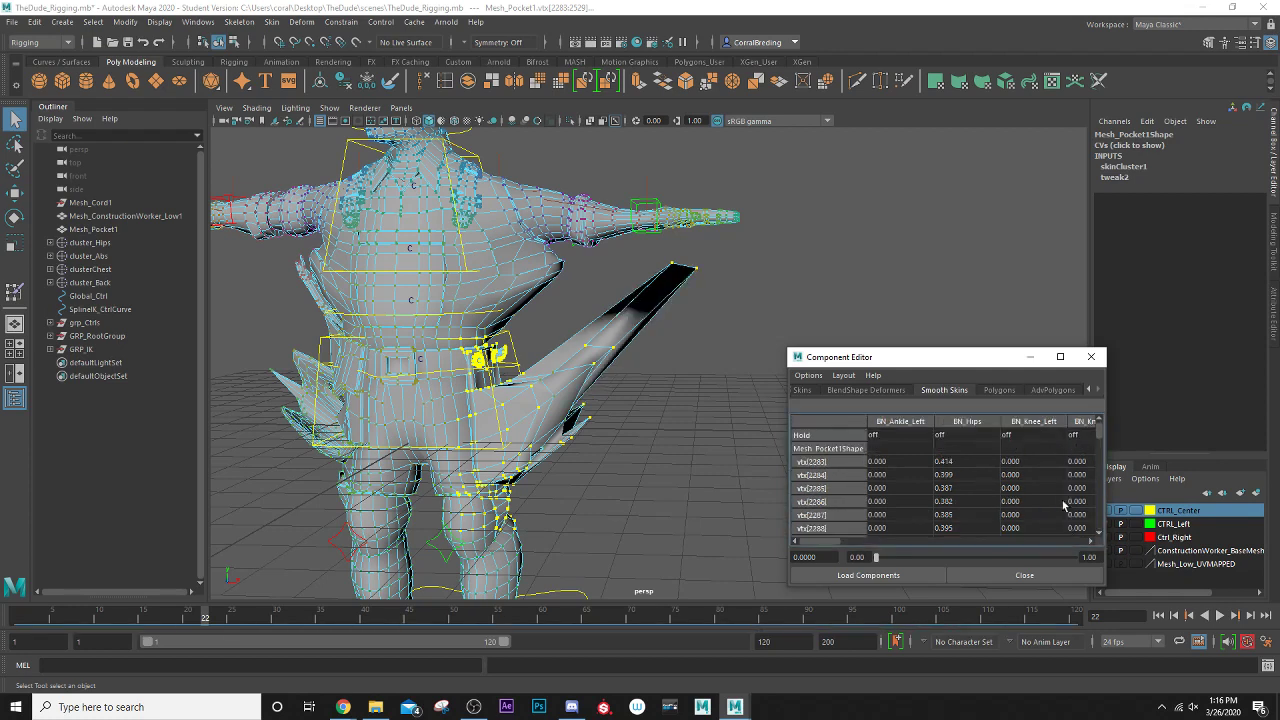
- Set the weight of the middle finger's joint7 to 0 on all selected left hip vertices
{"action": "left_click_drag", "start_coordinate": [833, 546], "coordinate": [908, 535]}
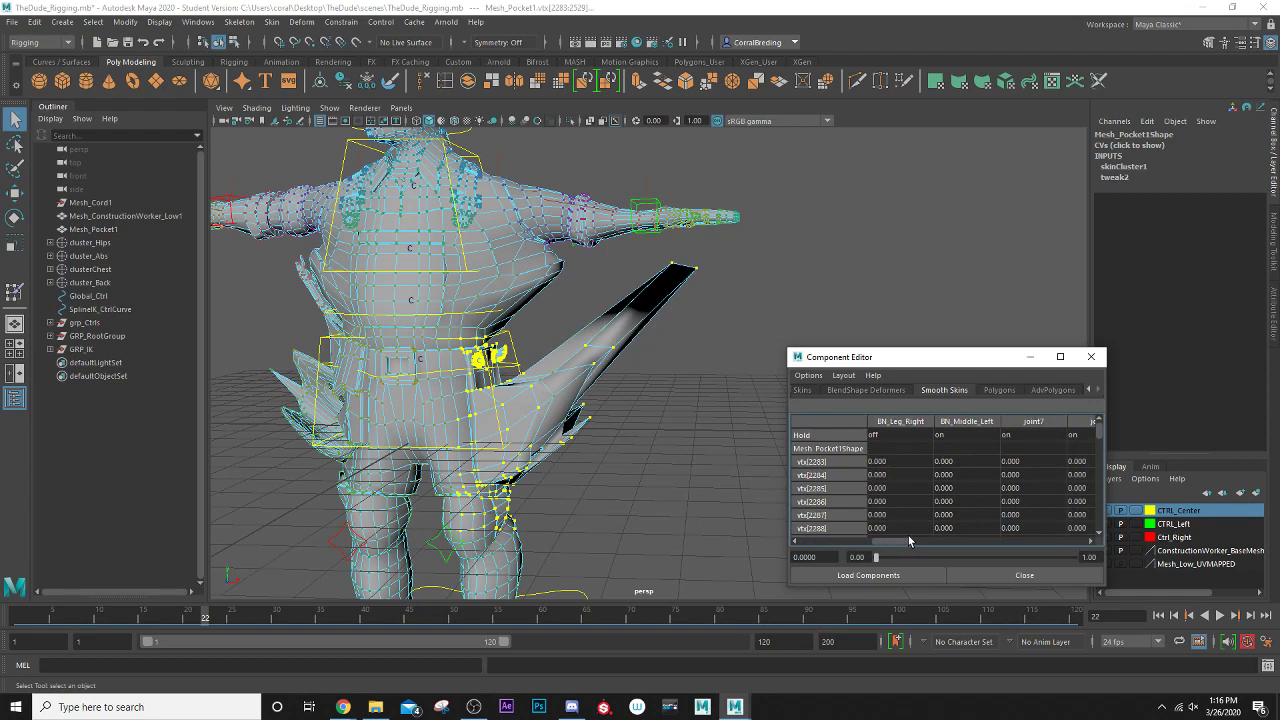
{"action": "left_click", "coordinate": [1047, 460]}
{"action": "left_click_drag", "start_coordinate": [1104, 436], "coordinate": [1101, 532]}
{"action": "left_click", "coordinate": [1049, 530], "text": "shift"}
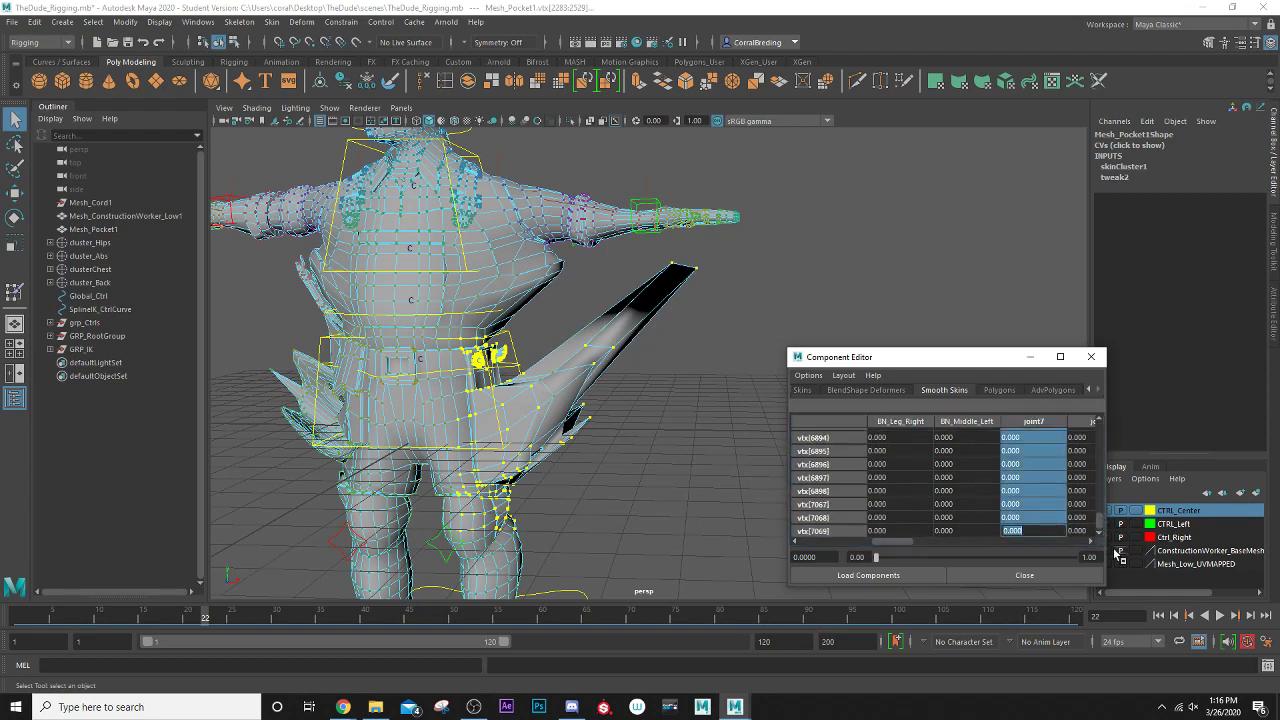
{"action": "type", "text": "0"}
{"action": "key", "text": "Return"}
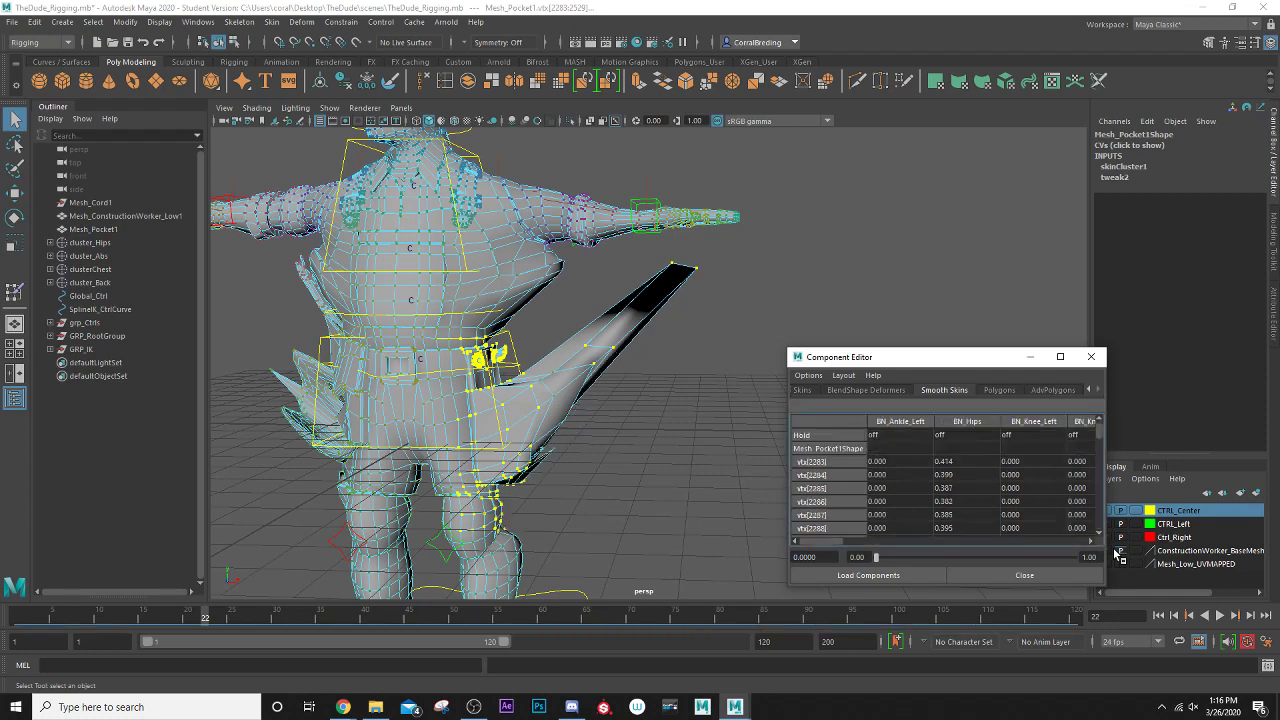
- Set the weight of the middle finger's joint8 to 0 on all selected left hip vertices
{"action": "left_click", "coordinate": [838, 543]}
{"action": "left_click_drag", "start_coordinate": [850, 542], "coordinate": [921, 549]}
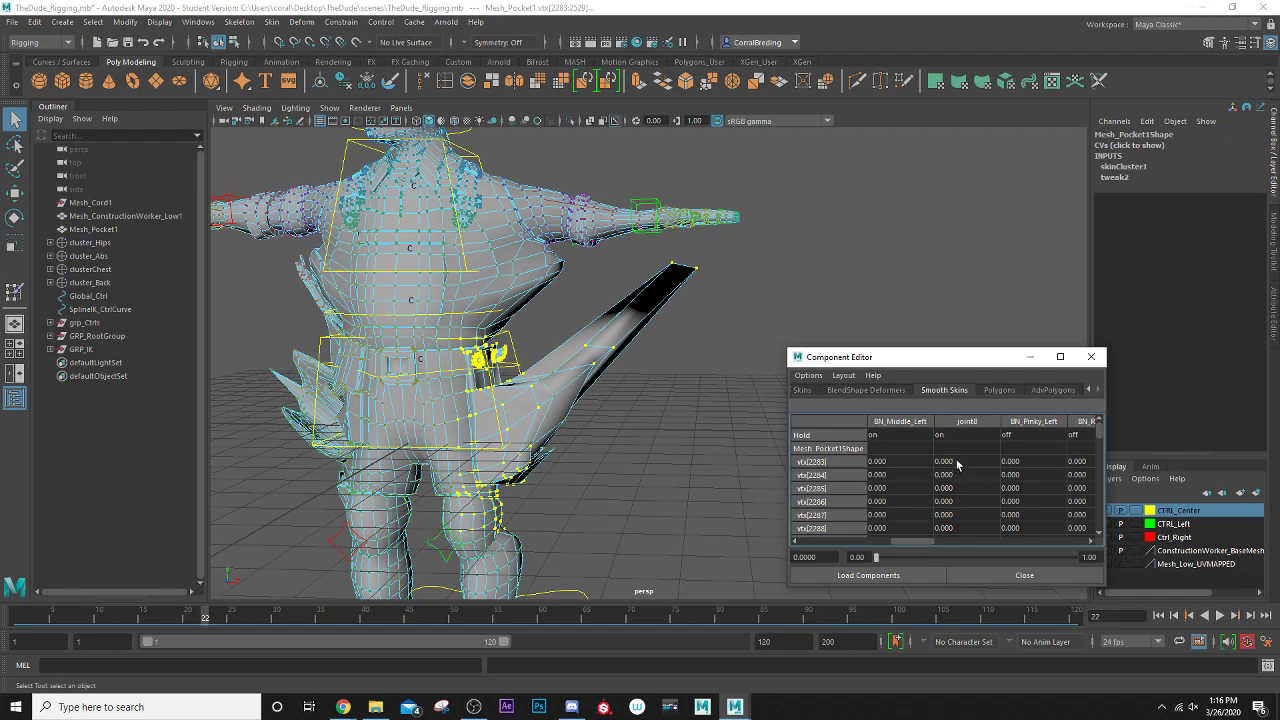
{"action": "left_click", "coordinate": [957, 462]}
{"action": "left_click_drag", "start_coordinate": [1103, 438], "coordinate": [1108, 542]}
{"action": "left_click", "coordinate": [968, 531], "text": "shift"}
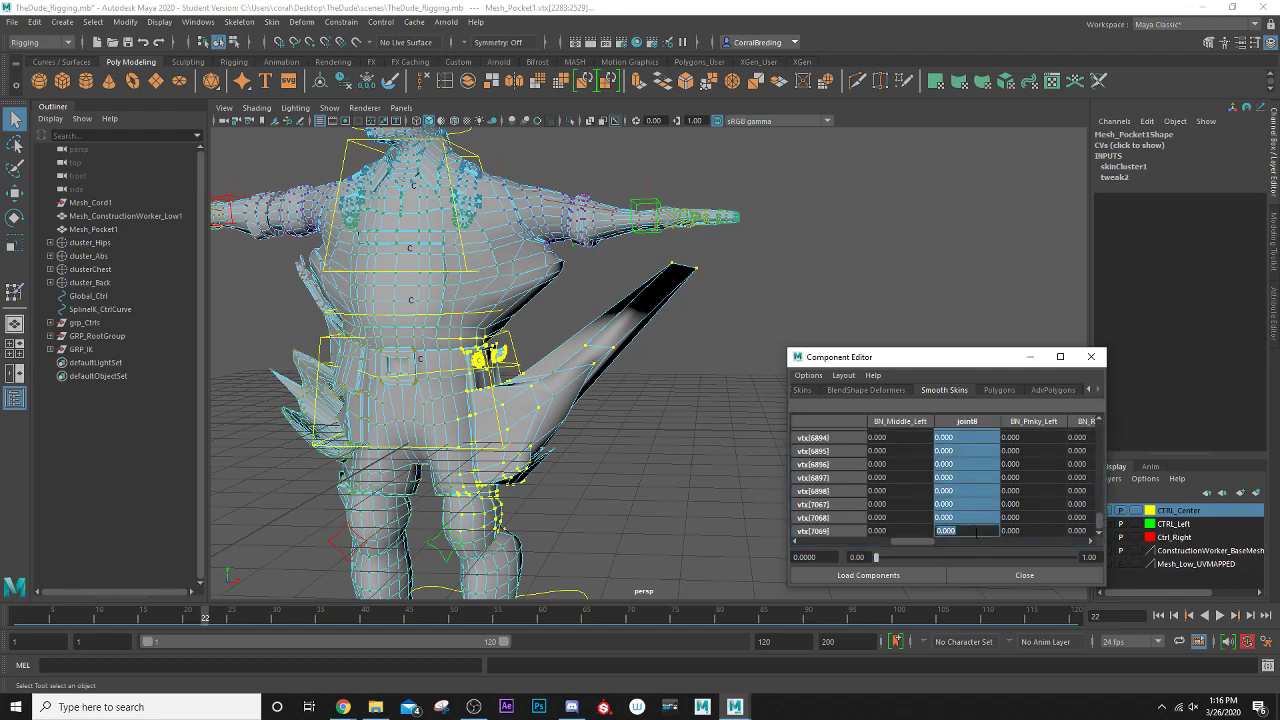
{"action": "type", "text": "0"}
{"action": "key", "text": "Return"}
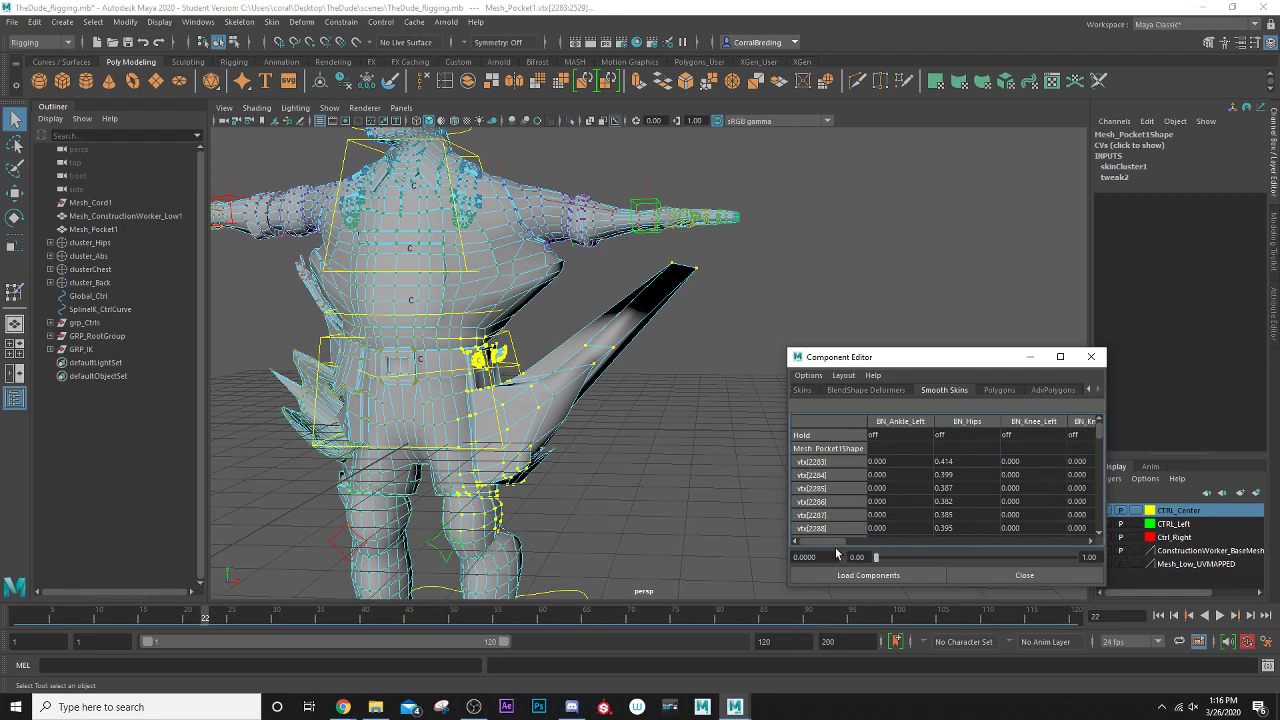
- Set the weight of the ring finger's joint6 to 0 on all selected left hip vertices
{"action": "left_click_drag", "start_coordinate": [835, 543], "coordinate": [962, 560]}
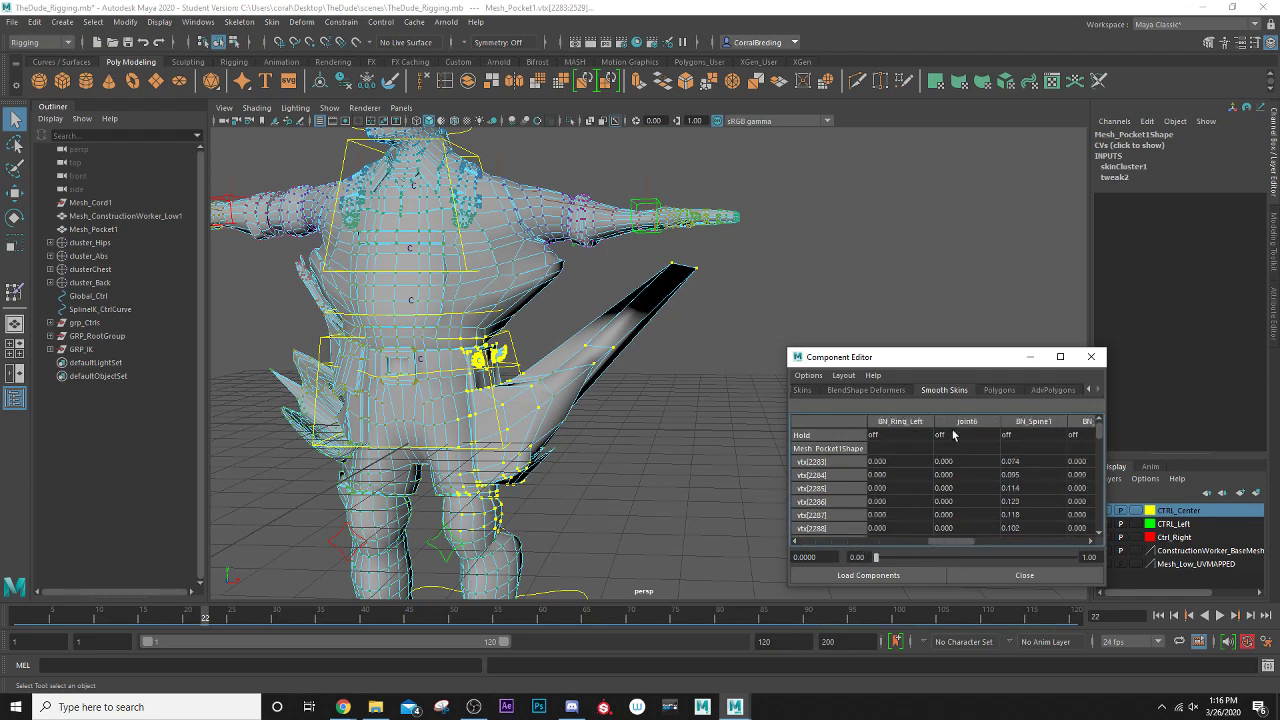
{"action": "left_click", "coordinate": [956, 463]}
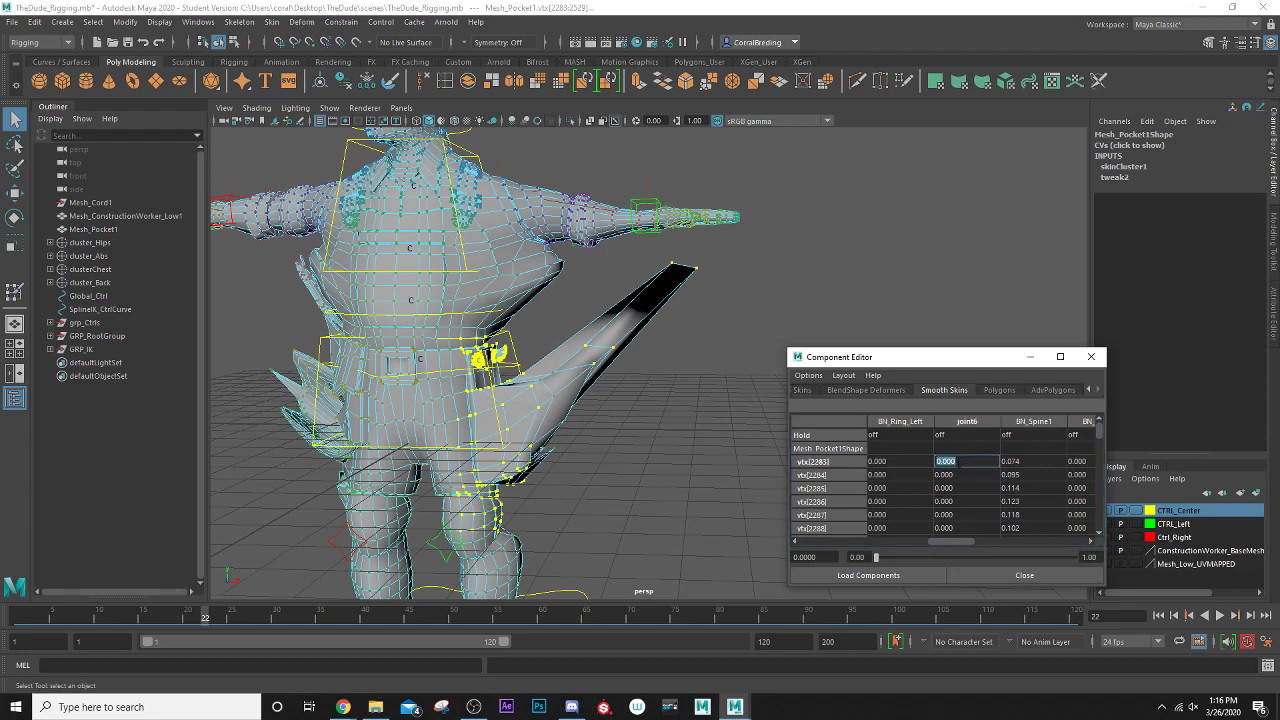
{"action": "left_click_drag", "start_coordinate": [1099, 437], "coordinate": [1099, 528]}
{"action": "left_click", "coordinate": [968, 519], "text": "shift"}
{"action": "left_click", "coordinate": [966, 530], "text": "shift"}
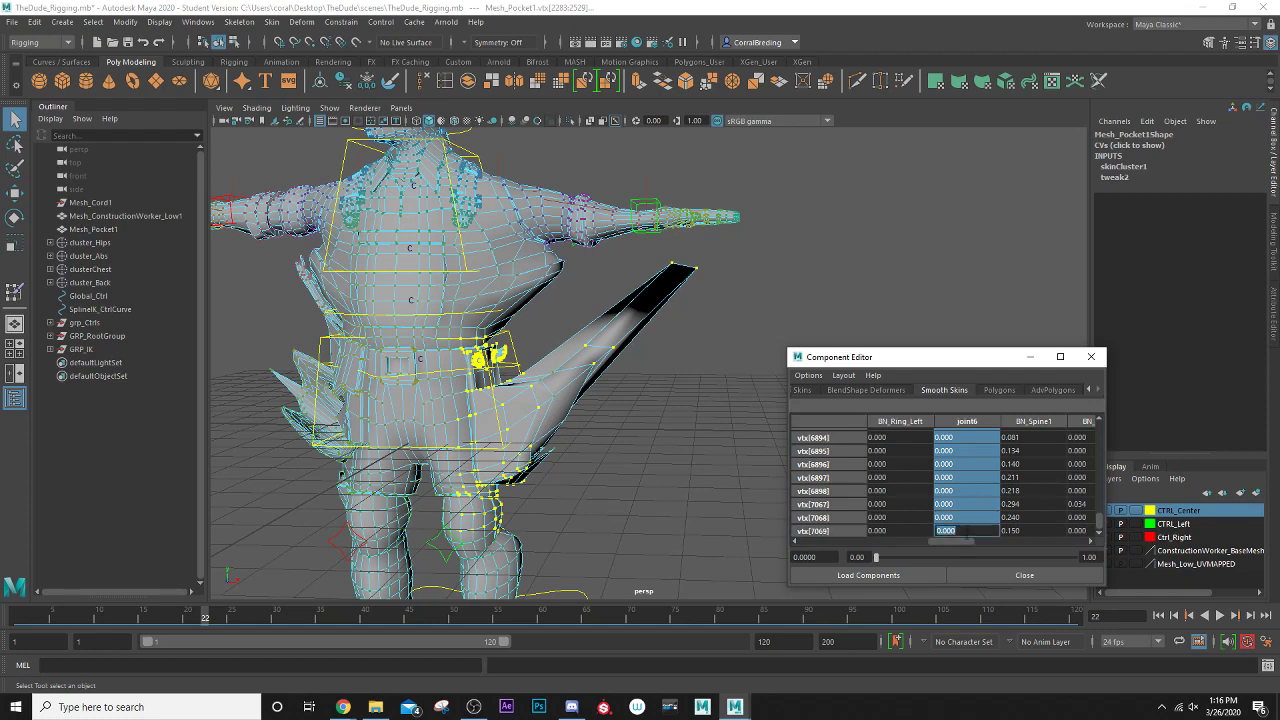
{"action": "type", "text": "0"}
{"action": "key", "text": "Return"}
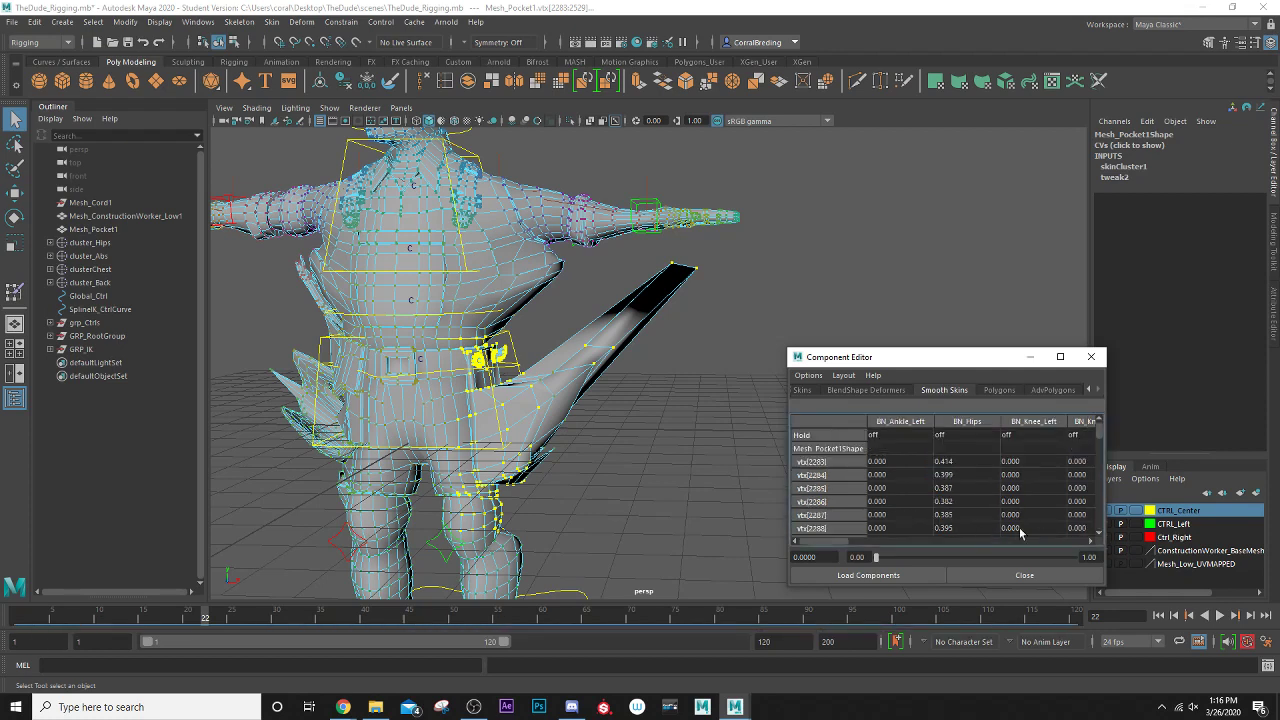
- Set the BN_Middle_Left weight to 0 on all selected left hip vertices
{"action": "left_click_drag", "start_coordinate": [843, 545], "coordinate": [915, 550]}
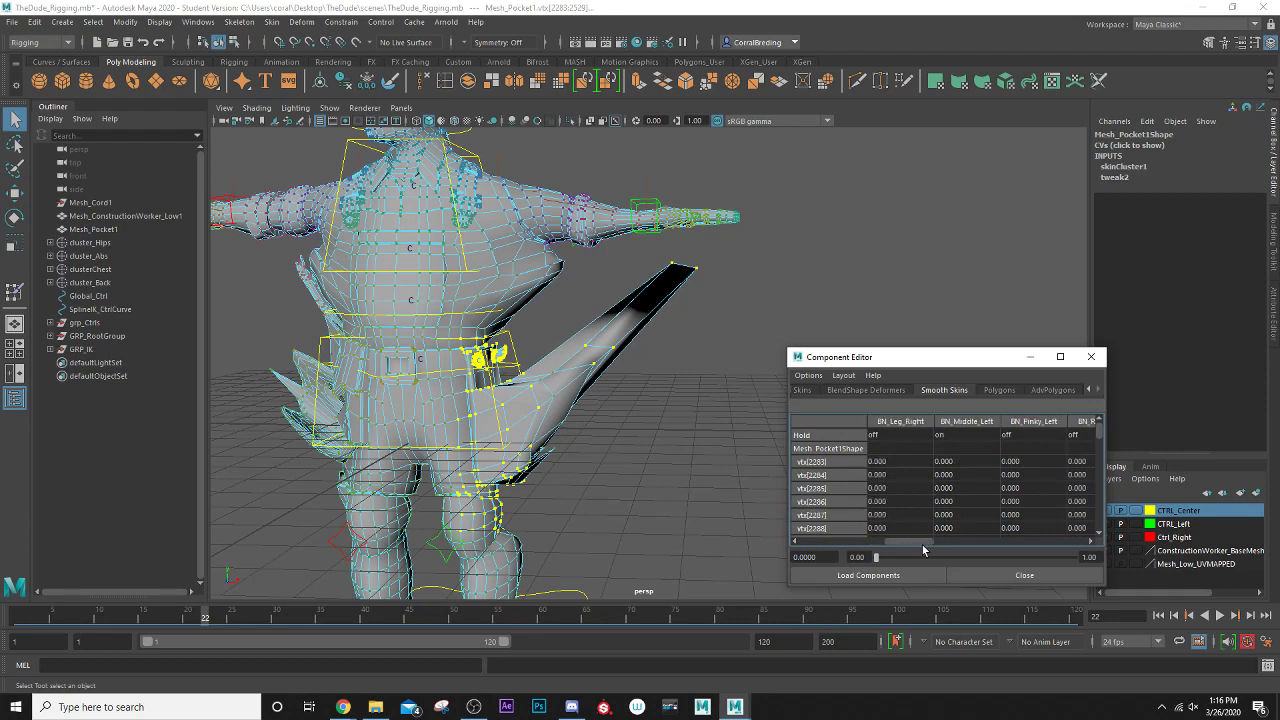
{"action": "double_click", "coordinate": [1022, 463]}
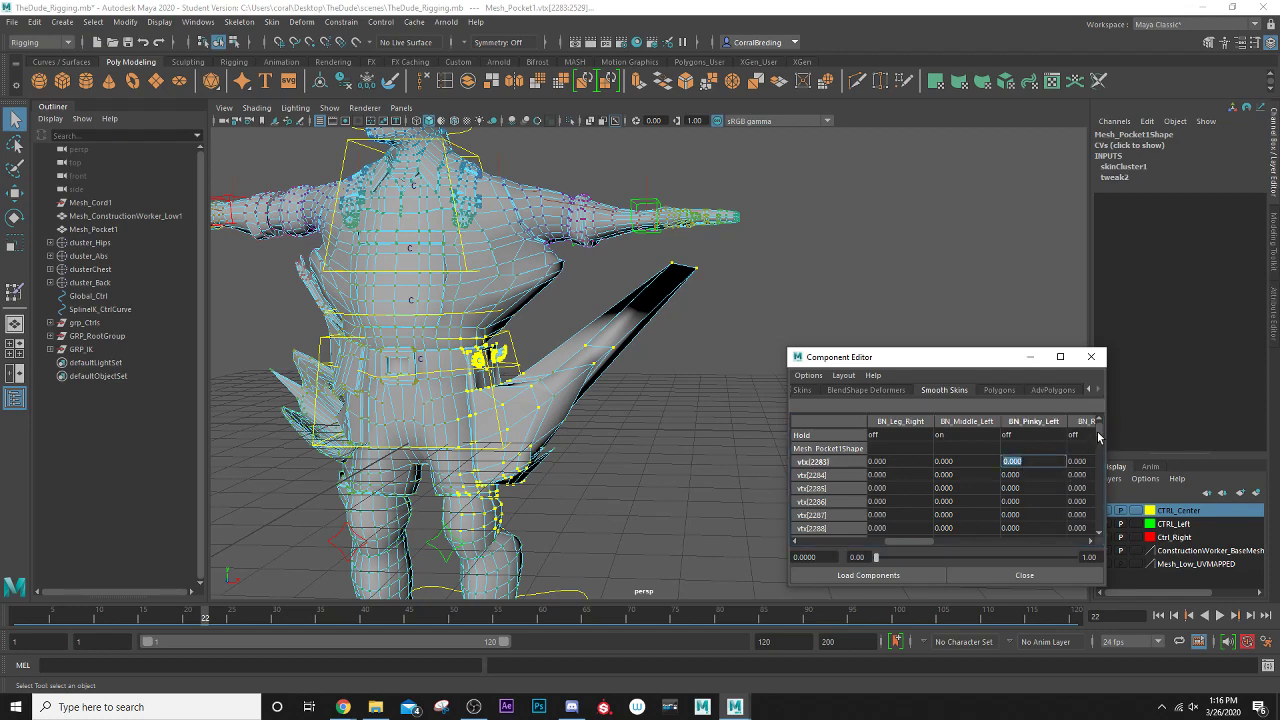
{"action": "double_click", "coordinate": [969, 461]}
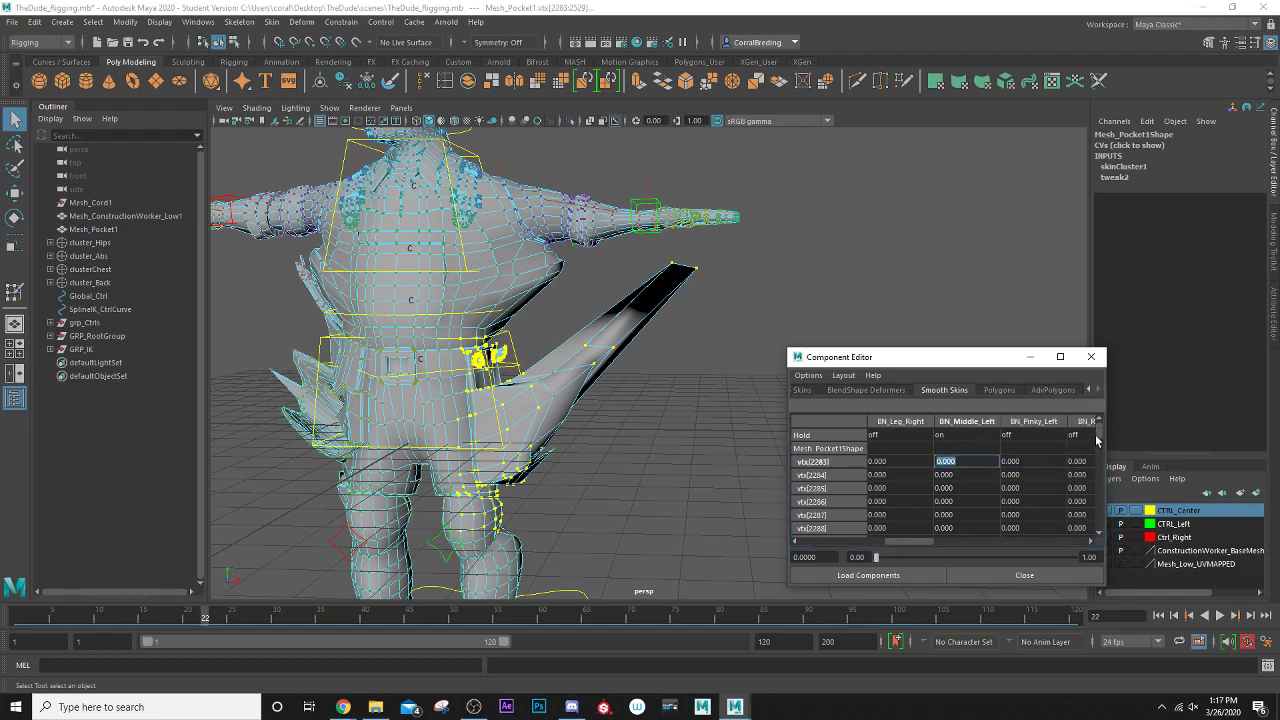
{"action": "left_click_drag", "start_coordinate": [1101, 435], "coordinate": [1105, 525]}
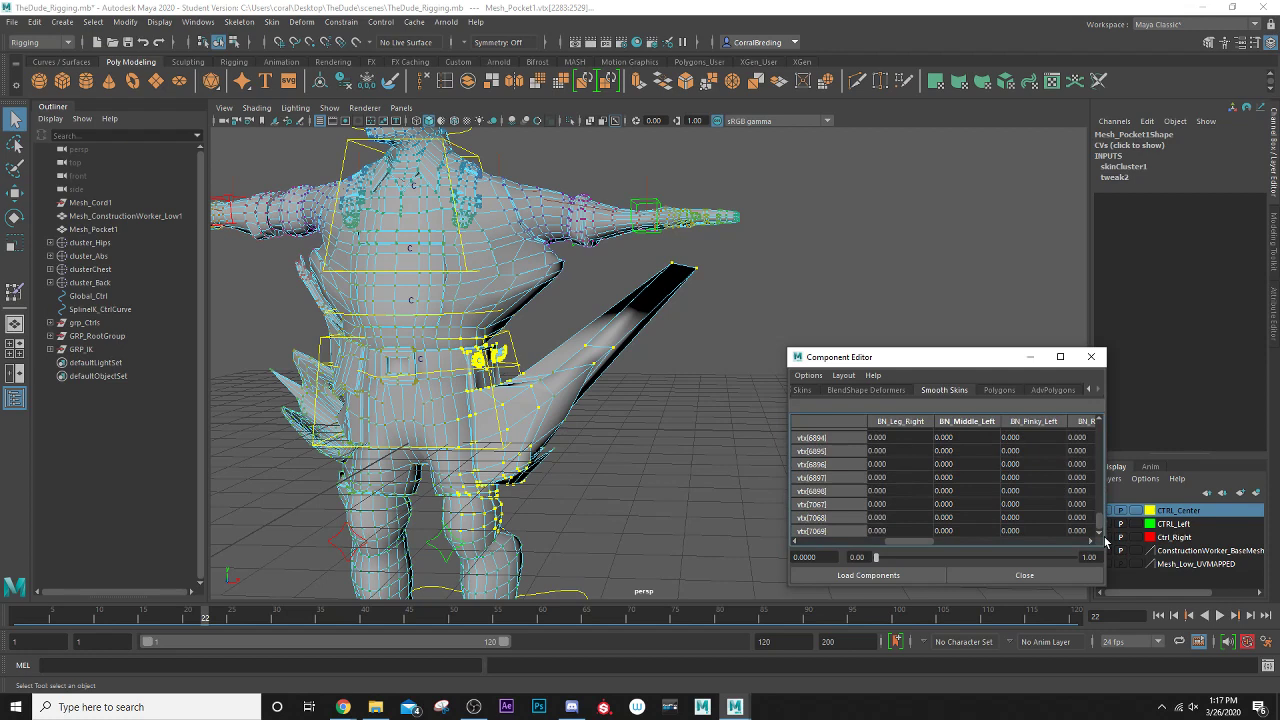
{"action": "left_click", "coordinate": [966, 531], "text": "shift"}
{"action": "type", "text": "0"}
{"action": "key", "text": "Return"}
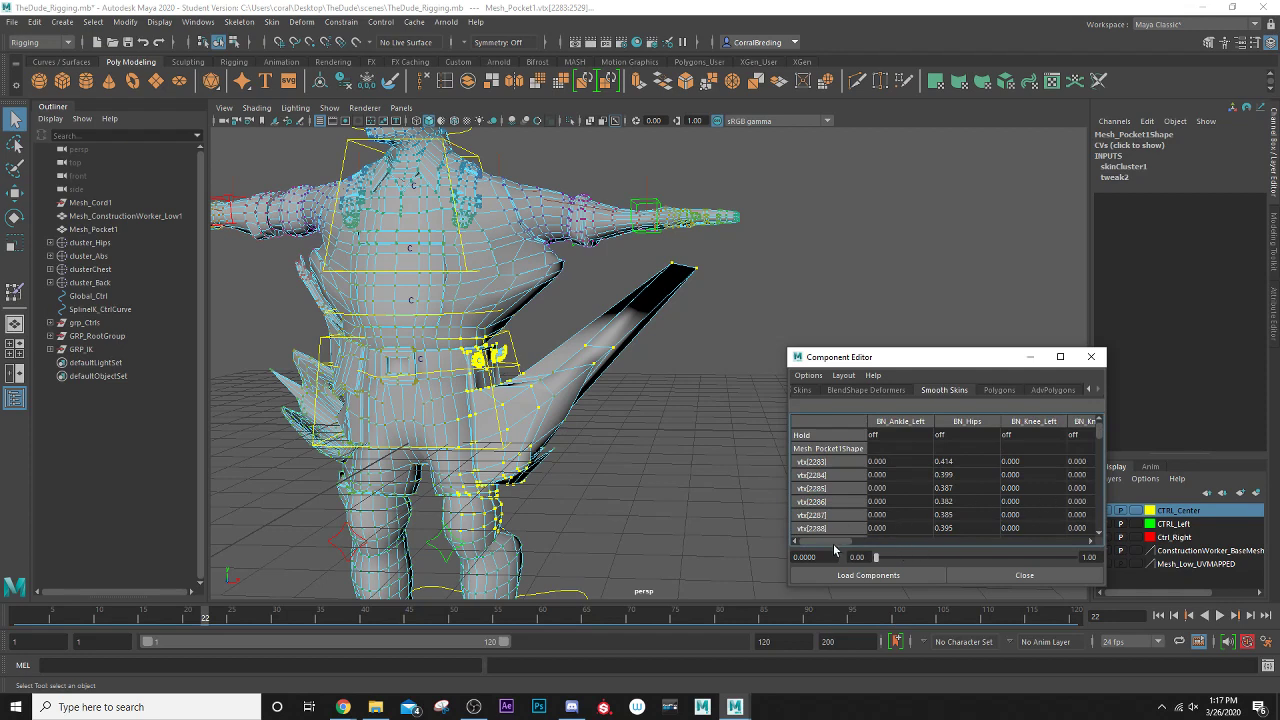
- Set the BN_Pinky_Left and BN_Ring_Left weights to 0 on all selected left hip vertices
{"action": "left_click_drag", "start_coordinate": [834, 544], "coordinate": [868, 546]}
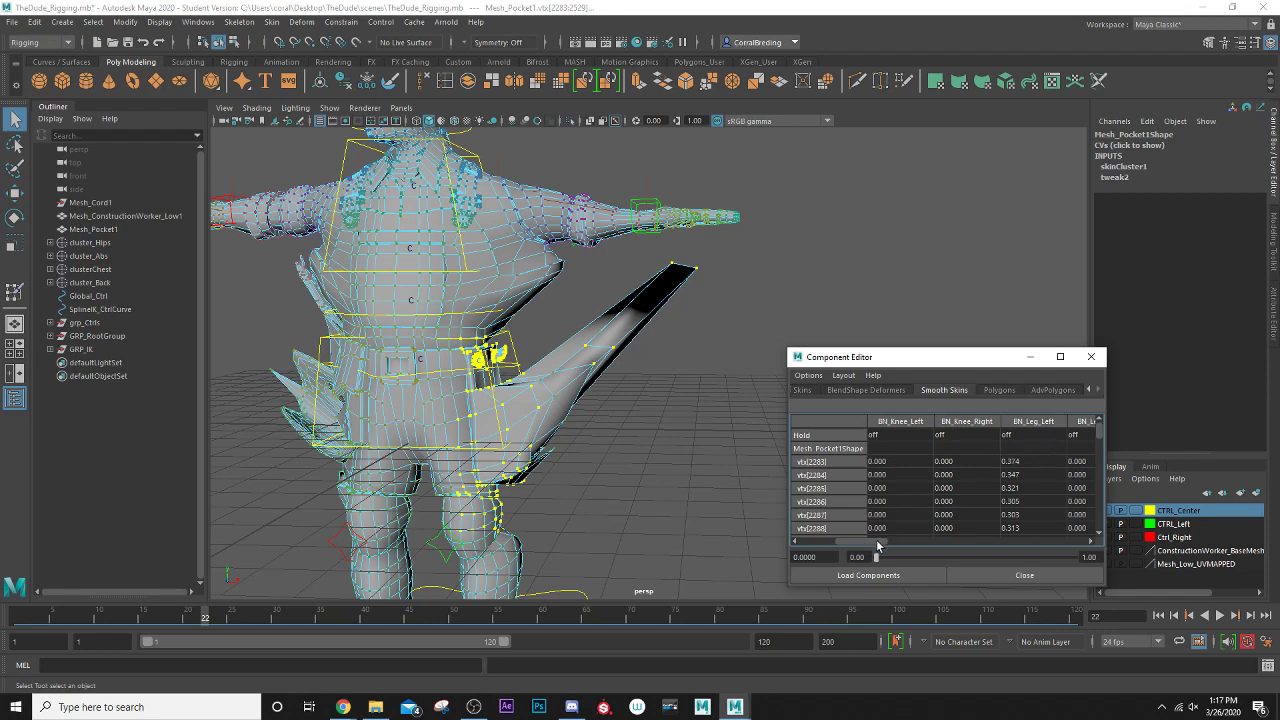
{"action": "left_click_drag", "start_coordinate": [878, 545], "coordinate": [924, 541]}
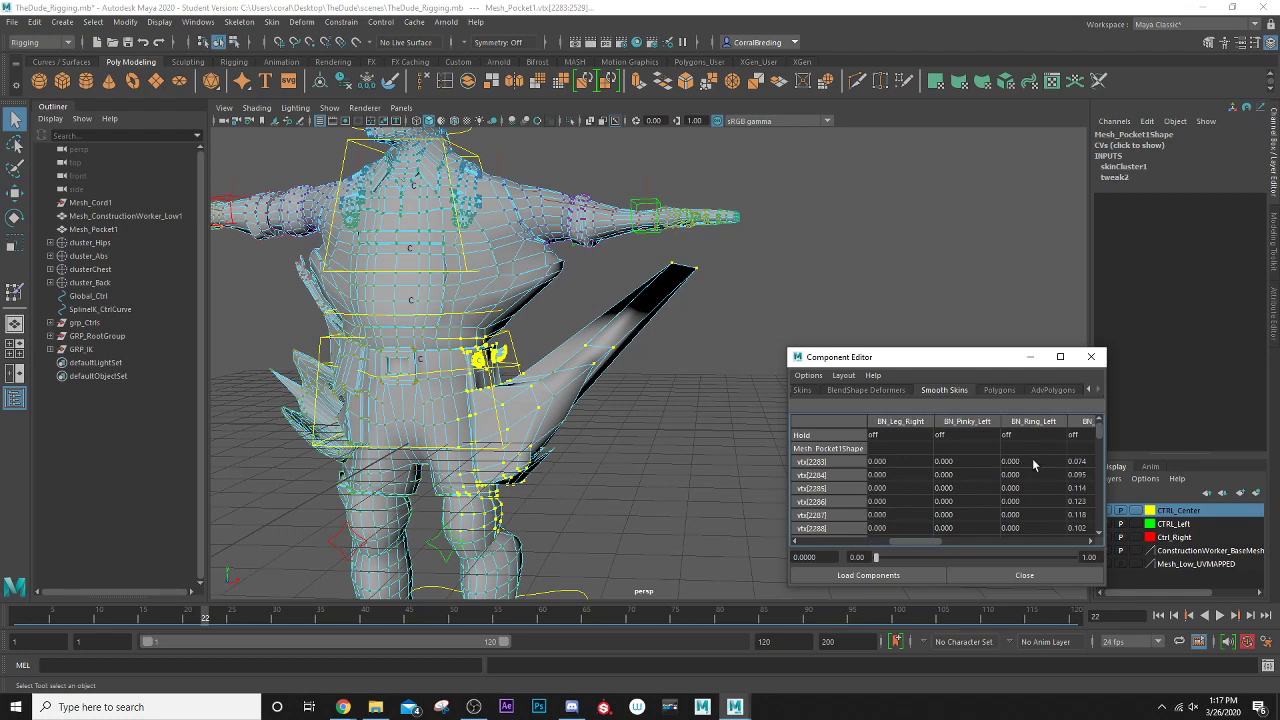
{"action": "left_click", "coordinate": [963, 462]}
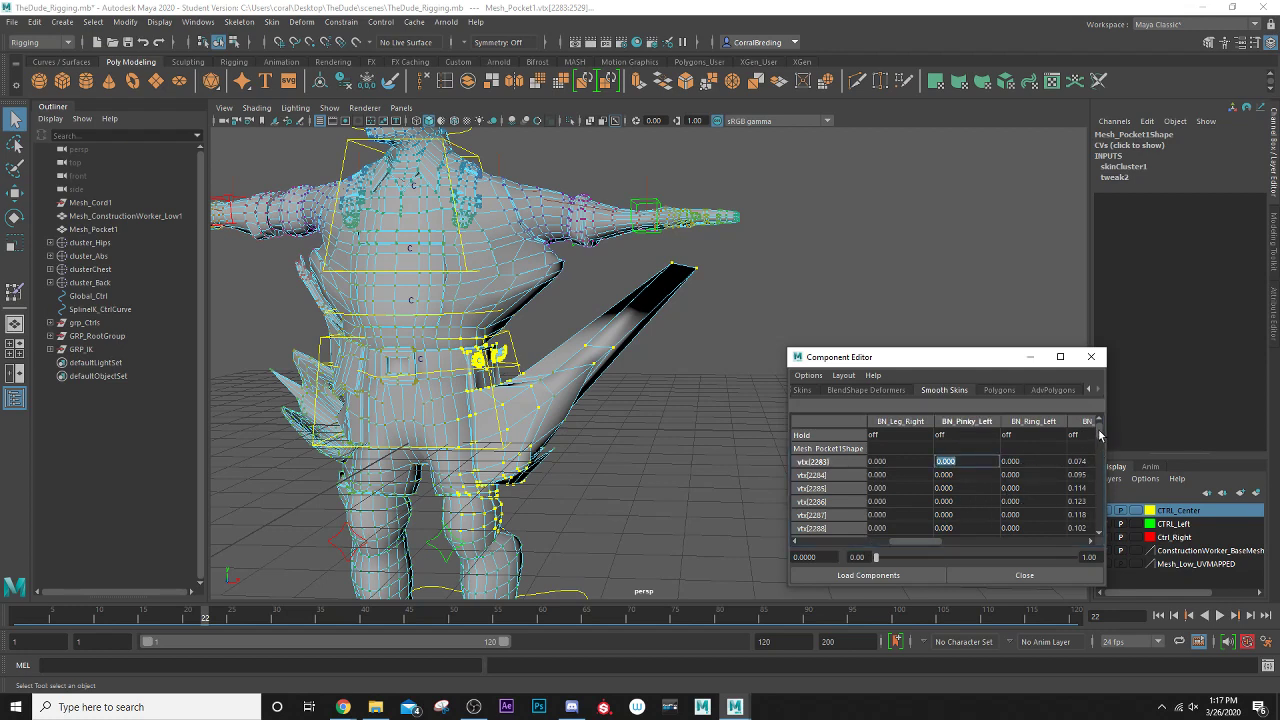
{"action": "left_click_drag", "start_coordinate": [1100, 434], "coordinate": [1104, 525]}
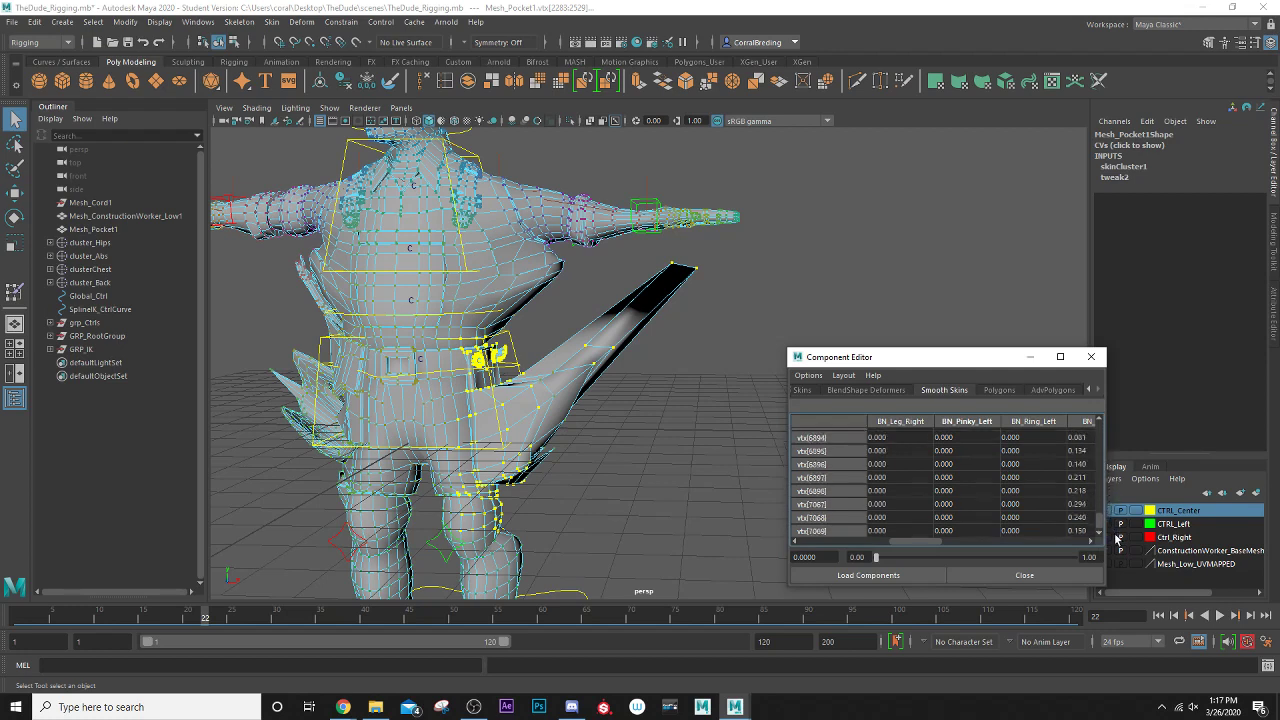
{"action": "left_click", "coordinate": [1037, 529], "text": "shift"}
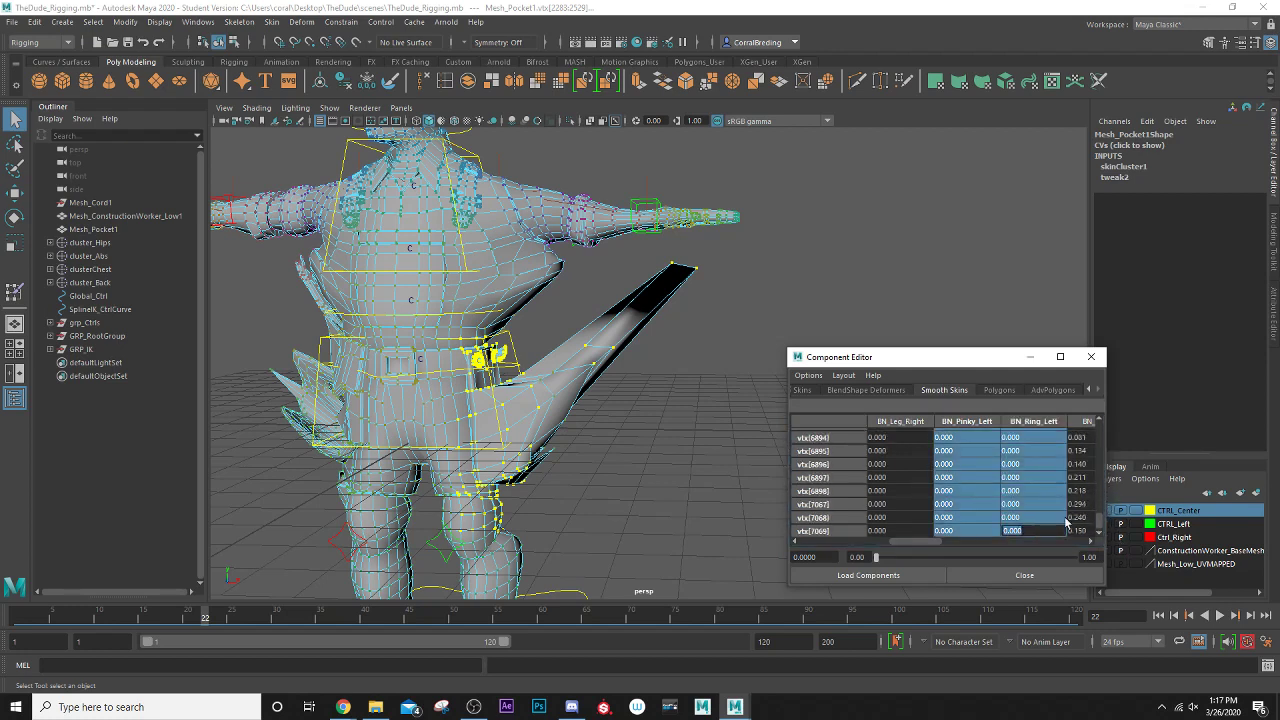
{"action": "type", "text": "0"}
{"action": "key", "text": "Return"}
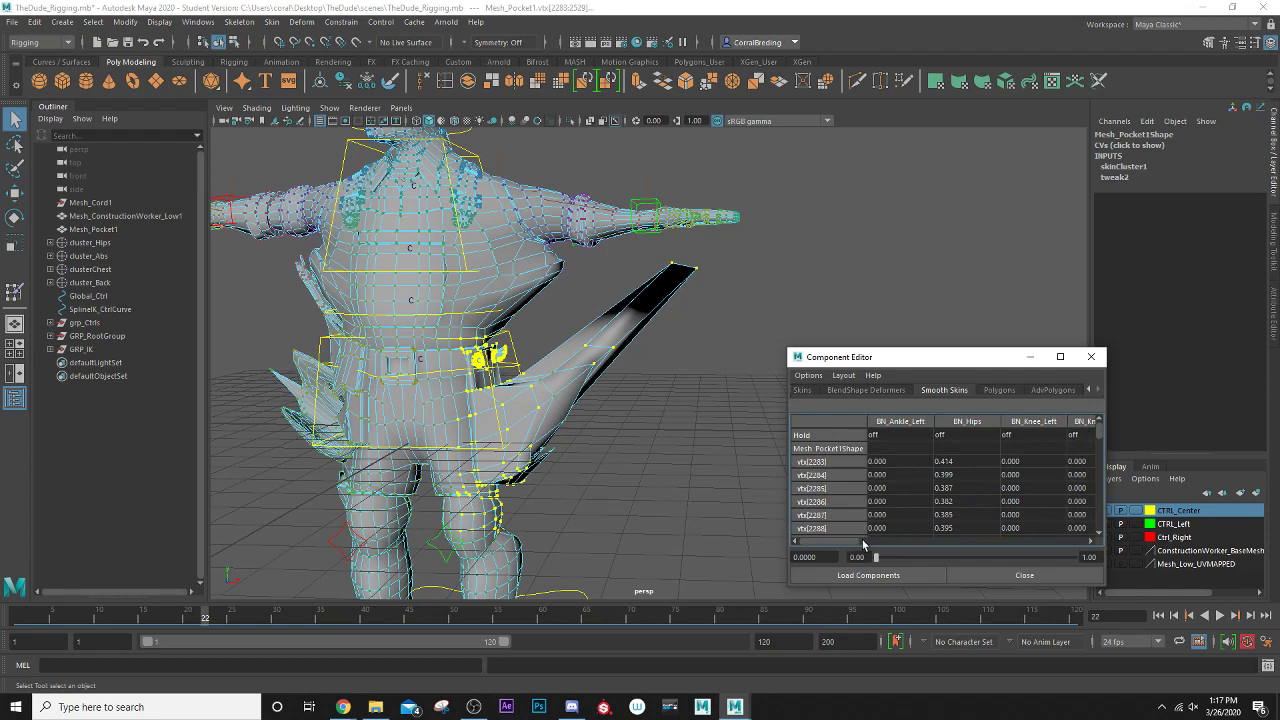
- Set the weights from BN_Thumb_Left through joint13, joint14 and BN_Wrist_Left to 0 on all selected left hip vertices
{"action": "left_click_drag", "start_coordinate": [864, 543], "coordinate": [988, 541]}
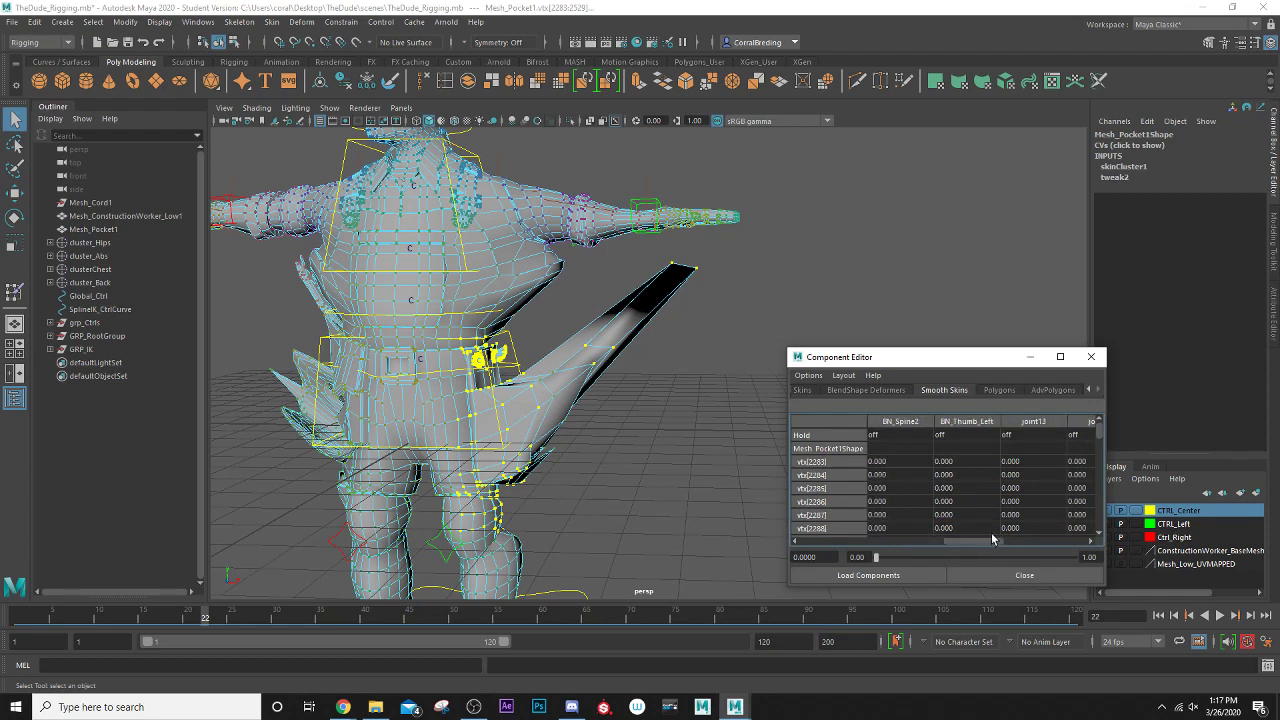
{"action": "left_click", "coordinate": [963, 463]}
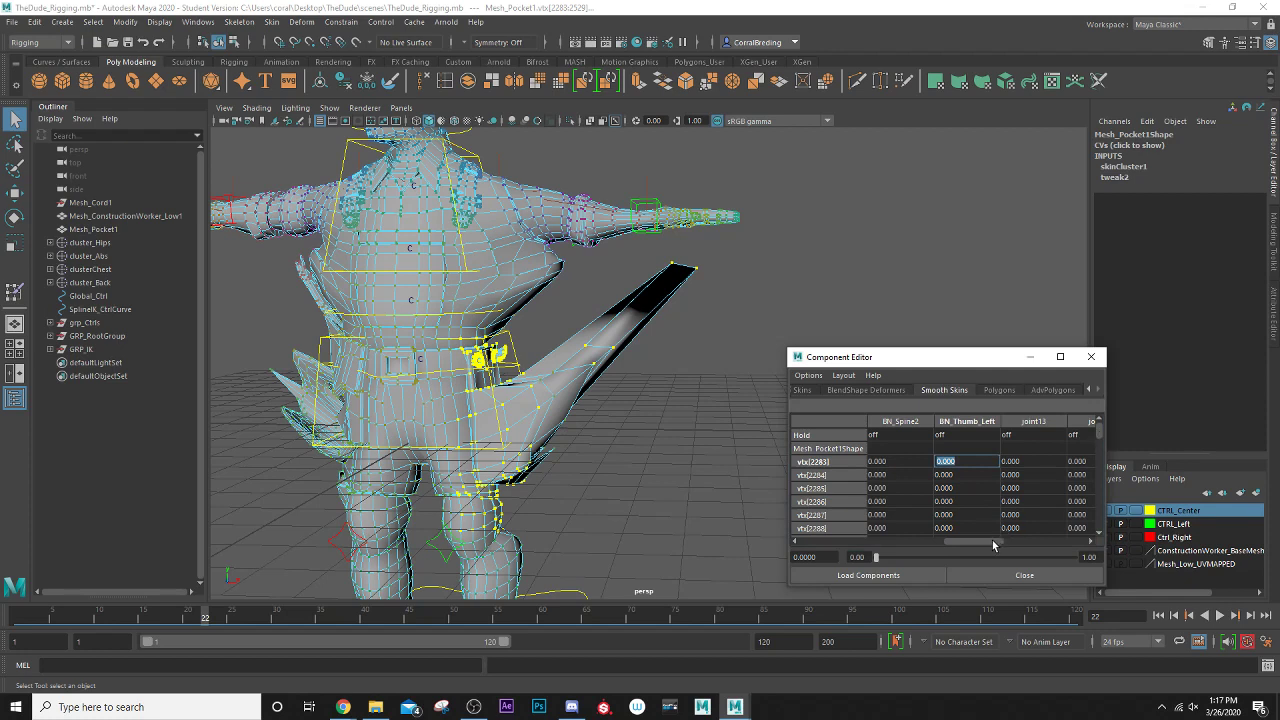
{"action": "left_click_drag", "start_coordinate": [997, 545], "coordinate": [1021, 540]}
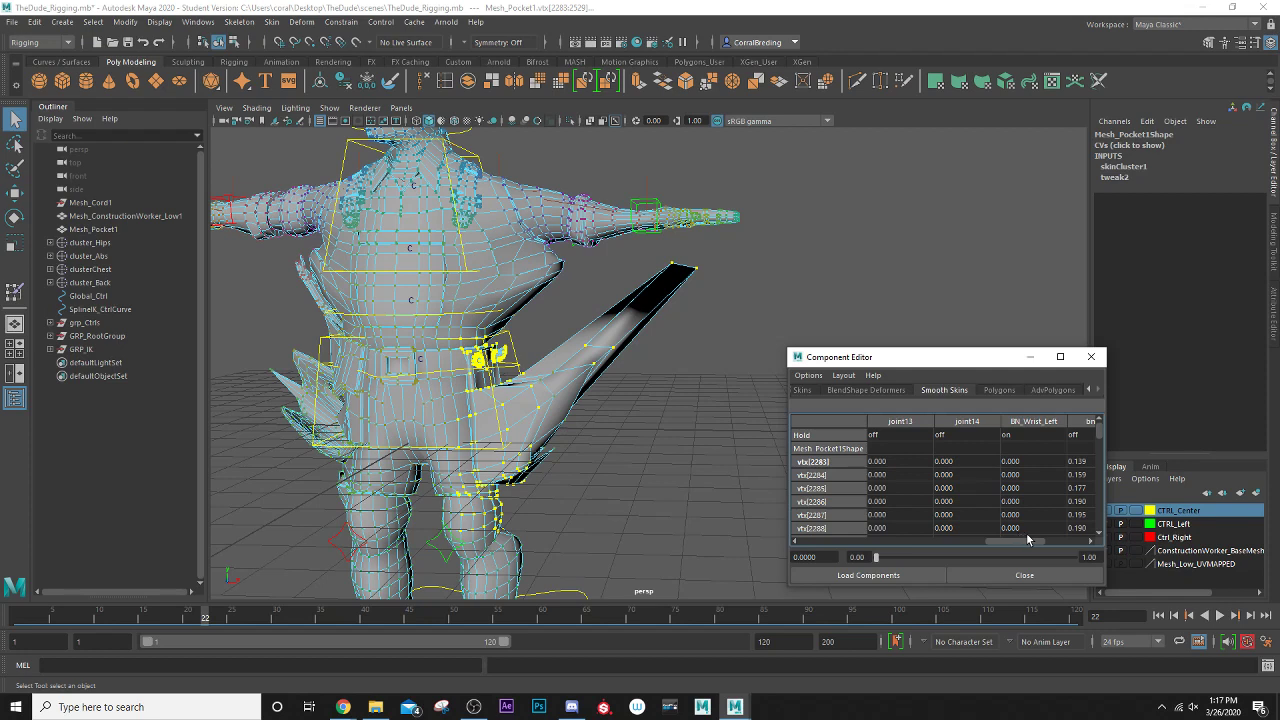
{"action": "left_click_drag", "start_coordinate": [1033, 538], "coordinate": [1032, 540]}
{"action": "left_click_drag", "start_coordinate": [1099, 428], "coordinate": [1110, 527]}
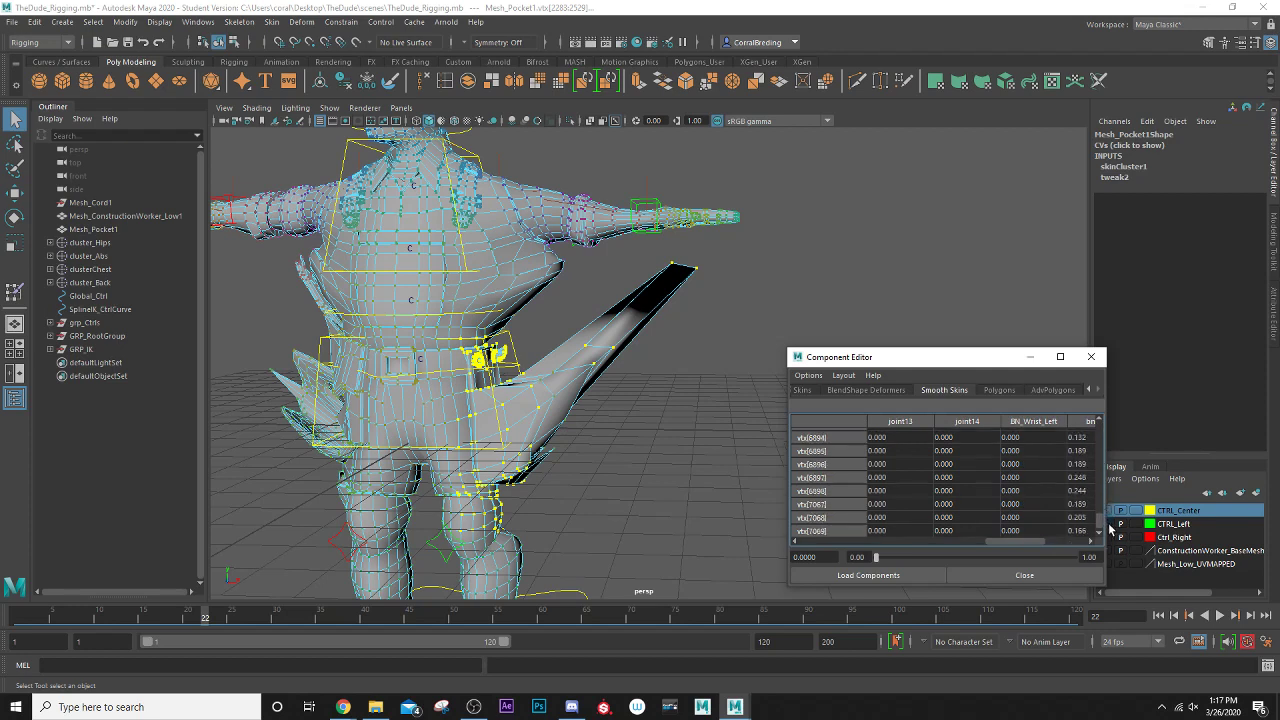
{"action": "left_click", "coordinate": [1037, 530], "text": "shift"}
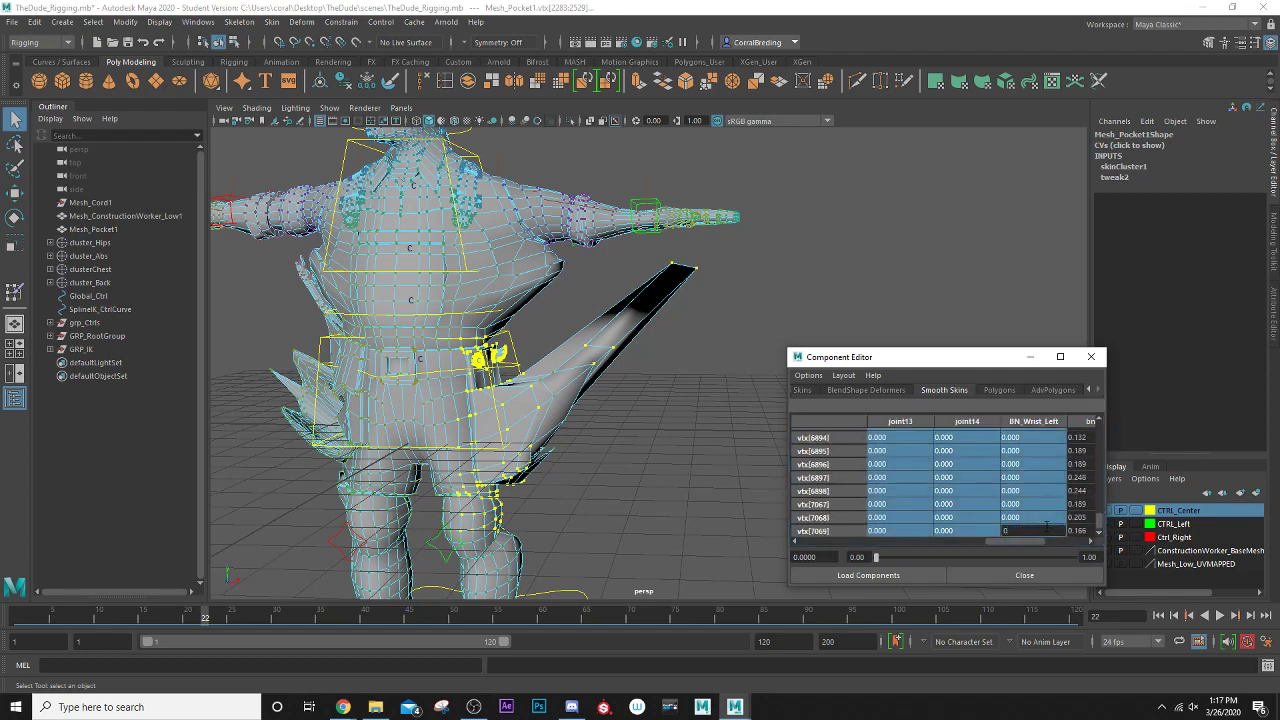
{"action": "type", "text": "0"}
{"action": "key", "text": "Return"}
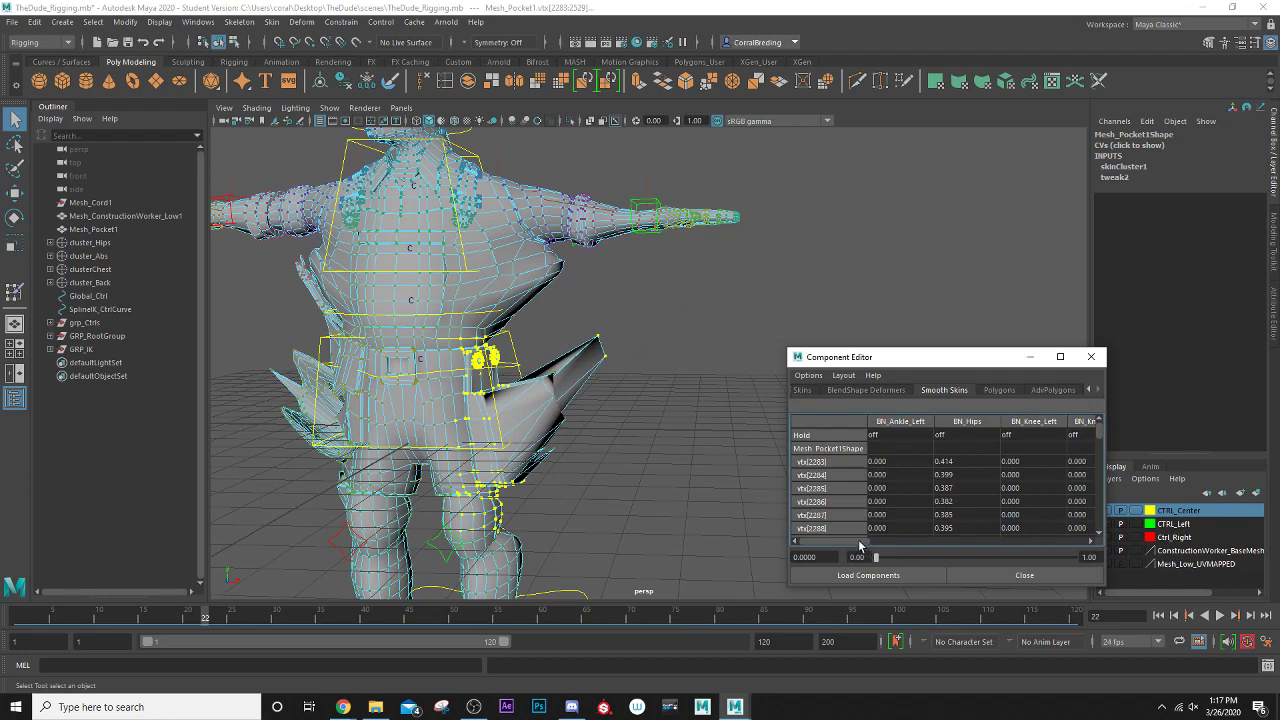
- Set the remaining BN_Thumb_Left weight to 0 on all selected left hip vertices
{"action": "left_click_drag", "start_coordinate": [859, 545], "coordinate": [1052, 545]}
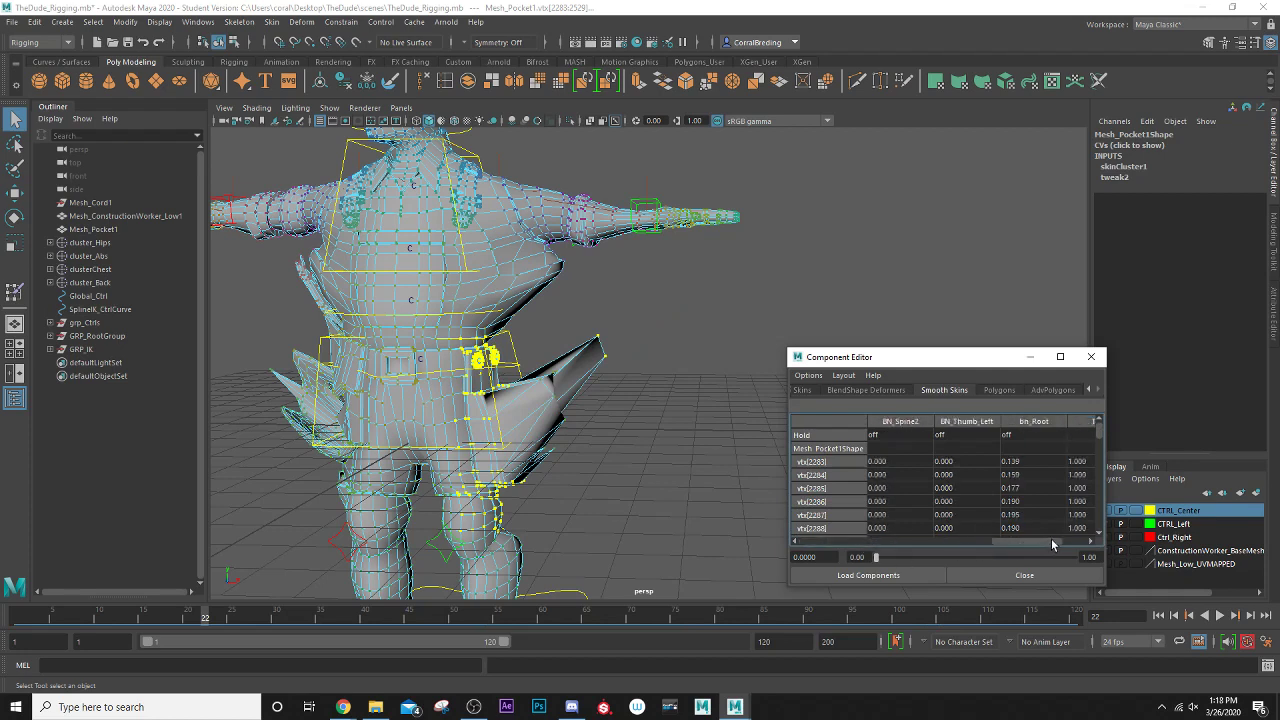
{"action": "left_click", "coordinate": [950, 463]}
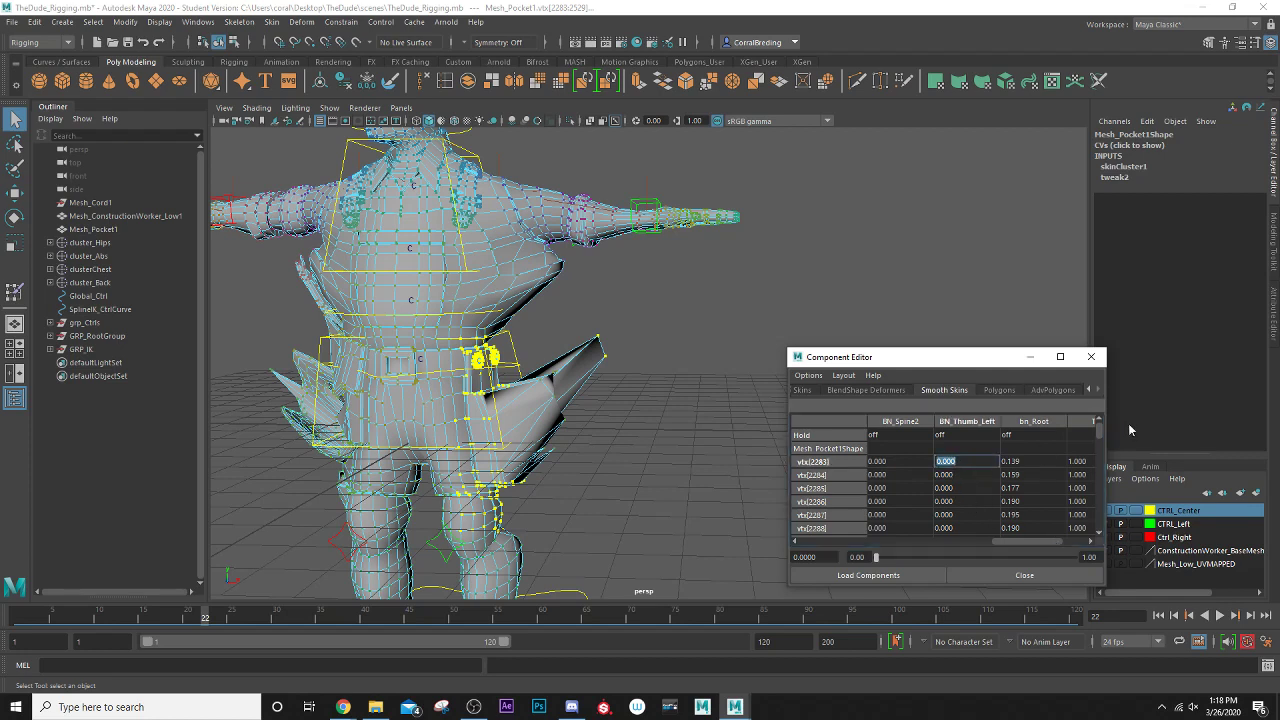
{"action": "left_click_drag", "start_coordinate": [1099, 430], "coordinate": [1099, 530]}
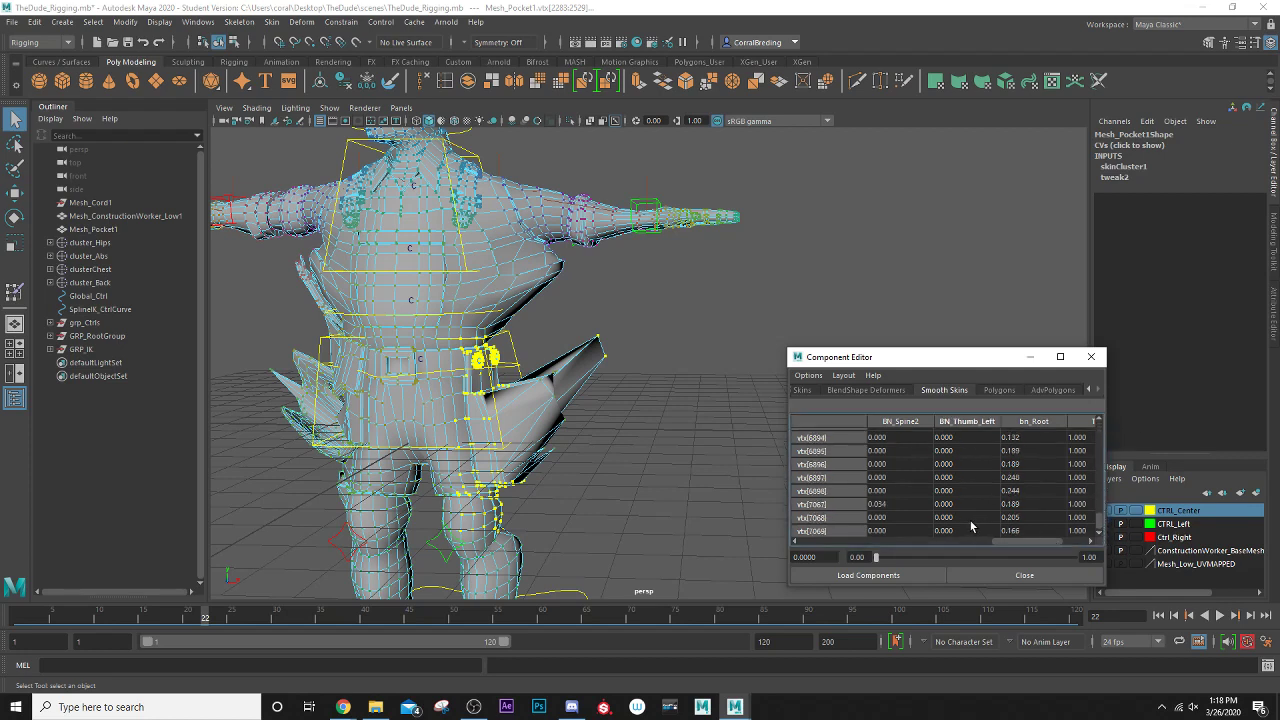
{"action": "left_click", "coordinate": [964, 531], "text": "shift"}
{"action": "type", "text": "0"}
{"action": "key", "text": "Return"}
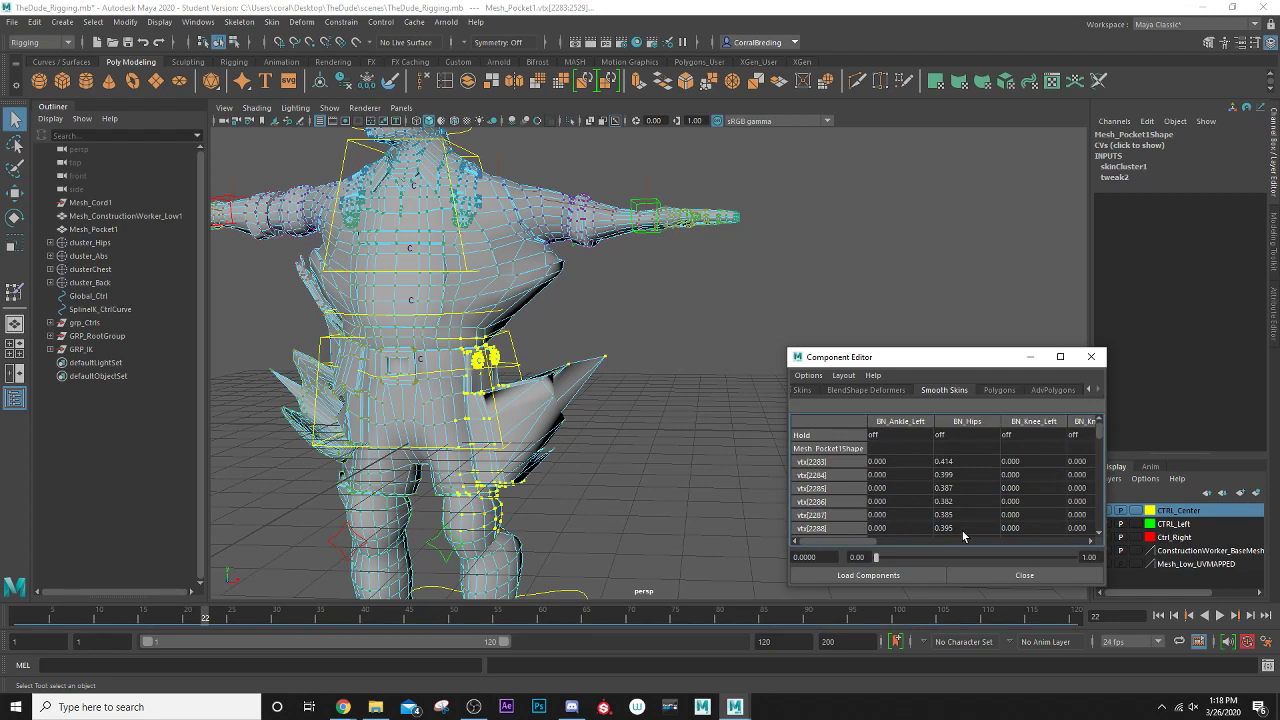
- Set the BN_Ring_Left weight to 0 on all selected left hip vertices
{"action": "left_click_drag", "start_coordinate": [871, 545], "coordinate": [1004, 549]}
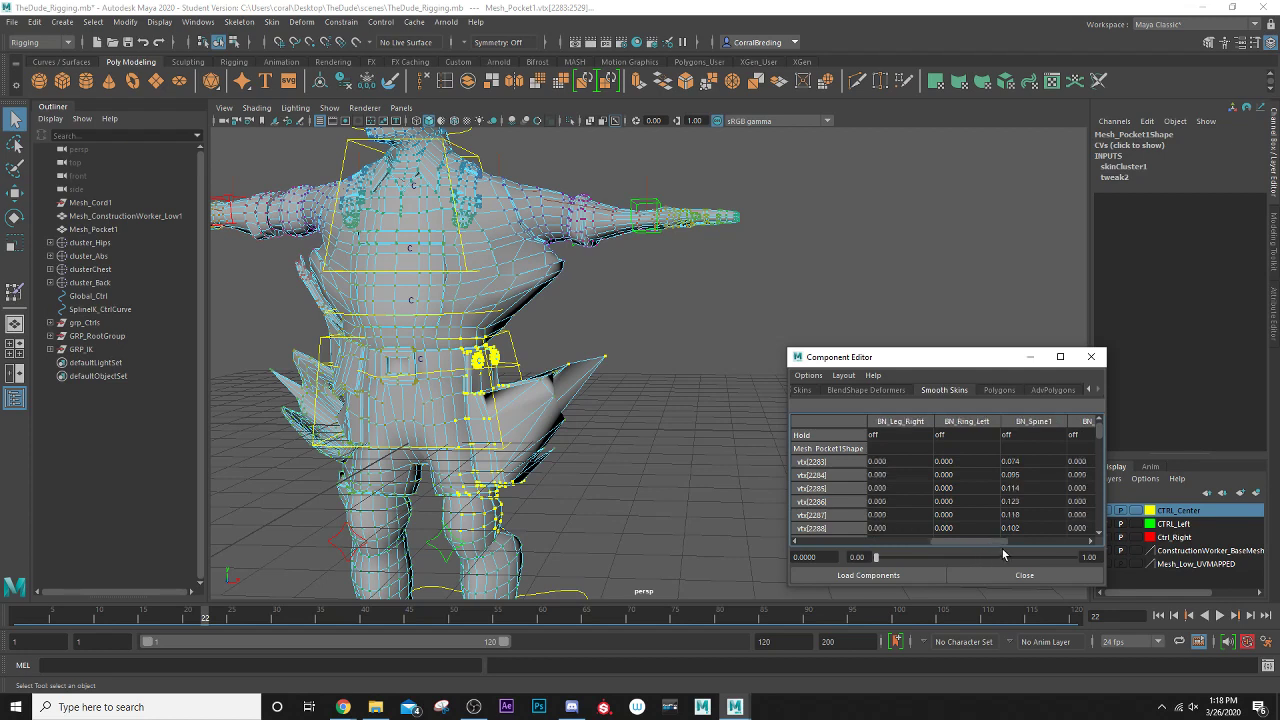
{"action": "left_click", "coordinate": [969, 465]}
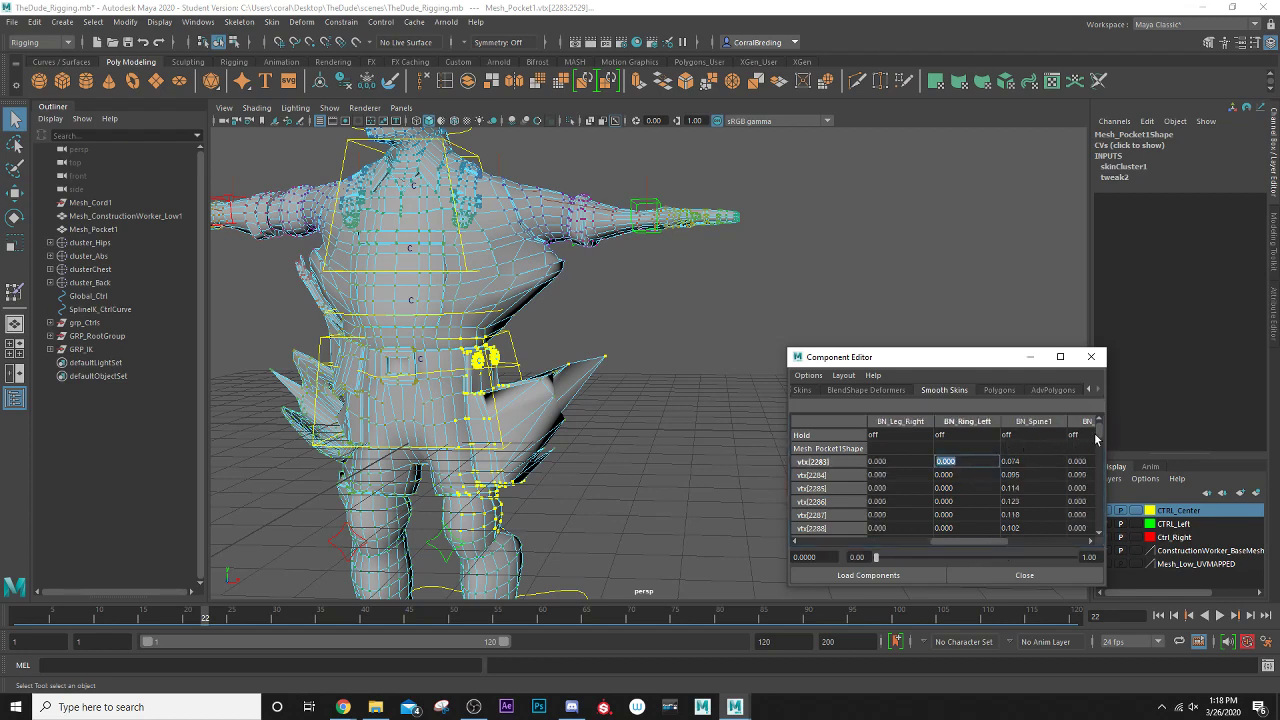
{"action": "left_click_drag", "start_coordinate": [1100, 436], "coordinate": [1100, 526]}
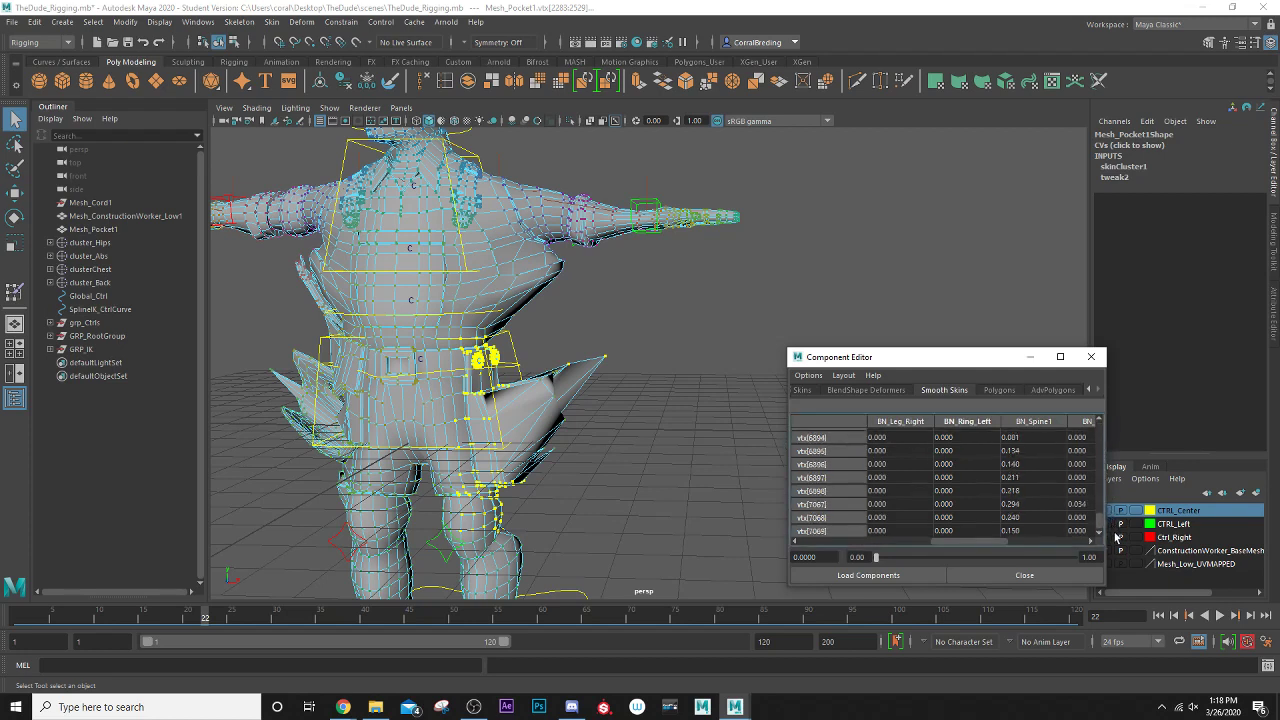
{"action": "left_click", "coordinate": [955, 530], "text": "shift"}
{"action": "type", "text": "0"}
{"action": "key", "text": "Return"}
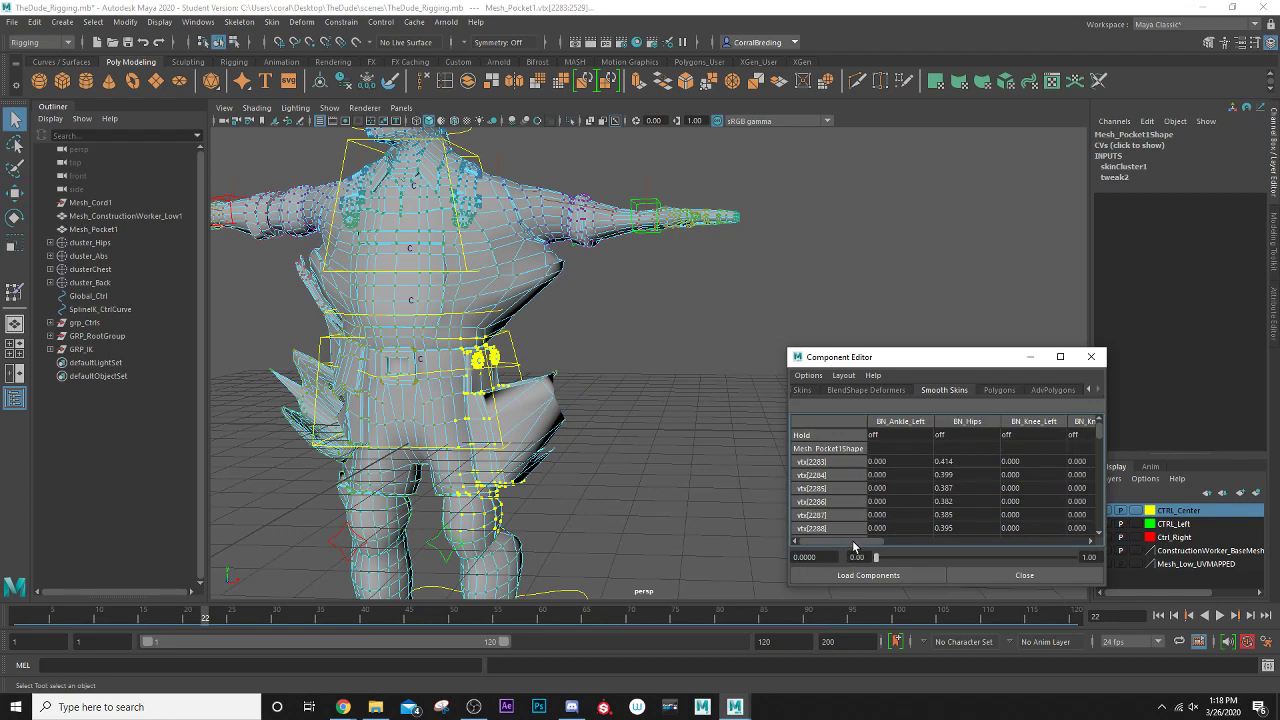
- Return to frame 1, review the remaining influence weights of the left hip vertices, and close the Component Editor
{"action": "left_click_drag", "start_coordinate": [855, 544], "coordinate": [775, 551]}
{"action": "left_click_drag", "start_coordinate": [181, 612], "coordinate": [6, 624]}
{"action": "left_click_drag", "start_coordinate": [885, 545], "coordinate": [1081, 525]}
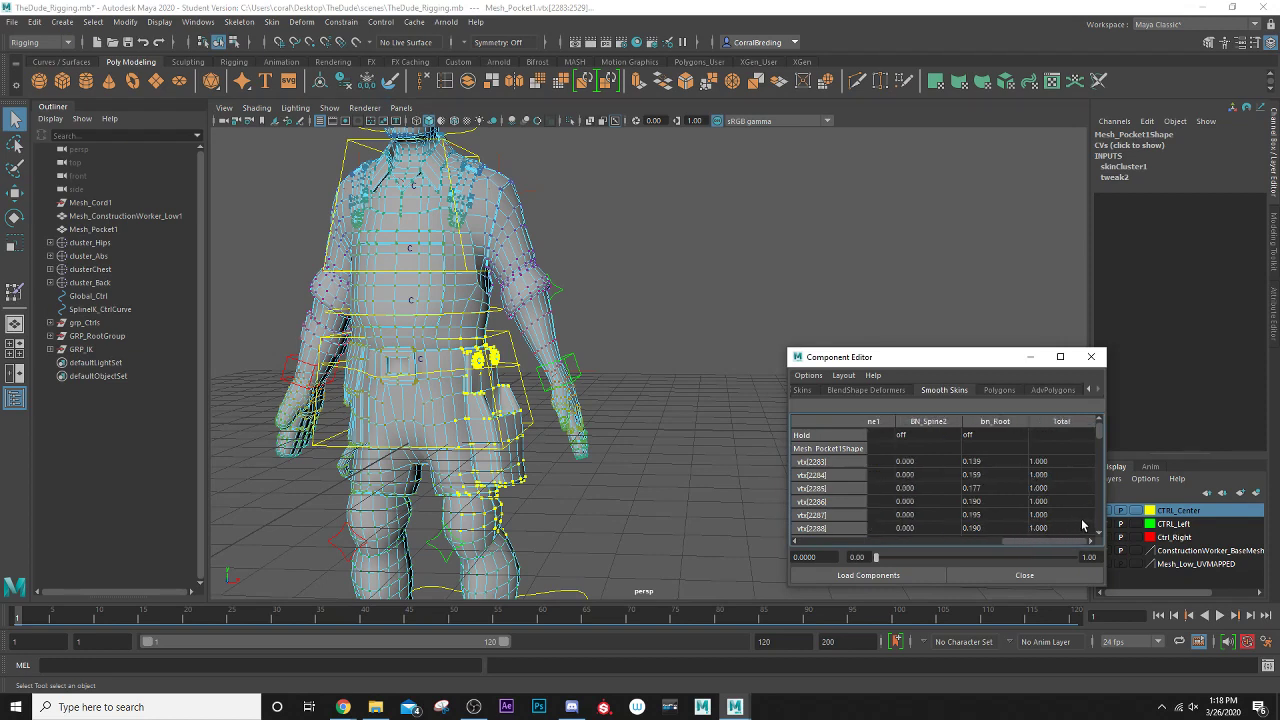
{"action": "left_click", "coordinate": [1090, 357]}
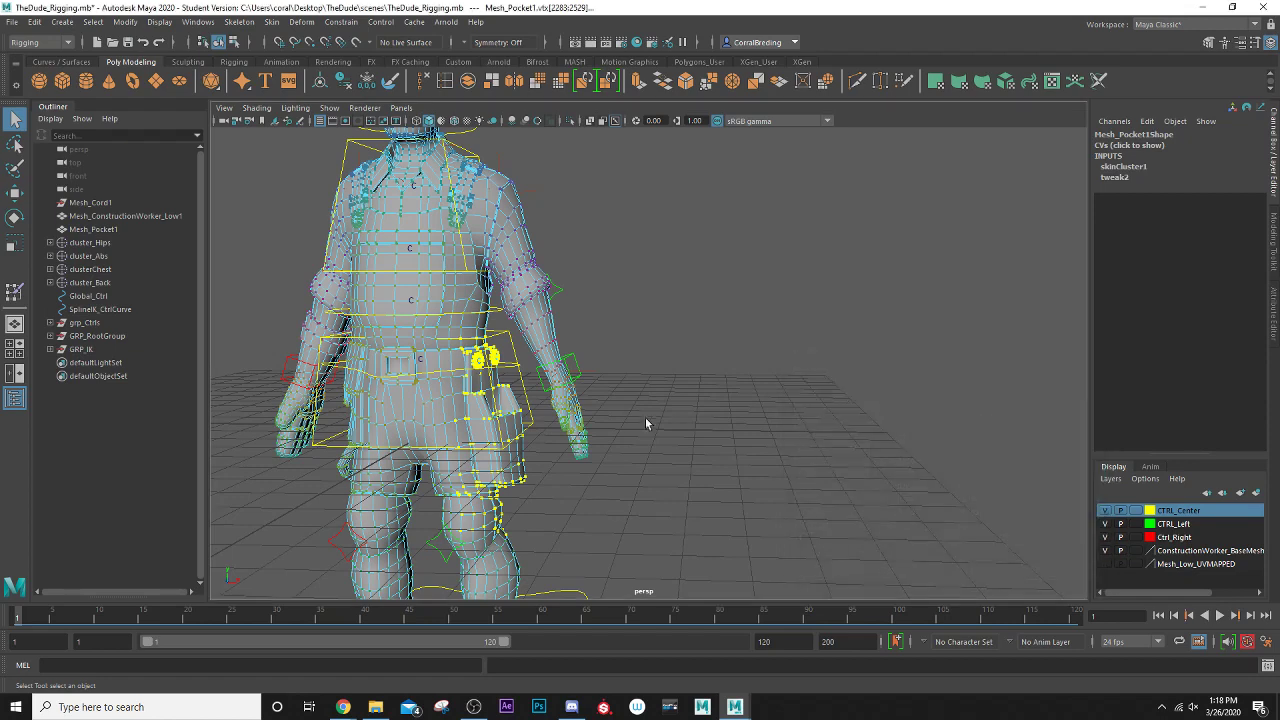
- Switch the mesh back to object mode and play the animation, stopping at frame 38
{"action": "right_click", "coordinate": [514, 423]}
{"action": "right_click_drag", "start_coordinate": [514, 423], "coordinate": [572, 320]}
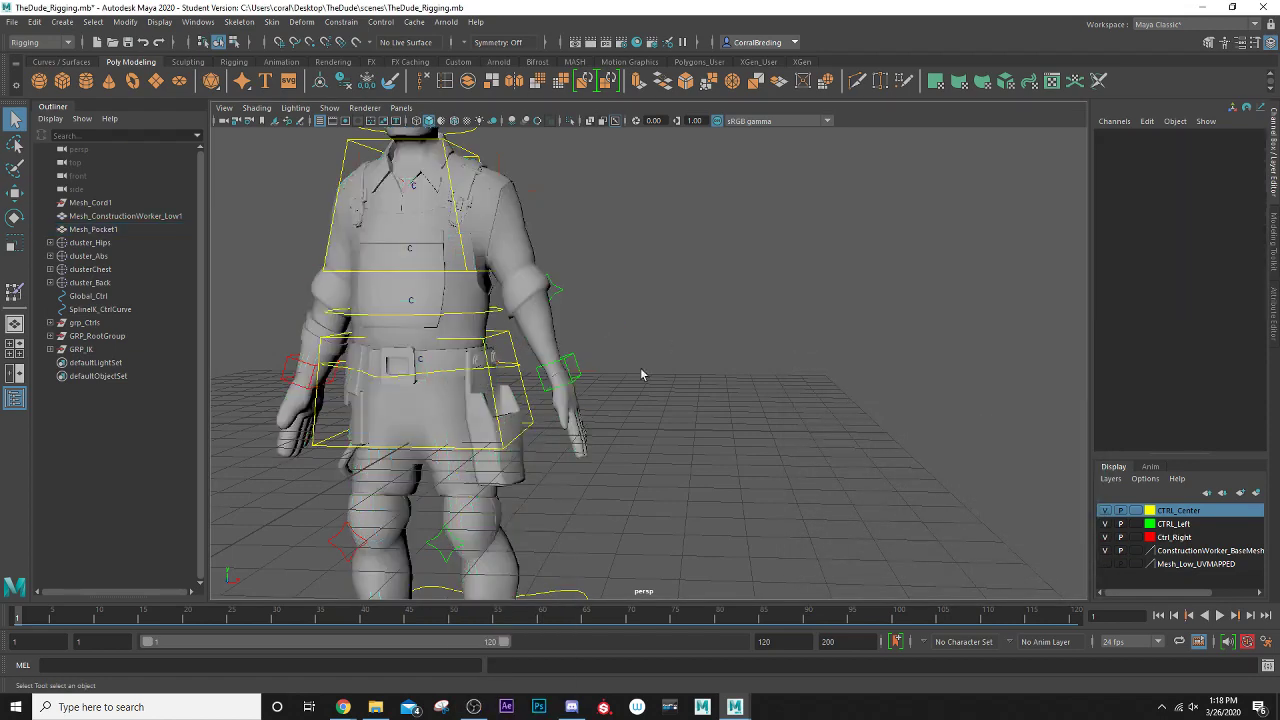
{"action": "key", "text": "alt+v"}
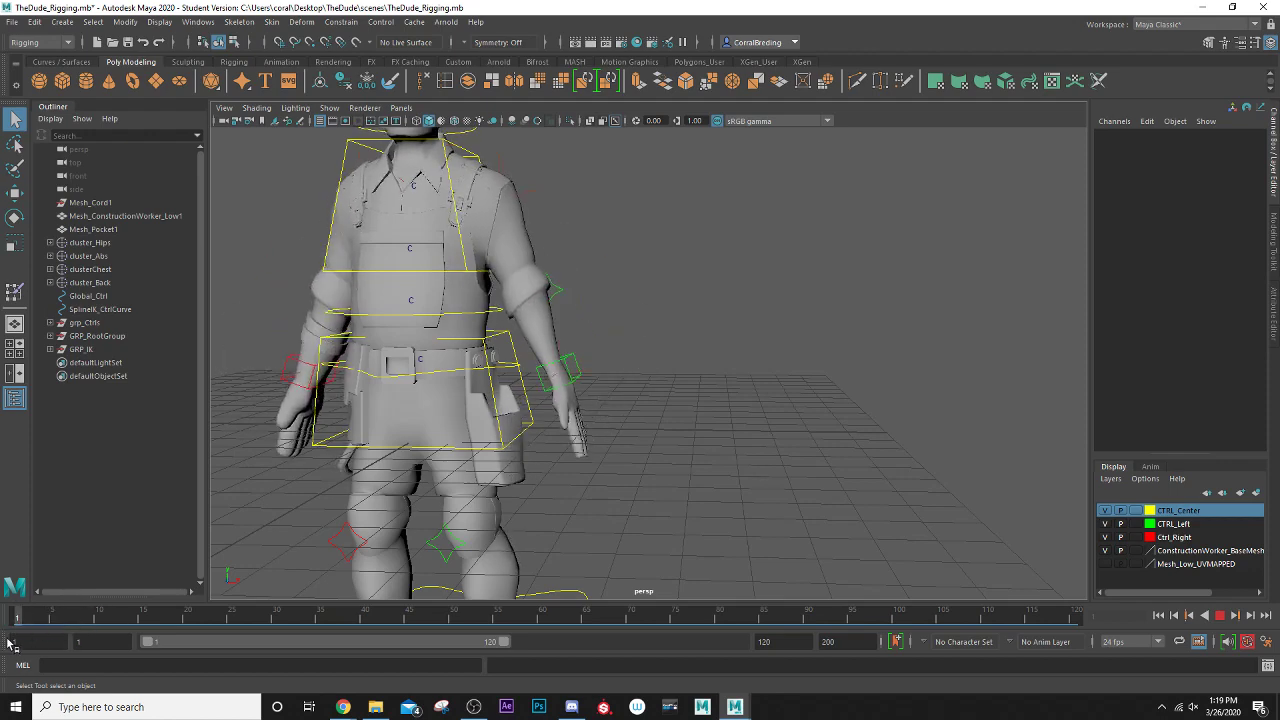
{"action": "key", "text": "alt+v"}
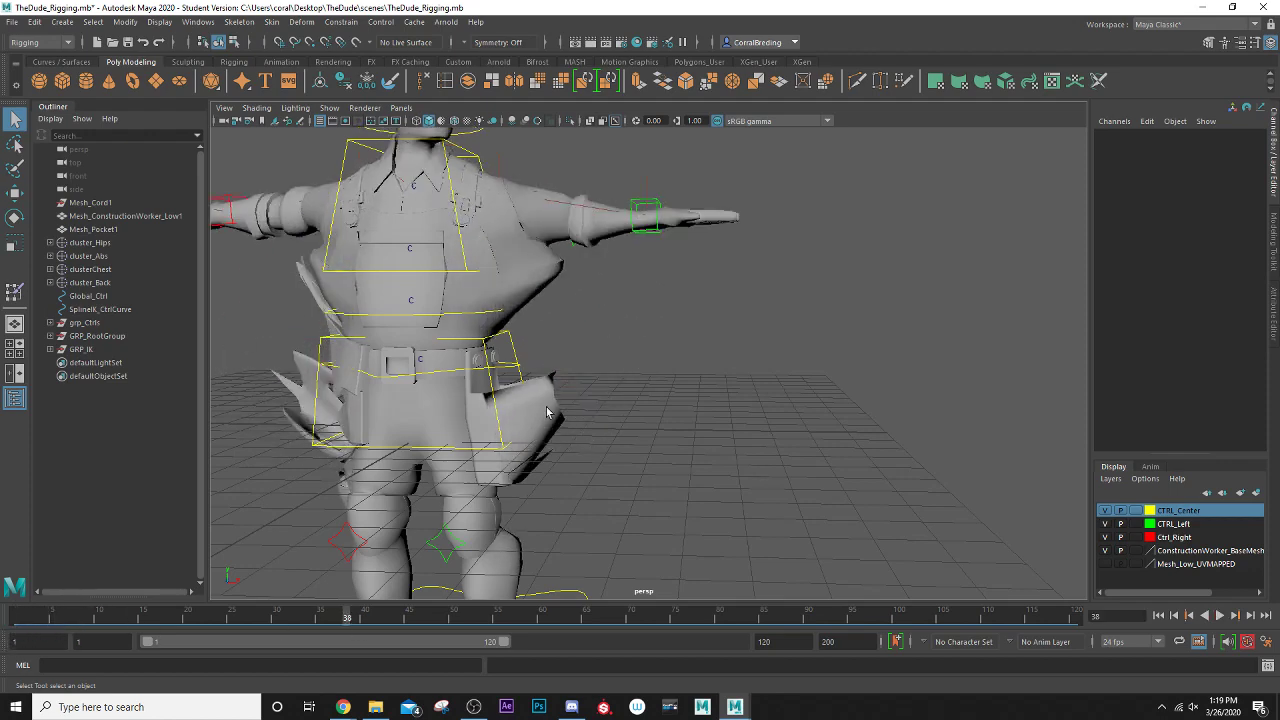
- Select Mesh_Pocket1 and isolate it in the viewport with the Select tool active
{"action": "left_click", "coordinate": [546, 410]}
{"action": "mouse_move", "coordinate": [556, 339]}
{"action": "right_mouse_down"}
{"action": "mouse_move", "coordinate": [558, 376]}
{"action": "mouse_move", "coordinate": [485, 322]}
{"action": "right_mouse_up"}
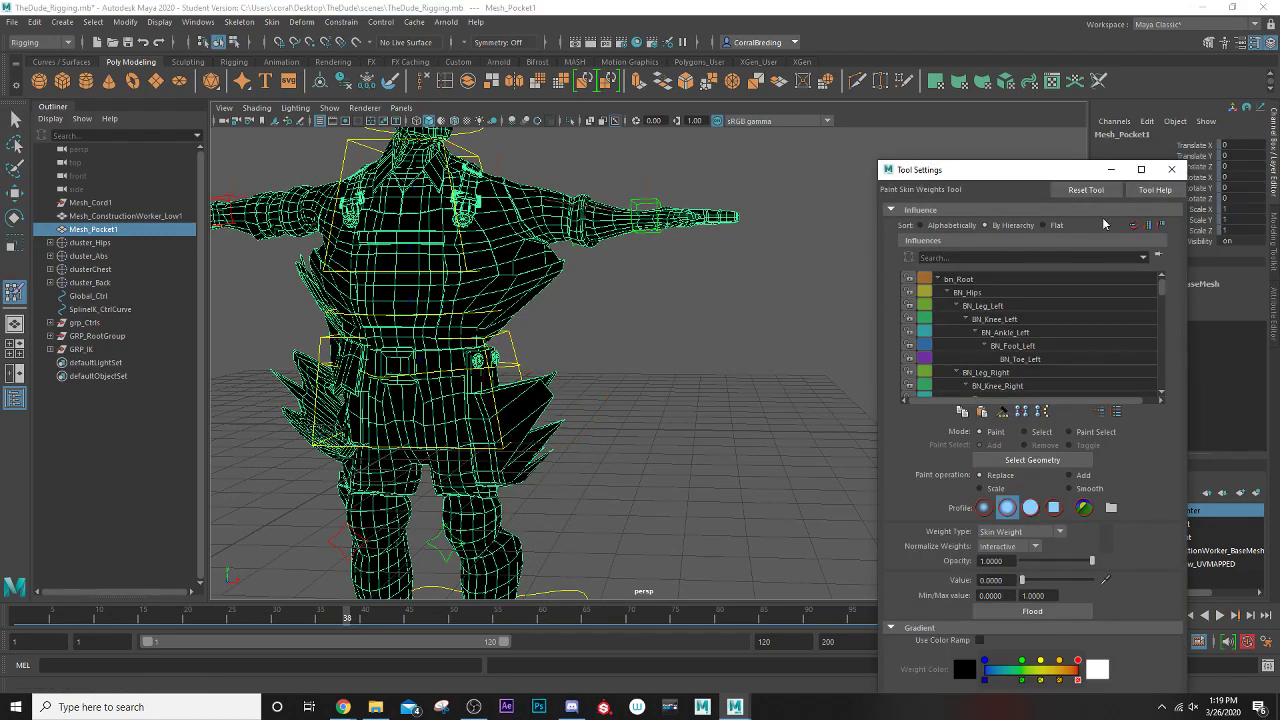
{"action": "left_click", "coordinate": [1171, 169]}
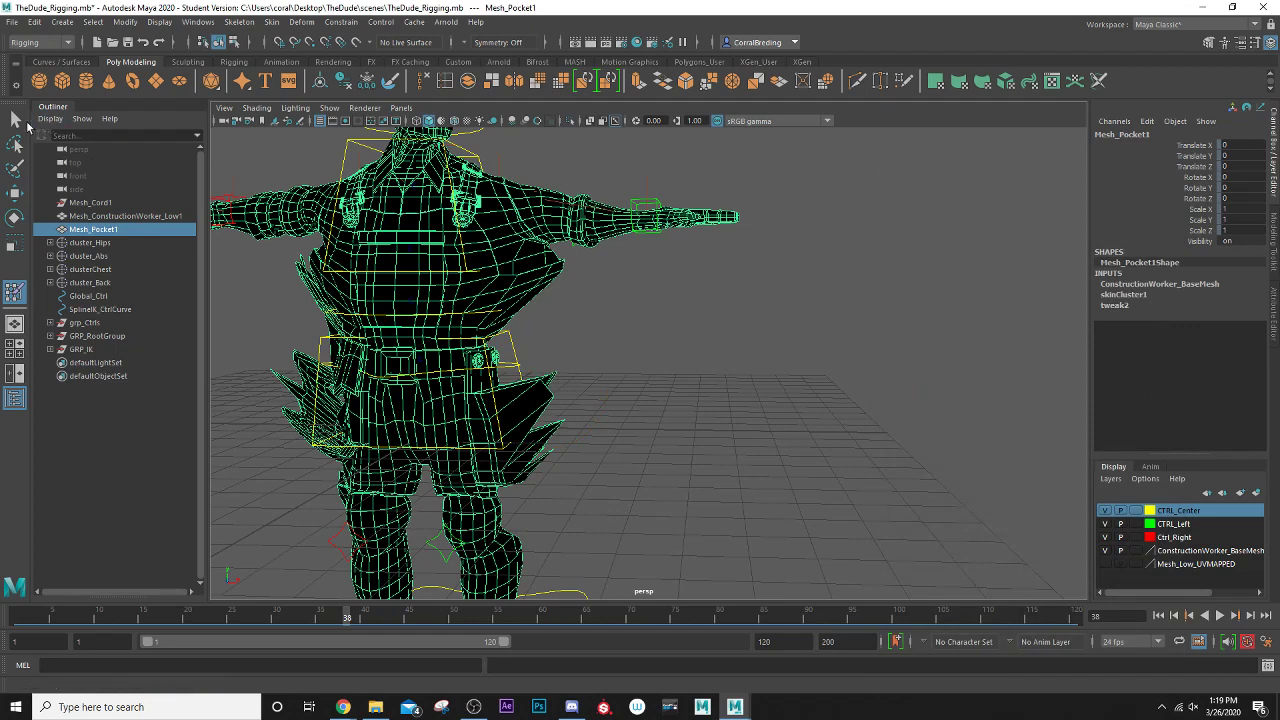
{"action": "key", "text": "q"}
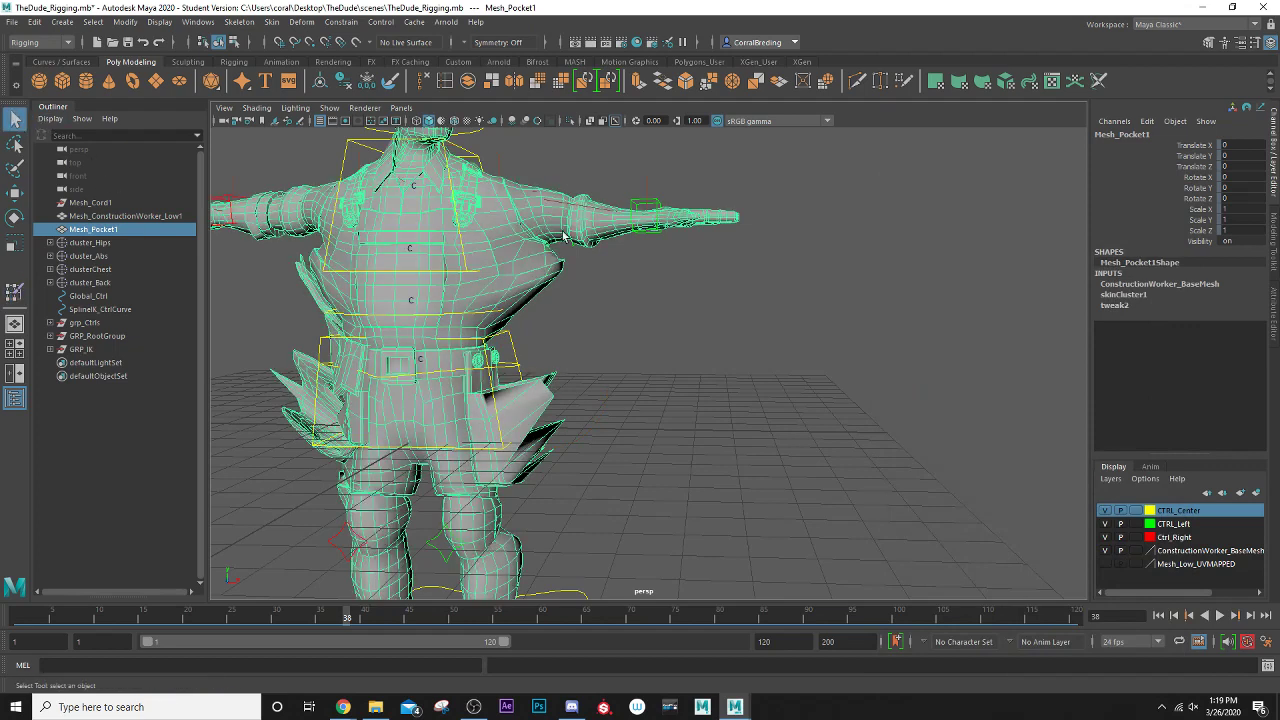
{"action": "left_click", "coordinate": [569, 120]}
{"action": "right_click_drag", "start_coordinate": [540, 392], "coordinate": [530, 660]}
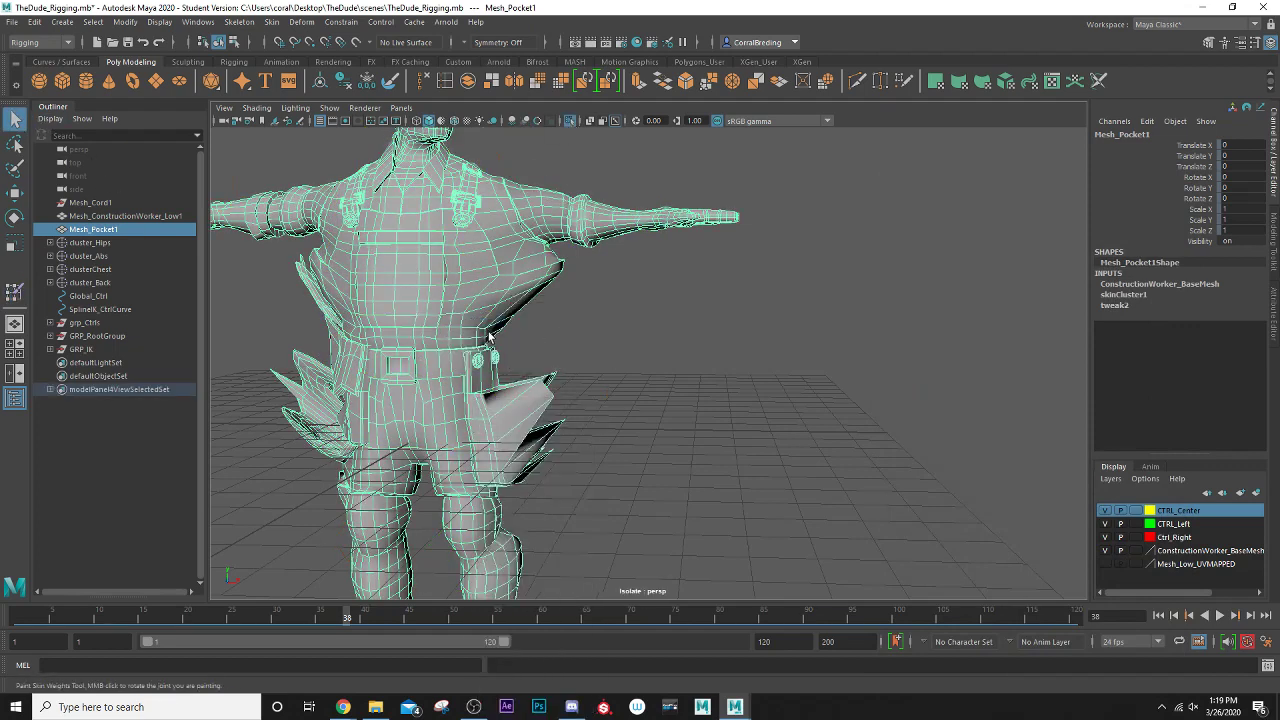
{"action": "left_click", "coordinate": [1171, 169]}
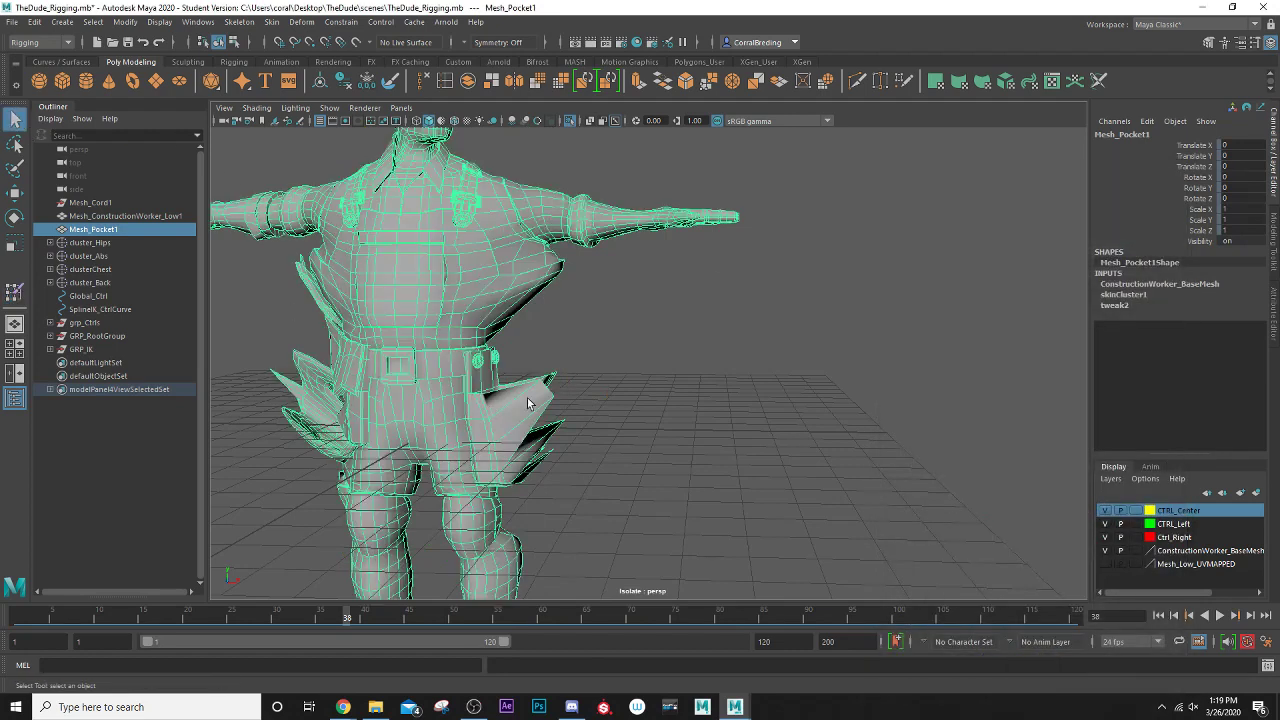
- Select the vertices around the left hip and pocket, including the stretched spikes, and open the Component Editor for them
{"action": "mouse_move", "coordinate": [530, 404]}
{"action": "right_mouse_down"}
{"action": "mouse_move", "coordinate": [528, 376]}
{"action": "mouse_move", "coordinate": [462, 340]}
{"action": "right_mouse_up"}
{"action": "left_click_drag", "start_coordinate": [600, 372], "coordinate": [415, 522]}
{"action": "scroll", "coordinate": [459, 495], "scroll_direction": "up", "scroll_amount": 2}
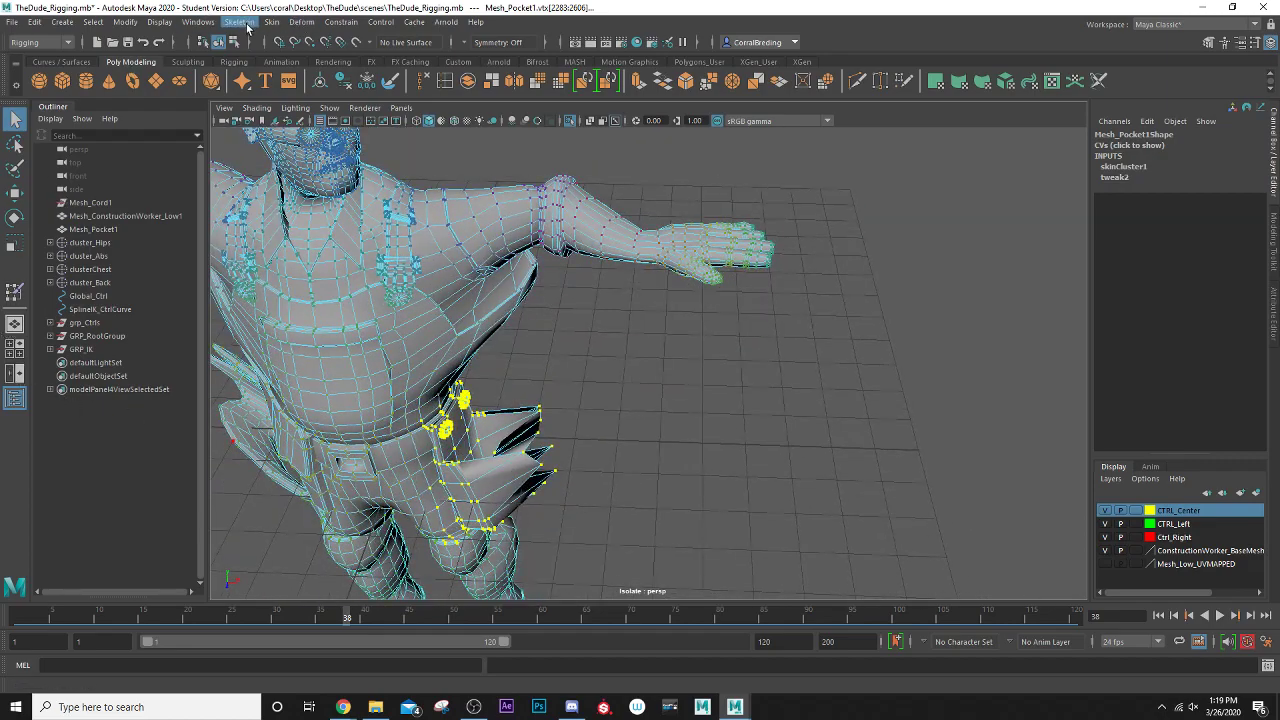
{"action": "left_click", "coordinate": [198, 22]}
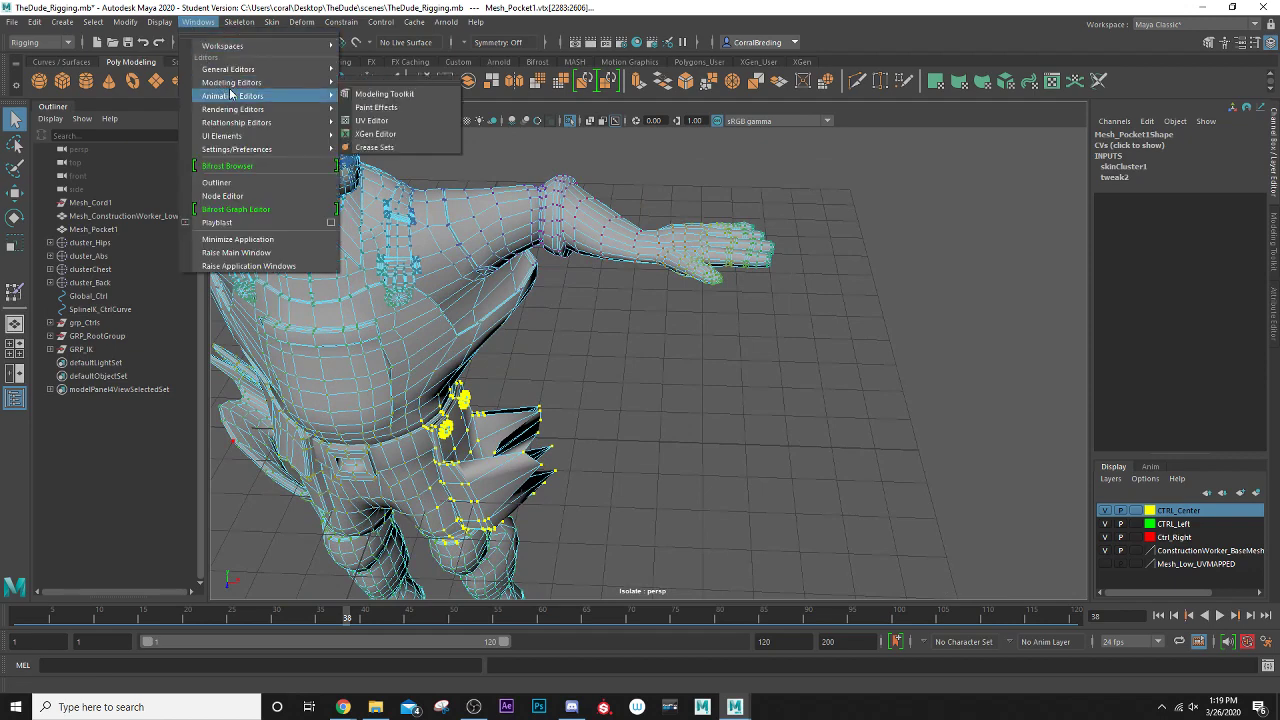
{"action": "mouse_move", "coordinate": [241, 70]}
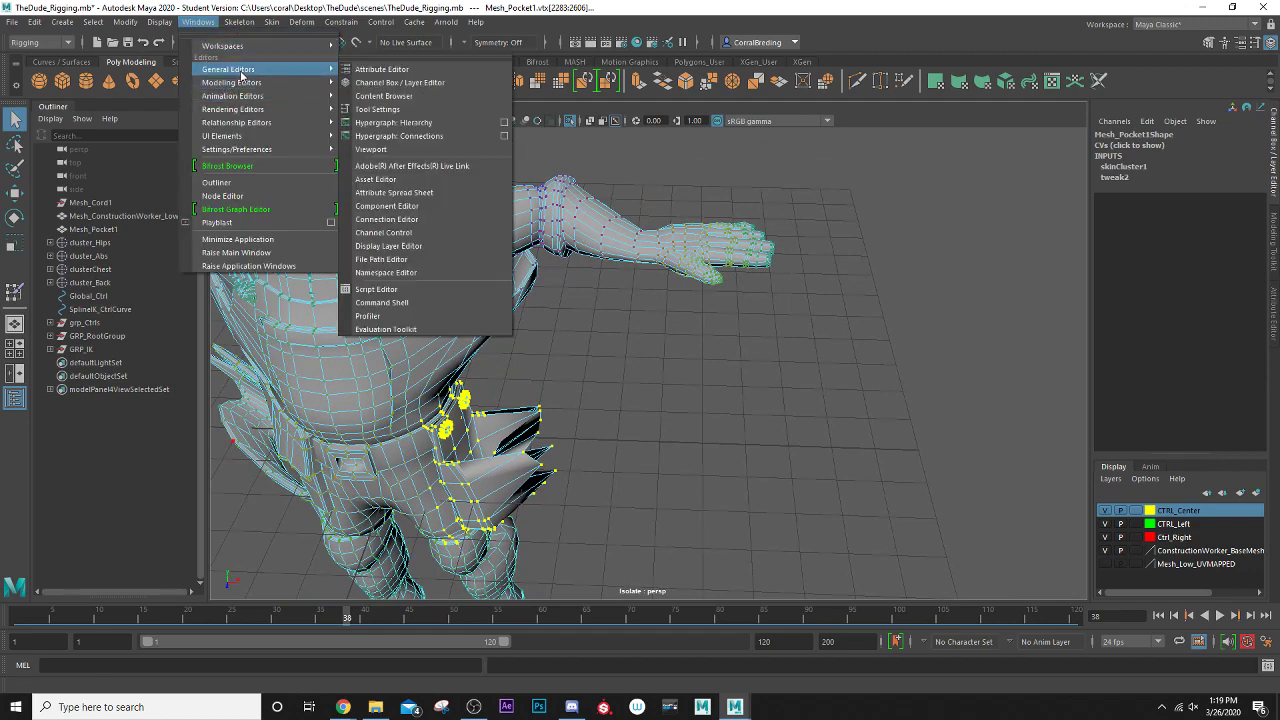
{"action": "left_click", "coordinate": [410, 206]}
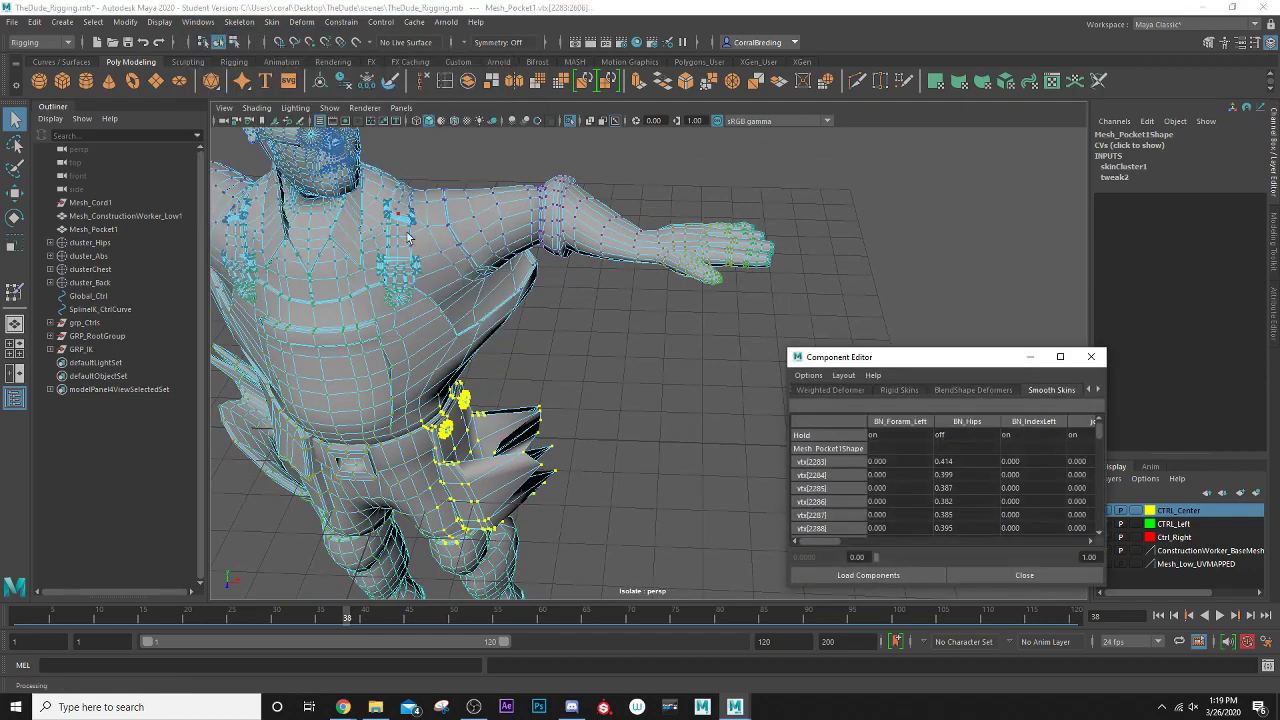
- Set the BN_Forarm_Left weight to 0 on all selected left hip vertices
{"action": "left_click", "coordinate": [890, 465]}
{"action": "left_click_drag", "start_coordinate": [1096, 446], "coordinate": [1098, 548]}
{"action": "left_click", "coordinate": [895, 535], "text": "shift"}
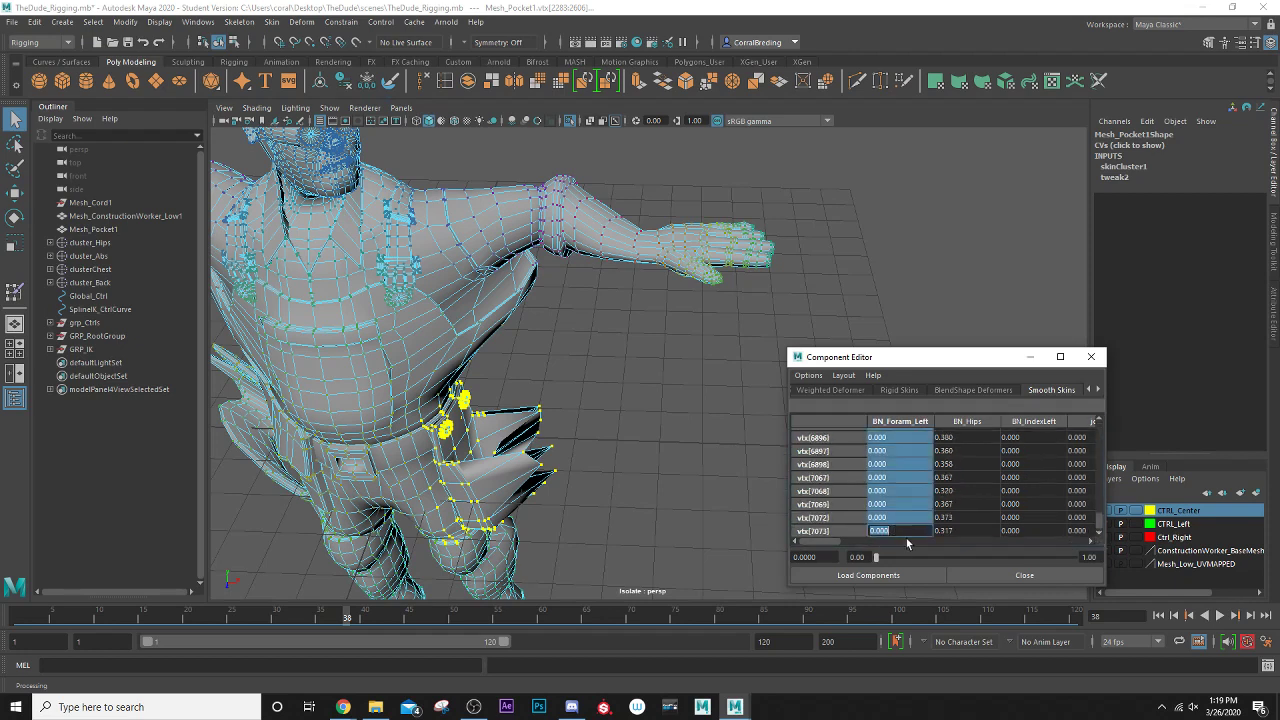
{"action": "type", "text": "0"}
{"action": "key", "text": "Return"}
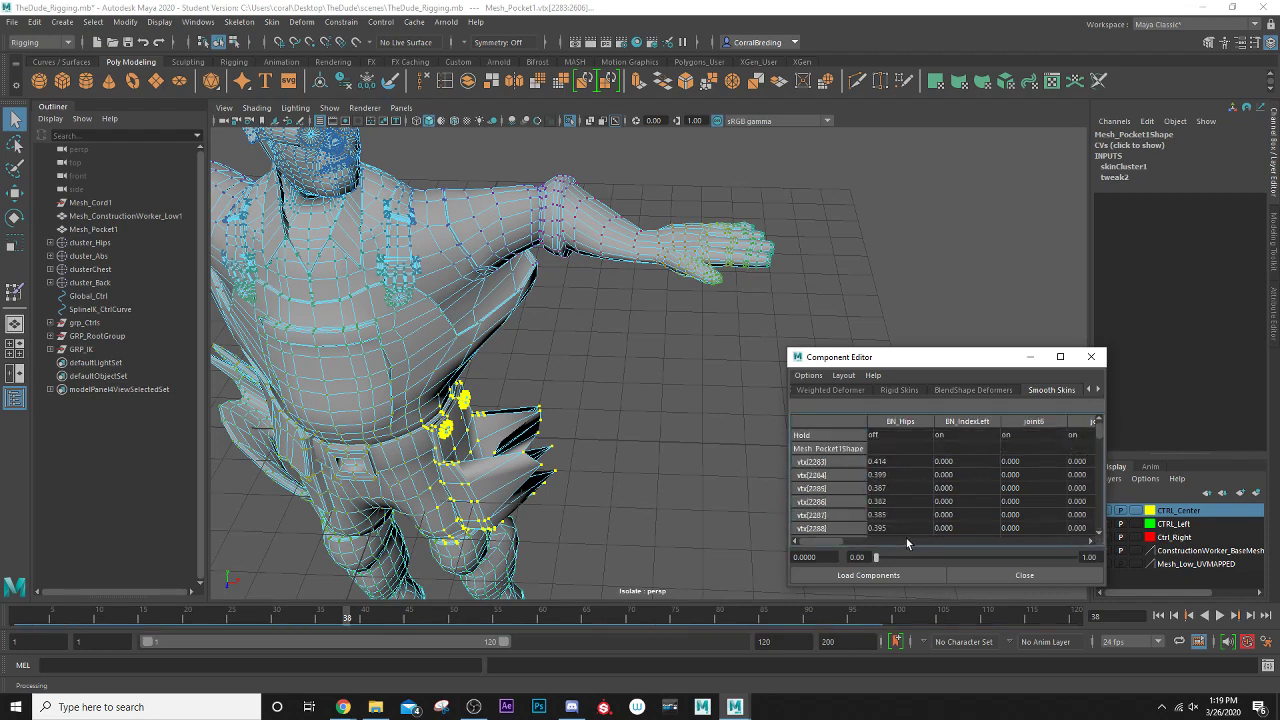
- Set the BN_IndexLeft weight to 0 on all selected left hip vertices
{"action": "left_click", "coordinate": [961, 461]}
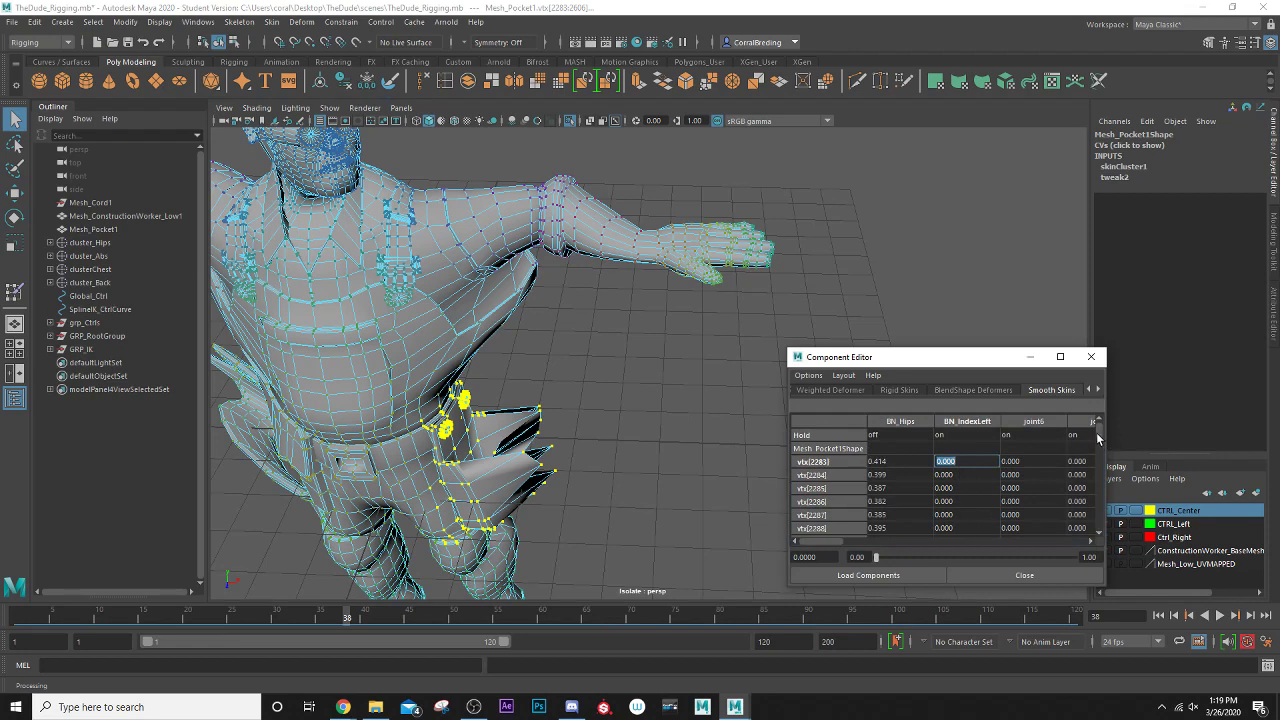
{"action": "left_click_drag", "start_coordinate": [1097, 438], "coordinate": [1093, 559]}
{"action": "left_click", "coordinate": [968, 530], "text": "shift"}
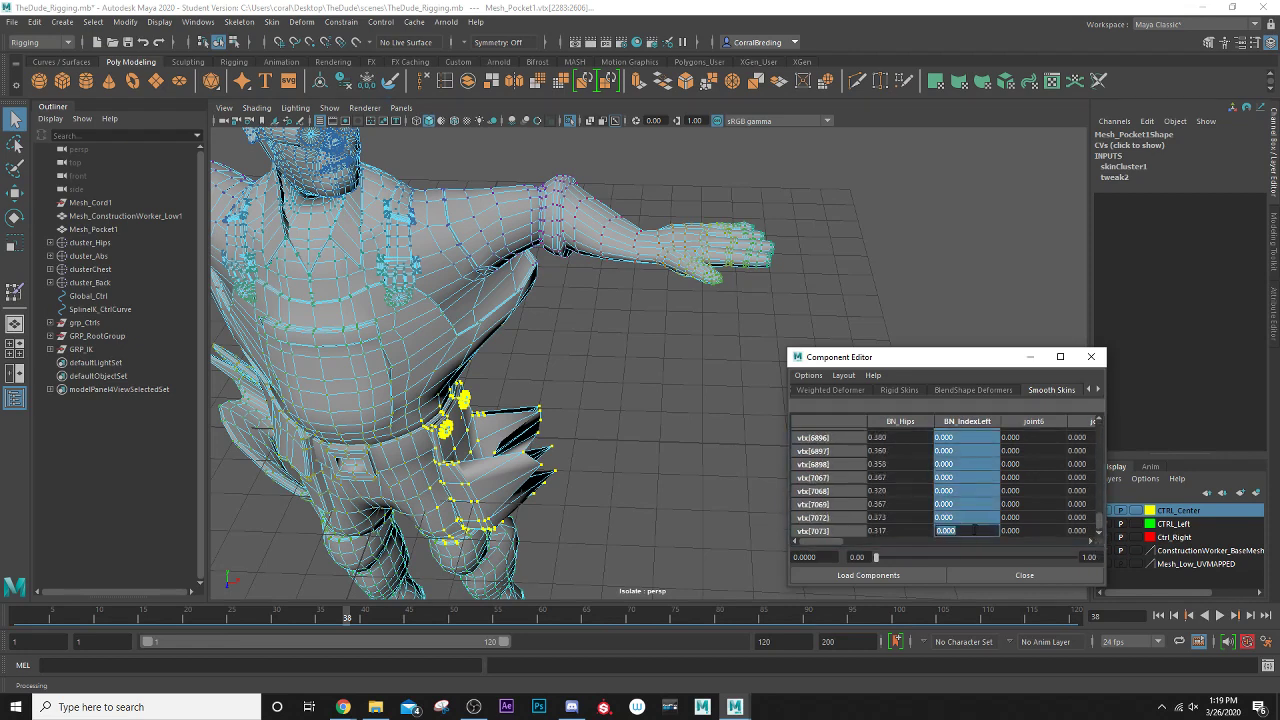
{"action": "type", "text": "0"}
{"action": "key", "text": "Return"}
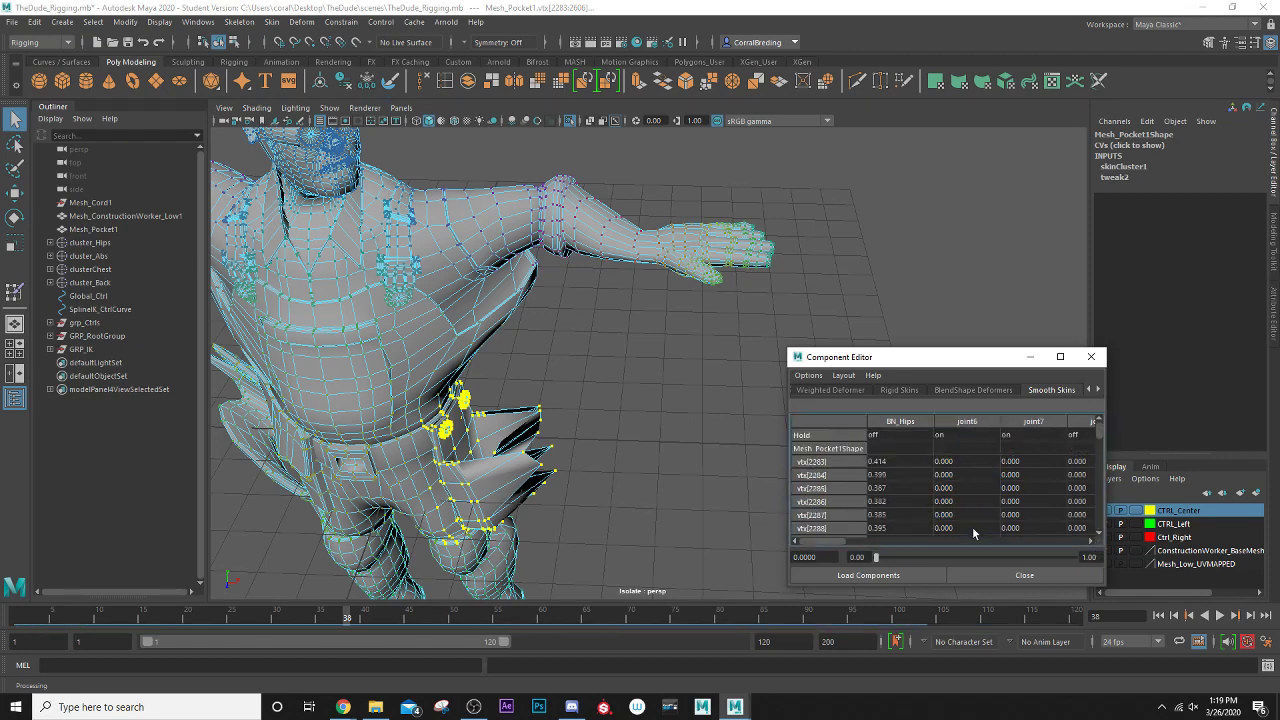
- Set the joint6, joint7 and joint8 weights to 0 on all selected left hip vertices
{"action": "left_click", "coordinate": [961, 460]}
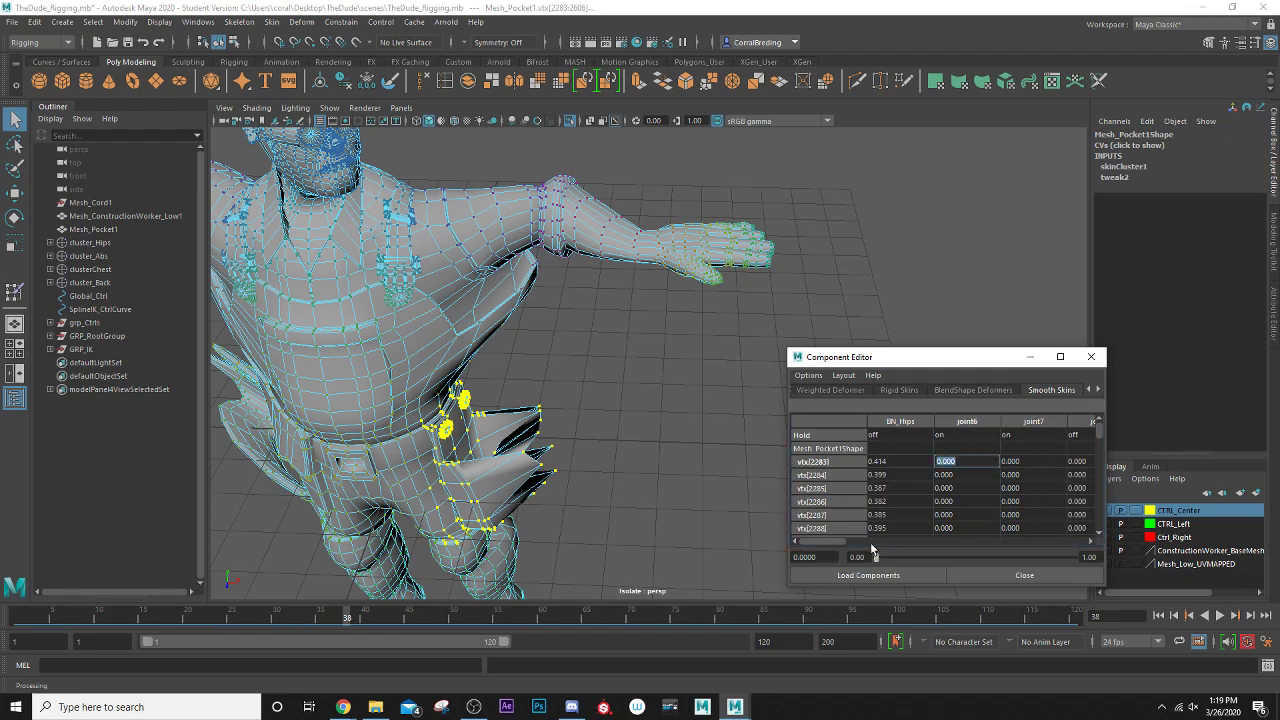
{"action": "left_click_drag", "start_coordinate": [838, 543], "coordinate": [855, 544]}
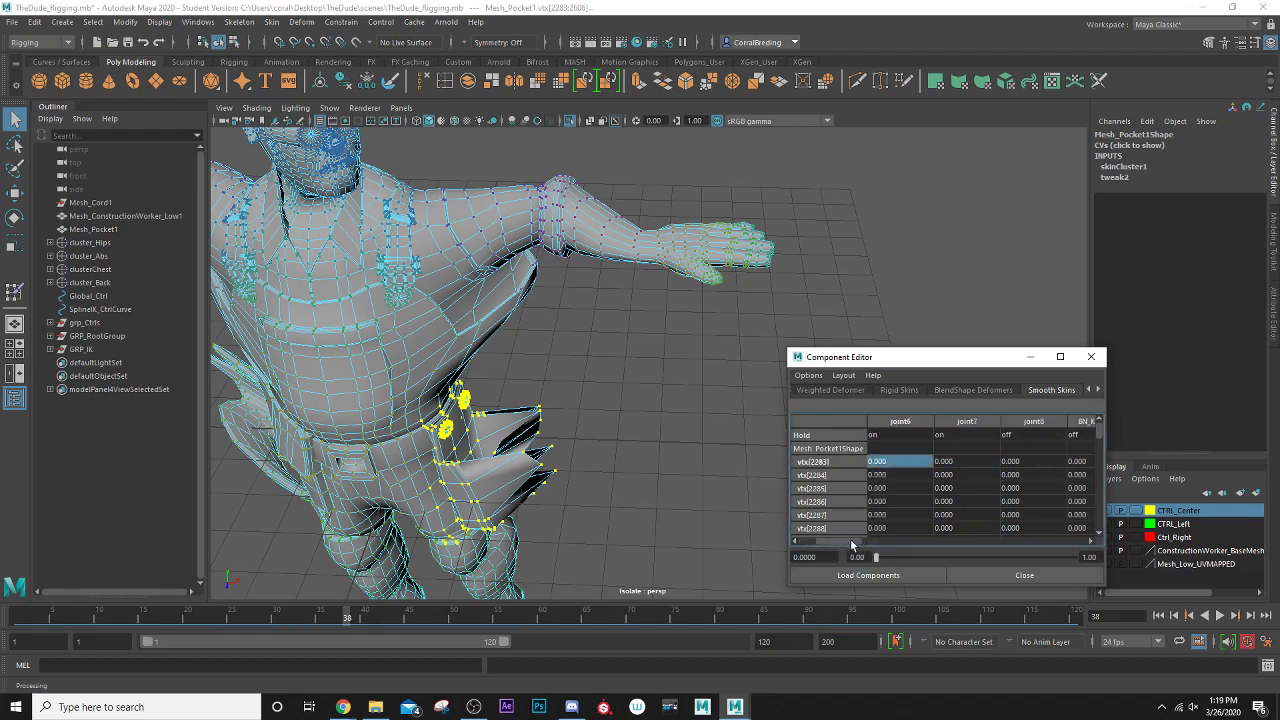
{"action": "left_click_drag", "start_coordinate": [1097, 432], "coordinate": [1097, 522]}
{"action": "left_click", "coordinate": [1025, 531], "text": "shift"}
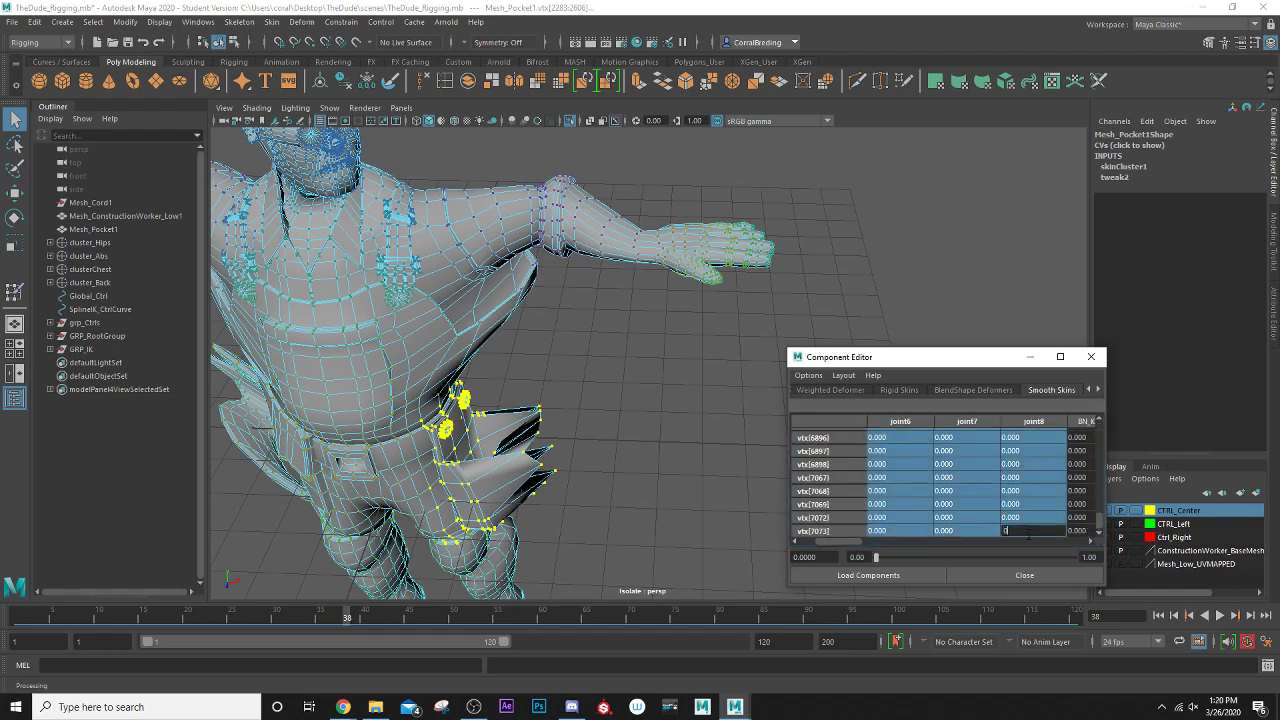
{"action": "type", "text": "0"}
{"action": "key", "text": "Return"}
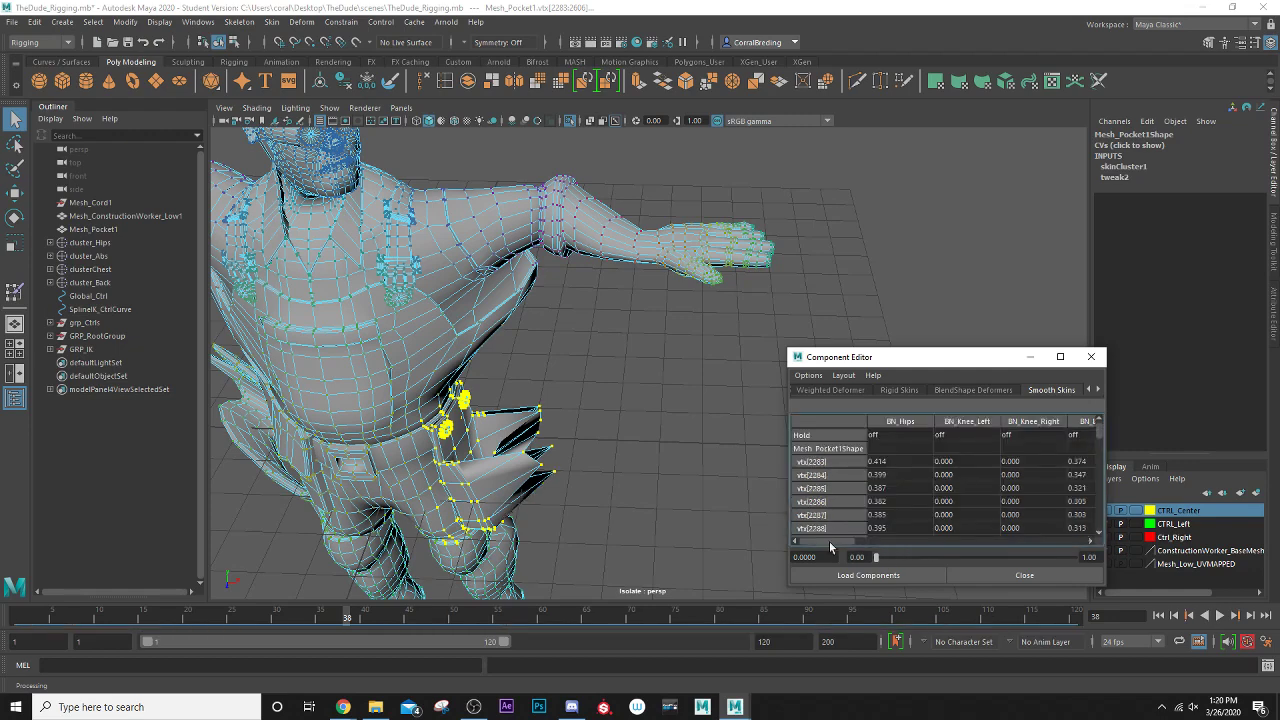
- Set the remaining joint6 and joint7 weights, beside BN_Leg_Right, to 0 on all selected left hip vertices
{"action": "left_click_drag", "start_coordinate": [833, 543], "coordinate": [909, 544]}
{"action": "double_click", "coordinate": [959, 462]}
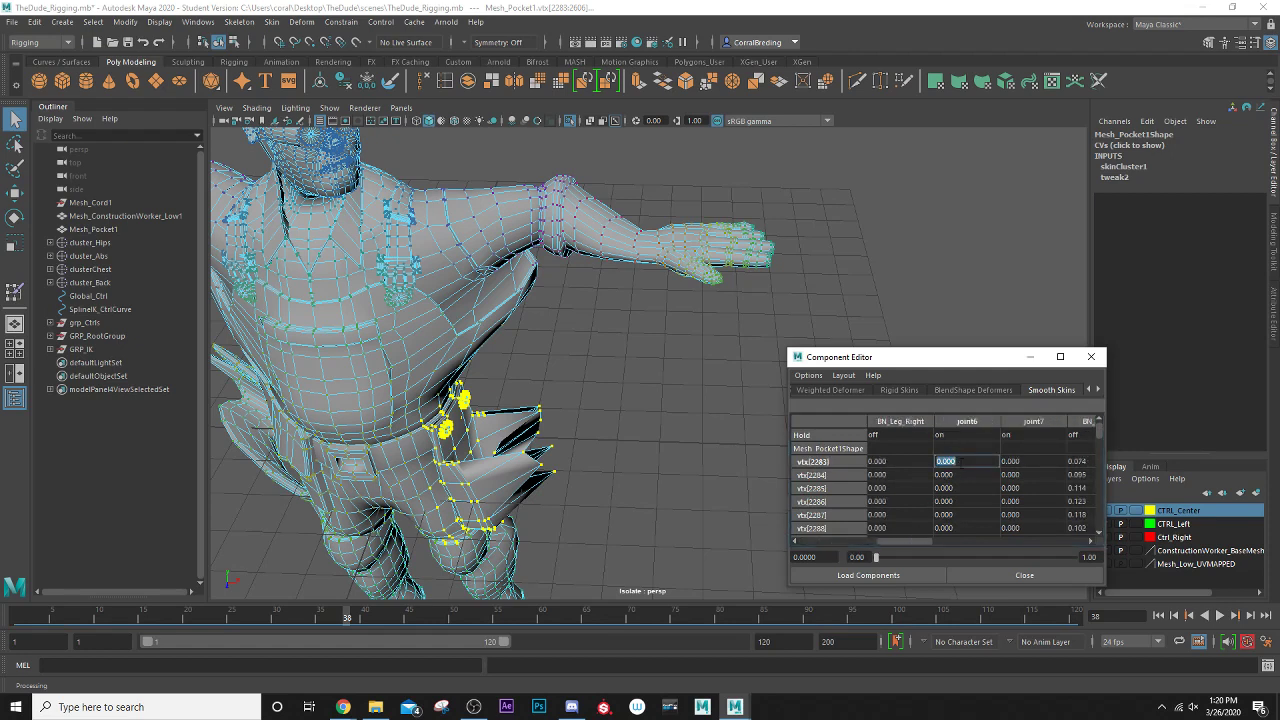
{"action": "left_click_drag", "start_coordinate": [1100, 438], "coordinate": [1106, 538]}
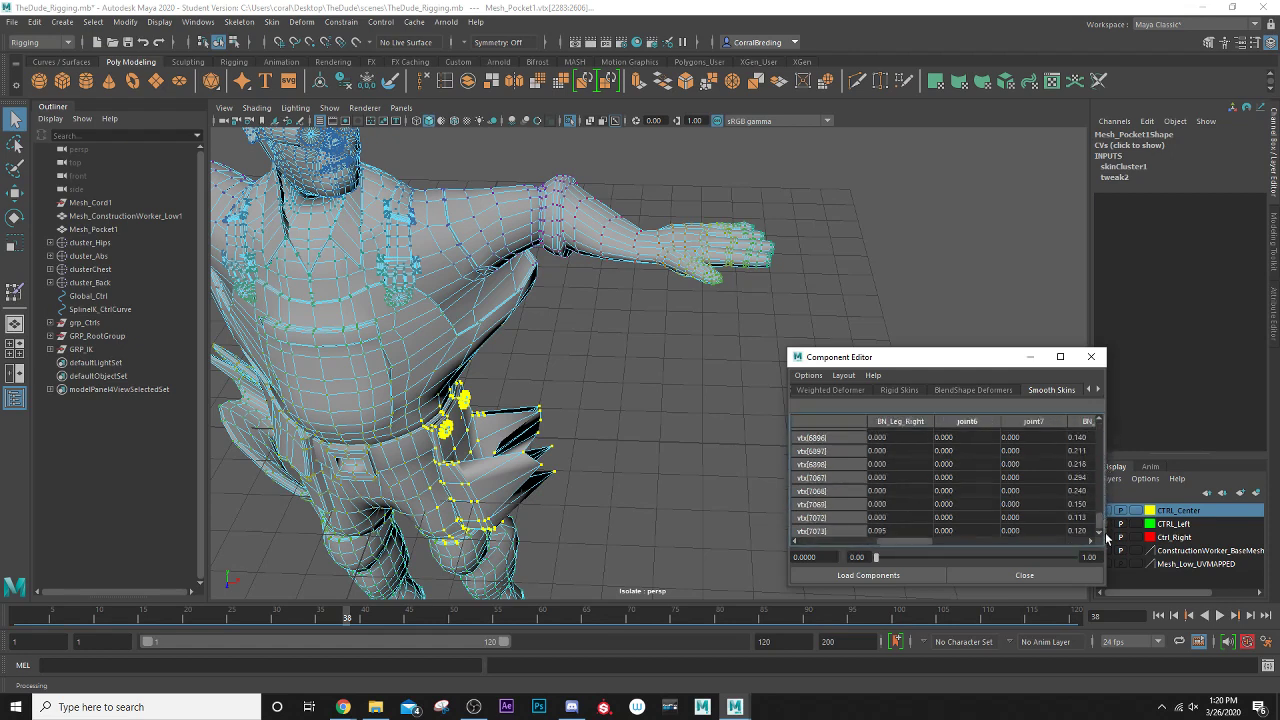
{"action": "left_click", "coordinate": [1021, 530], "text": "shift"}
{"action": "type", "text": "0"}
{"action": "key", "text": "Return"}
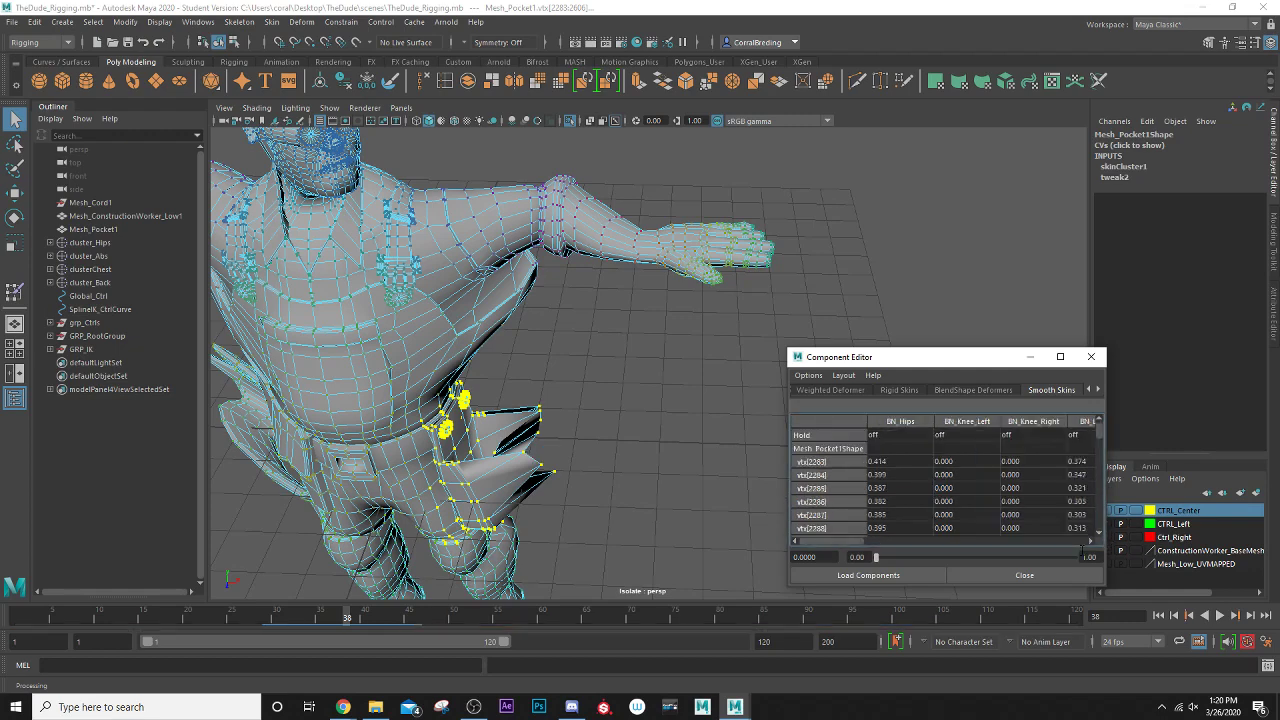
- Set the weights from joint13 through joint14 and BN_Wrist_Left to 0 on all selected left hip vertices
{"action": "left_click_drag", "start_coordinate": [831, 542], "coordinate": [953, 548]}
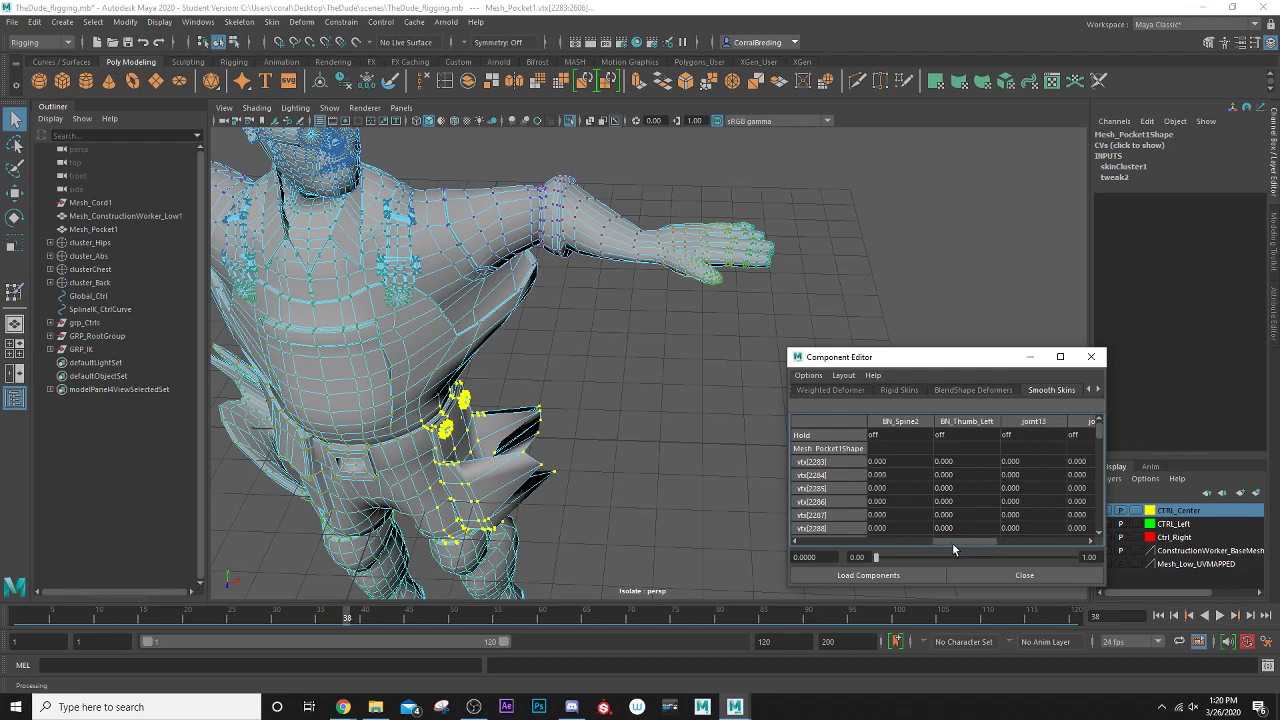
{"action": "left_click", "coordinate": [1019, 465]}
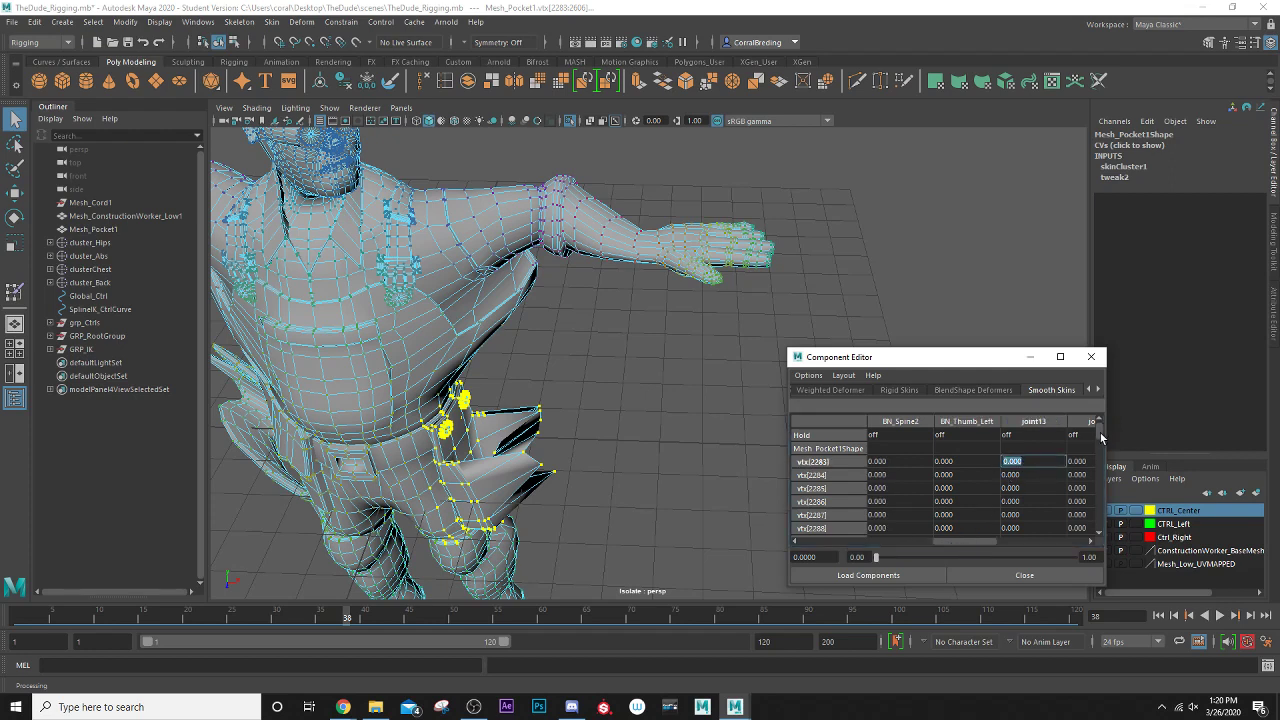
{"action": "left_click_drag", "start_coordinate": [1101, 437], "coordinate": [1108, 541]}
{"action": "left_click", "coordinate": [1033, 531], "text": "shift"}
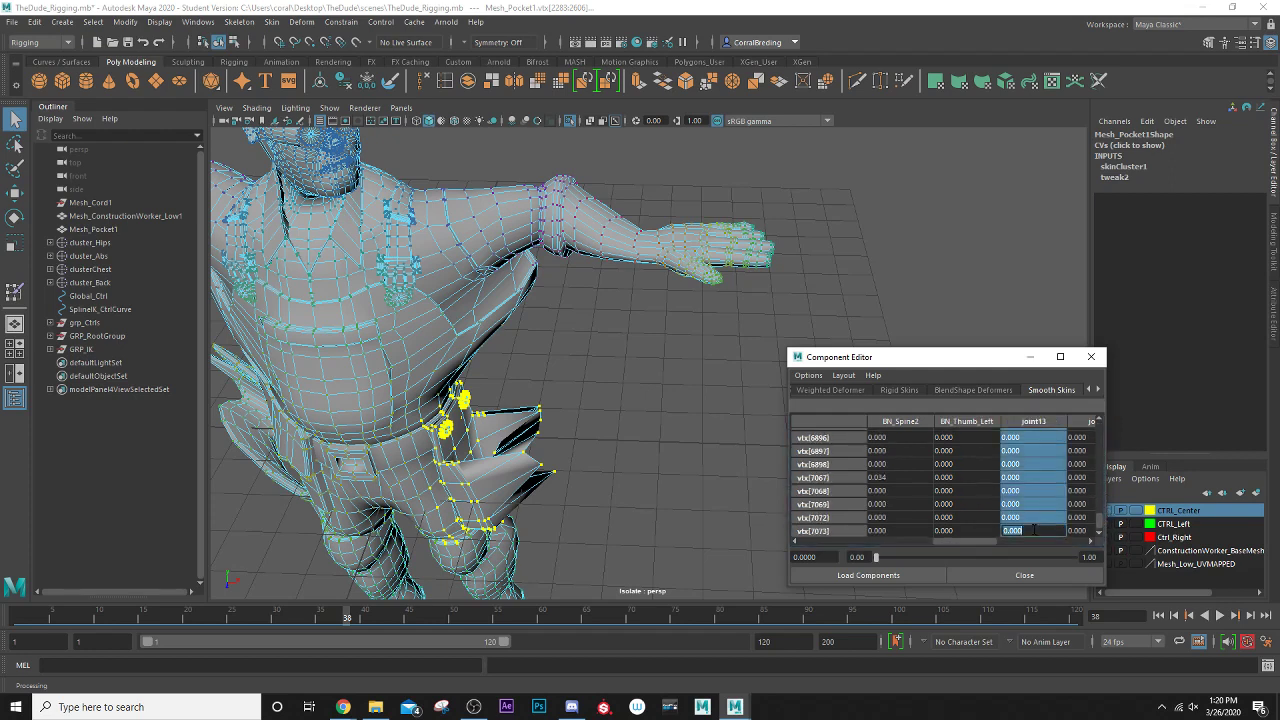
{"action": "left_click_drag", "start_coordinate": [957, 543], "coordinate": [1021, 544]}
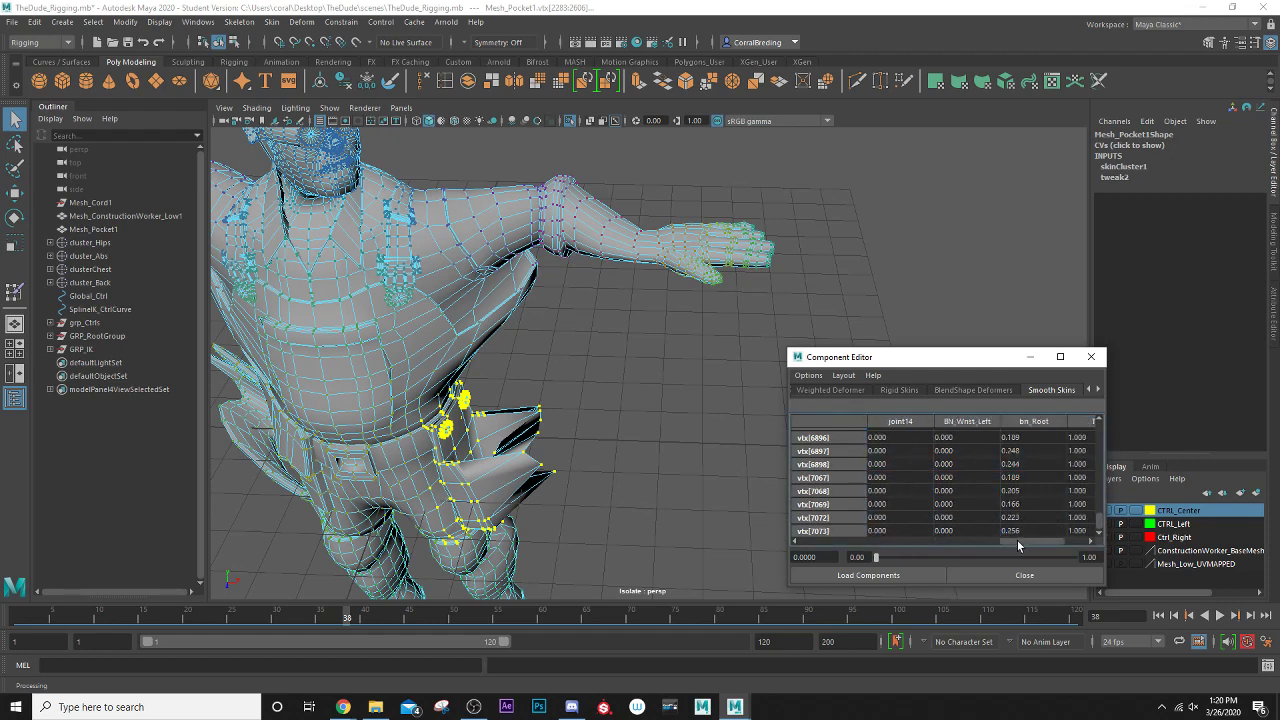
{"action": "left_click", "coordinate": [969, 531], "text": "shift"}
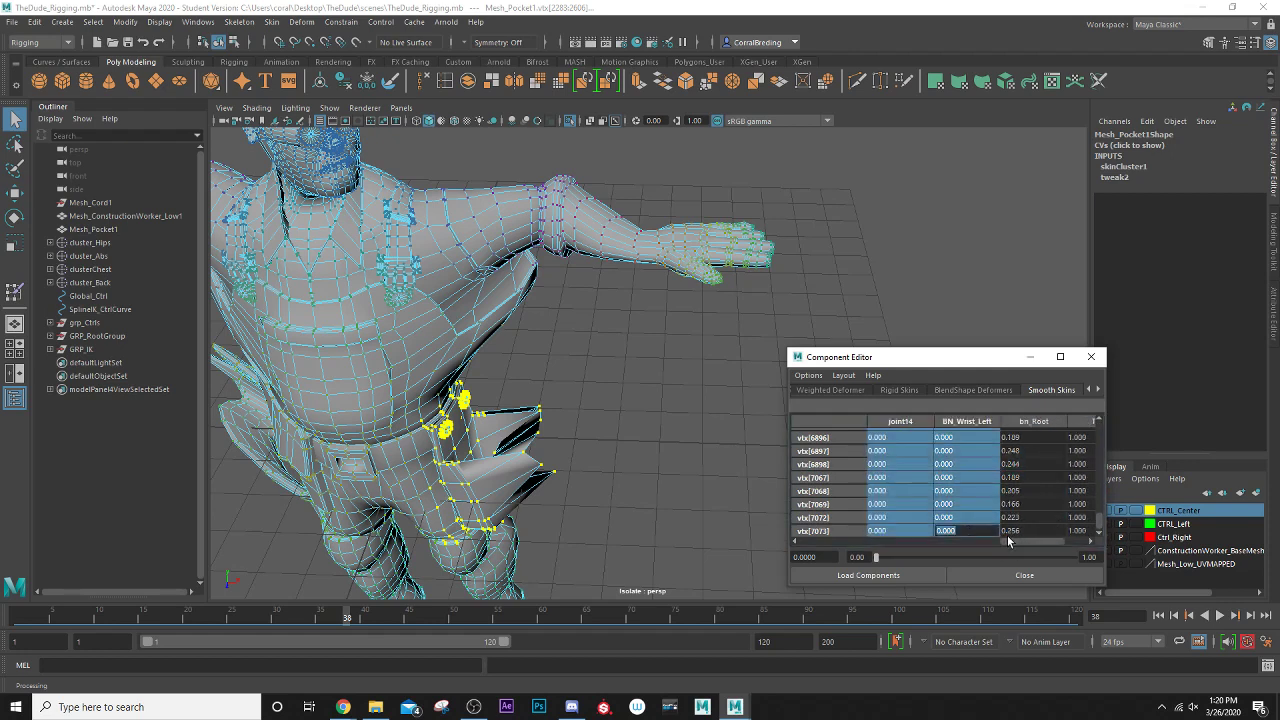
{"action": "type", "text": "0"}
{"action": "key", "text": "Return"}
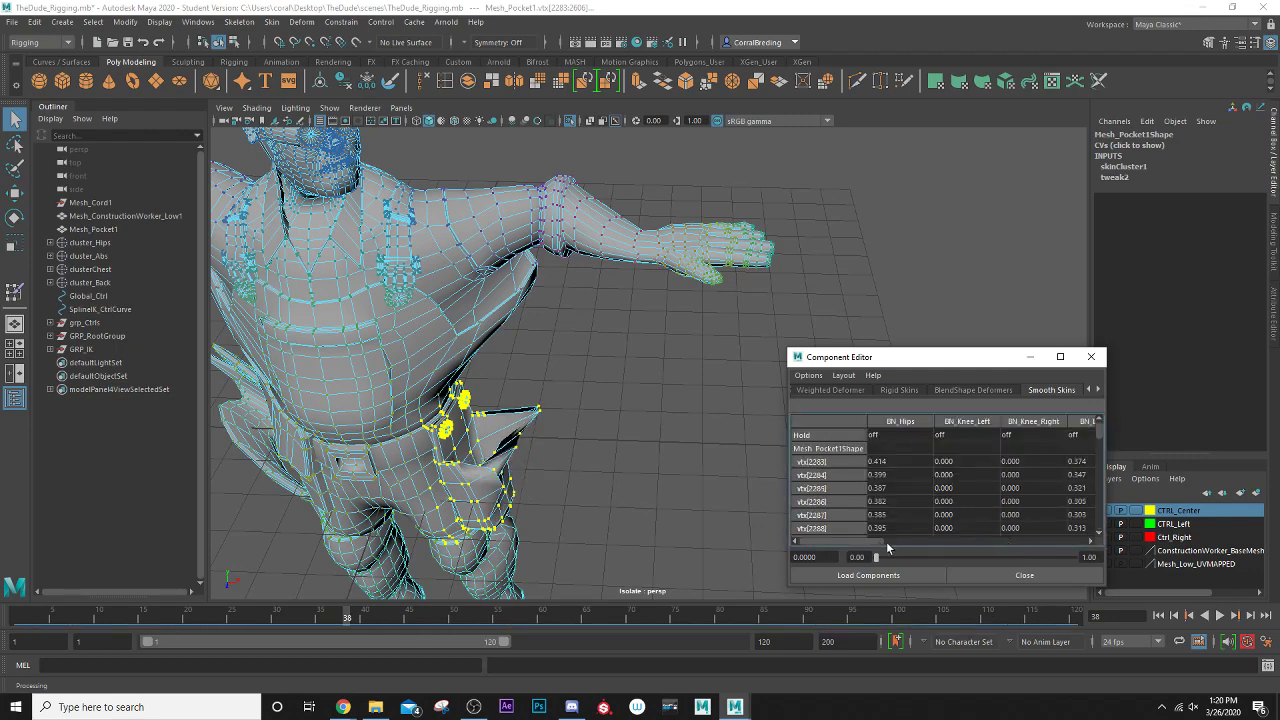
- Set the BN_Thumb_Left weight to 0 on all selected left hip vertices
{"action": "left_click_drag", "start_coordinate": [876, 542], "coordinate": [1029, 557]}
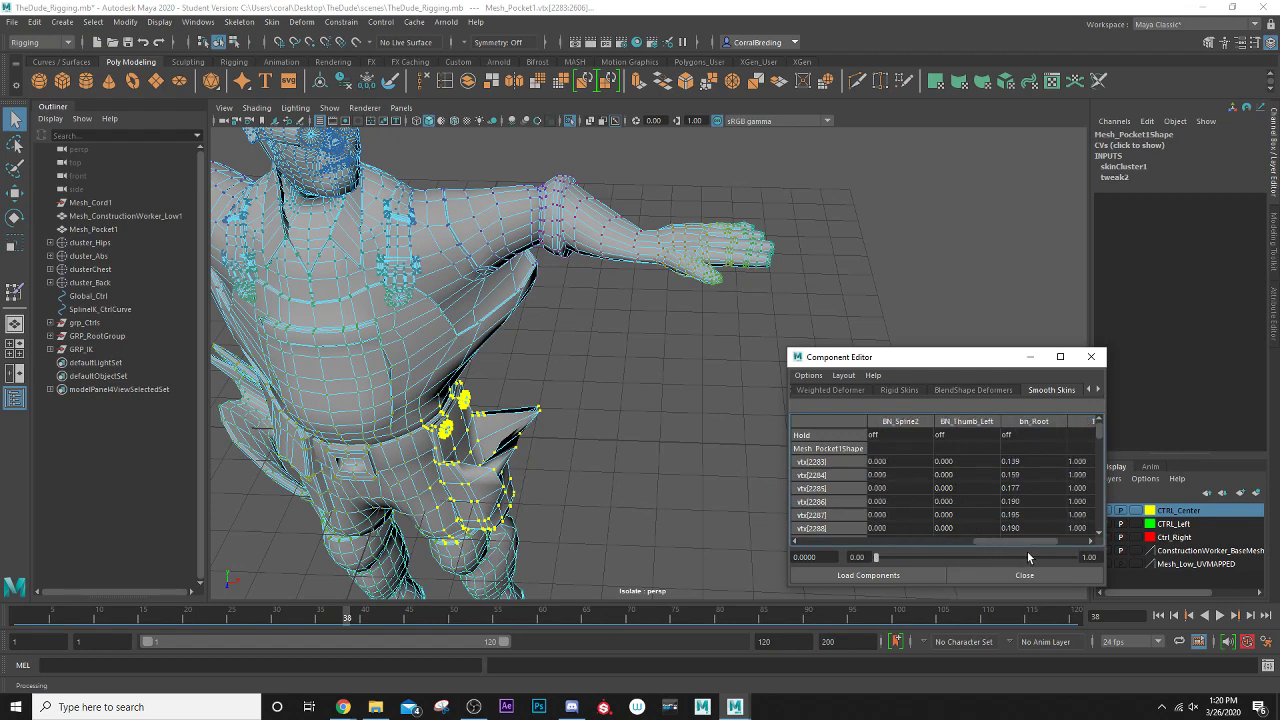
{"action": "left_click", "coordinate": [970, 462]}
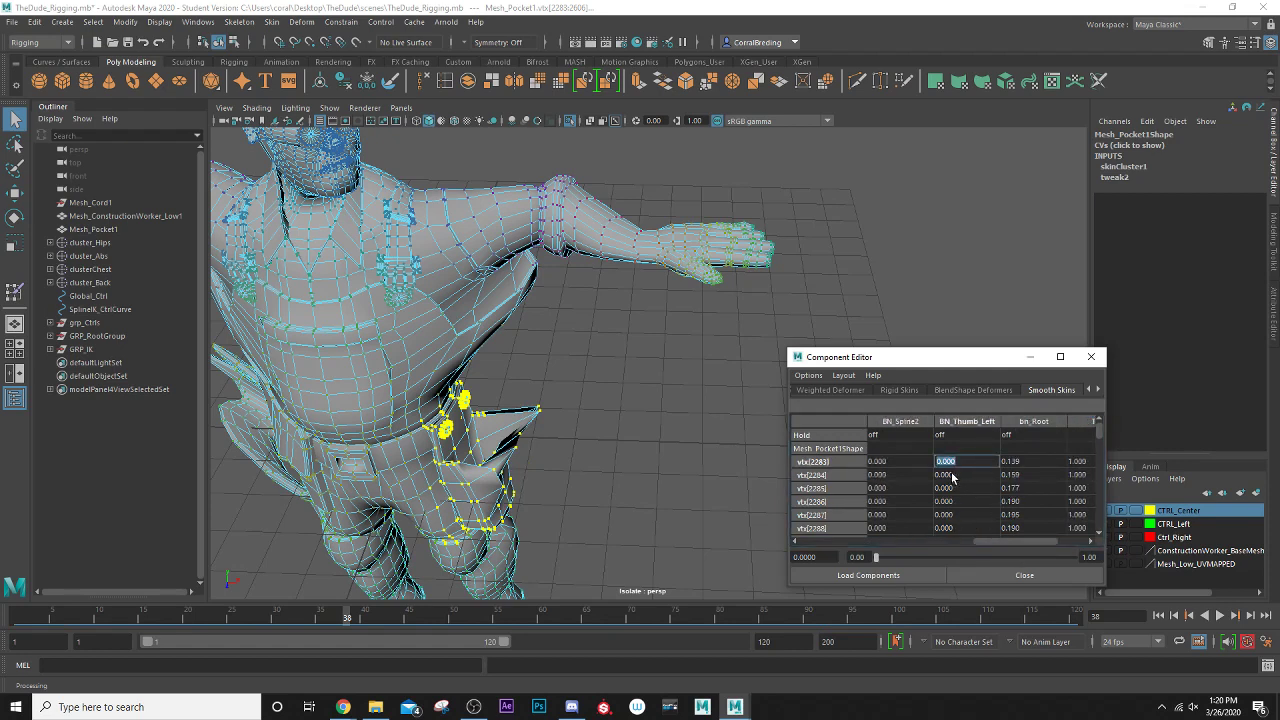
{"action": "scroll", "coordinate": [955, 495], "scroll_direction": "down", "scroll_amount": 10}
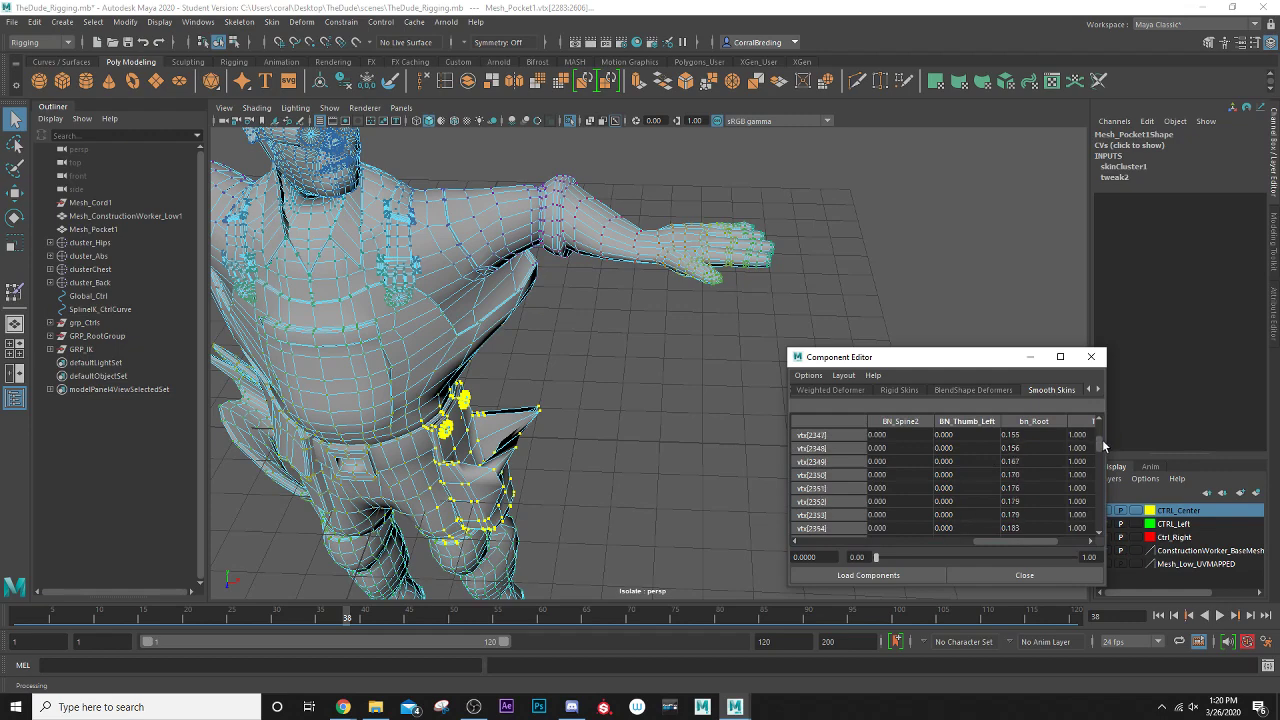
{"action": "left_click_drag", "start_coordinate": [1103, 446], "coordinate": [1125, 565]}
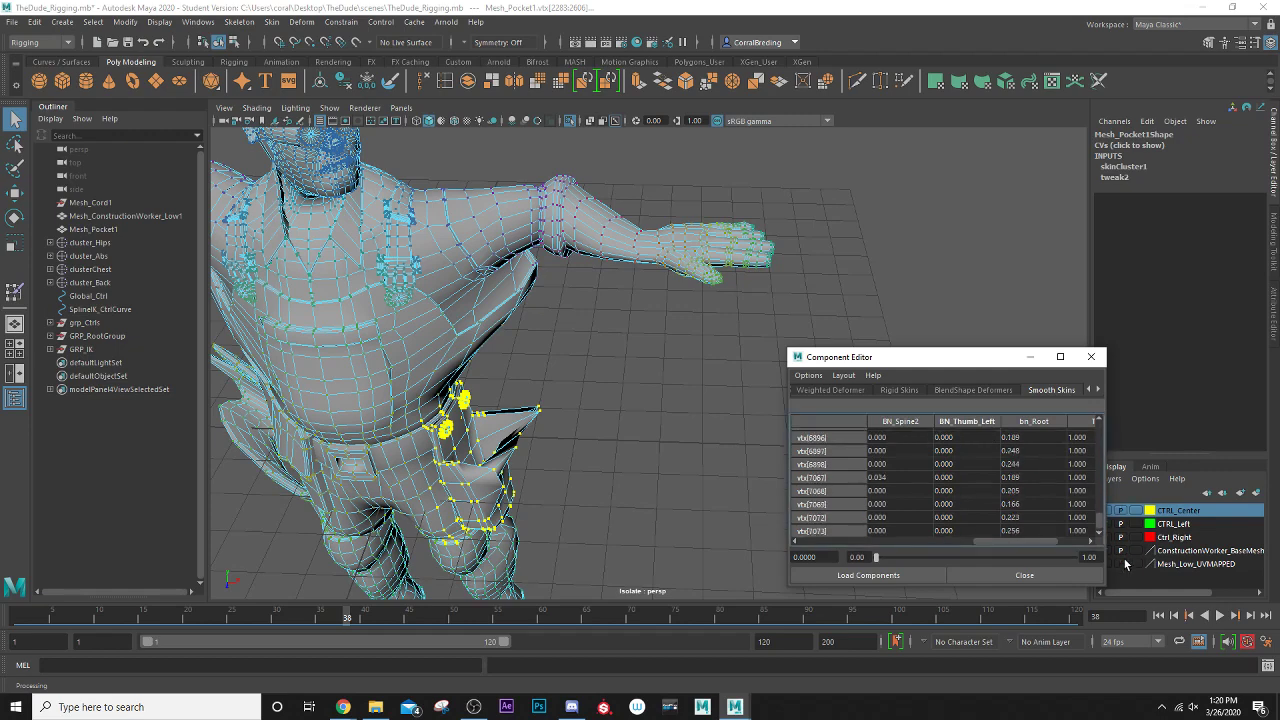
{"action": "left_click", "coordinate": [966, 530]}
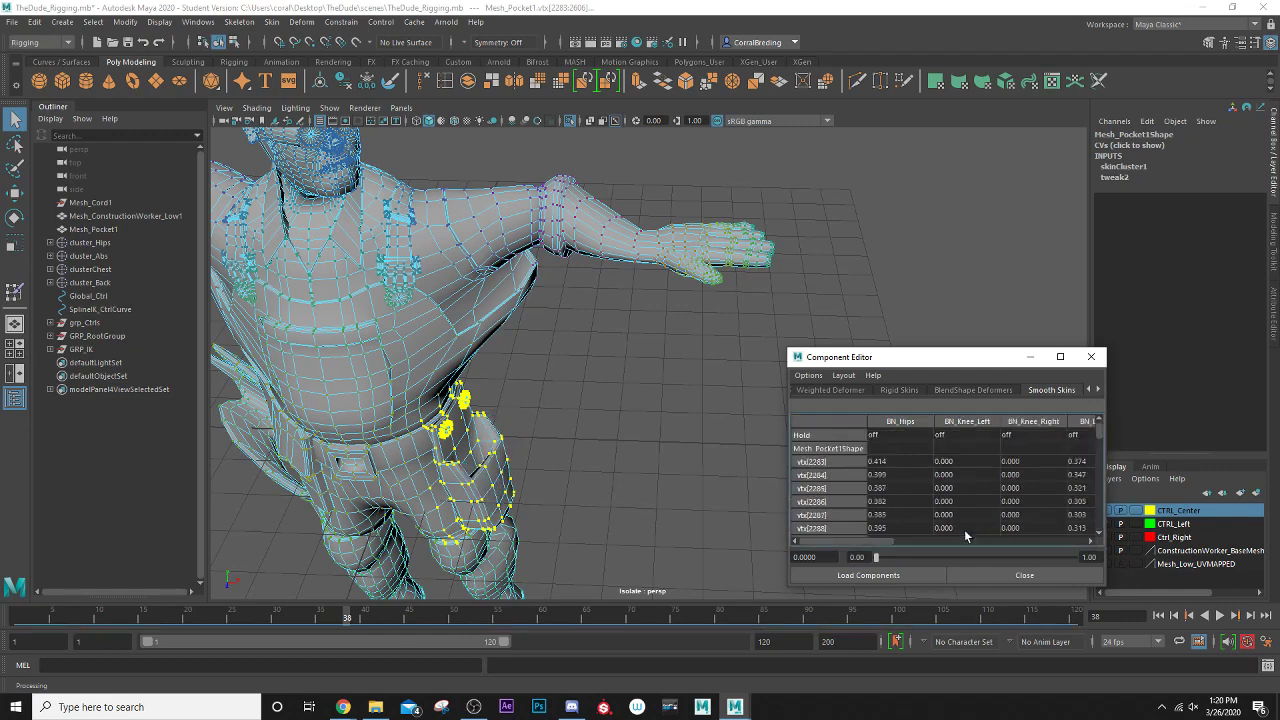
- Check the remaining influence columns, close the Component Editor and return Mesh_Pocket1 to object mode
{"action": "left_click_drag", "start_coordinate": [860, 538], "coordinate": [1093, 539]}
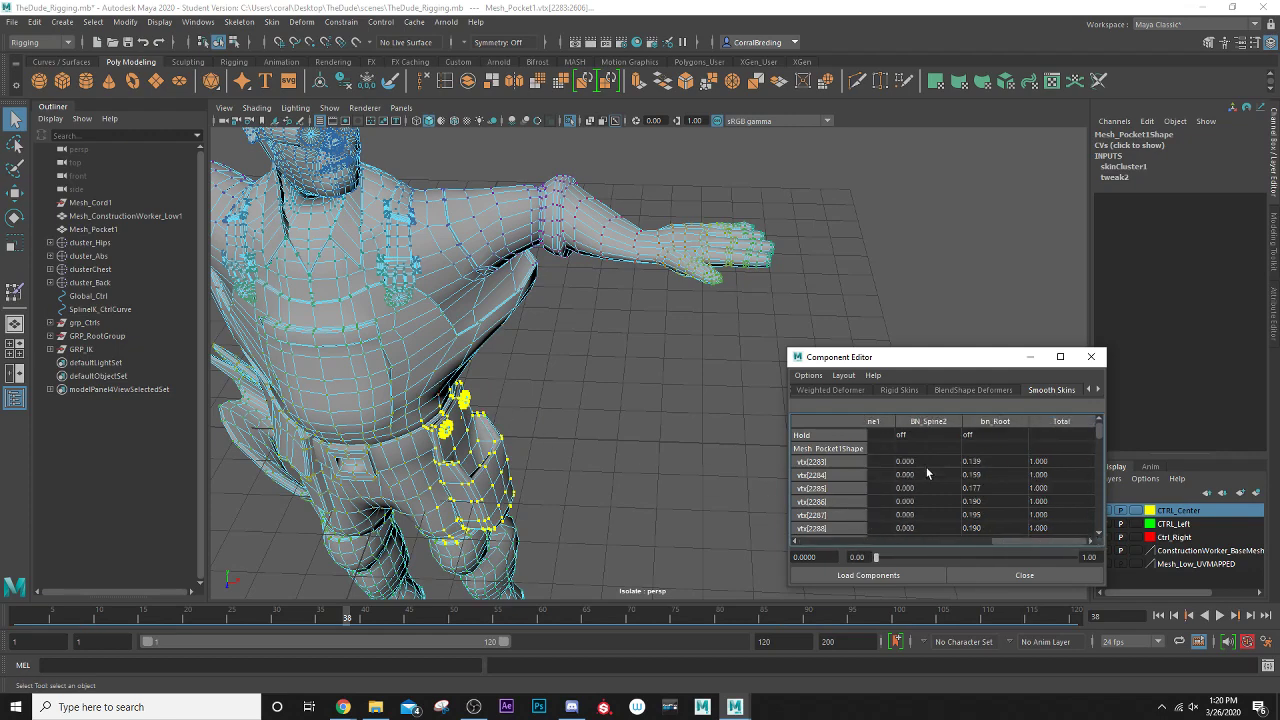
{"action": "left_click", "coordinate": [1091, 356]}
{"action": "key", "text": "a"}
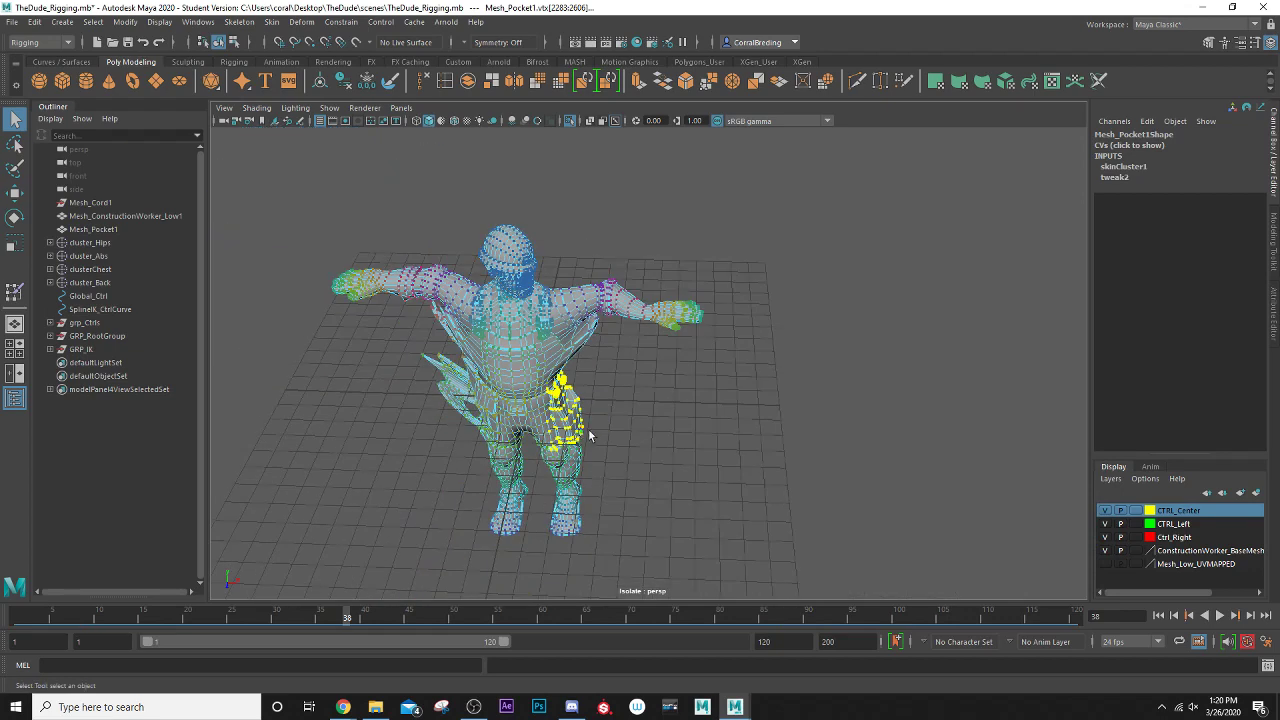
{"action": "left_click_drag", "start_coordinate": [592, 438], "coordinate": [585, 347], "text": "alt"}
{"action": "scroll", "coordinate": [585, 347], "scroll_direction": "up", "scroll_amount": 3}
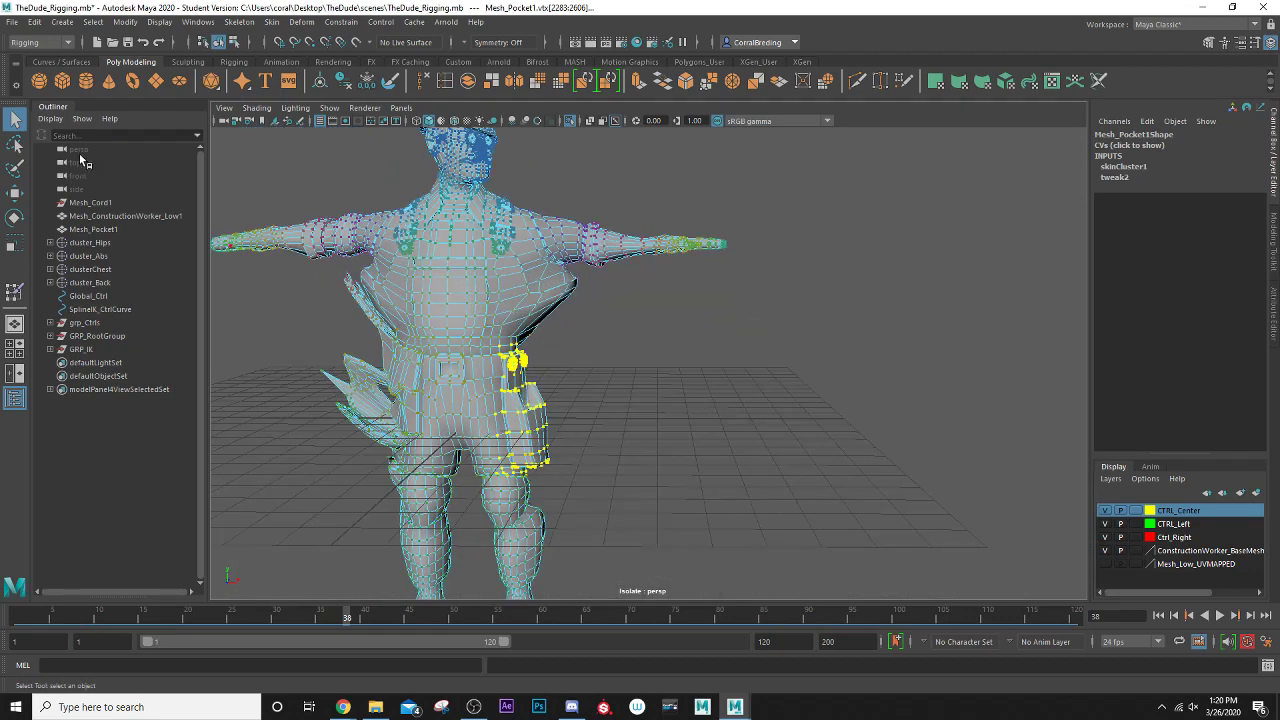
{"action": "right_click_drag", "start_coordinate": [480, 286], "coordinate": [589, 346]}
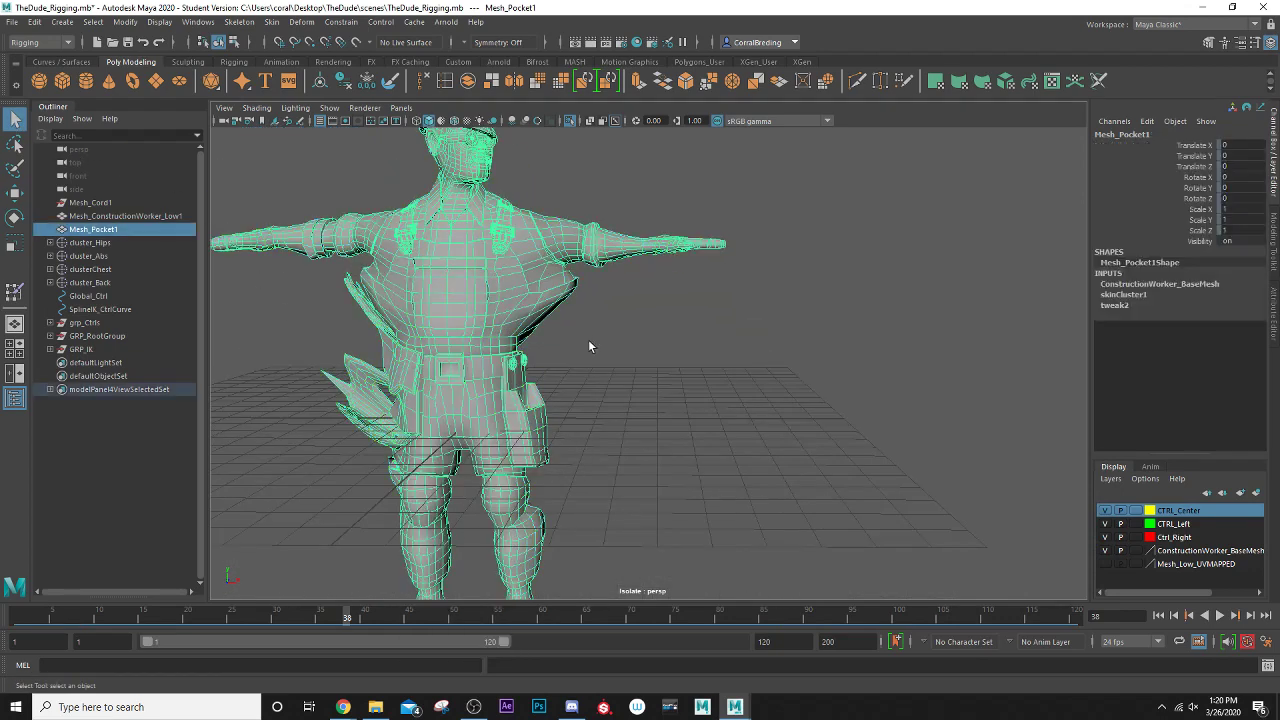
- Return the animation to frame 1 and save the current scene, accepting the student version notice
{"action": "left_click", "coordinate": [15, 618]}
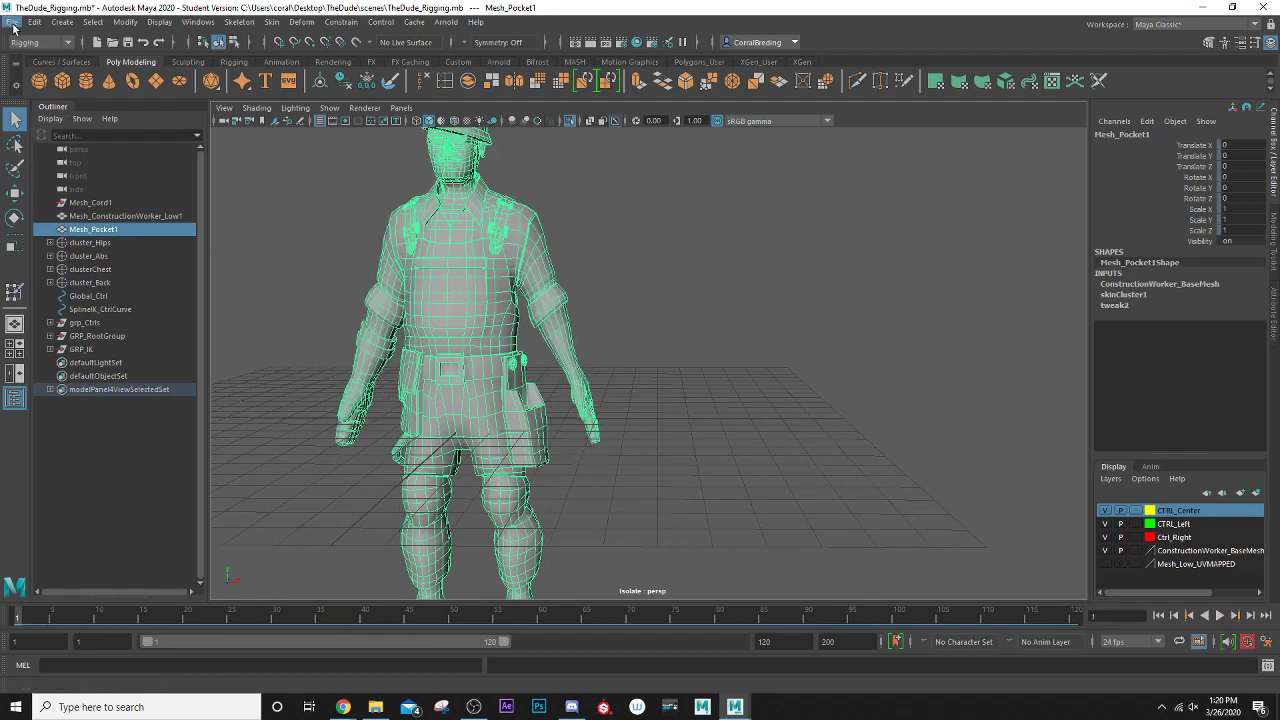
{"action": "left_click", "coordinate": [12, 22]}
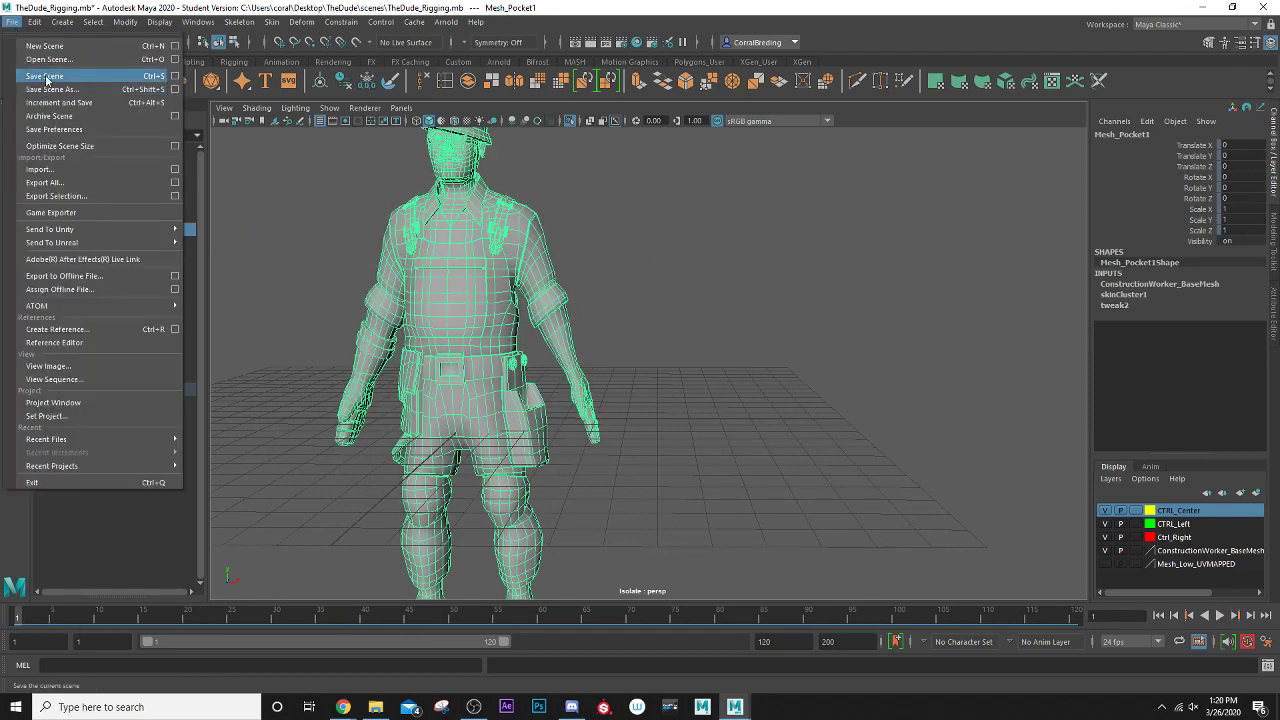
{"action": "left_click", "coordinate": [46, 77]}
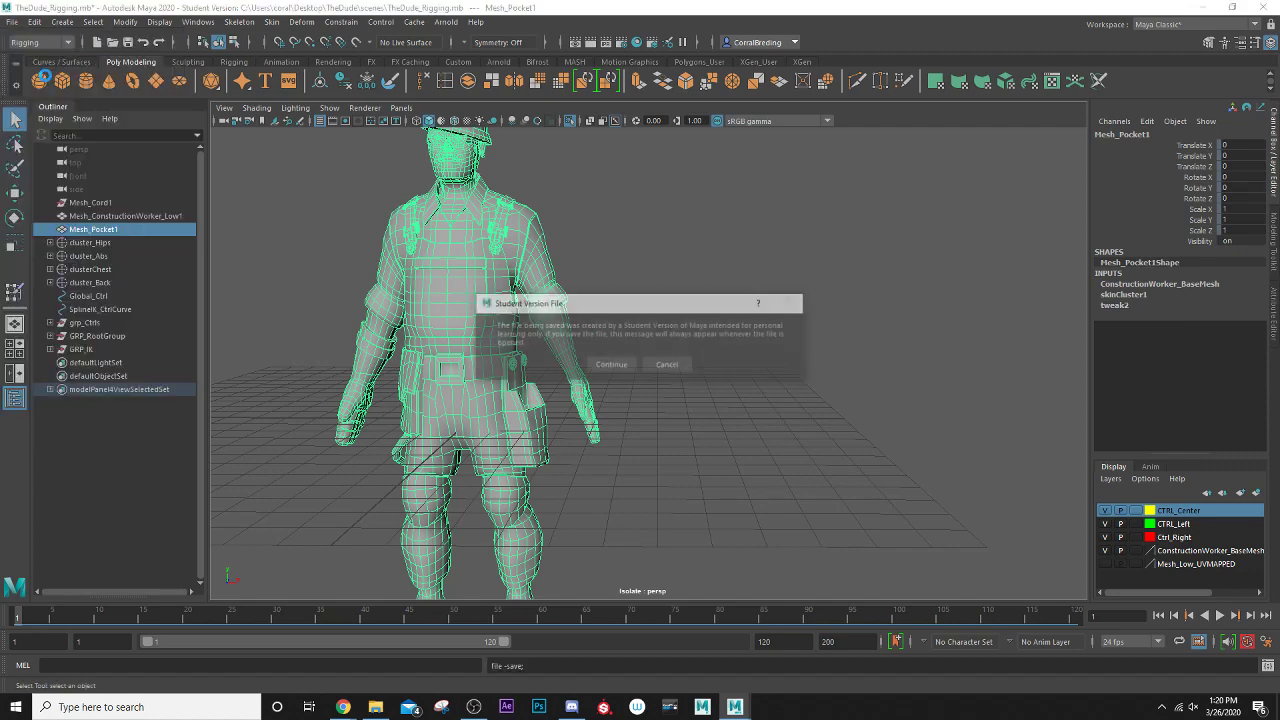
{"action": "left_click", "coordinate": [613, 368]}
- Save a copy of the scene in the scenes folder as TheDude_WeighPainting.mb, accepting the student version notice
{"action": "scroll", "coordinate": [592, 352], "scroll_direction": "down", "scroll_amount": 5}
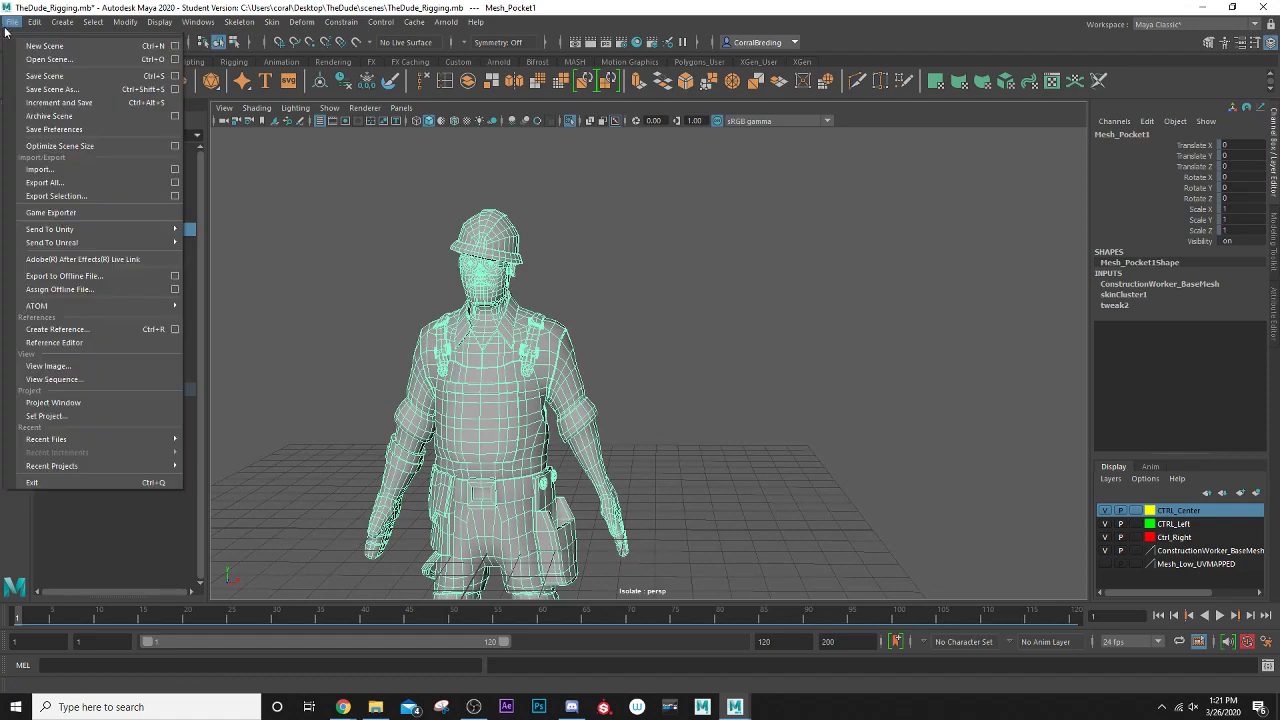
{"action": "left_click", "coordinate": [12, 22]}
{"action": "left_click", "coordinate": [56, 89]}
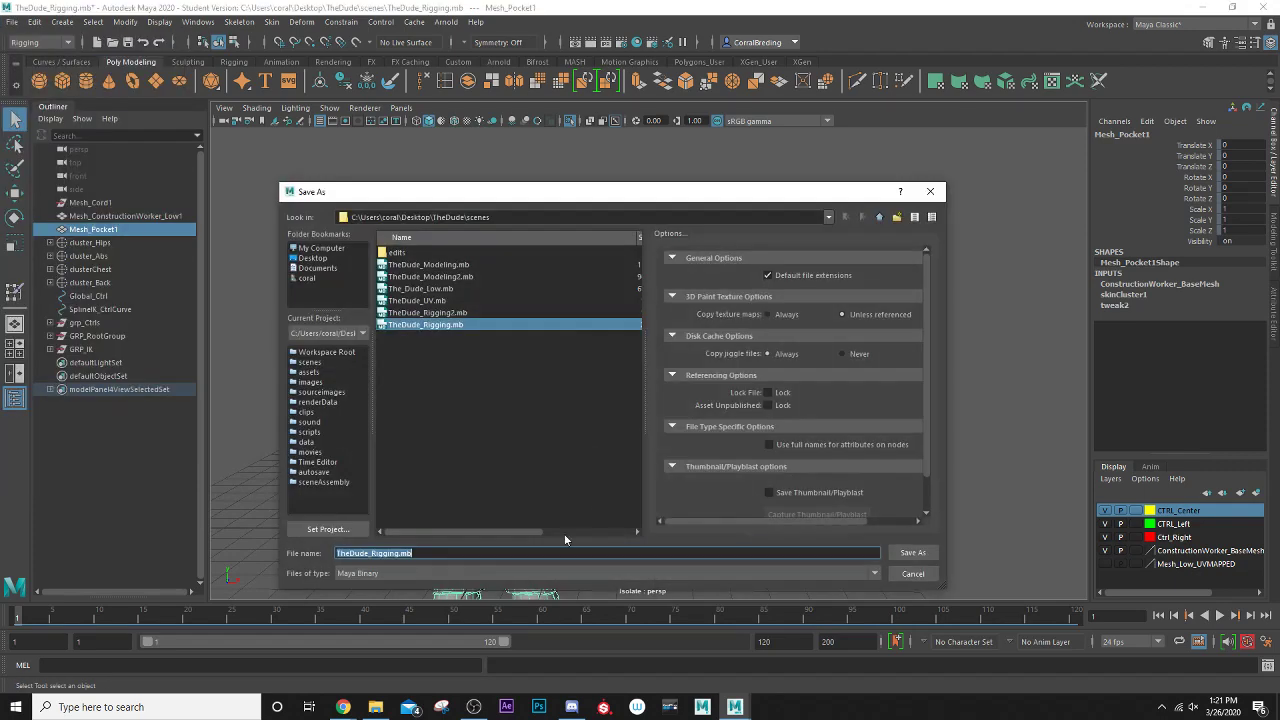
{"action": "left_click_drag", "start_coordinate": [401, 554], "coordinate": [383, 555]}
{"action": "type", "text": "Weigh"}
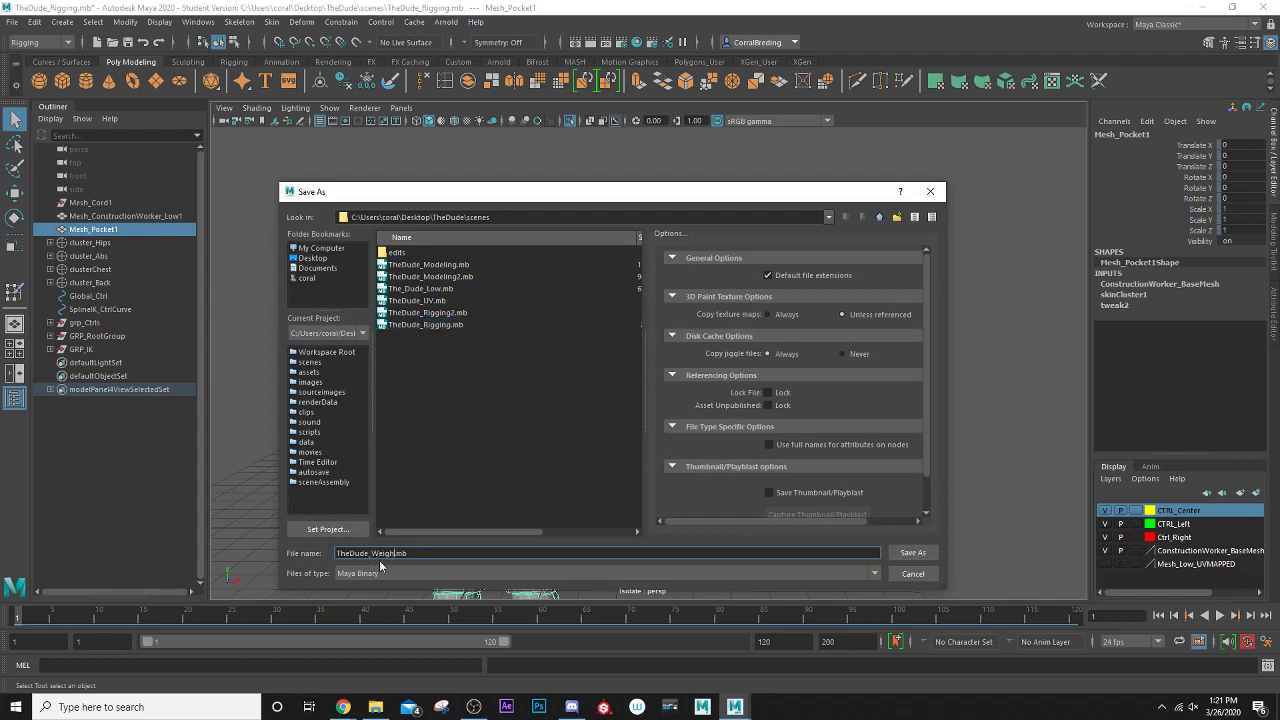
{"action": "type", "text": "Painting"}
{"action": "left_click", "coordinate": [912, 553]}
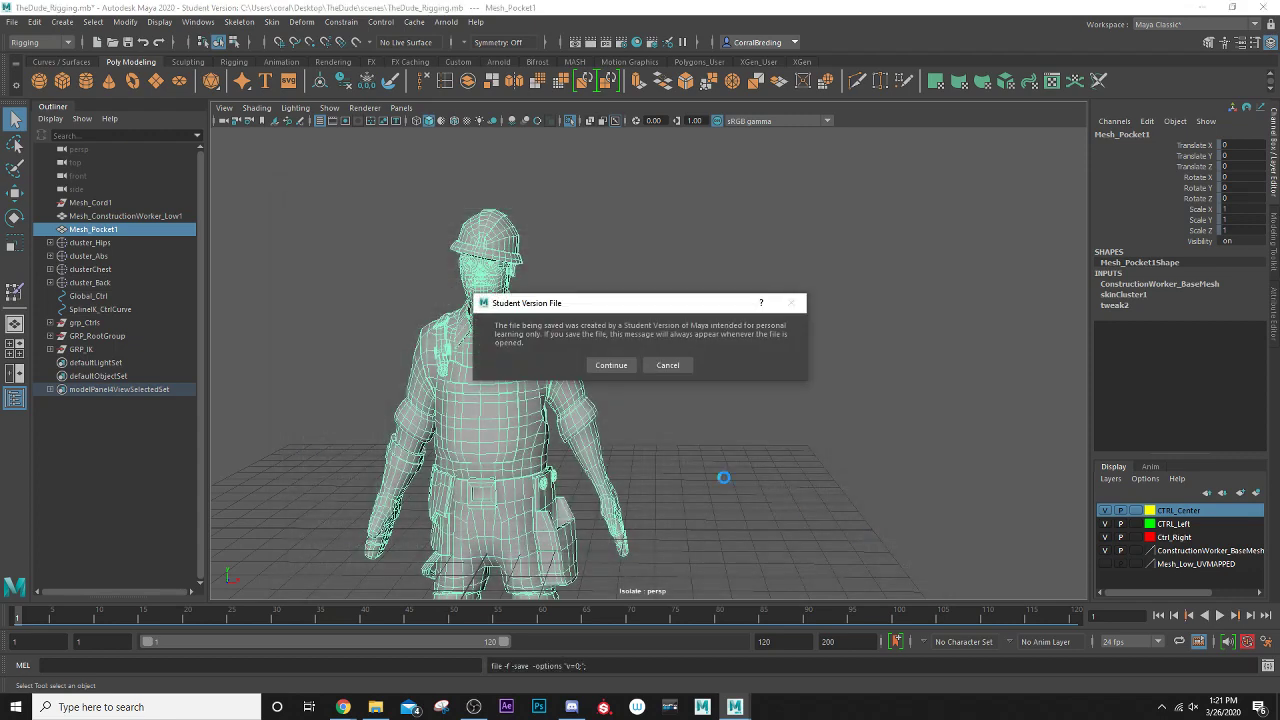
{"action": "left_click", "coordinate": [612, 365]}
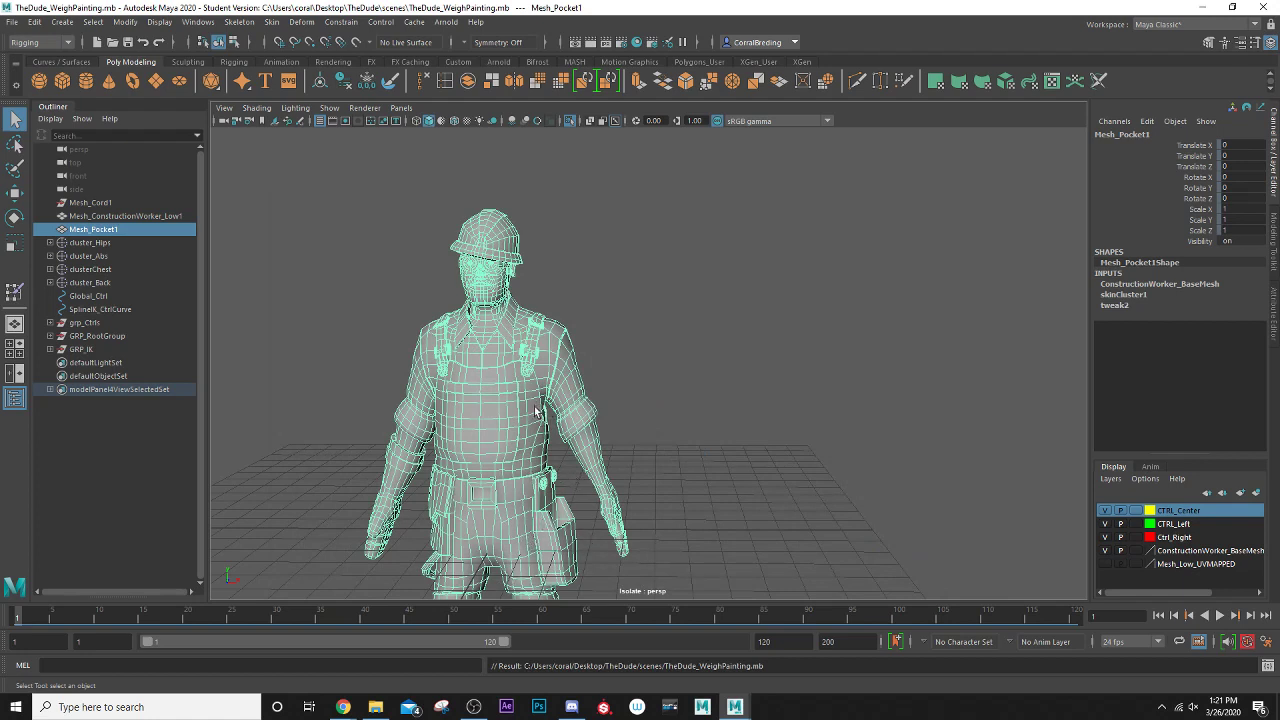
{"action": "scroll", "coordinate": [528, 437], "scroll_direction": "down", "scroll_amount": 2}
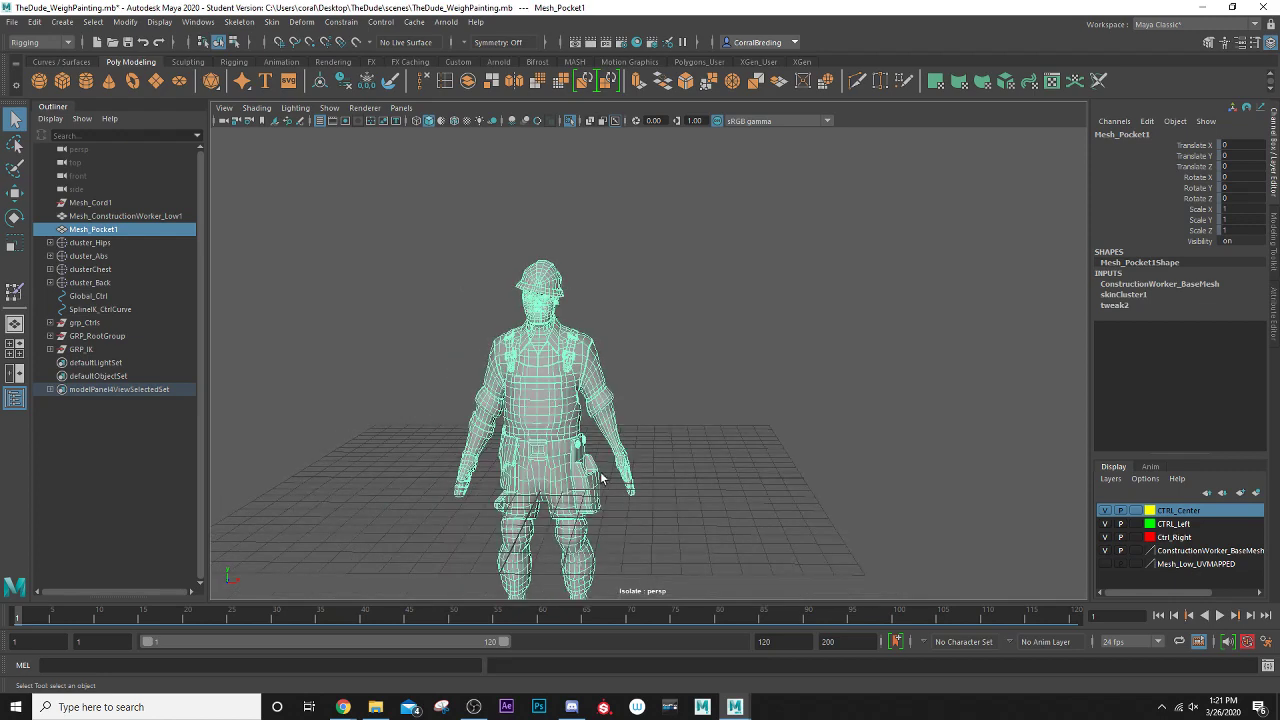